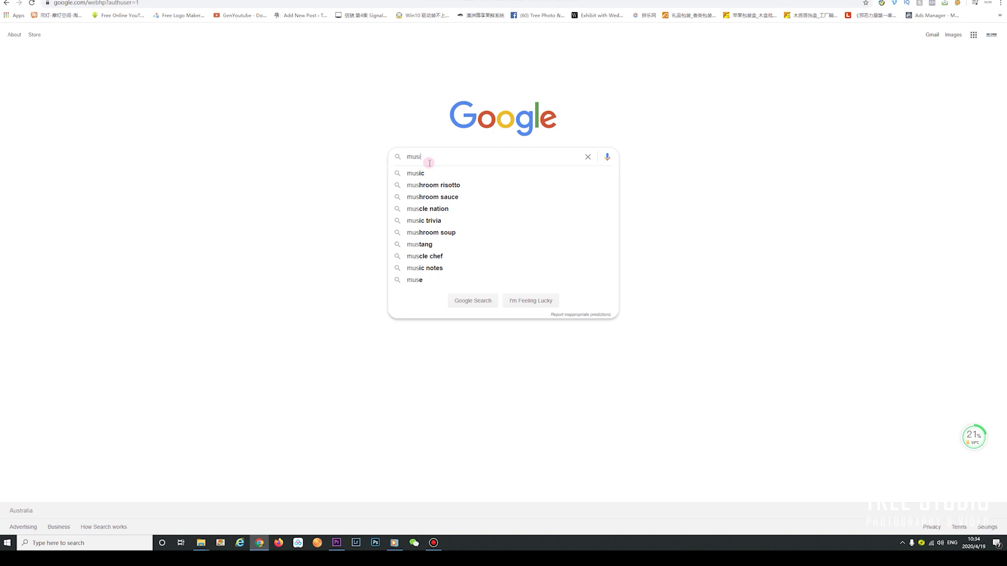
- Search Google for 'musicbed' to reach the Musicbed website
text(cbed)
key(Return)
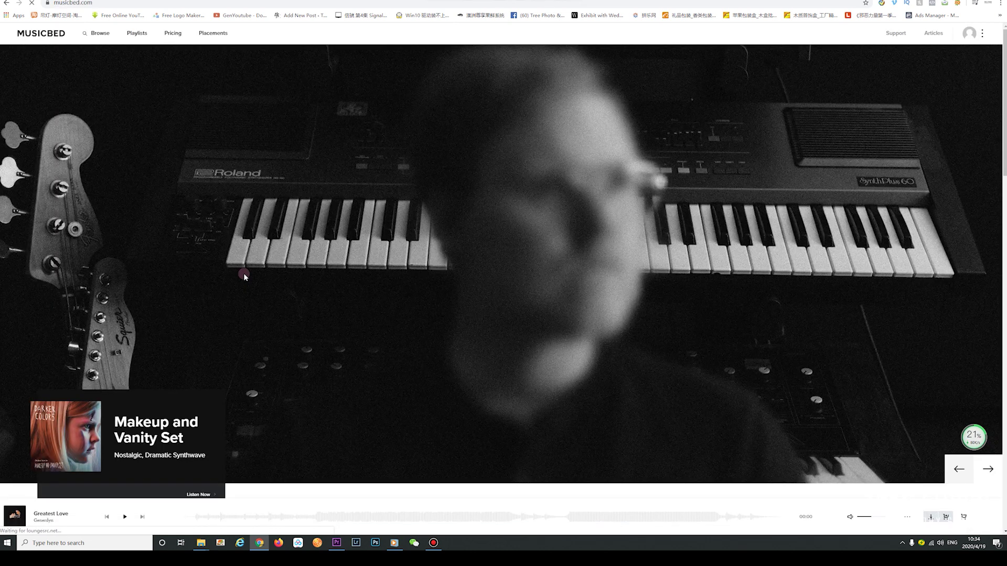
- Open Musicbed's song catalogue and show the Mood filters in the sidebar
click(100, 34)
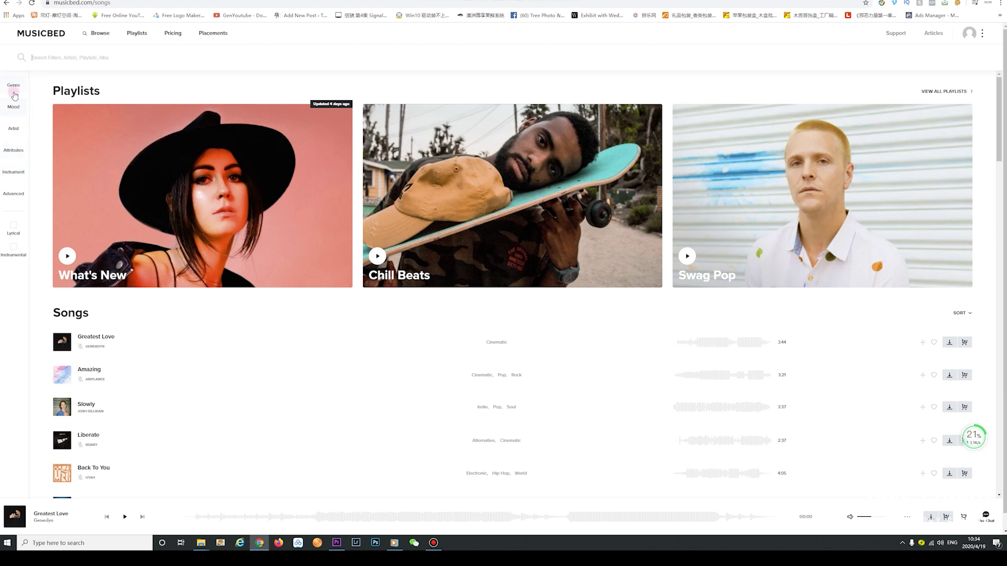
click(13, 85)
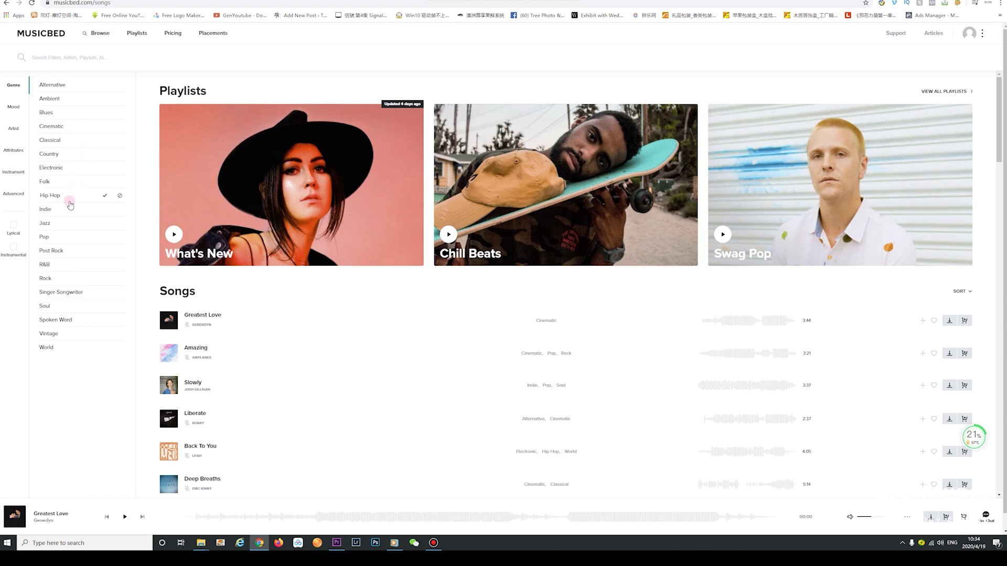
click(14, 107)
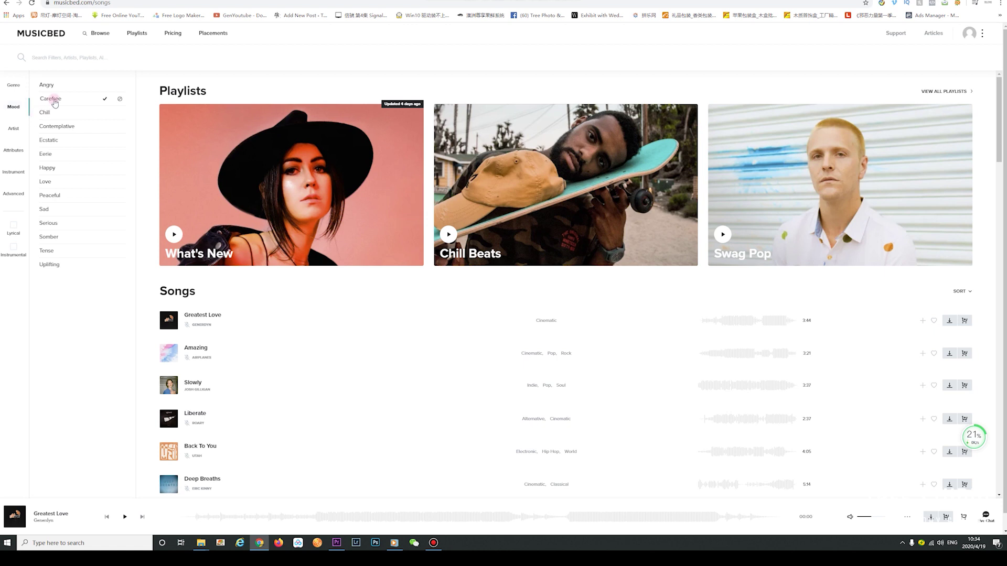
- Filter songs to the Happy and Love moods and play Always Been You
click(84, 171)
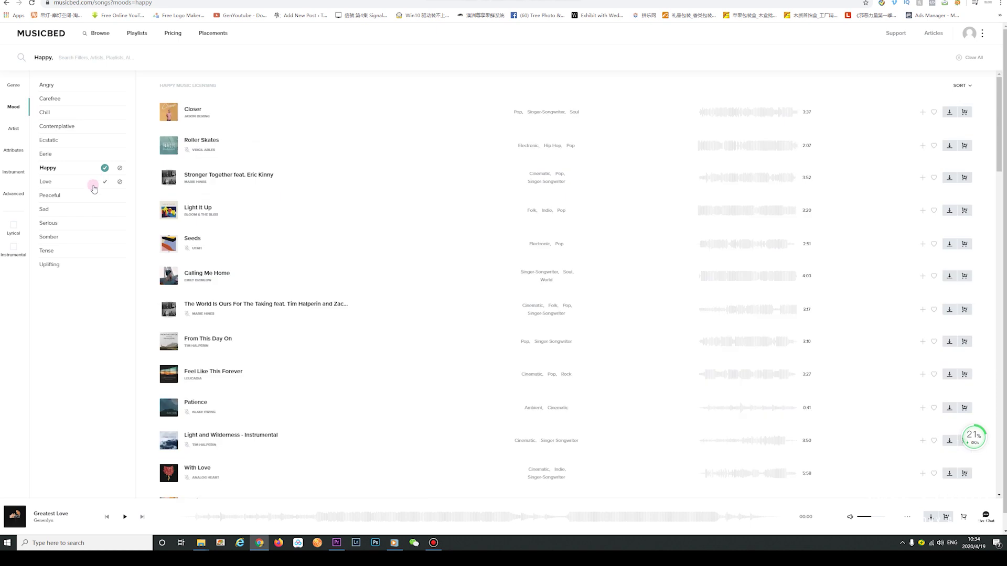
click(93, 186)
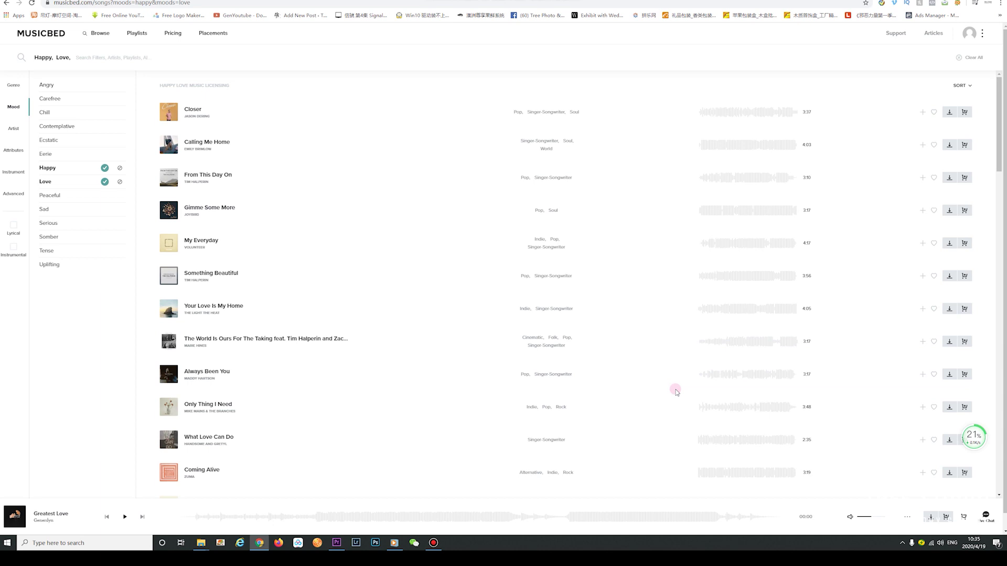
click(170, 374)
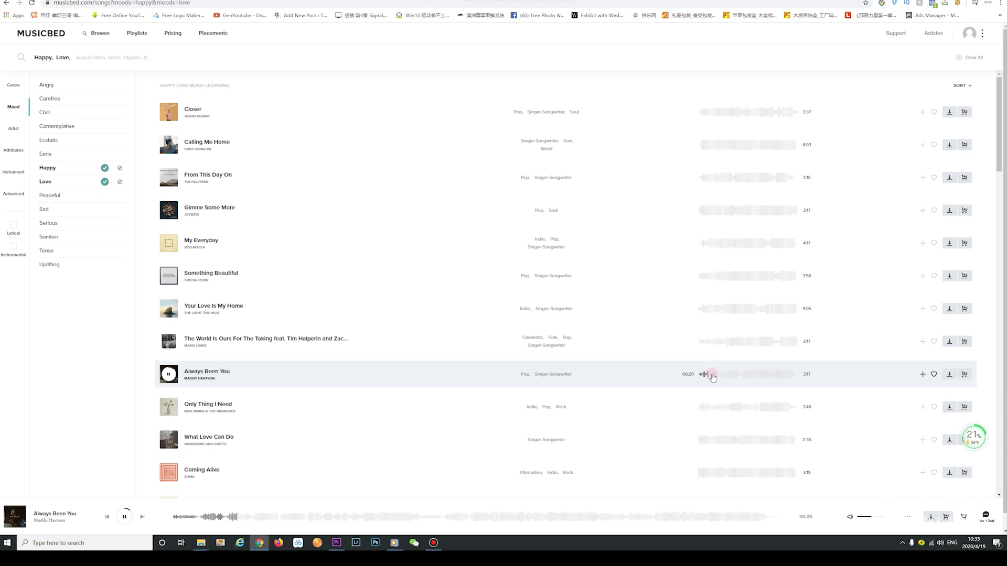
- Skip through Always Been You to about 1:20, 1:33 and 2:44, then pause it
click(712, 376)
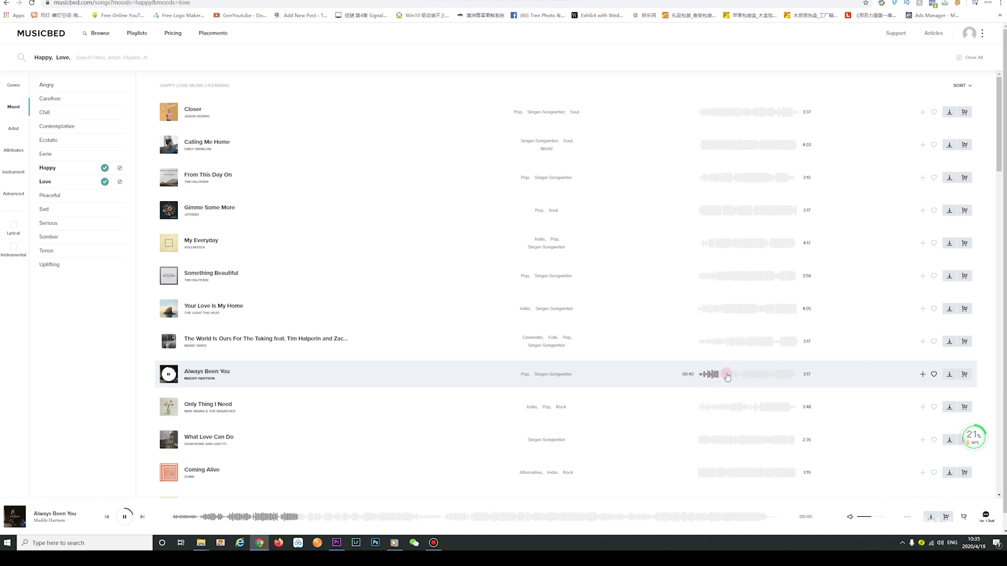
click(739, 375)
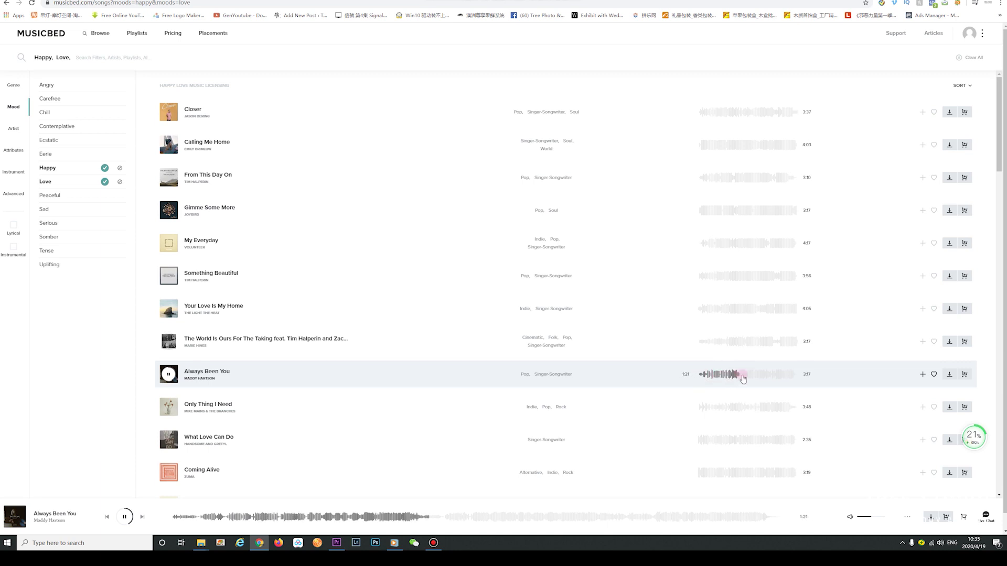
click(746, 375)
click(781, 376)
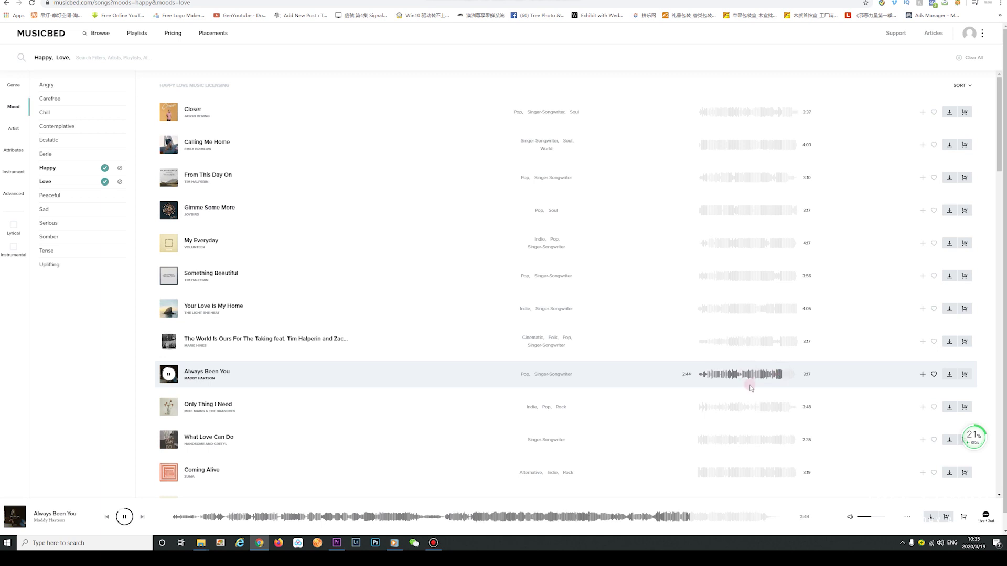
click(94, 357)
click(169, 374)
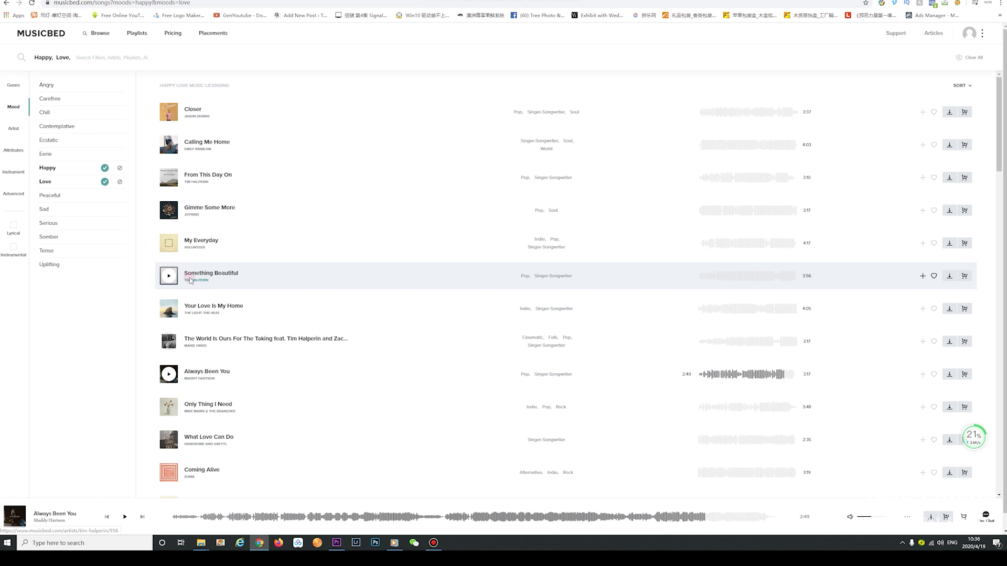
- Play Something Beautiful, jump ahead to about 0:42 and 1:50, then pause it
click(168, 277)
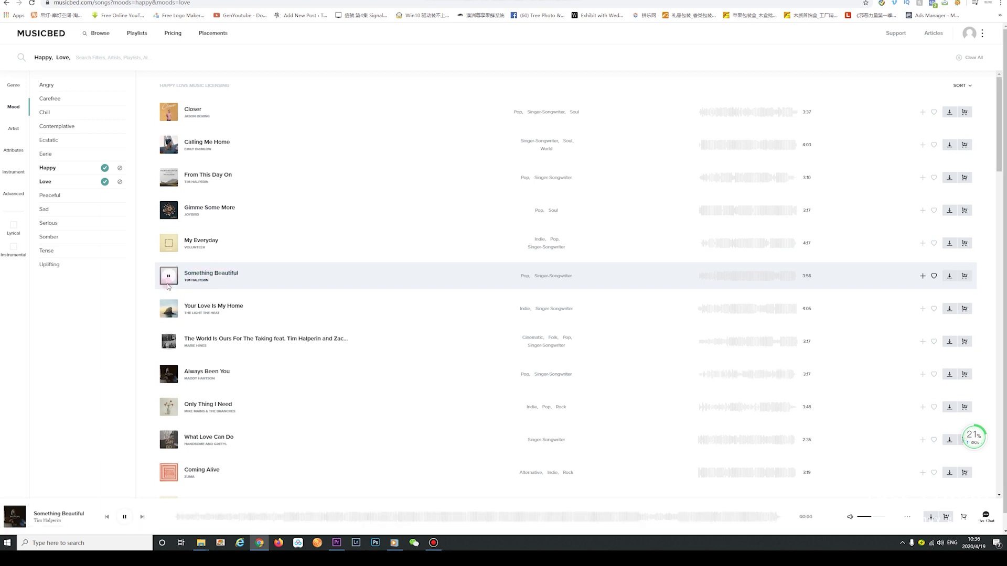
click(717, 278)
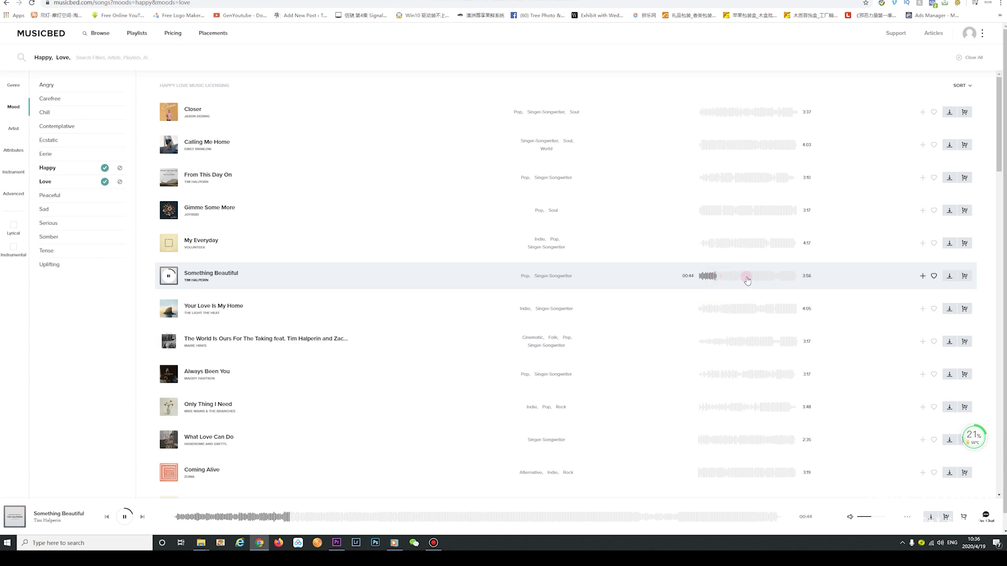
click(744, 279)
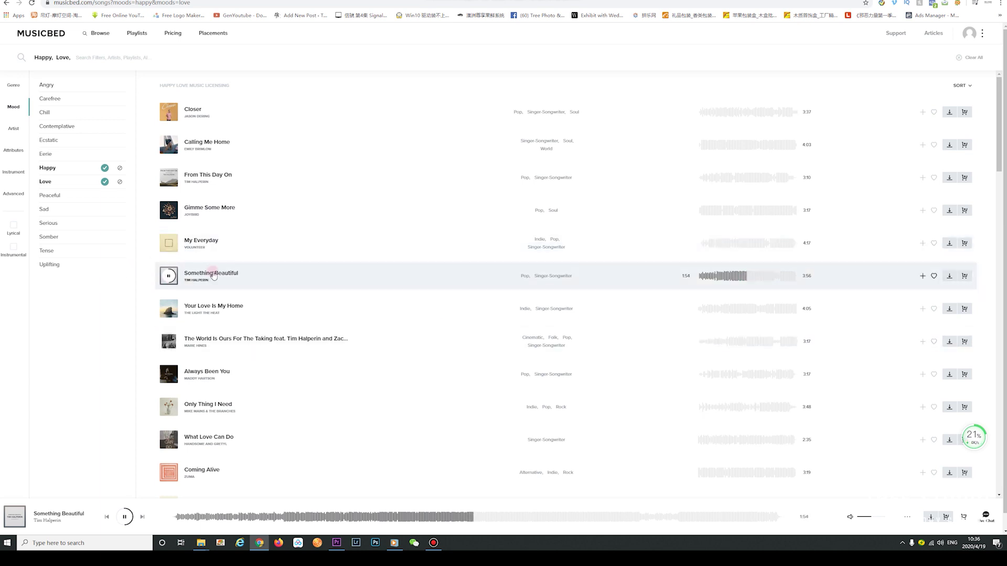
click(175, 273)
- Switch to Premiere Pro, then bring the File Explorer window for folder '1' forward
click(340, 545)
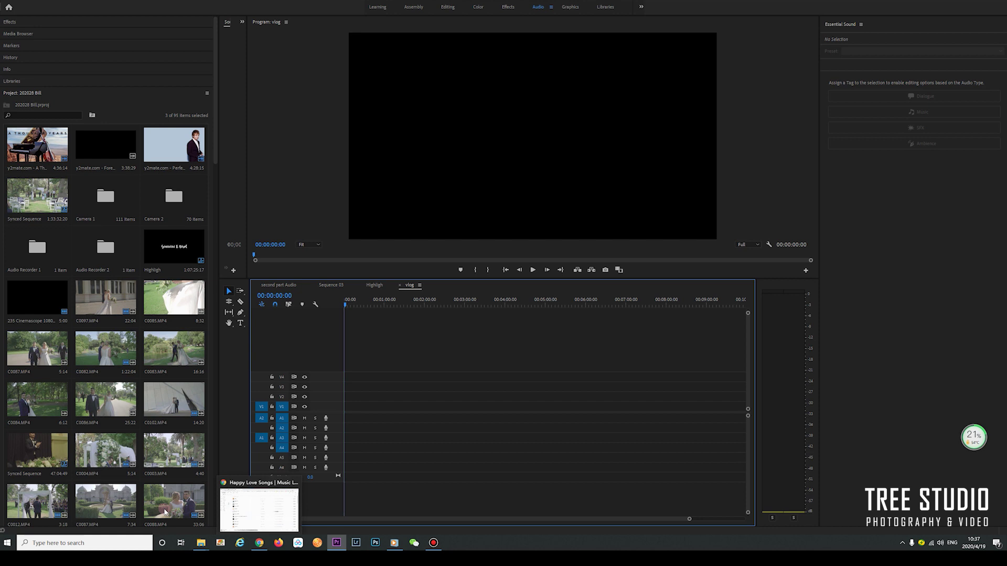
mouse_move(200, 543)
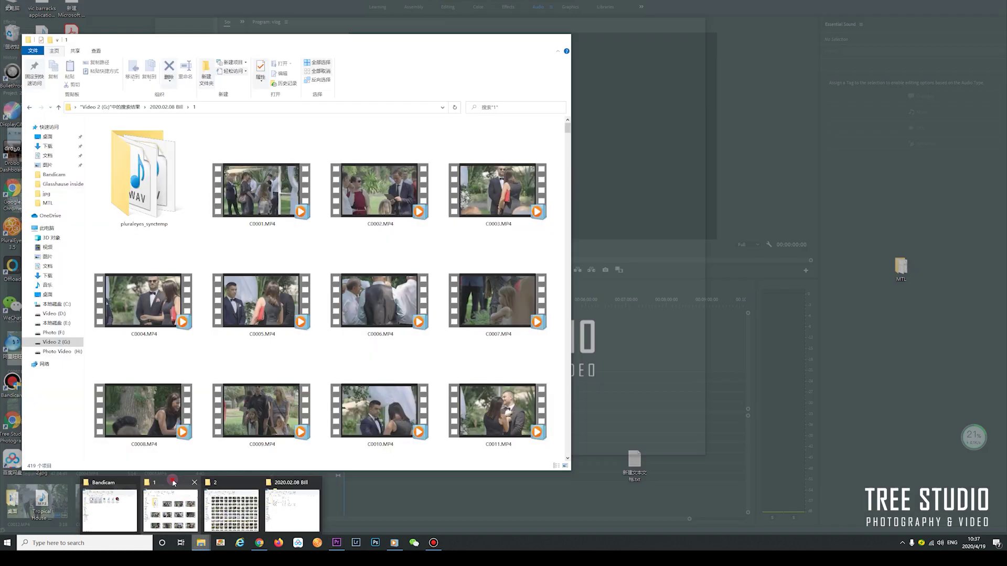
click(173, 511)
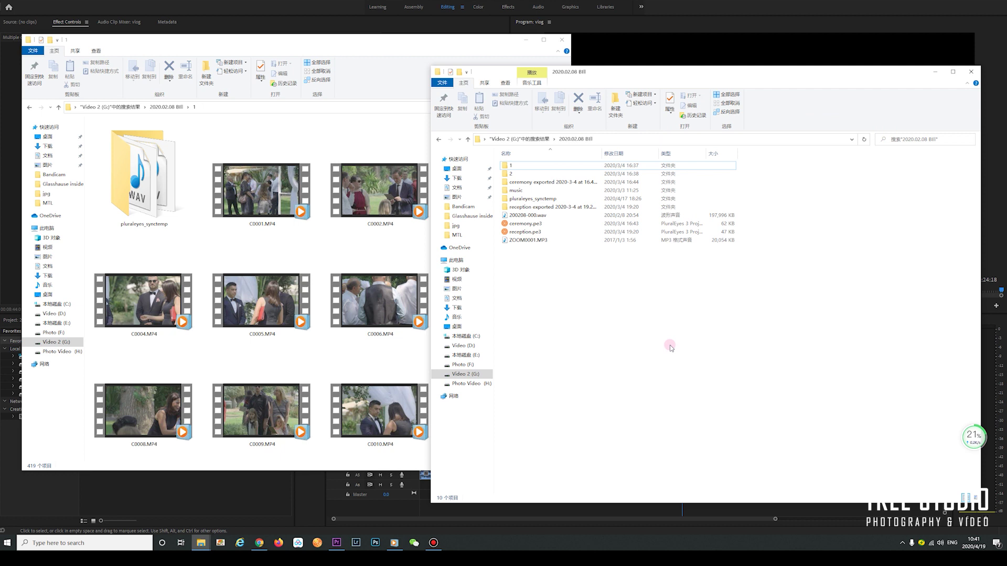
- Bring the folder 1 window forward and move it right and down
click(553, 166)
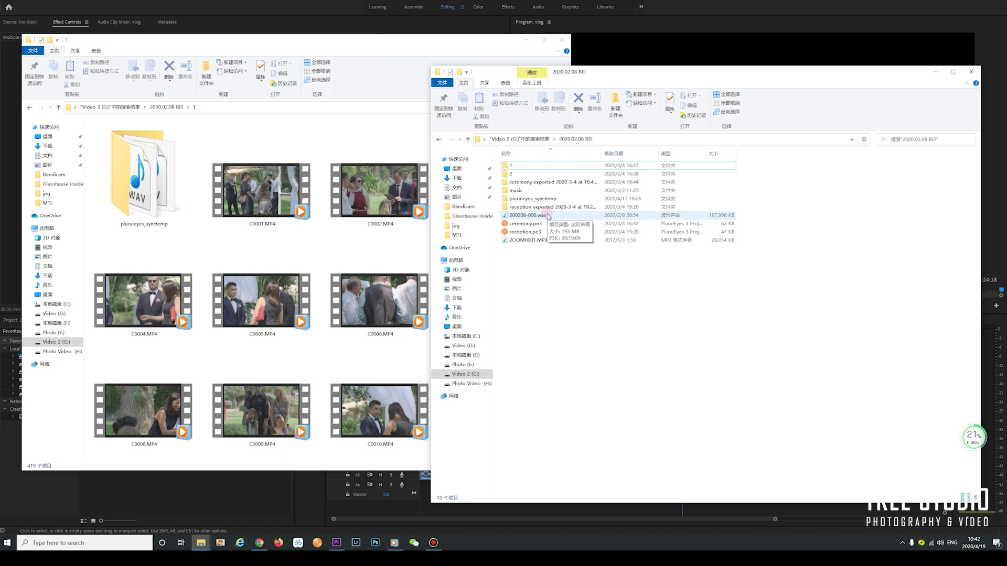
click(480, 48)
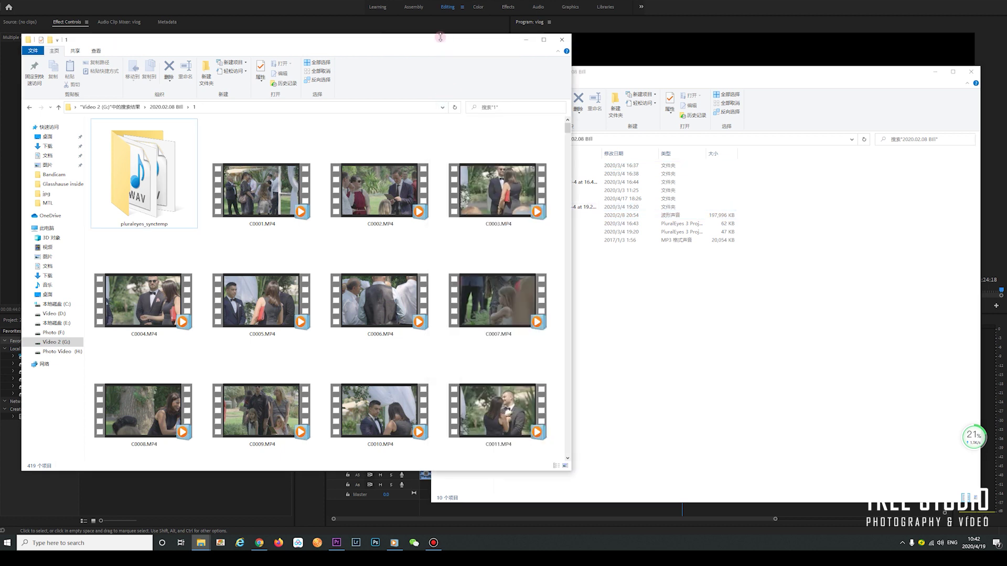
drag(433, 43, 532, 49)
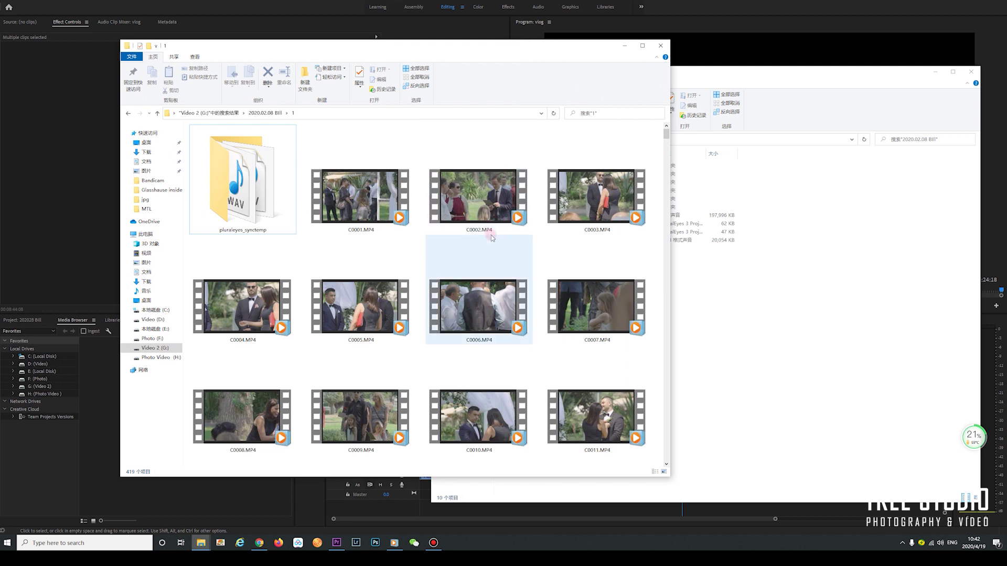
- Select clips C0001 through C0027 and bring up their context menu
click(361, 171)
scroll(472, 288, down, 5)
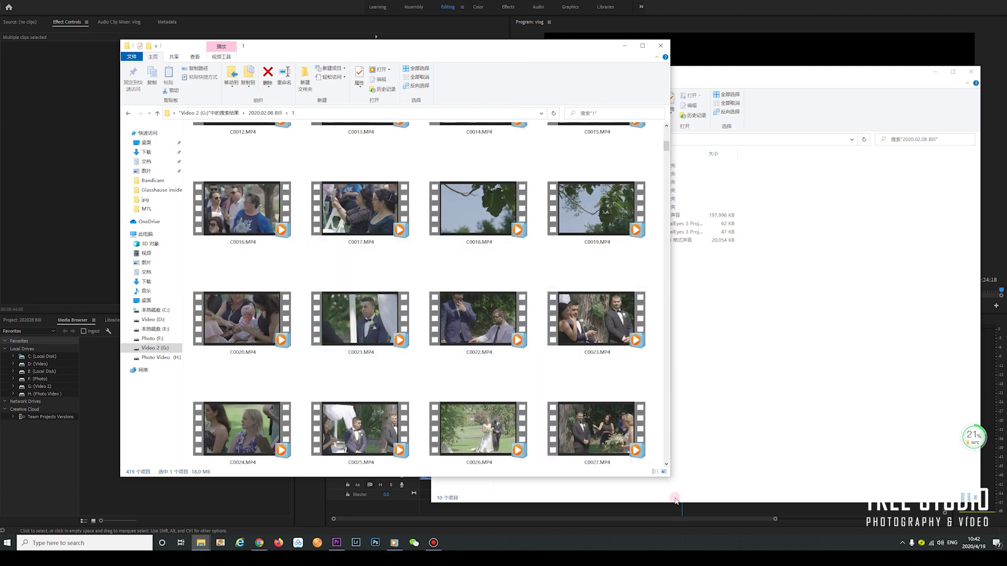
scroll(612, 411, up, 5)
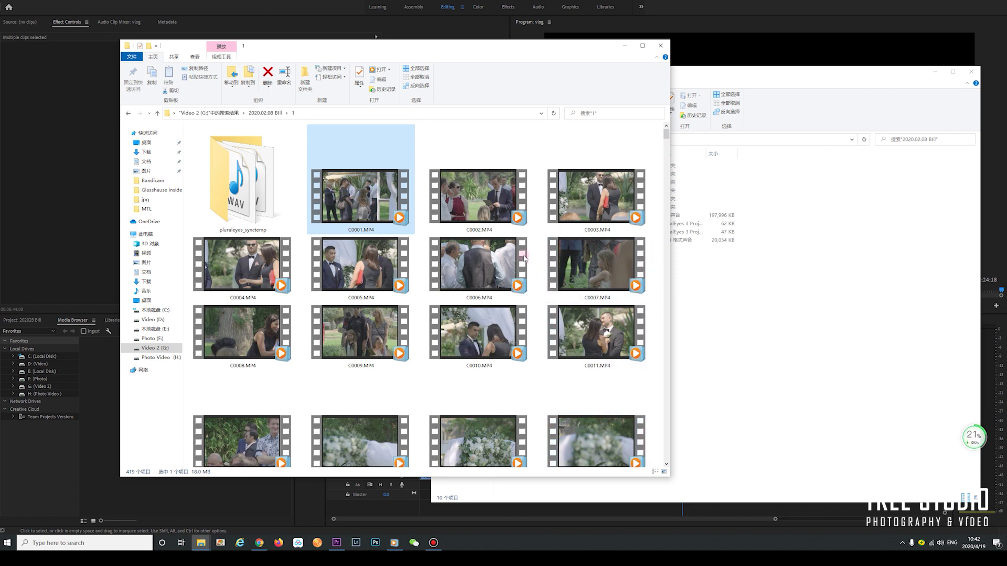
scroll(471, 300, down, 3)
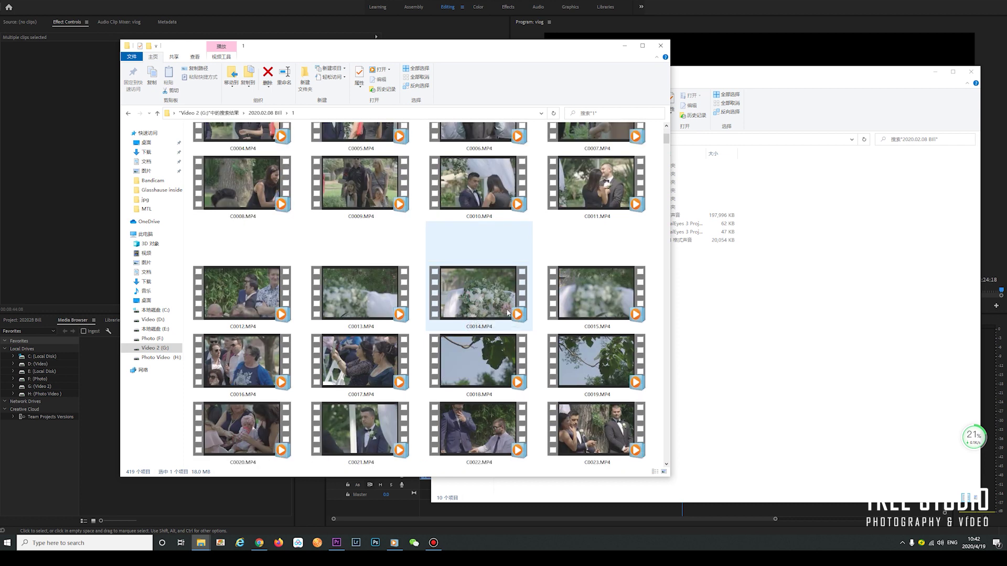
scroll(623, 328, down, 3)
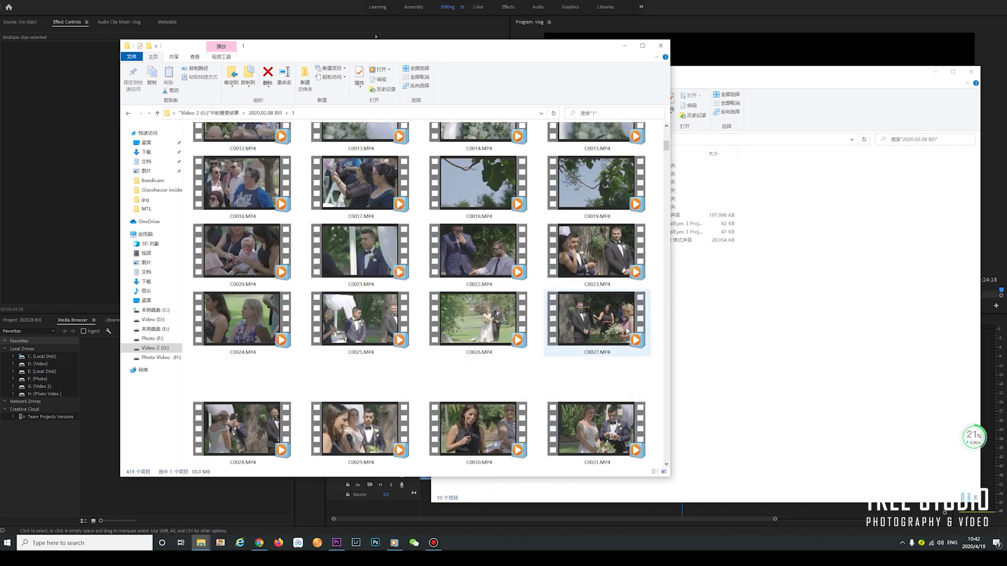
shift+click(625, 337)
scroll(631, 314, up, 6)
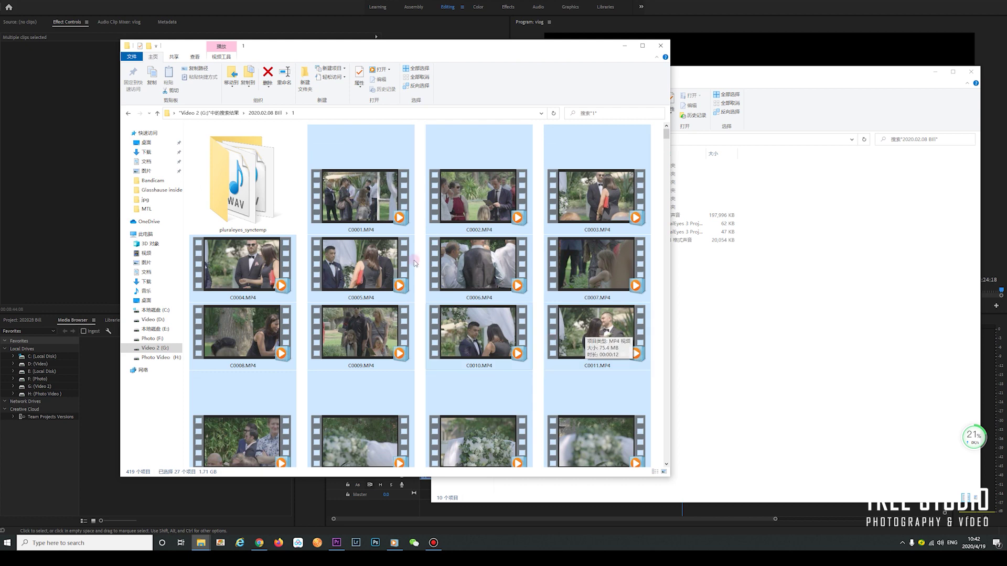
right_click(411, 157)
- Play the selected clips muted in Media Player, skipping ahead to C0007
click(429, 163)
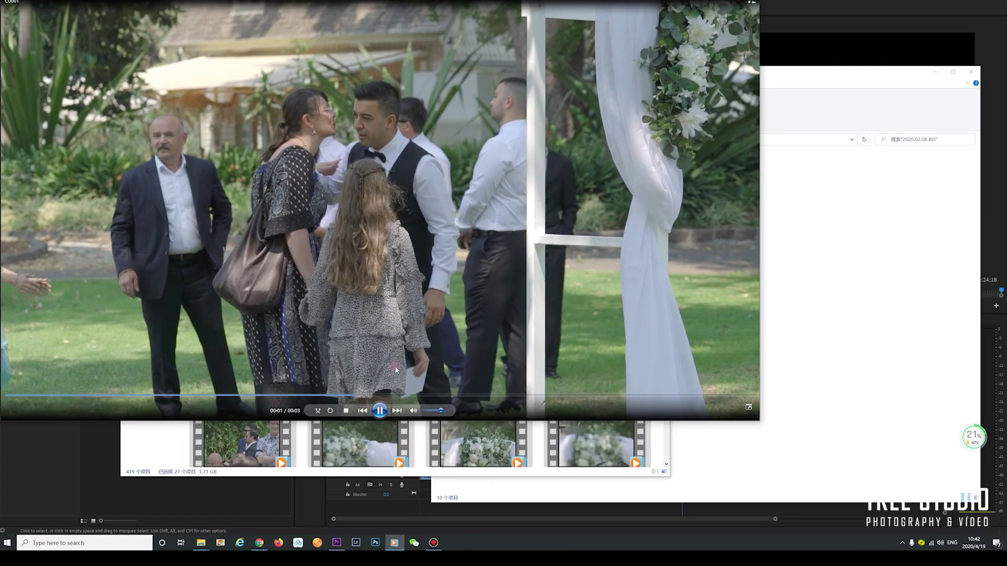
click(423, 413)
click(397, 411)
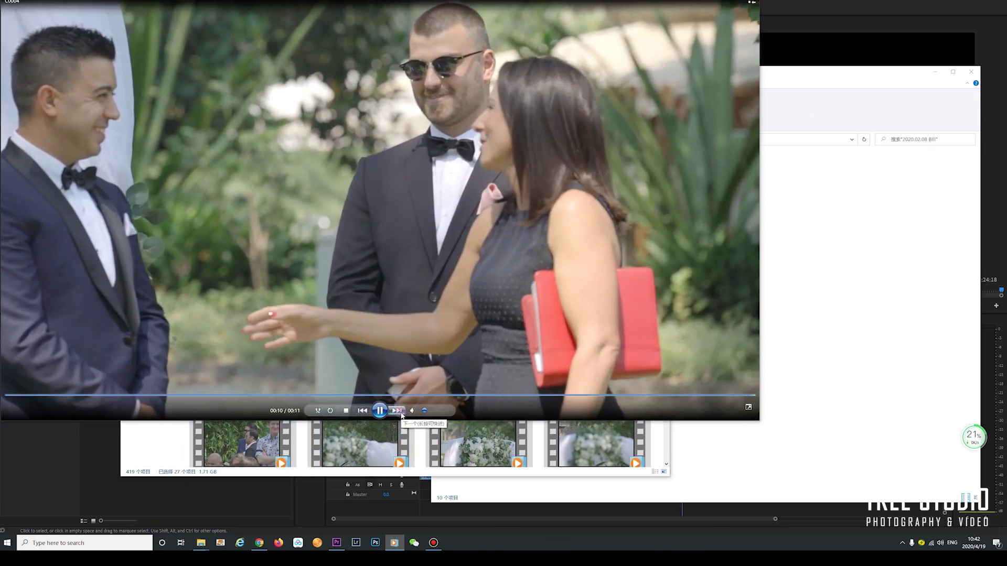
click(402, 414)
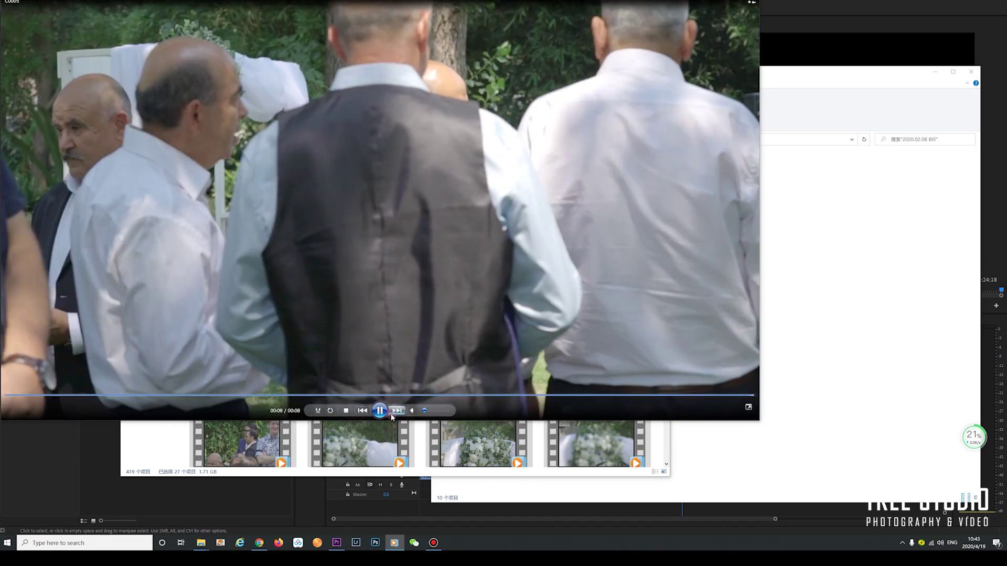
click(394, 412)
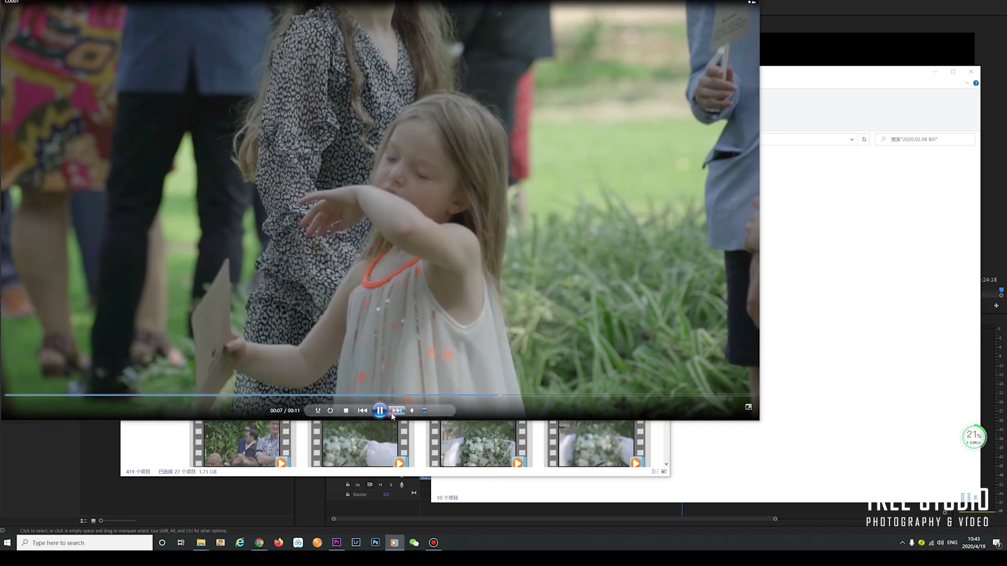
- Skip through ceremony clips C0008 to C0024 one after another
click(392, 414)
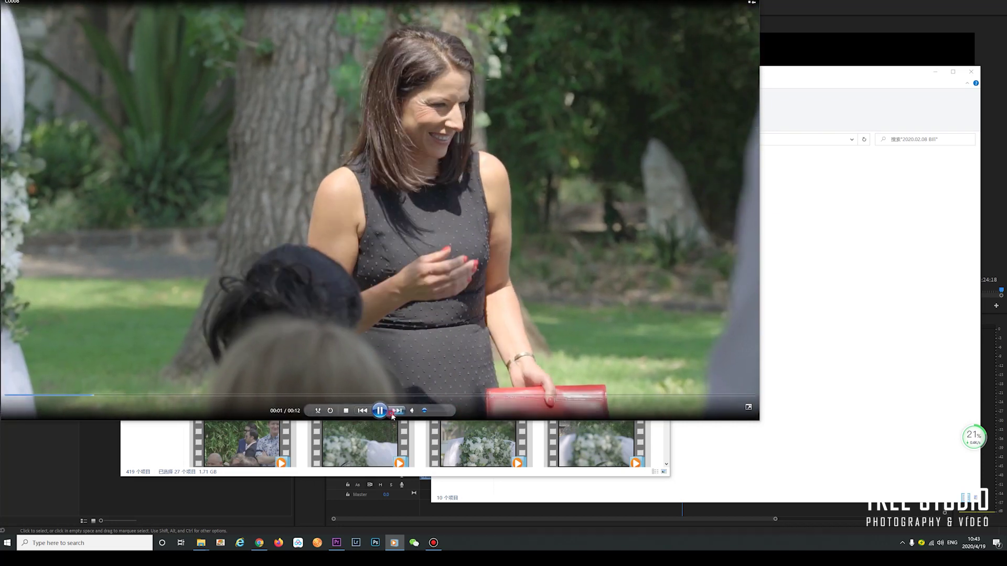
click(392, 414)
click(393, 414)
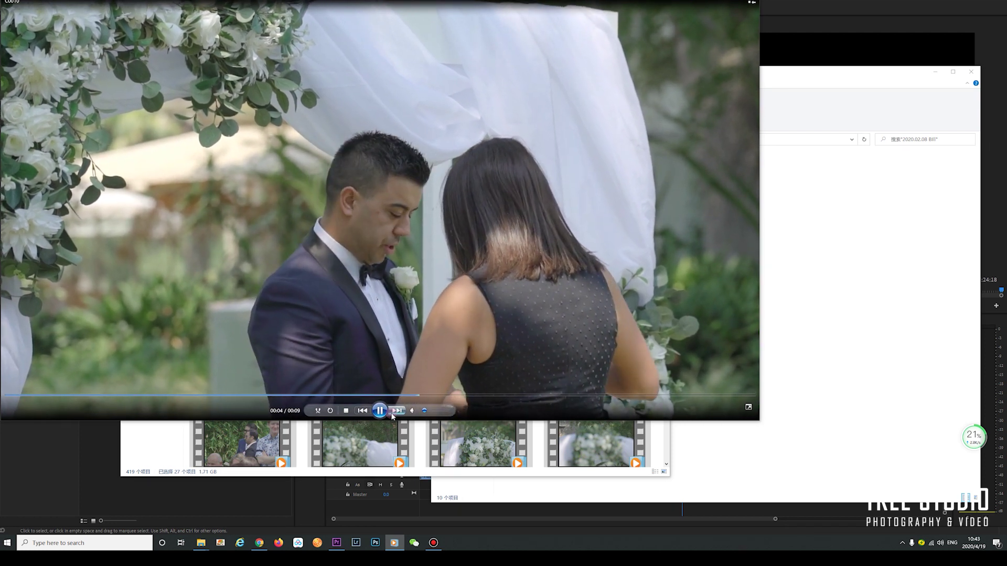
click(392, 414)
click(392, 414)
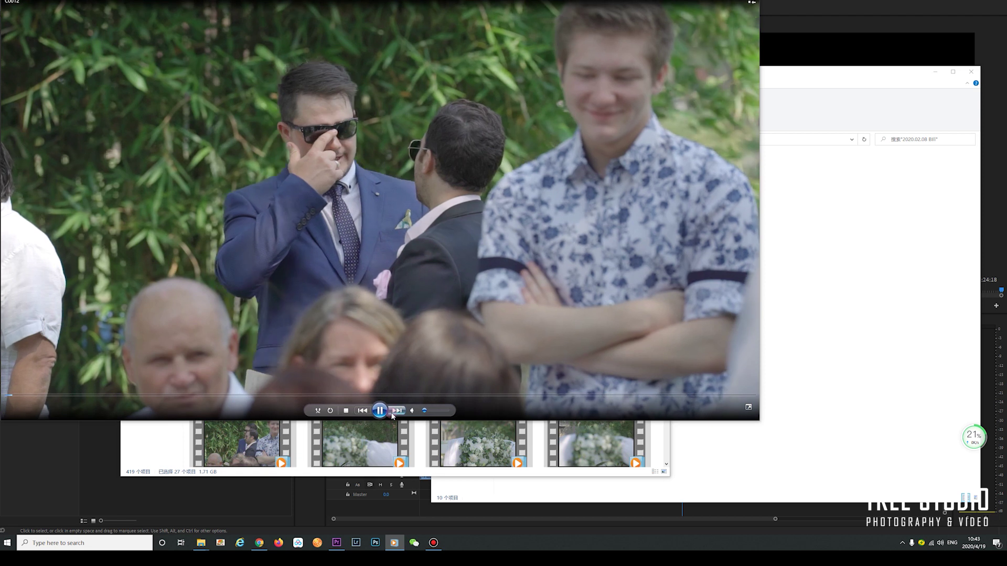
click(393, 414)
click(392, 414)
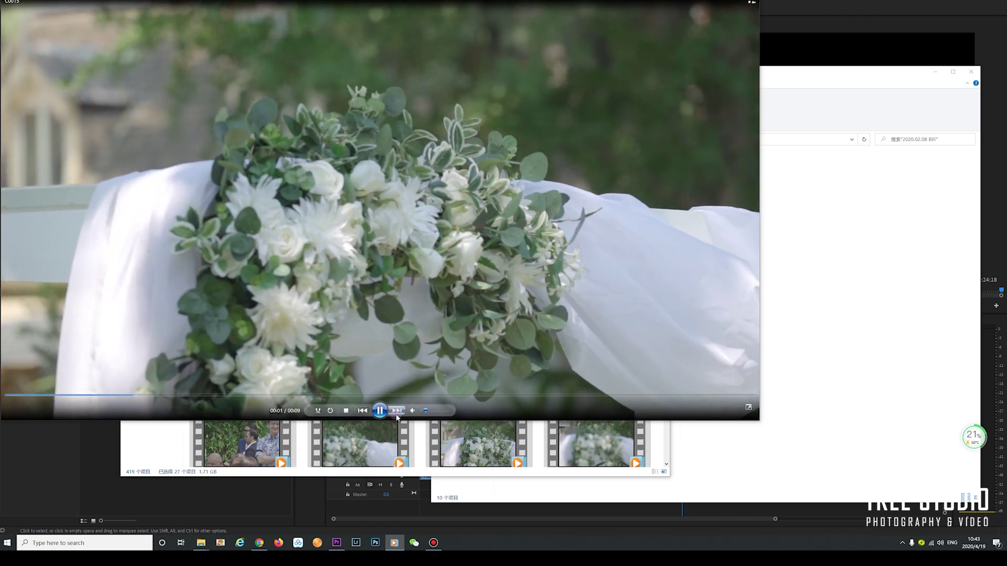
click(397, 411)
click(397, 411)
click(399, 411)
click(398, 412)
click(398, 411)
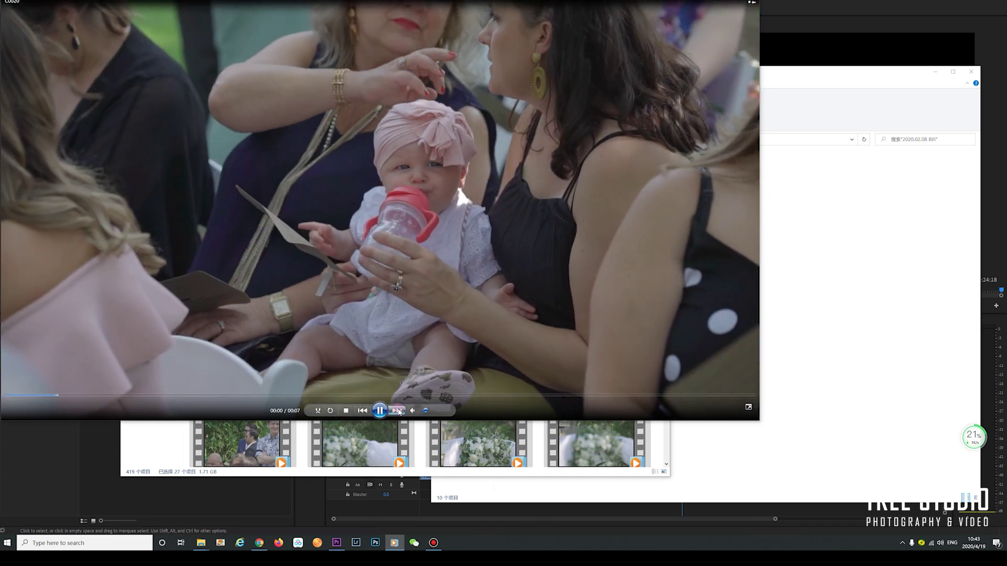
click(398, 412)
click(398, 411)
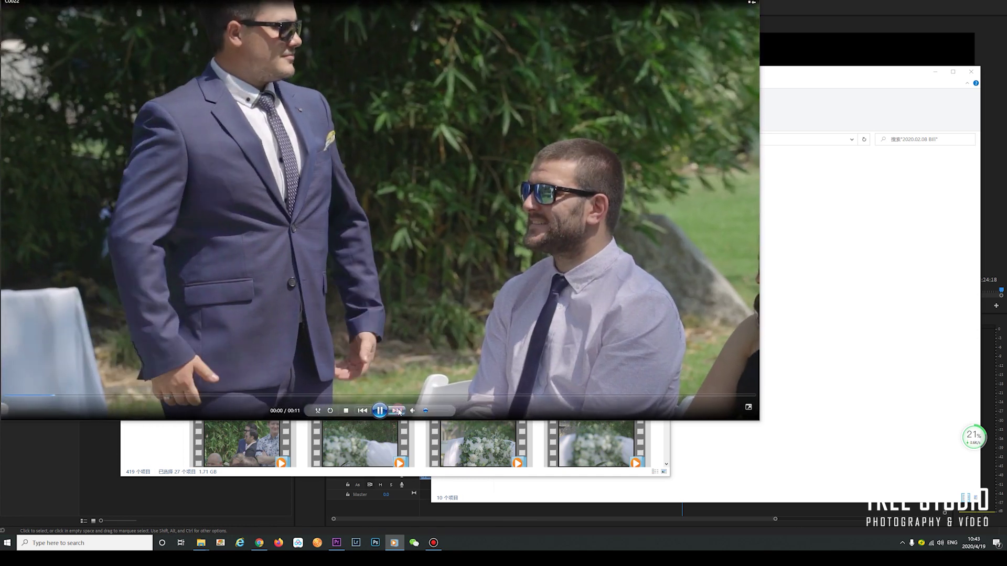
click(399, 411)
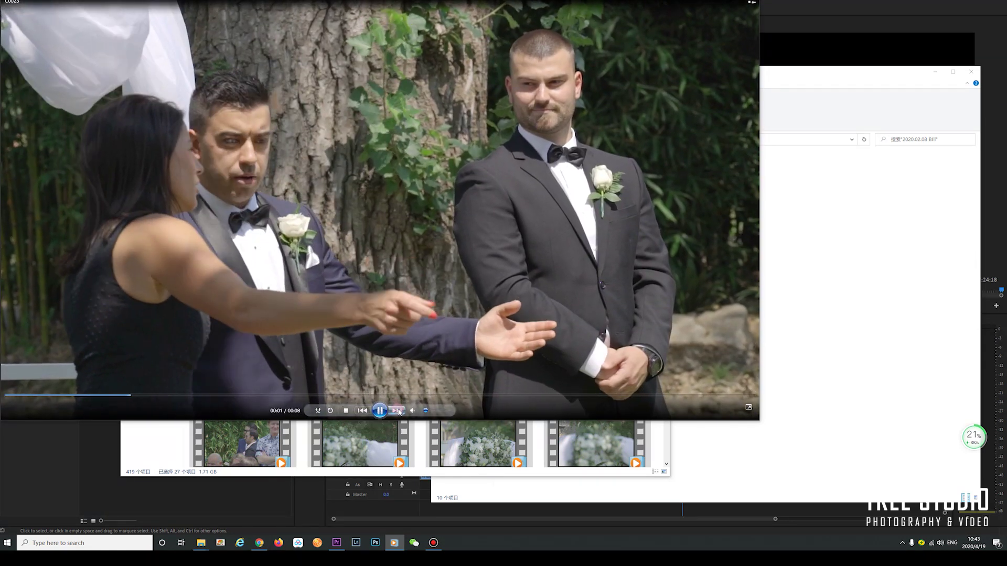
click(398, 412)
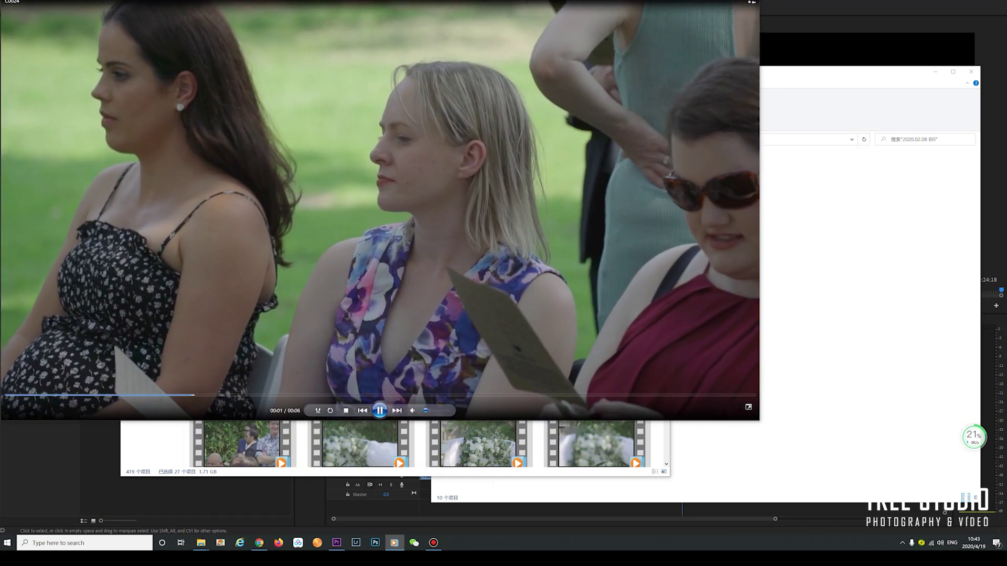
- Close Media Player and scroll down the folder 1 clip listing
key(alt+F4)
scroll(472, 324, down, 3)
scroll(472, 324, down, 3)
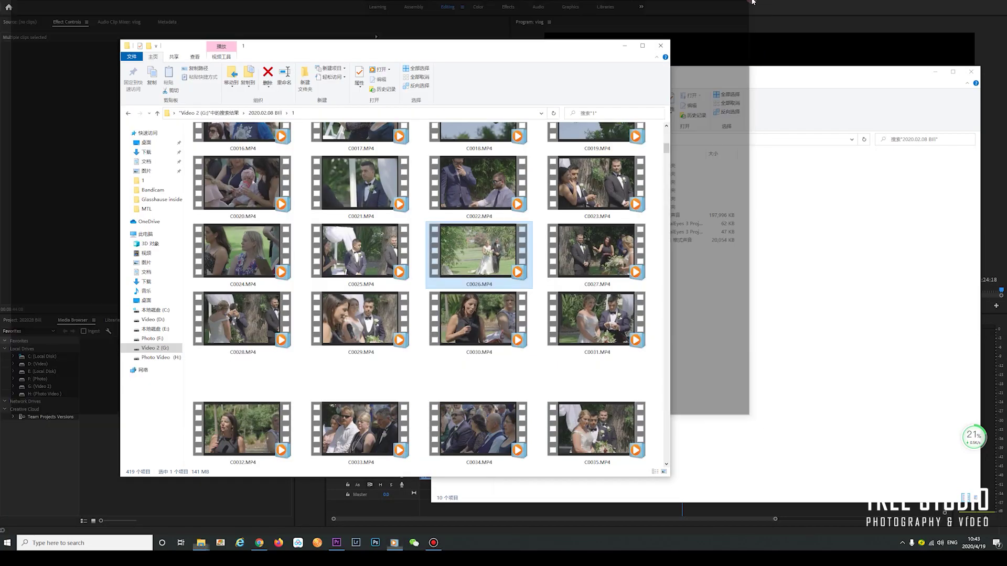
- Move the Explorer windows aside and play the sequence from about 00:10:23
click(935, 75)
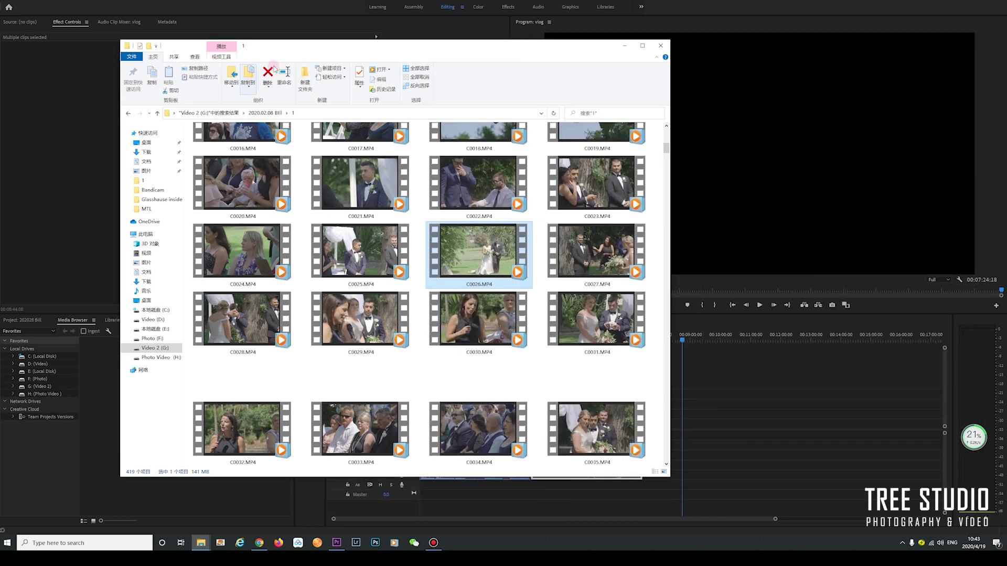
drag(337, 49, 253, 0)
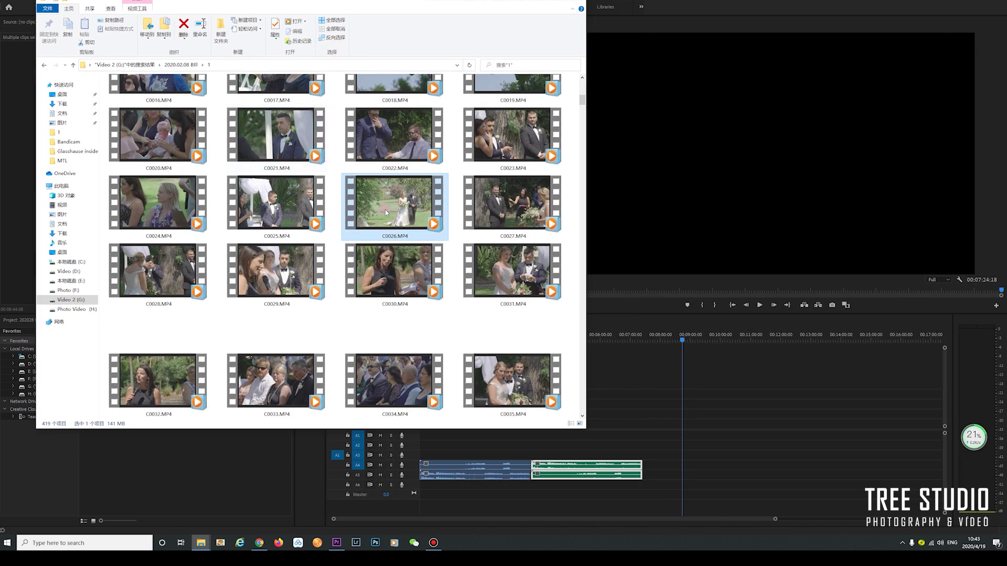
drag(387, 212, 748, 427)
click(750, 411)
drag(728, 334, 738, 335)
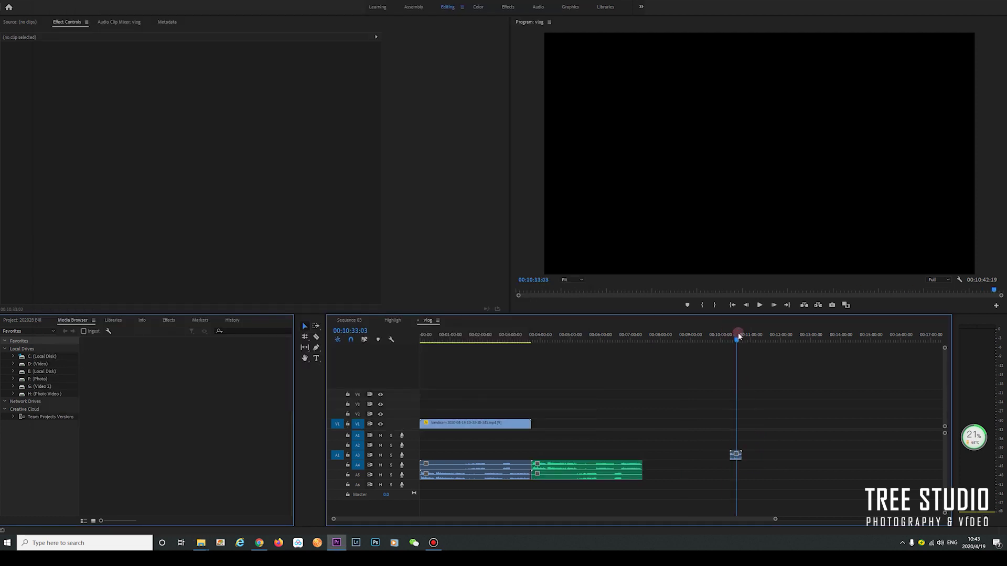
scroll(722, 348, up, 5)
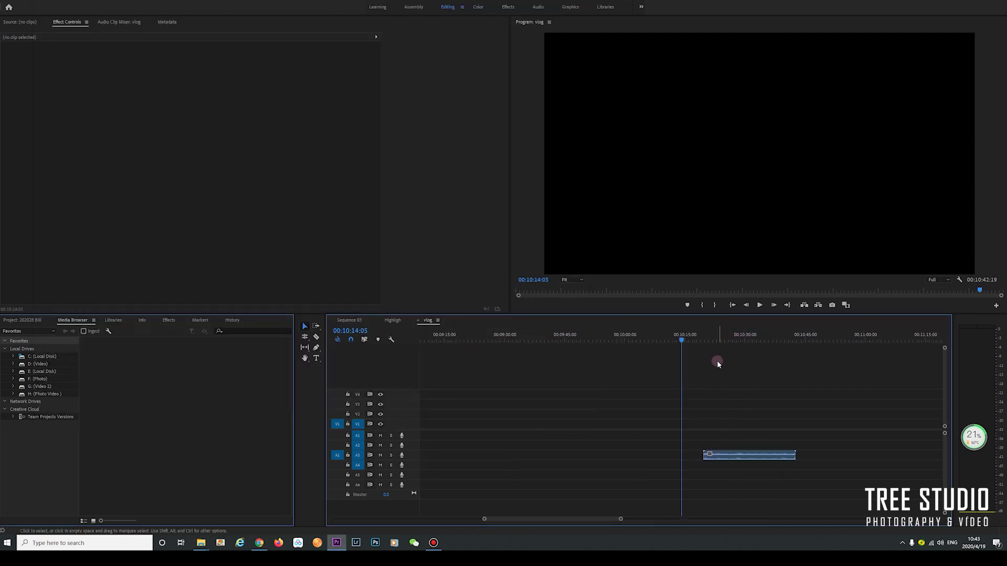
click(720, 339)
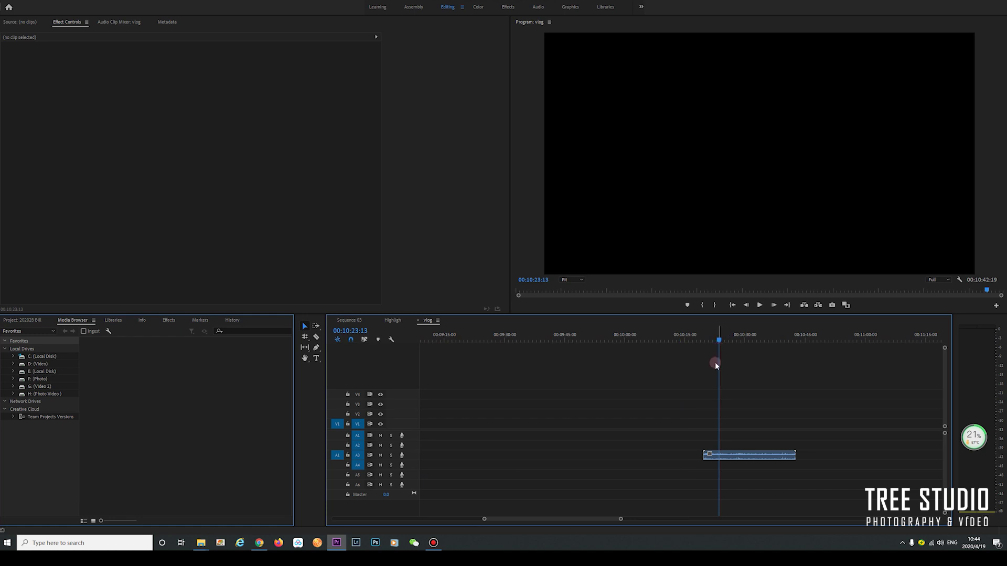
key(space)
key(space)
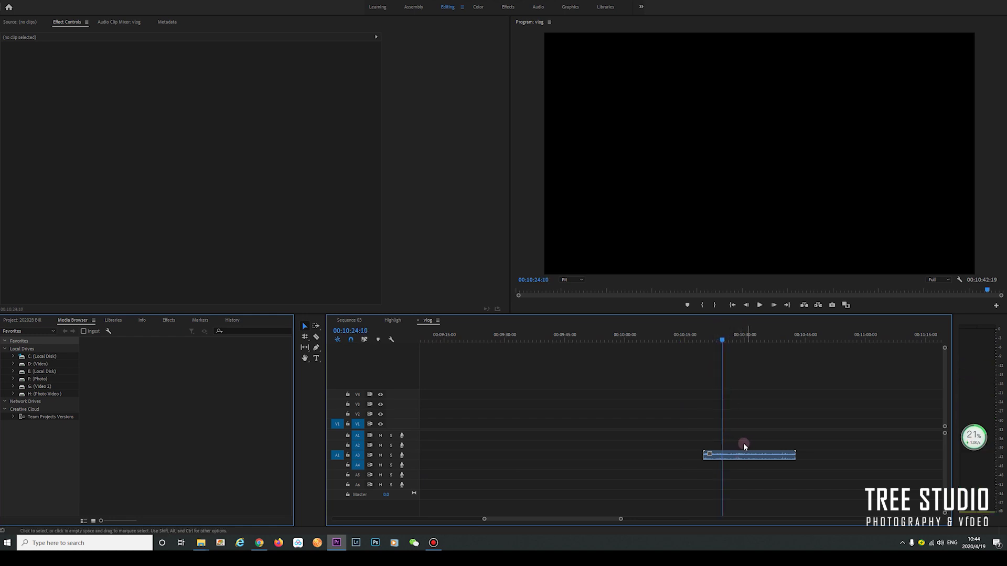
- Place C0026.MP4 on the V1 track and play it back
key(alt+Tab)
drag(424, 232, 622, 428)
click(637, 338)
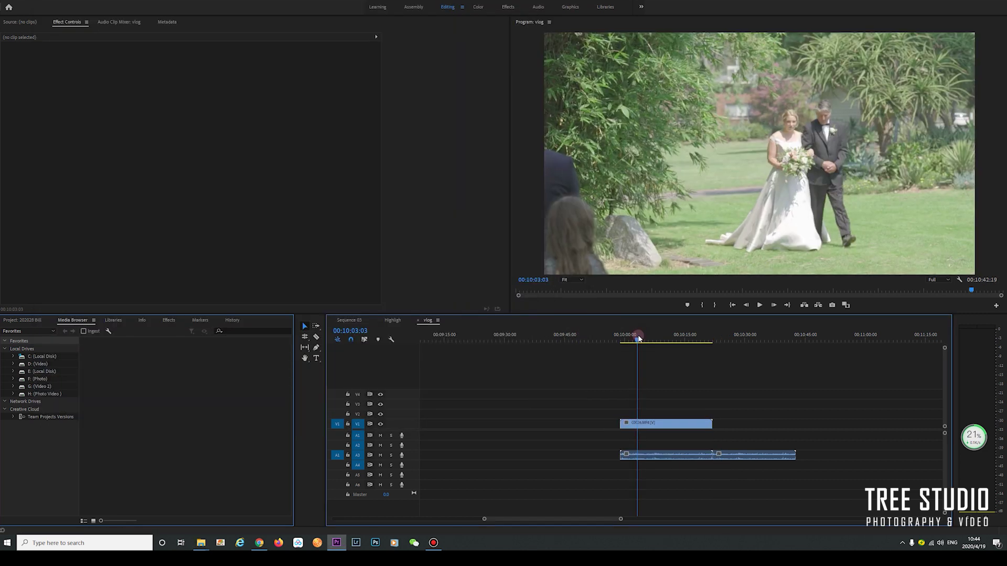
key(space)
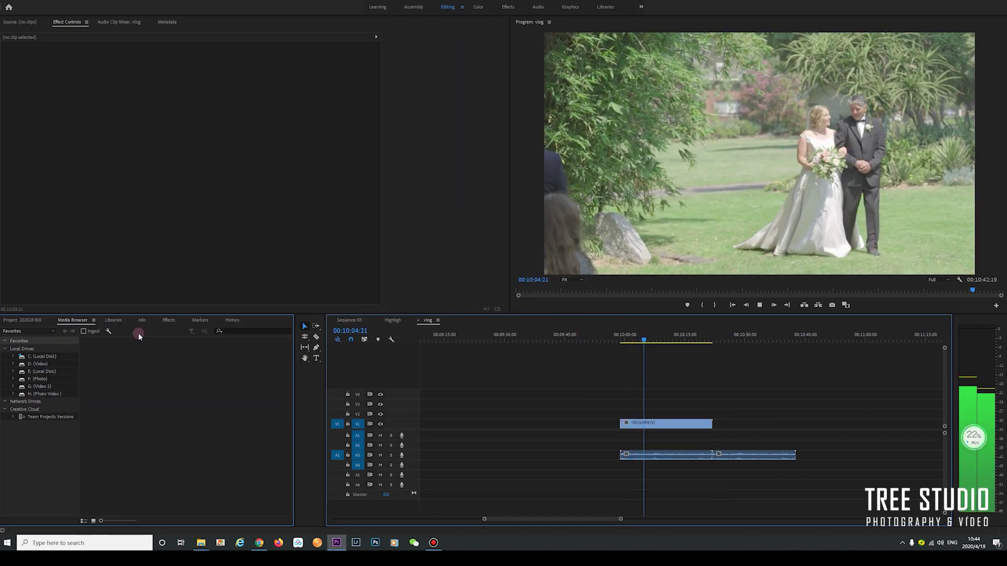
- Select the C0026 video and audio clips and paste a duplicate C0026.MP4 into the project
click(24, 319)
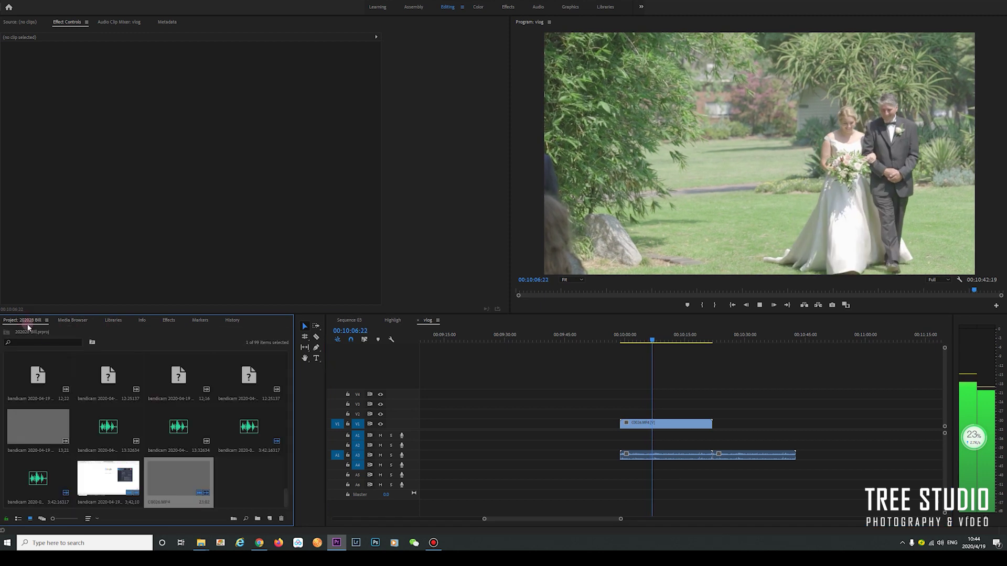
click(654, 417)
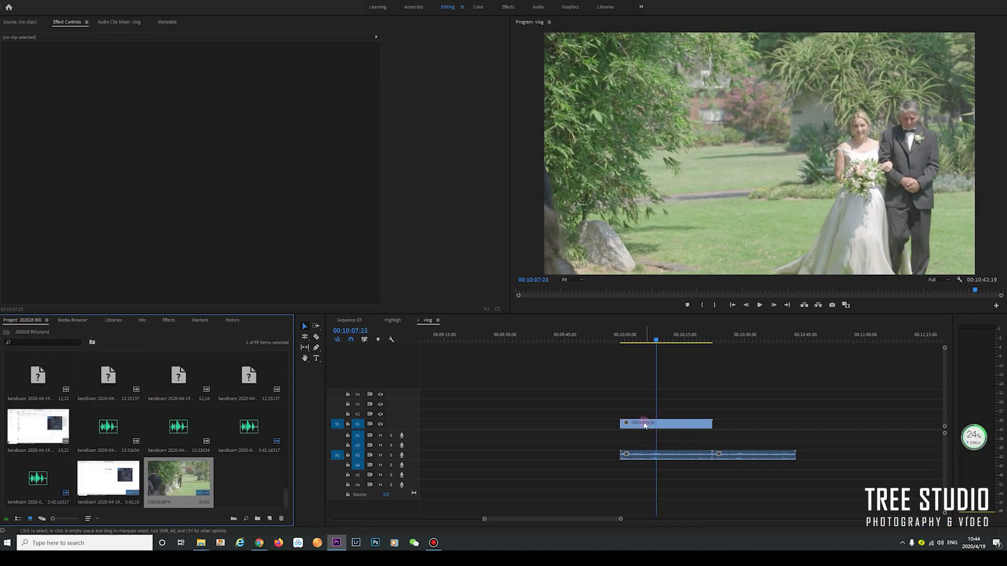
click(660, 459)
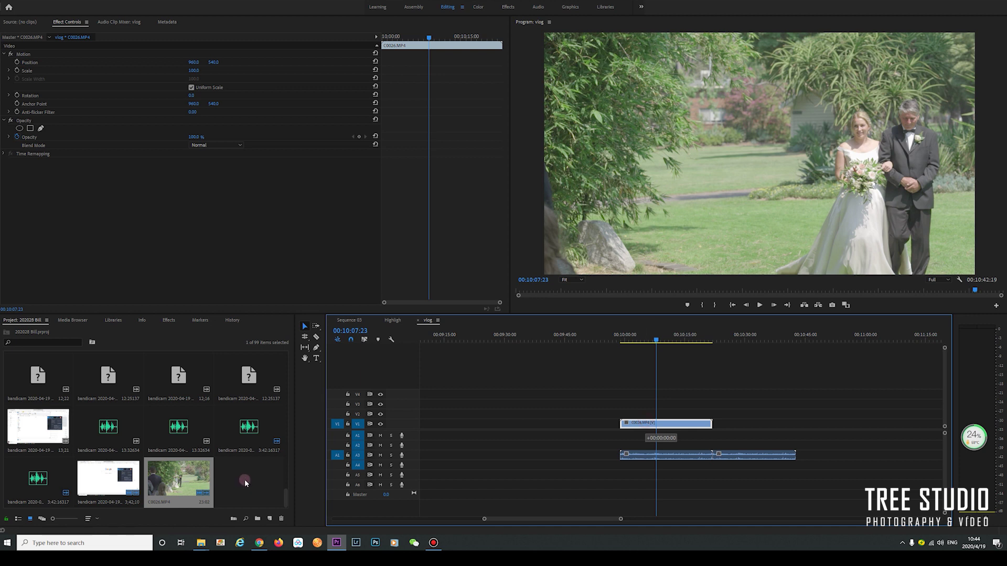
key(ctrl+v)
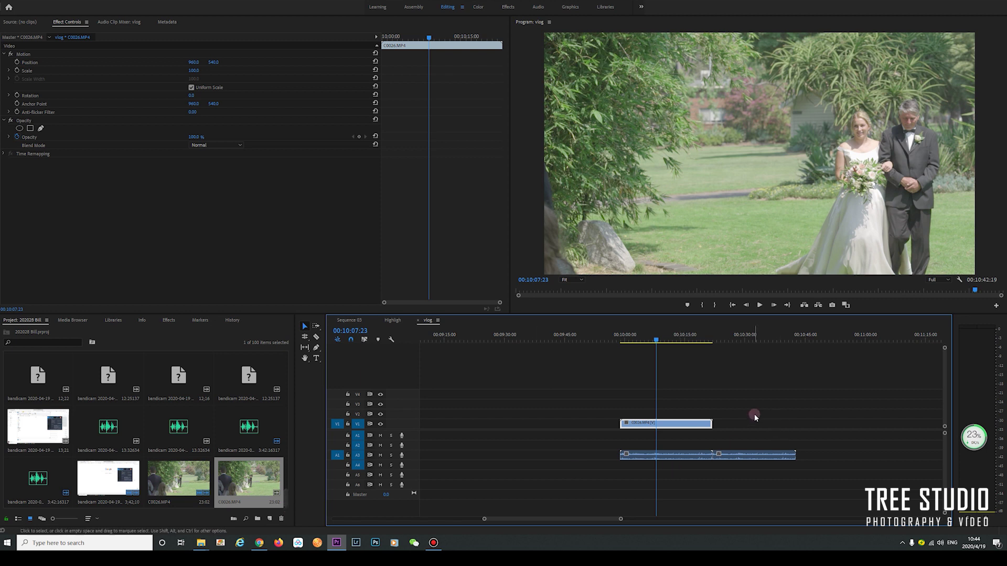
- Zoom the timeline out and maximize the folder 2 Explorer window
key(minus)
key(minus)
key(minus)
key(alt+Tab)
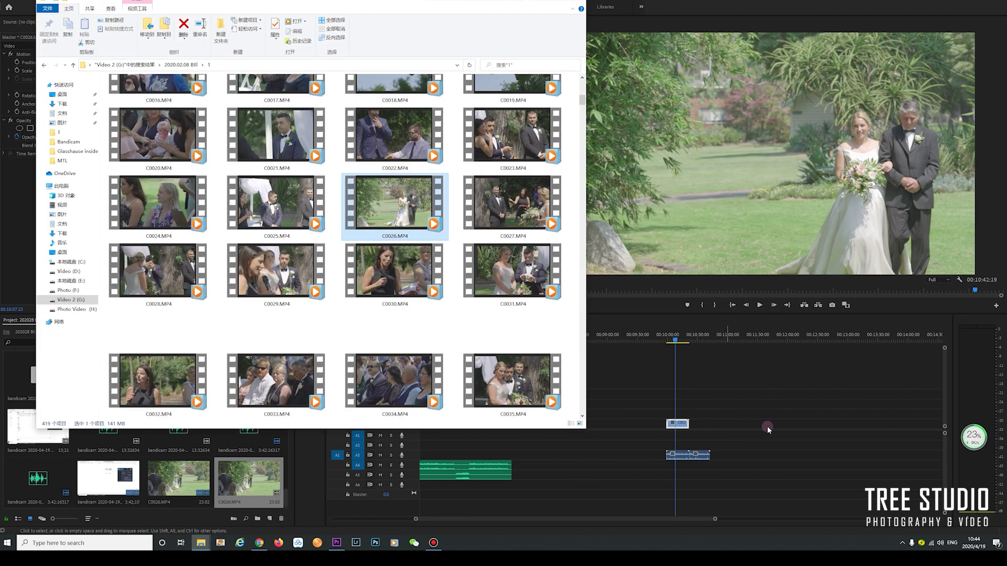
mouse_move(204, 547)
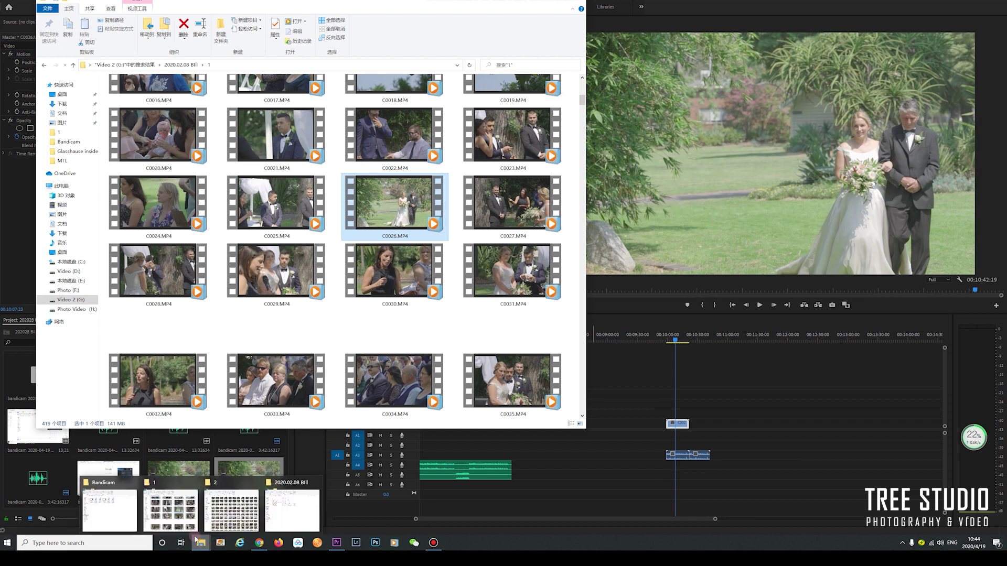
click(231, 504)
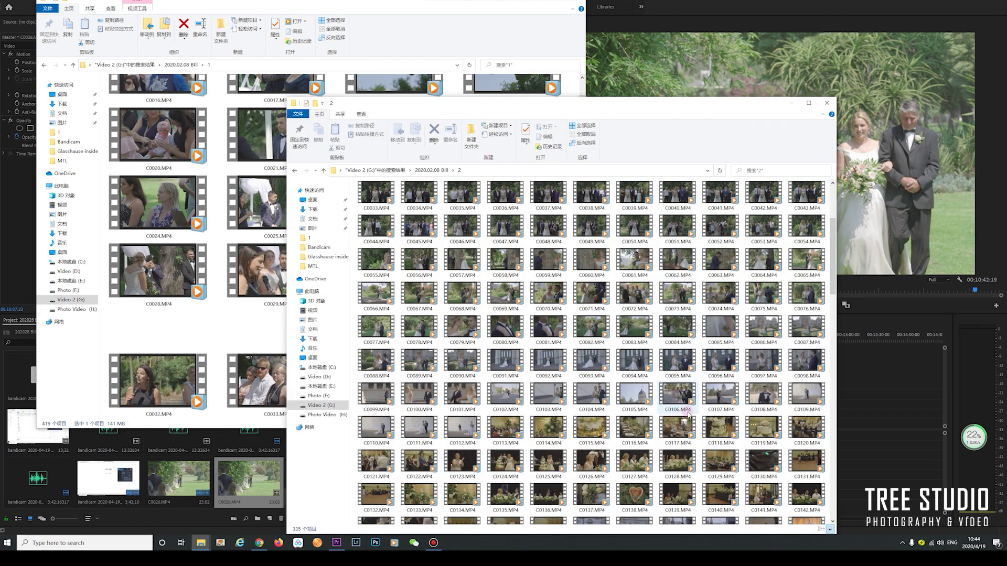
click(801, 104)
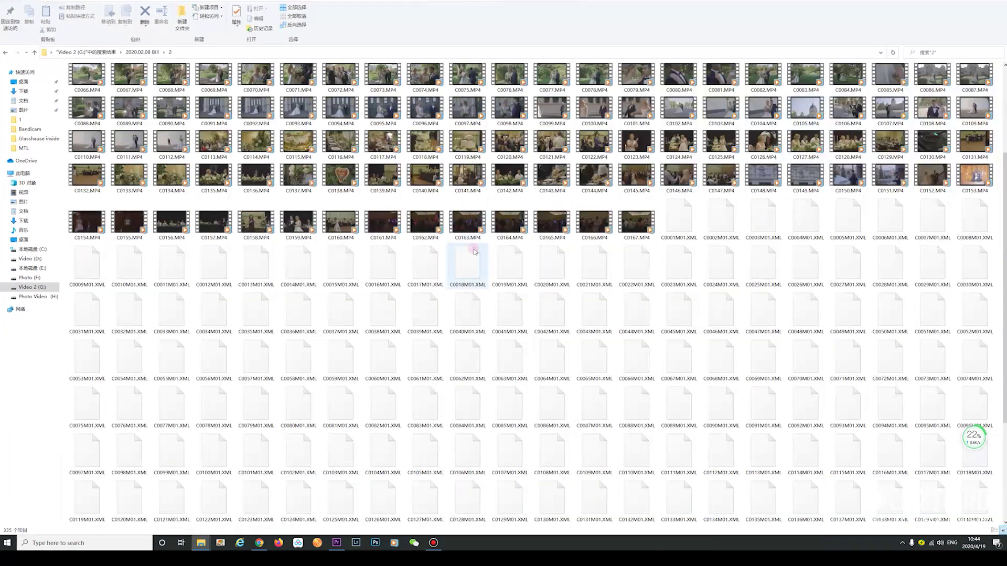
- Preview folder 2 clips C0001, C0014 and C0021, jumping C0021 to 00:33
double_click(119, 99)
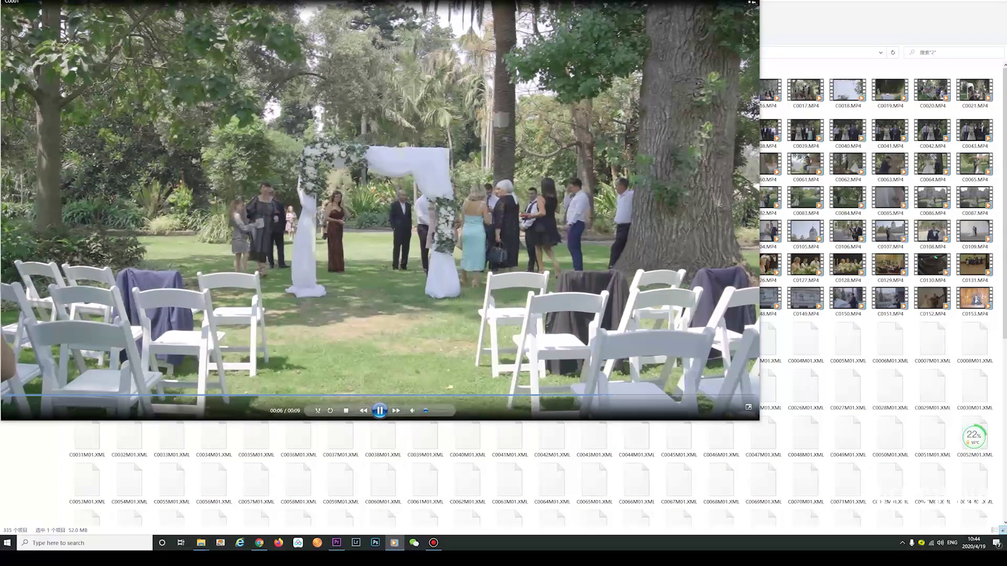
key(alt+F4)
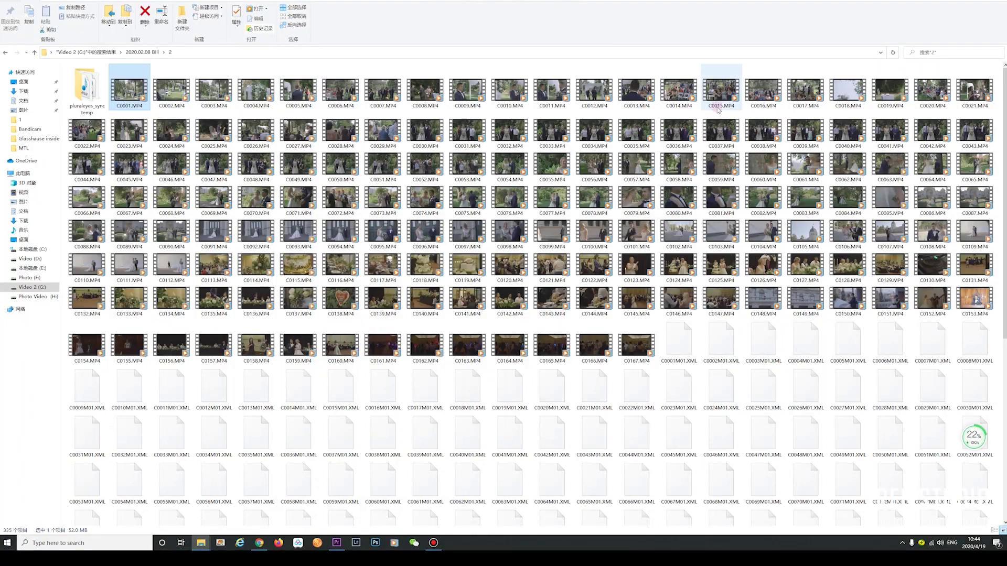
click(685, 96)
double_click(685, 96)
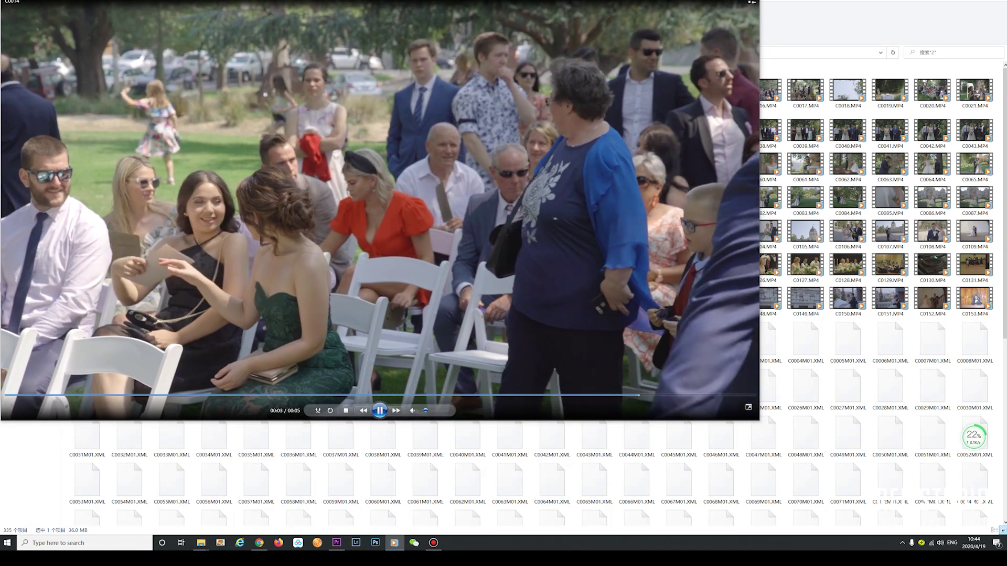
key(alt+F4)
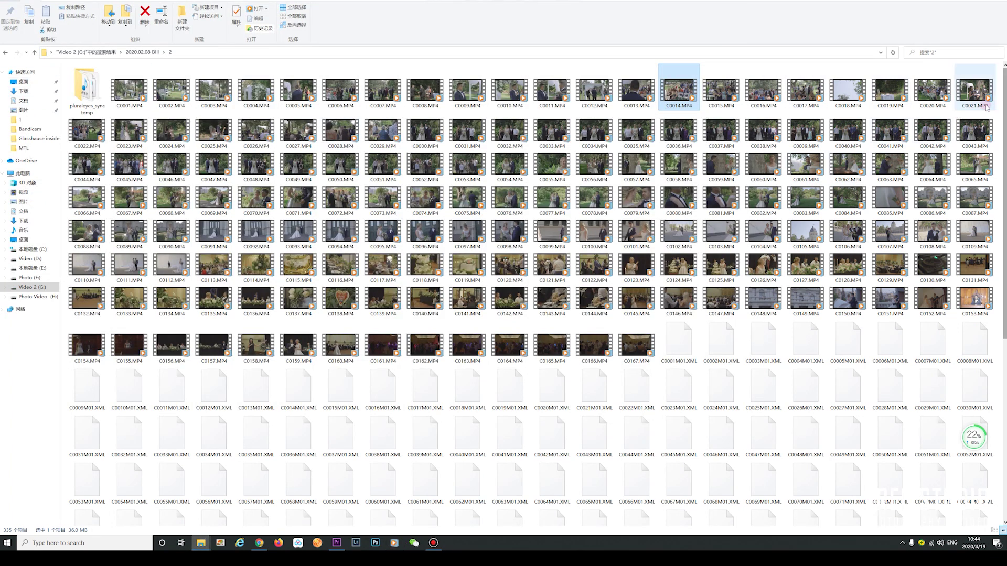
double_click(966, 84)
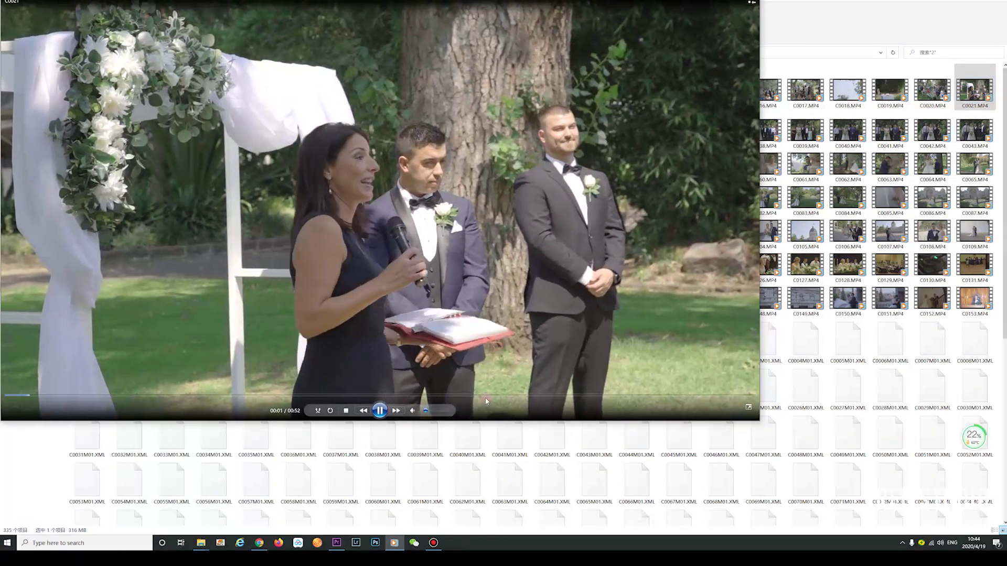
click(476, 394)
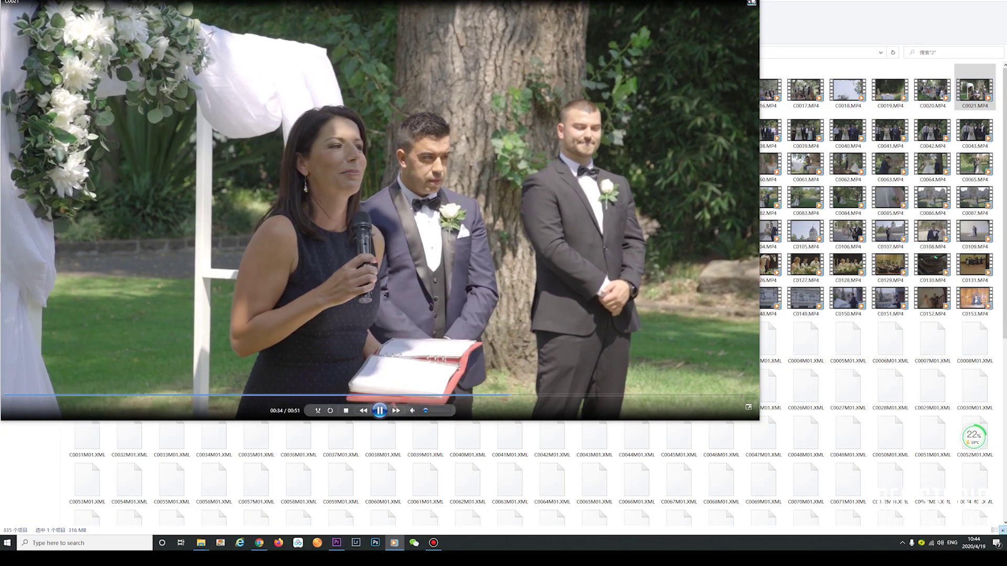
click(748, 5)
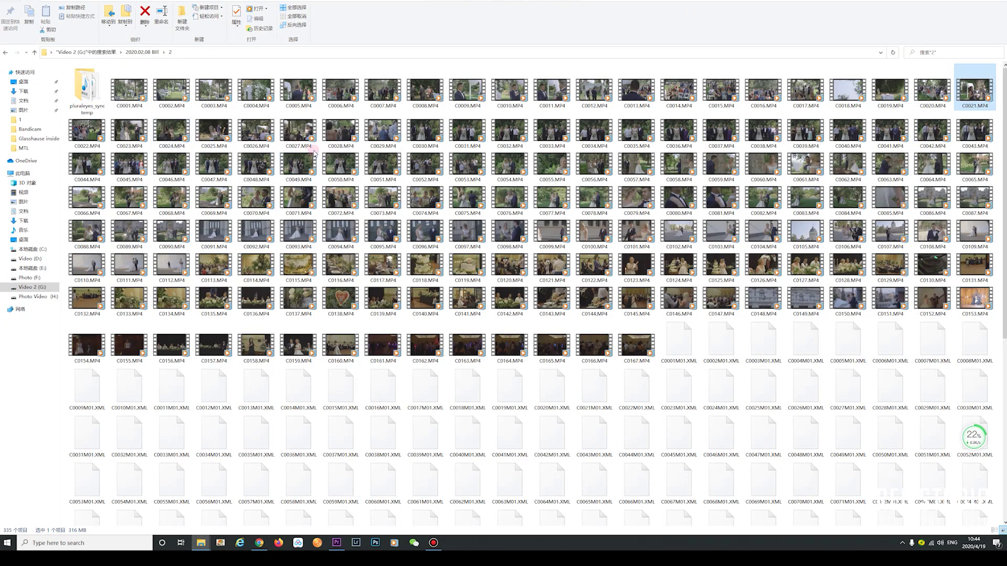
- Preview clip C0029, then restore the folder 2 window from full screen
click(378, 136)
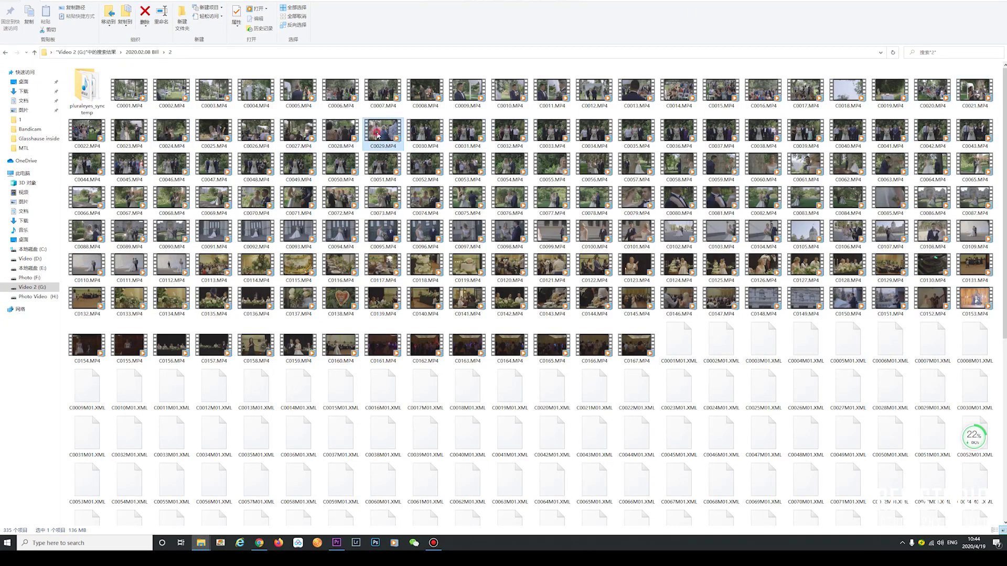
double_click(377, 135)
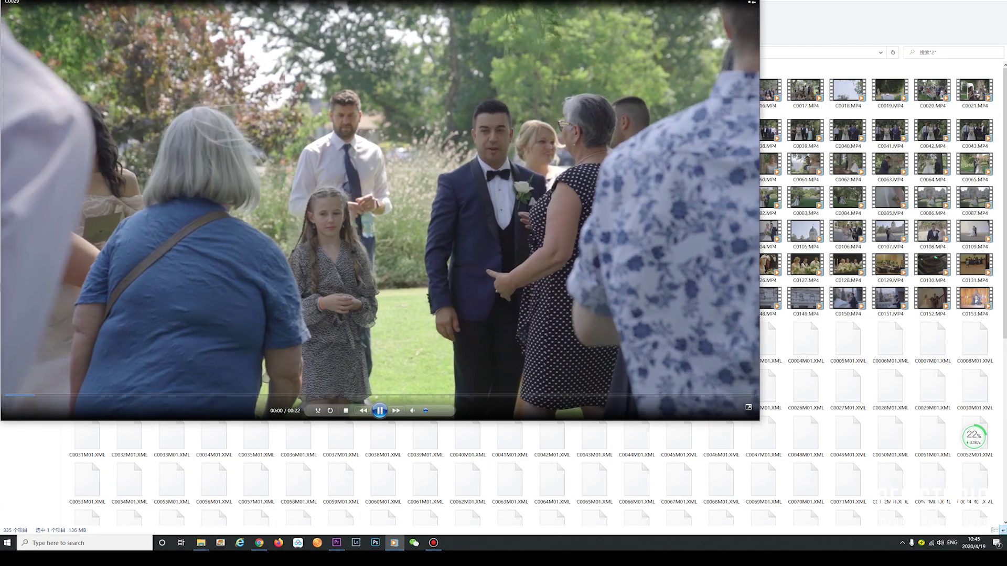
key(Escape)
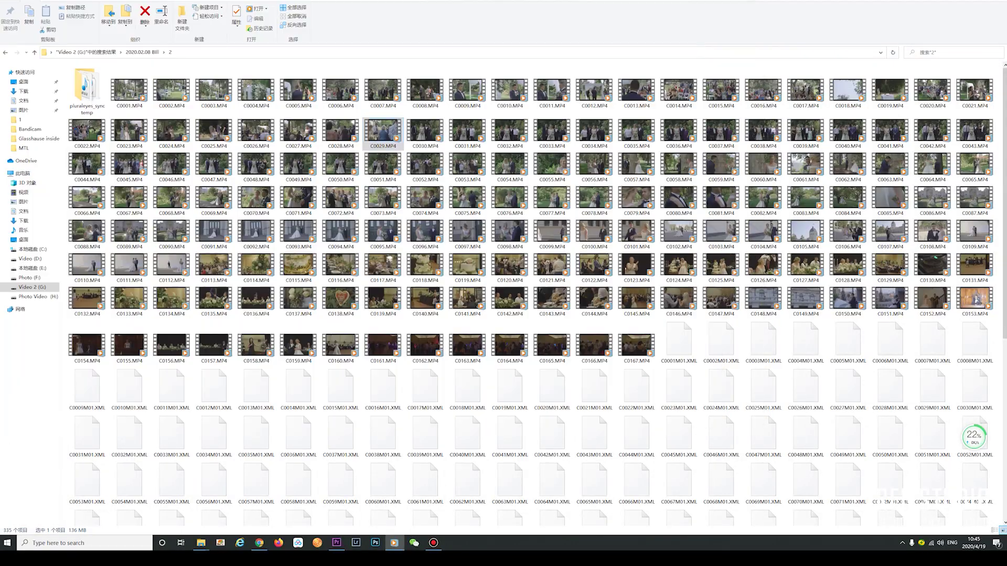
key(super+Down)
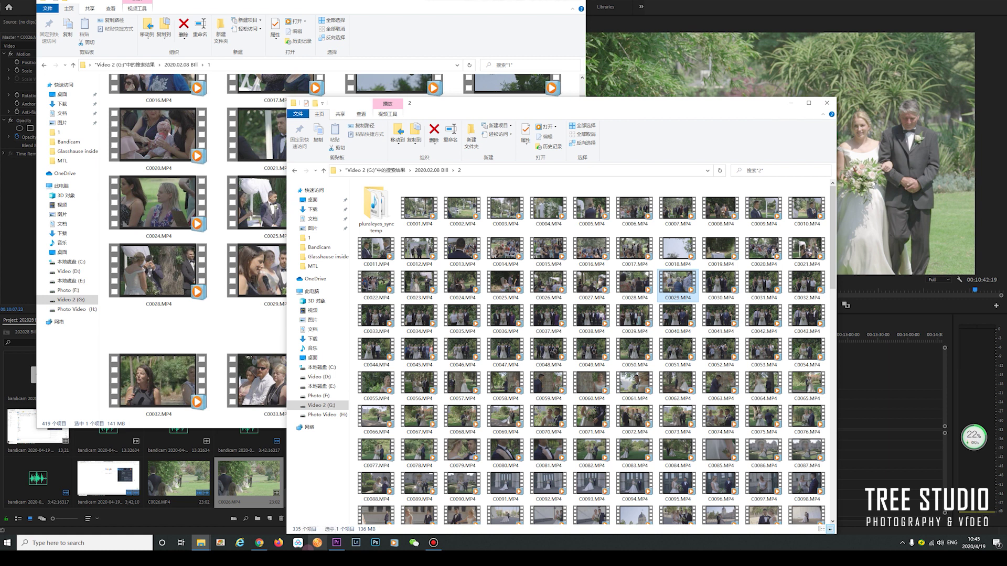
- Bring PluralEyes 3.5 forward and close its welcome video
click(334, 545)
click(318, 543)
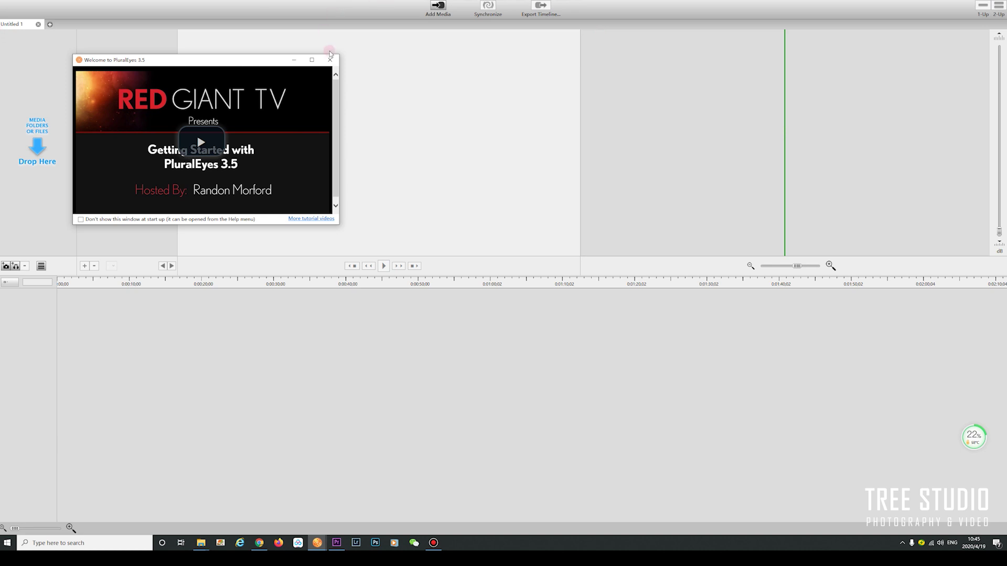
click(331, 60)
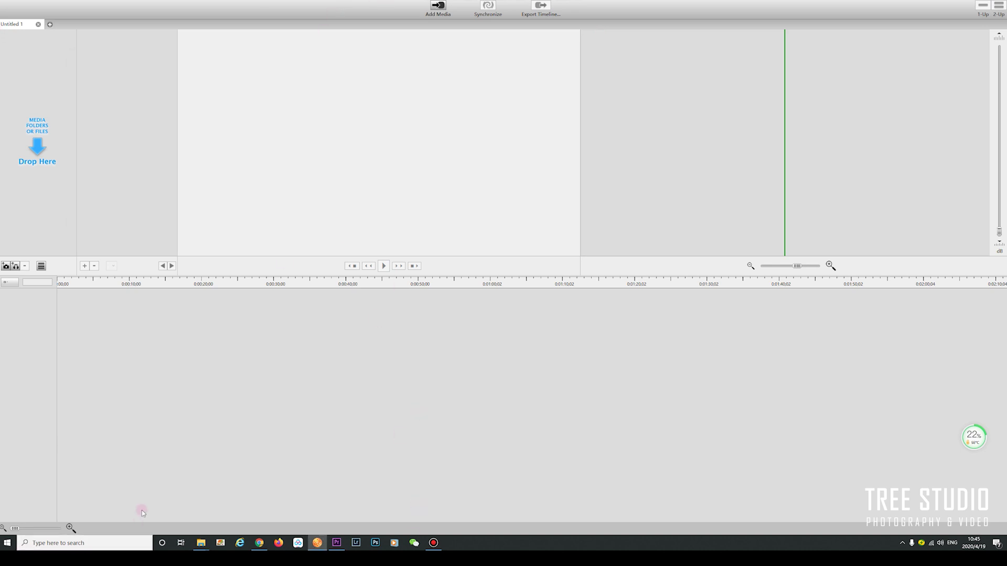
- Bring the folder 1 window forward, browse its clips, and move it to expose the PluralEyes drop area
mouse_move(210, 545)
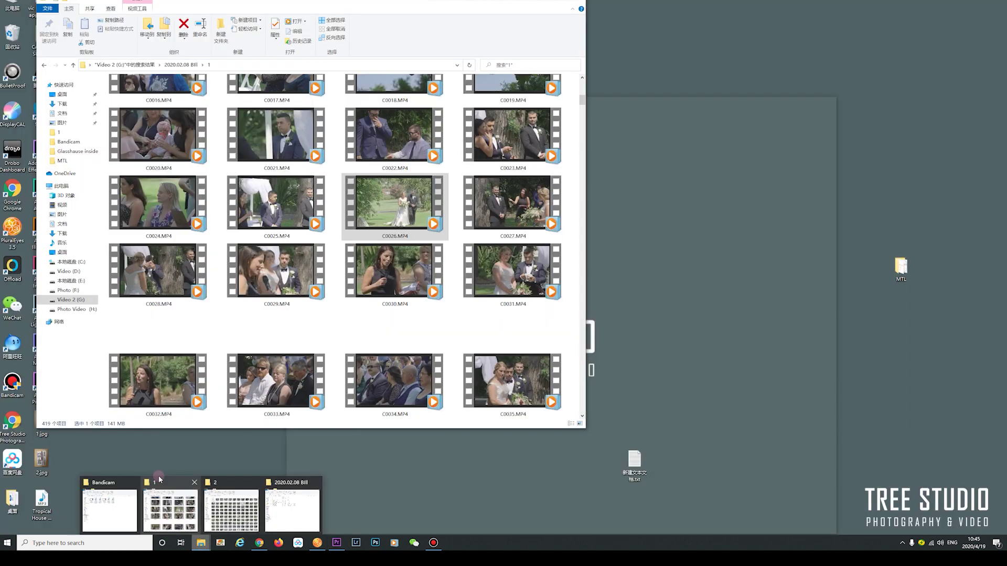
click(158, 476)
scroll(419, 389, up, 5)
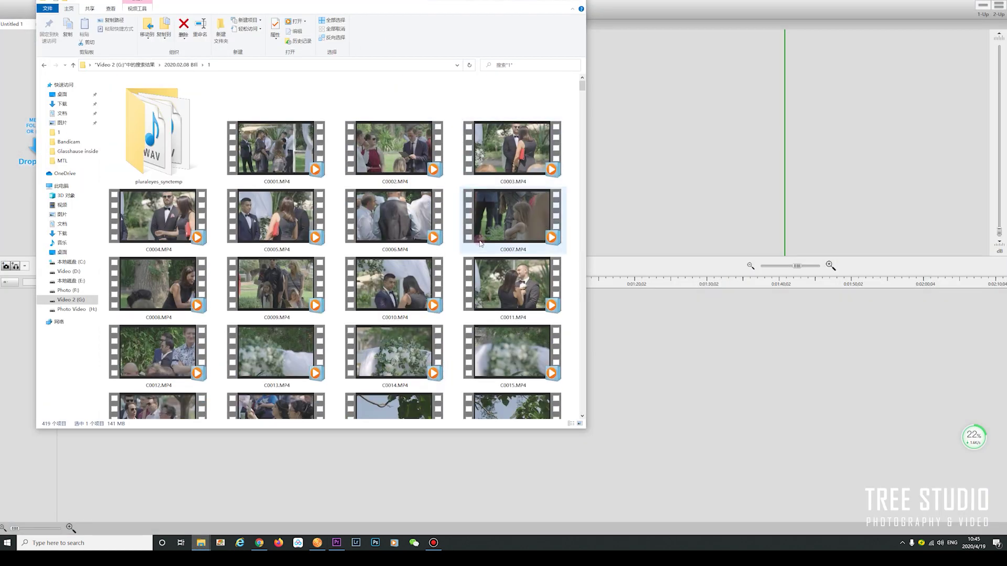
scroll(414, 351, down, 3)
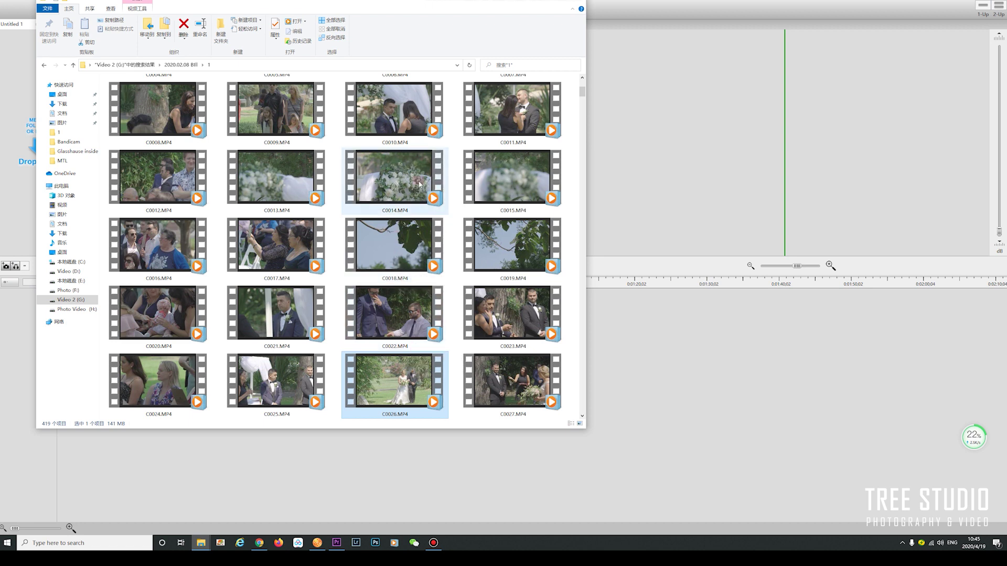
scroll(420, 205, down, 5)
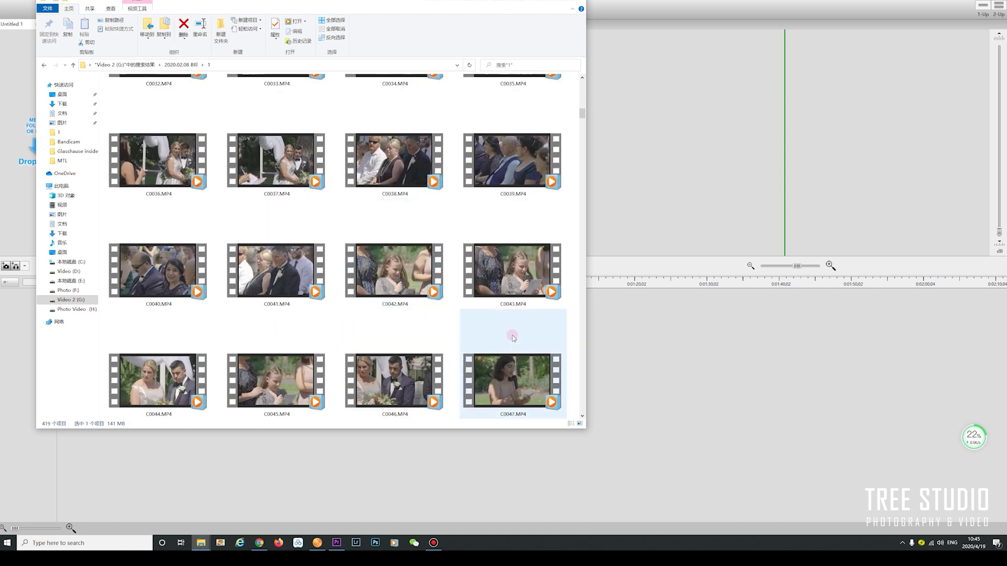
scroll(505, 326, up, 3)
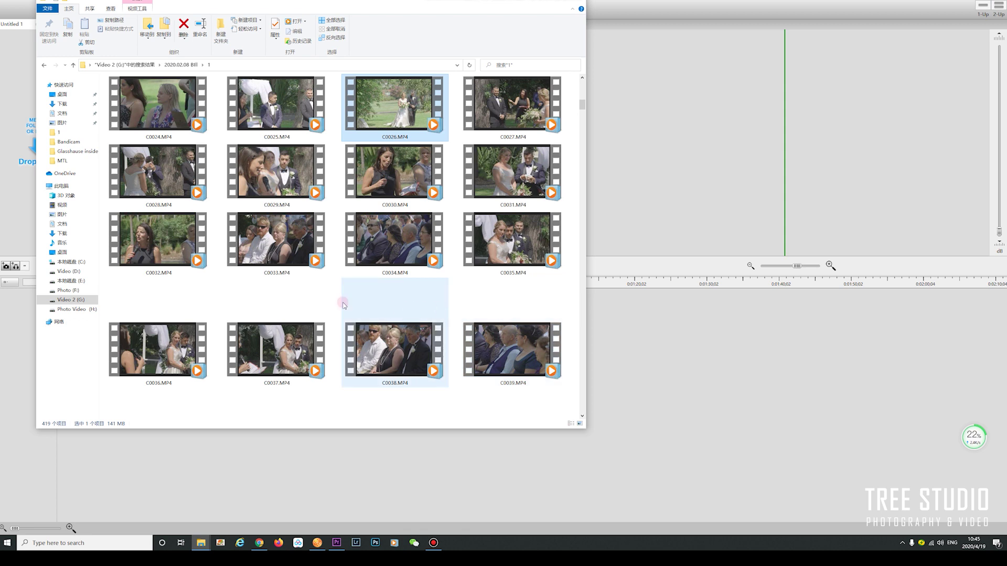
scroll(346, 309, down, 4)
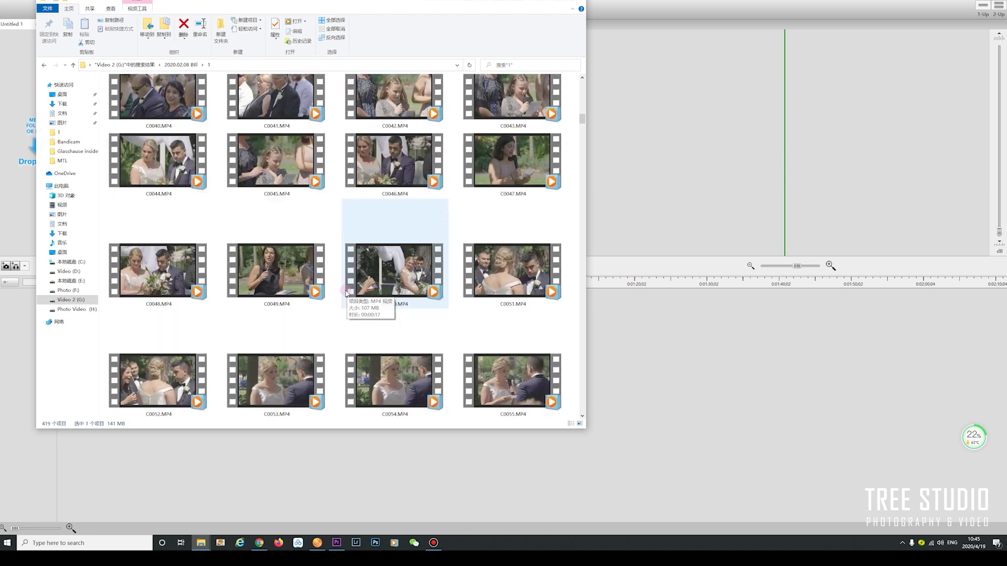
mouse_move(427, 537)
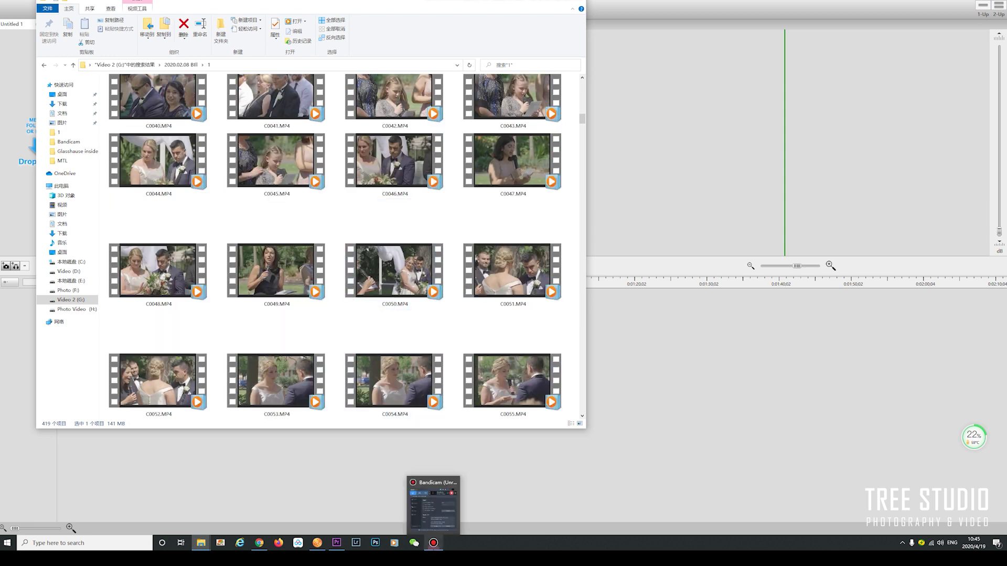
scroll(493, 336, up, 5)
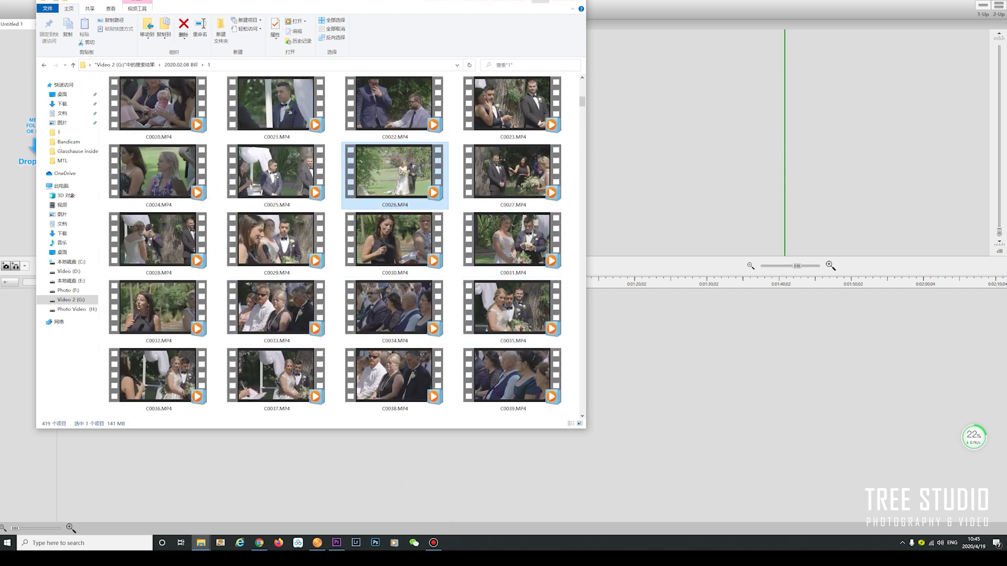
drag(505, 4, 592, 9)
- Select the 42 clips from C0026 through C0067 in folder 1
scroll(491, 201, down, 10)
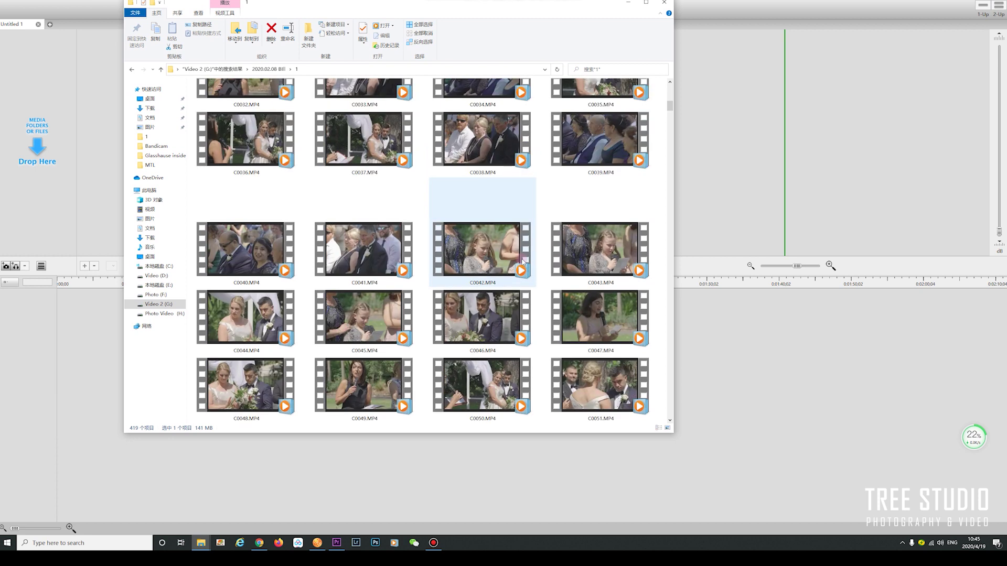
scroll(571, 310, down, 3)
click(598, 164)
scroll(604, 184, up, 10)
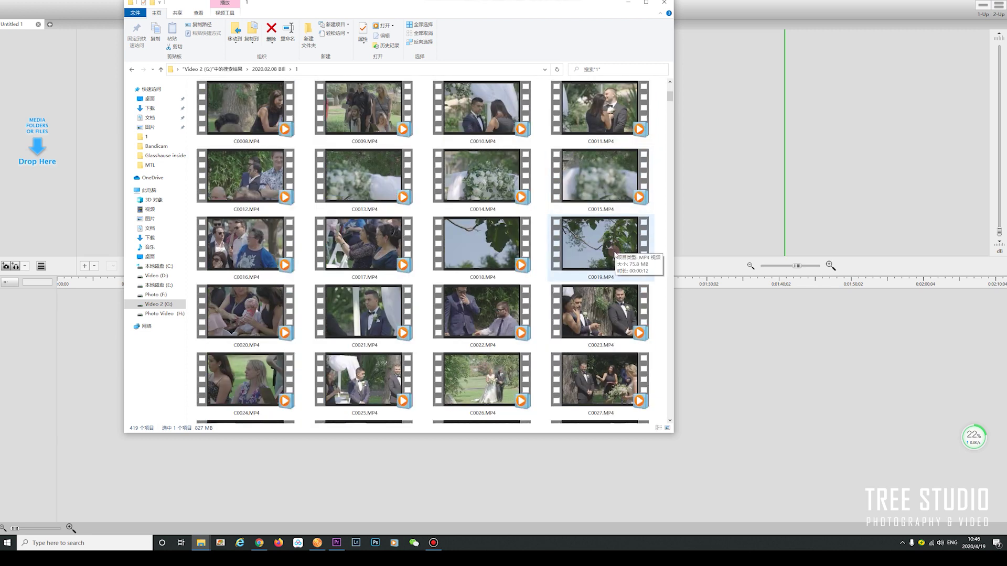
scroll(630, 326, up, 1)
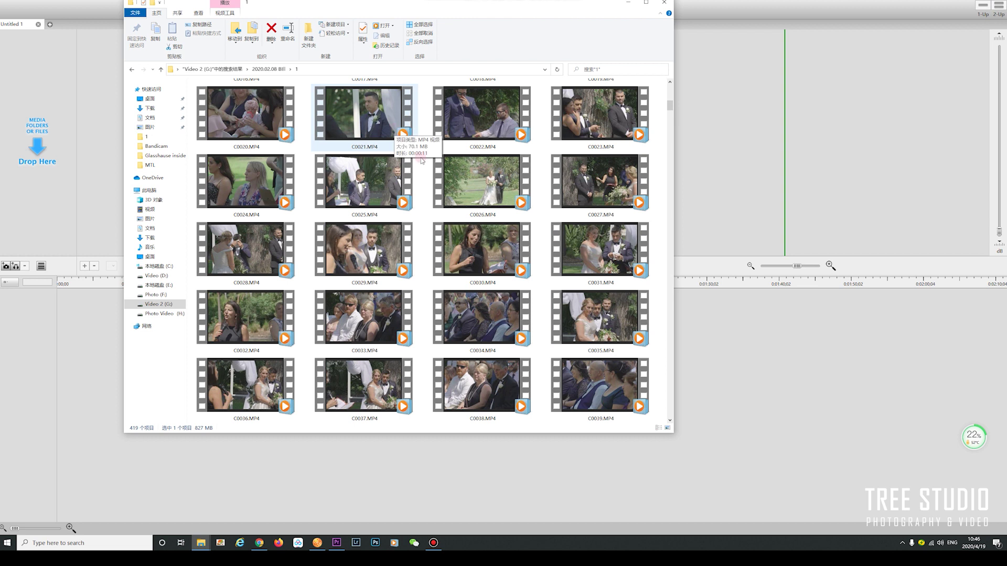
shift+click(482, 181)
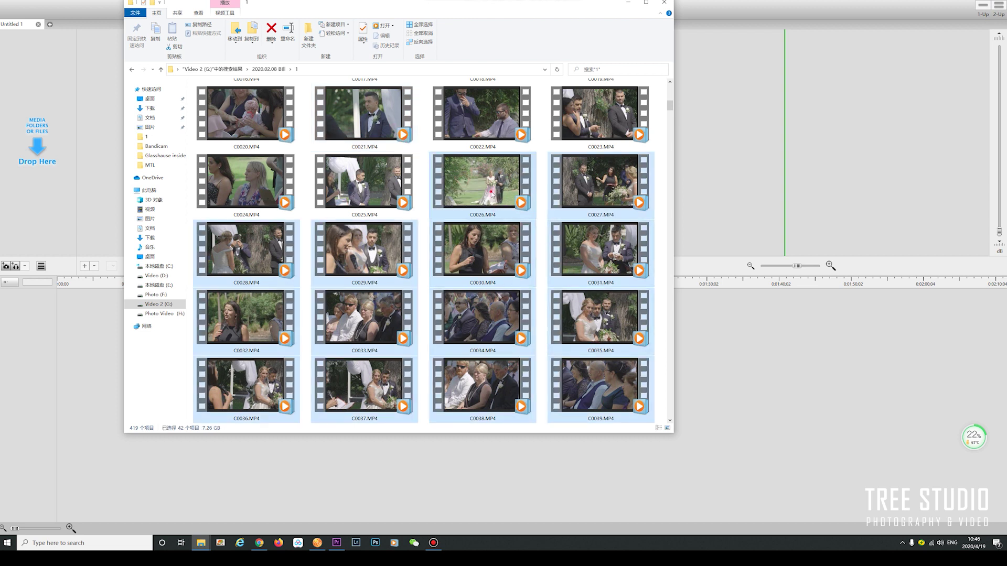
- Add the 42 selected folder-1 clips to PluralEyes and bring the folder 2 window forward
drag(491, 194, 37, 62)
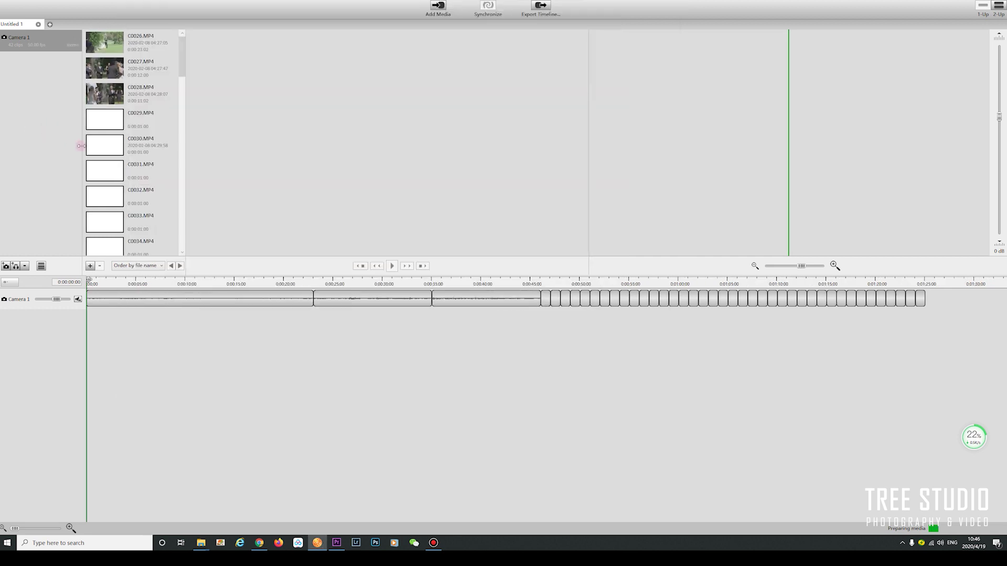
click(200, 542)
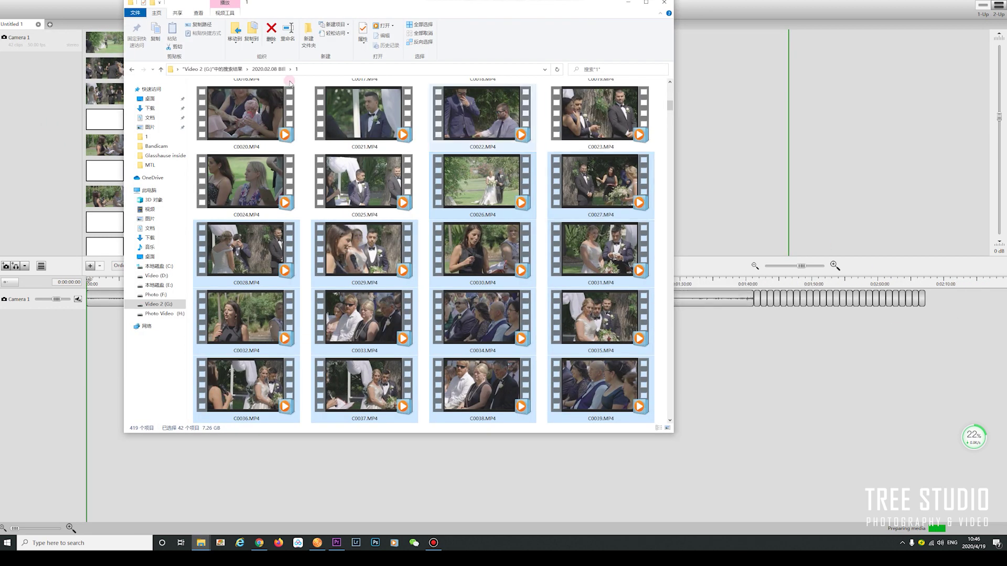
mouse_move(201, 543)
click(229, 496)
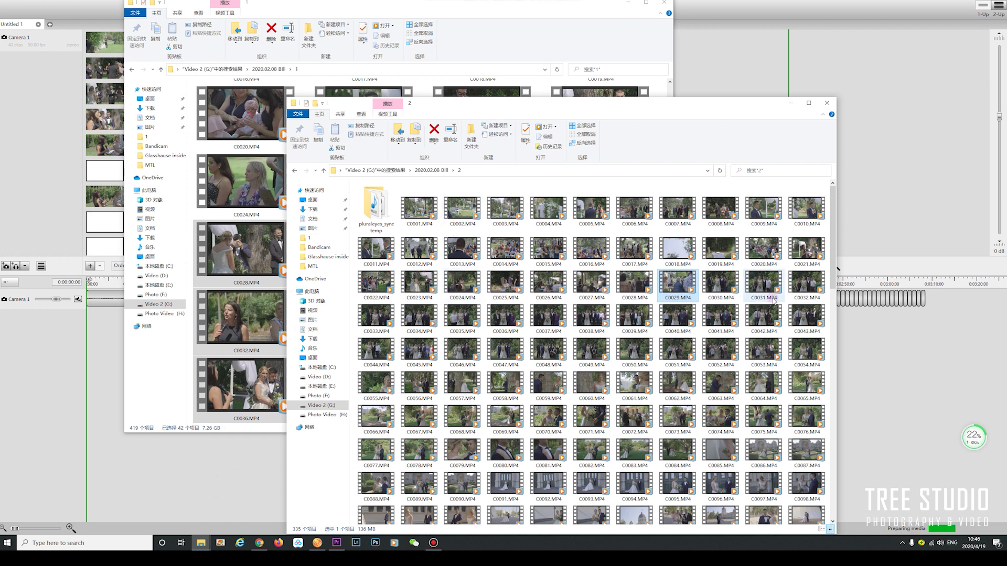
- Preview clip C0021 from folder 2, jumping ahead to 00:28 before closing it
click(802, 256)
double_click(803, 256)
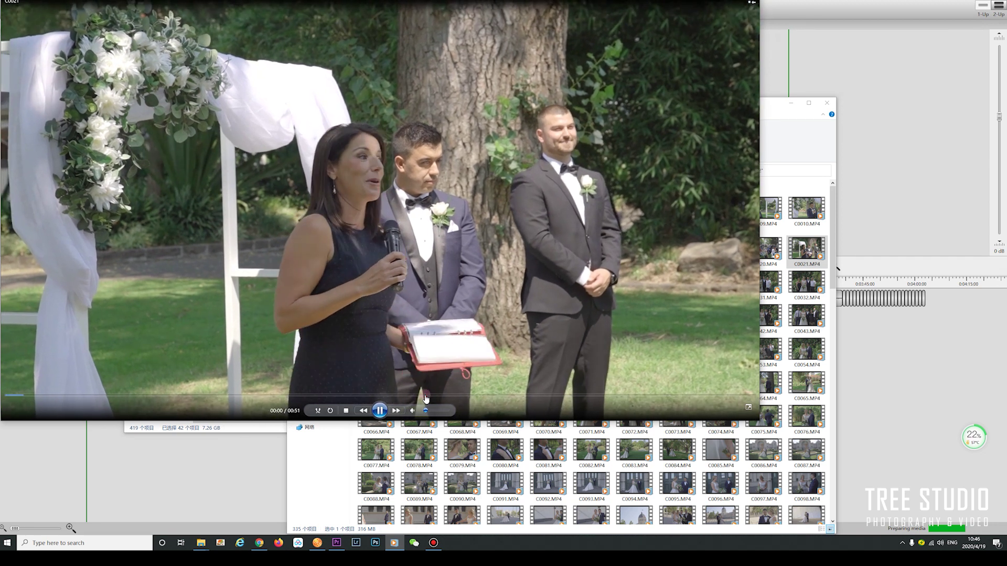
click(428, 394)
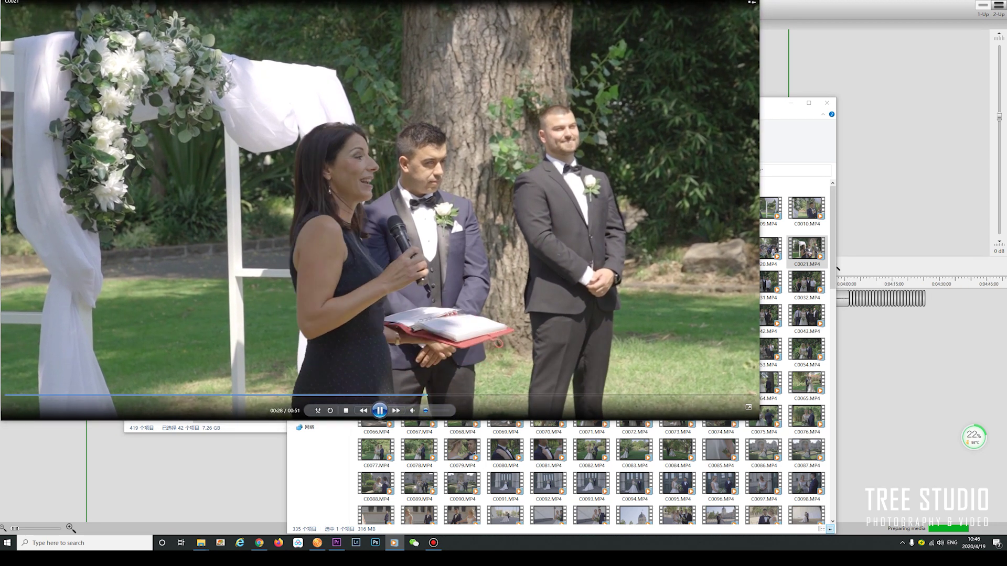
key(alt+F4)
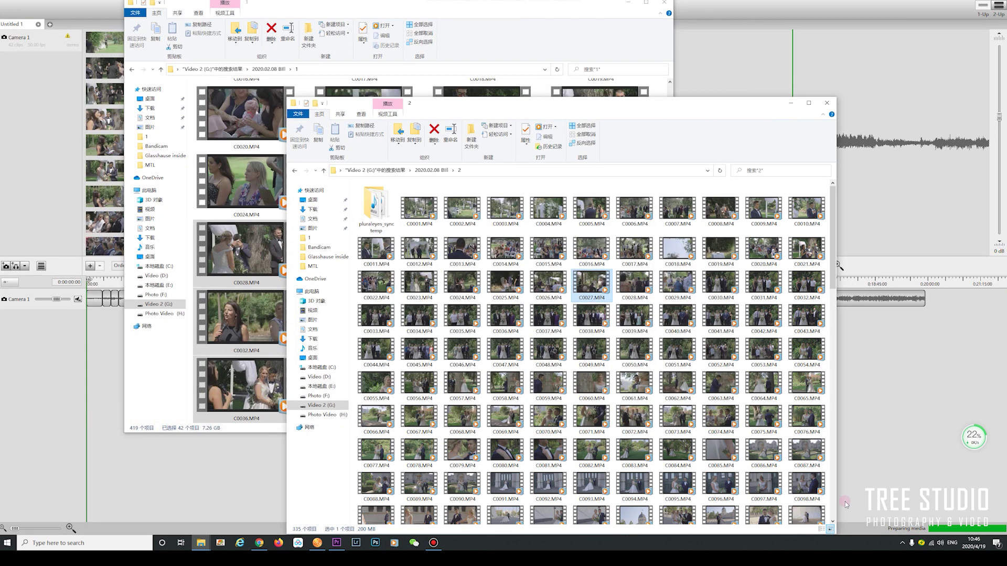
- Deselect folder 2's clips and show its files as extra-large thumbnails
scroll(822, 455, down, 10)
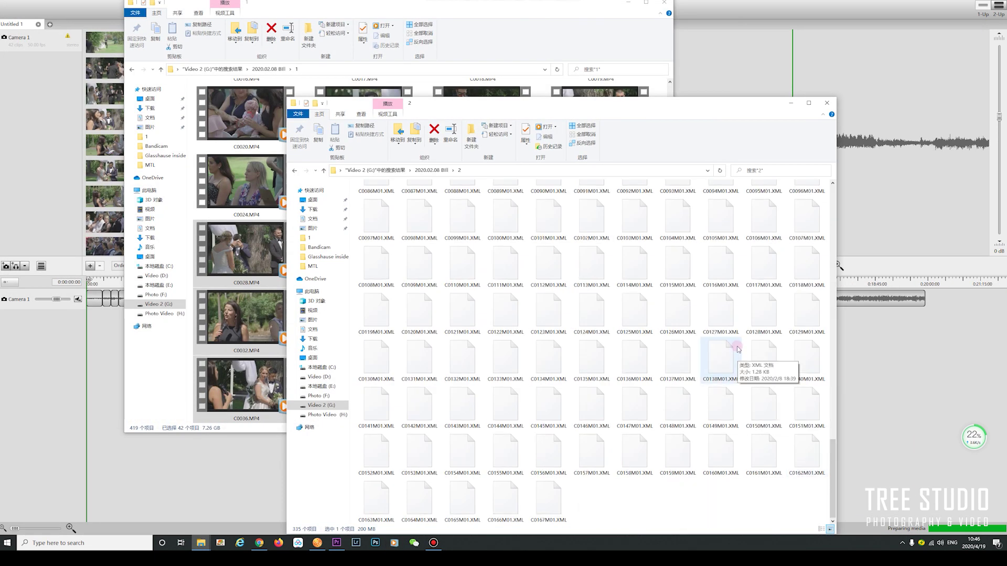
click(666, 493)
right_click(666, 493)
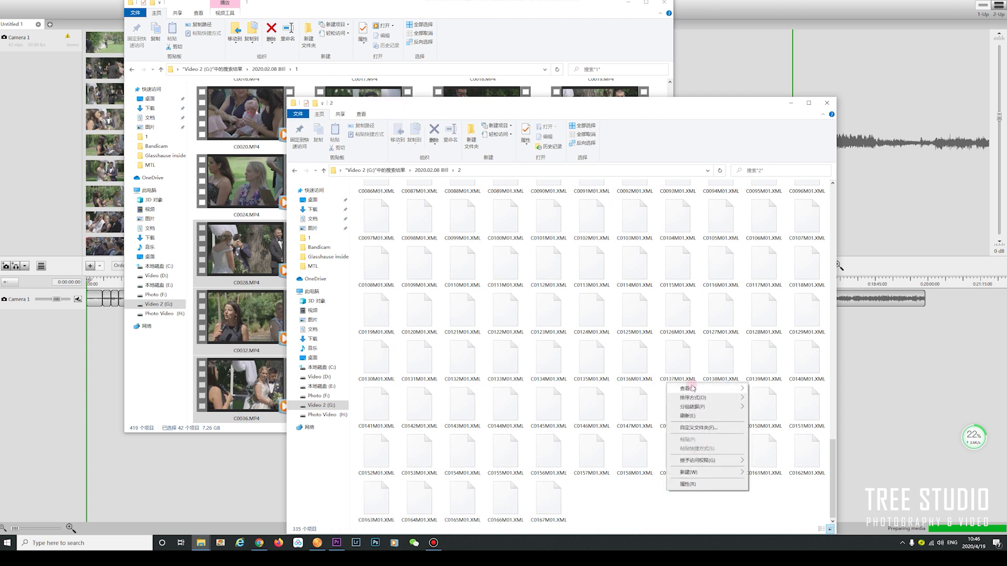
mouse_move(692, 388)
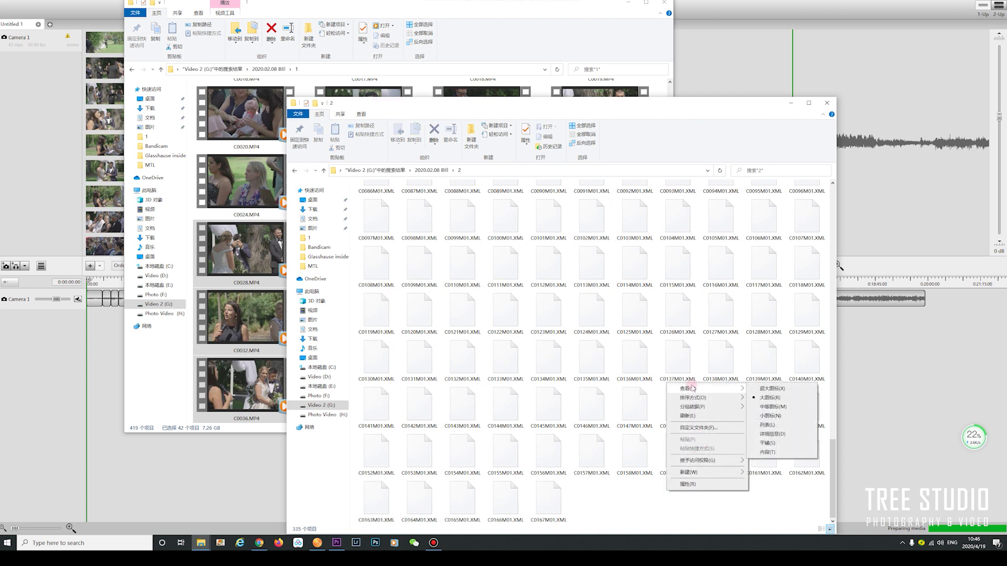
click(772, 388)
scroll(710, 407, up, 15)
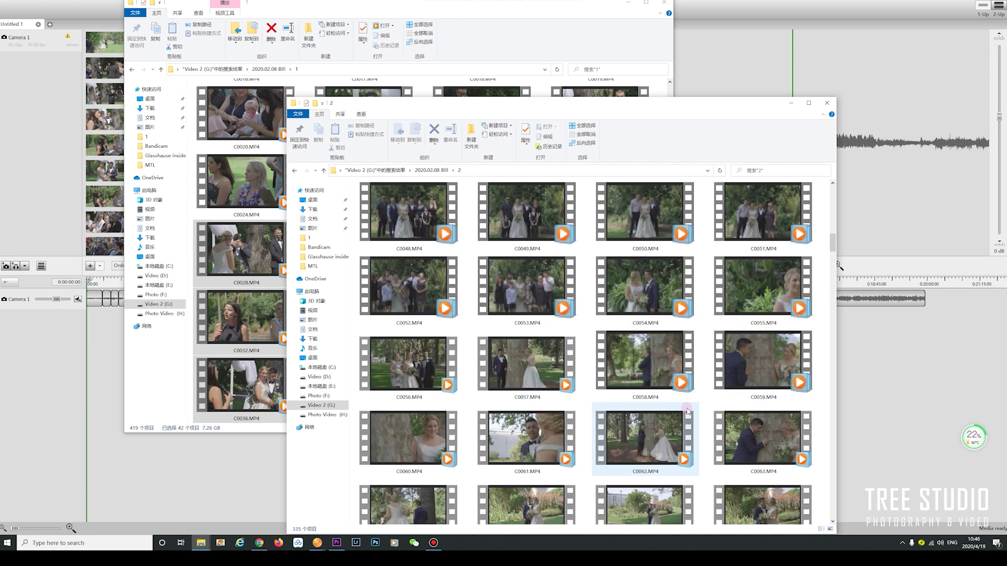
scroll(688, 409, up, 4)
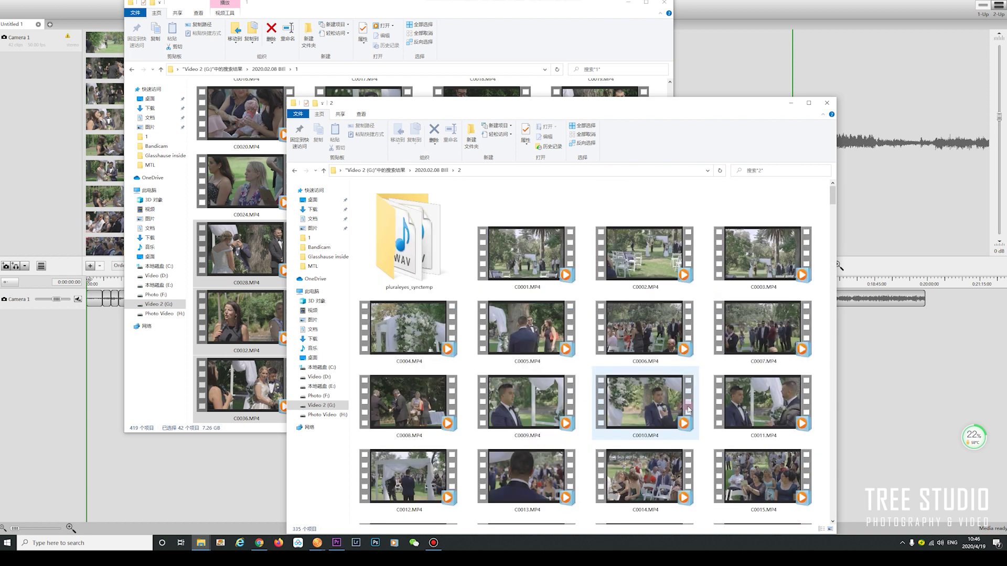
scroll(661, 417, down, 3)
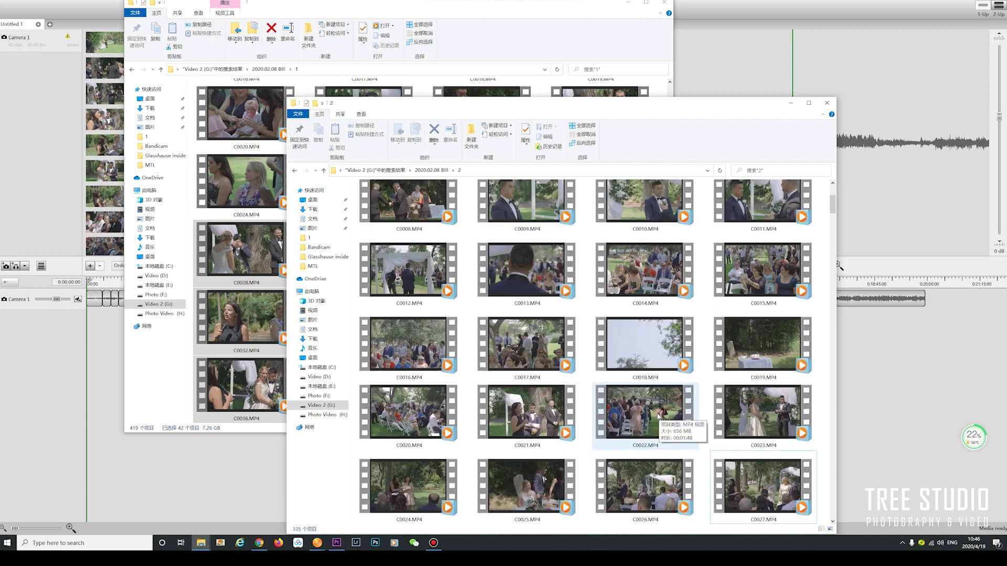
scroll(659, 416, down, 3)
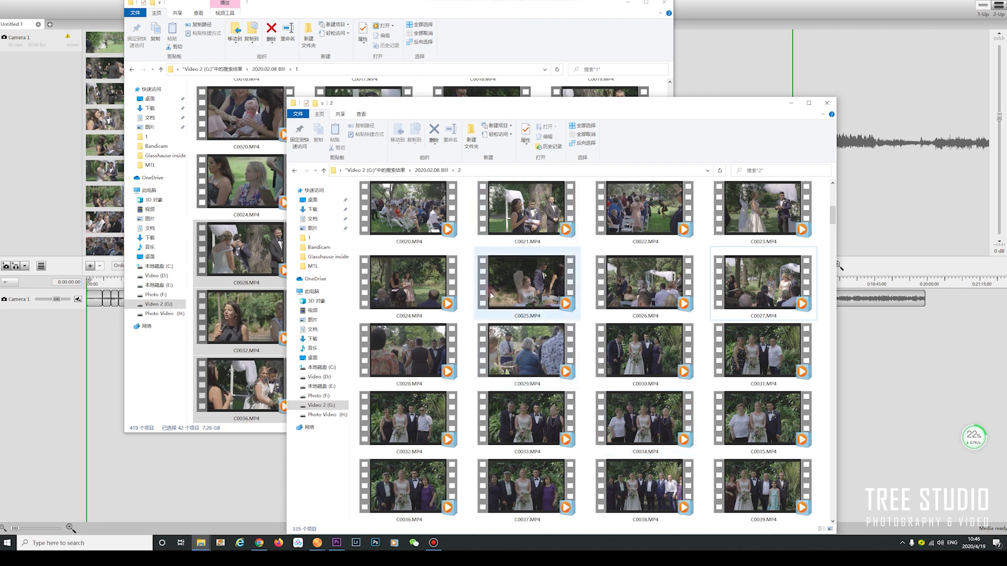
scroll(490, 313, up, 2)
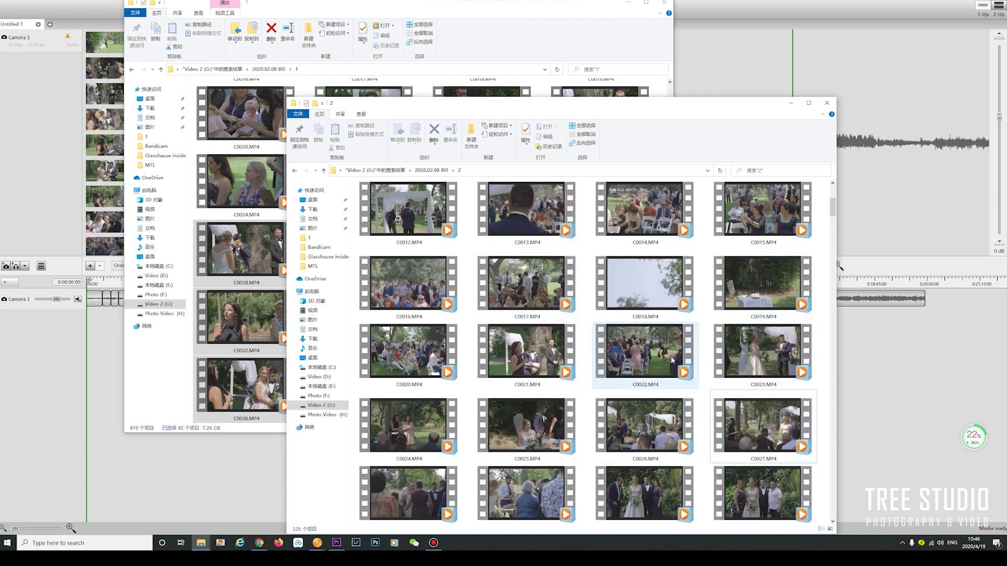
scroll(635, 331, up, 3)
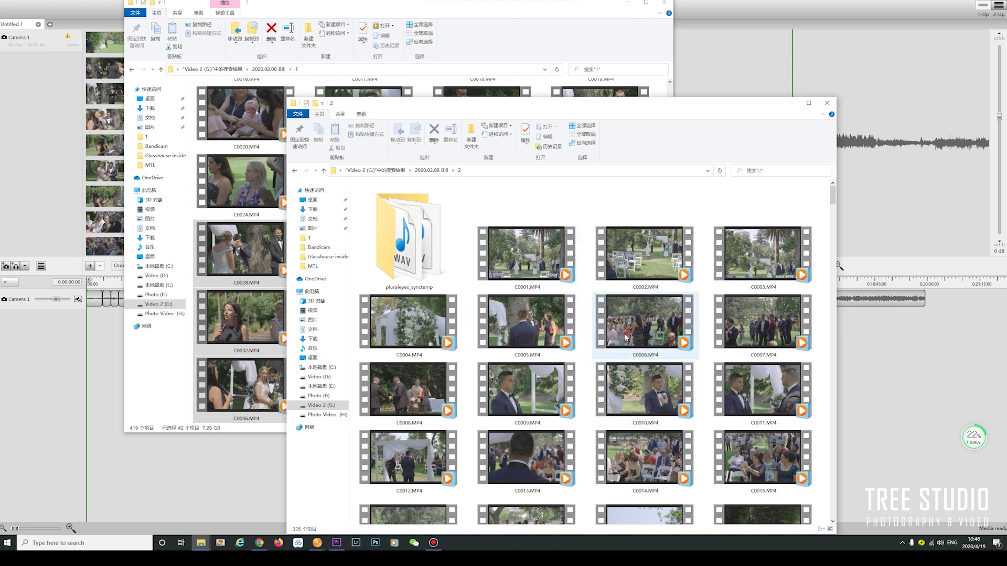
- Select clips C0001 through C0029 in folder 2
click(531, 287)
scroll(608, 383, down, 5)
click(688, 483)
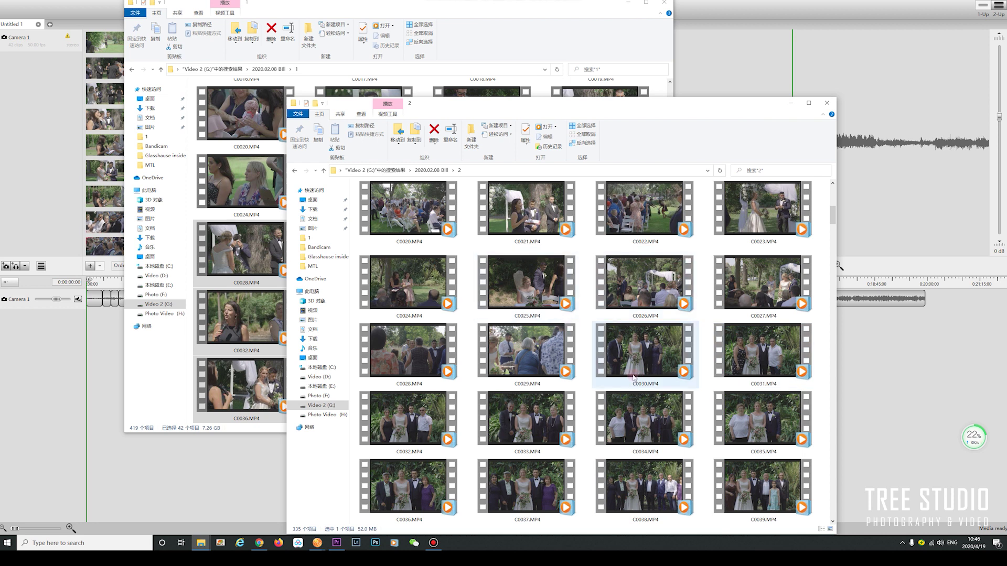
click(564, 371)
shift+click(550, 350)
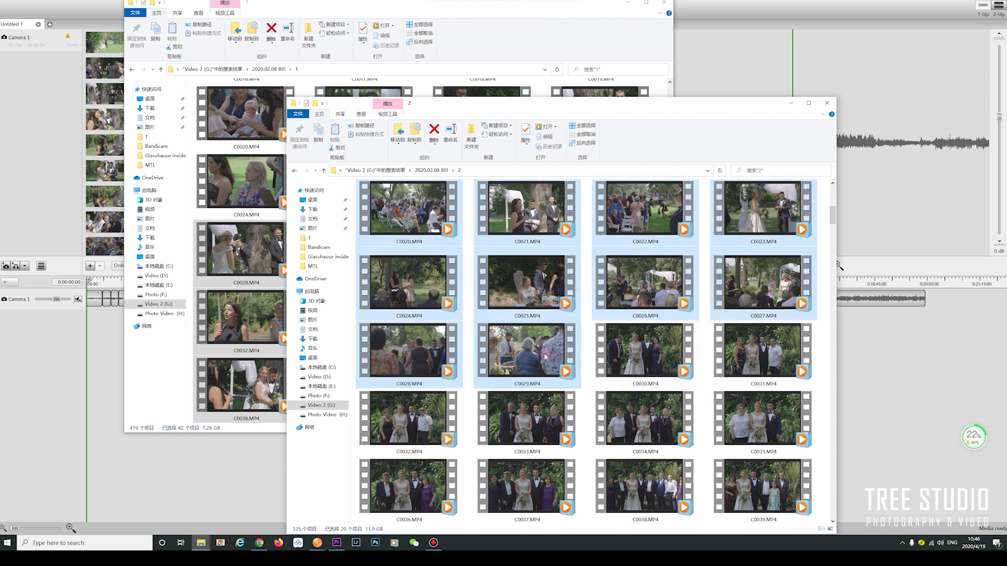
scroll(503, 294, up, 5)
- Add the 29 selected clips to PluralEyes as a second camera, dismissing the short-clips warning
drag(498, 284, 16, 27)
drag(18, 227, 26, 222)
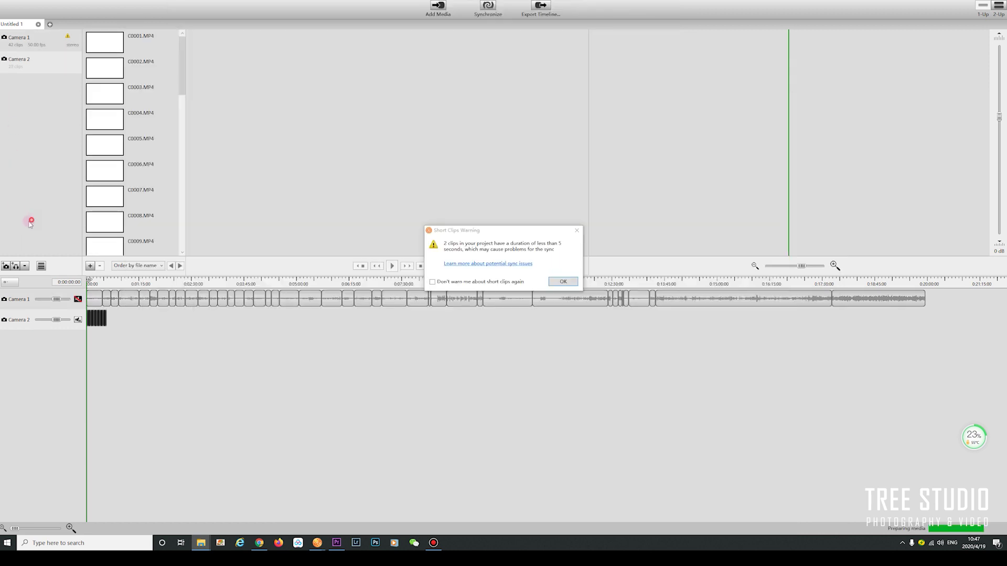
click(562, 283)
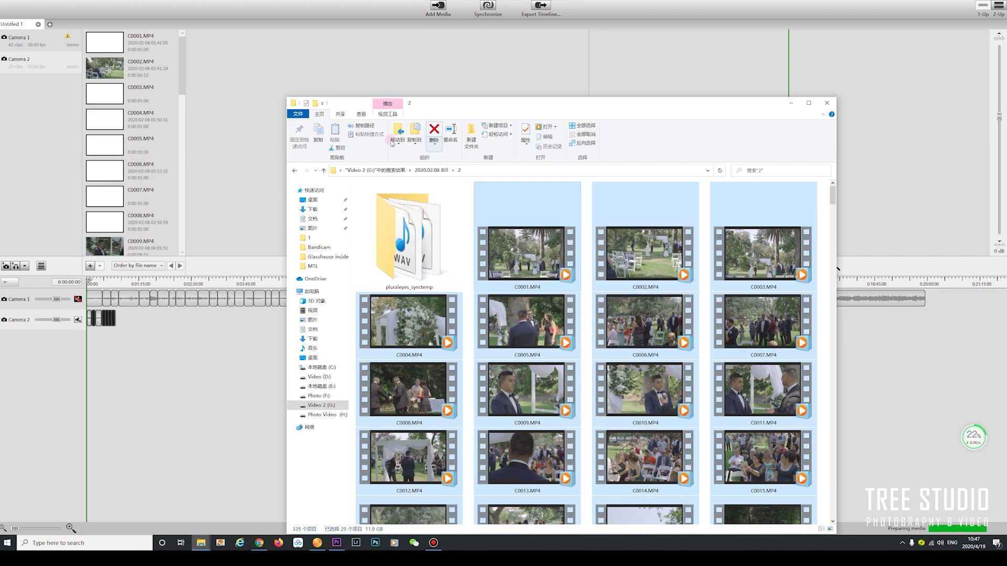
- Preview ZOOM0001.MP3 from the parent wedding folder, skipping through to about 43 minutes
click(324, 170)
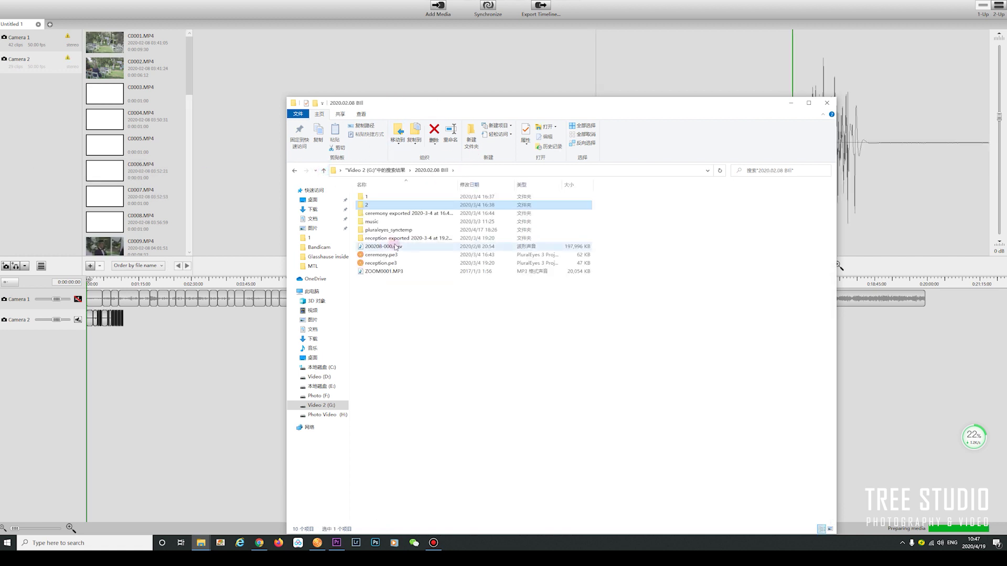
double_click(408, 273)
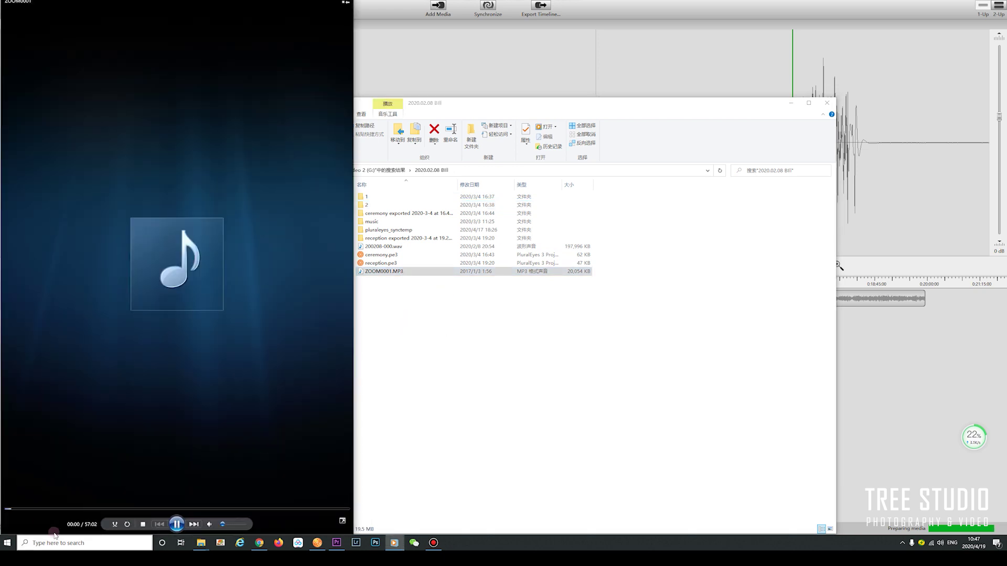
click(79, 509)
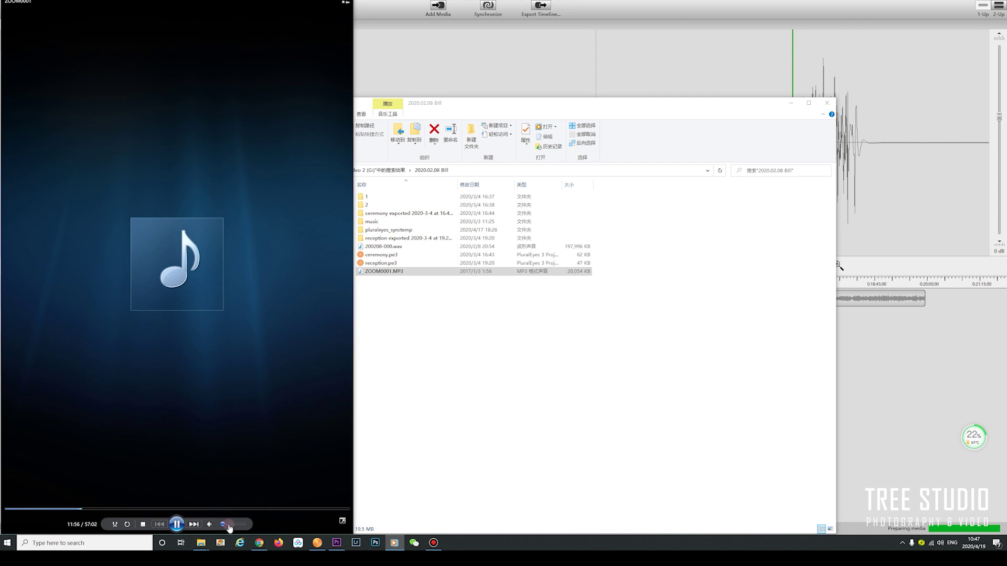
click(230, 524)
click(242, 509)
click(266, 509)
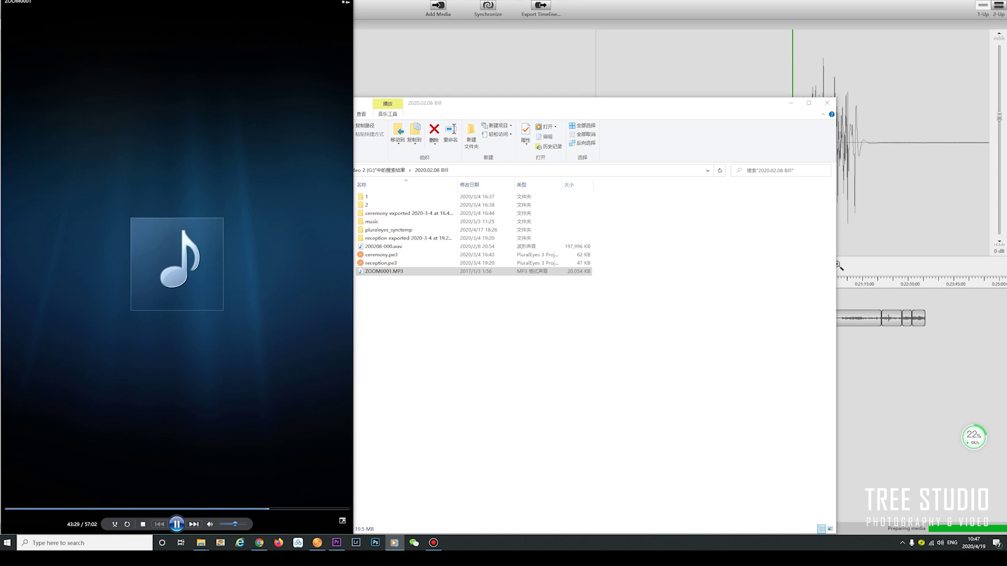
click(342, 521)
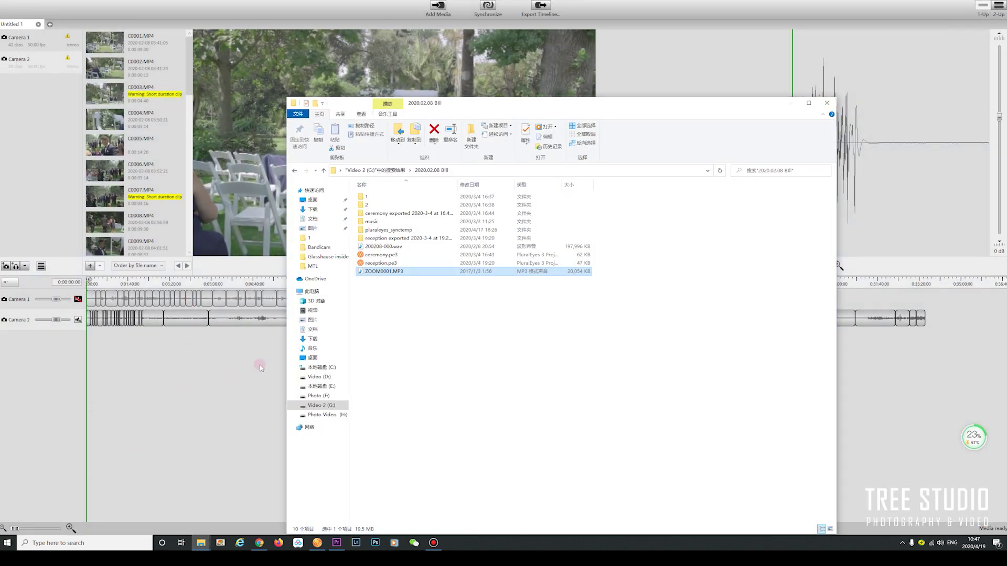
click(547, 330)
click(403, 277)
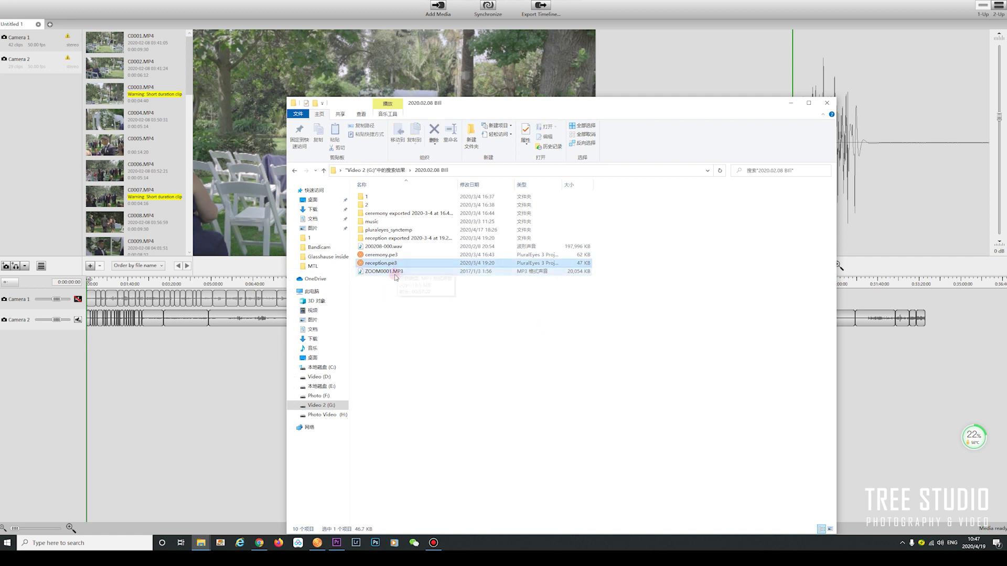
- Add ZOOM0001.MP3 as the recorder track, synchronize, and review the result around 28–30 minutes
drag(390, 274, 128, 159)
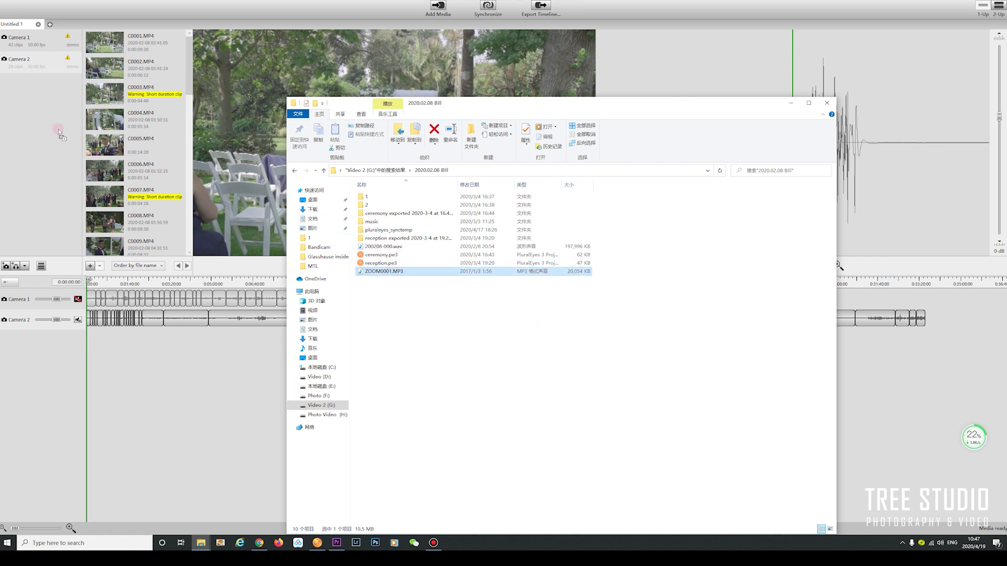
drag(55, 128, 56, 130)
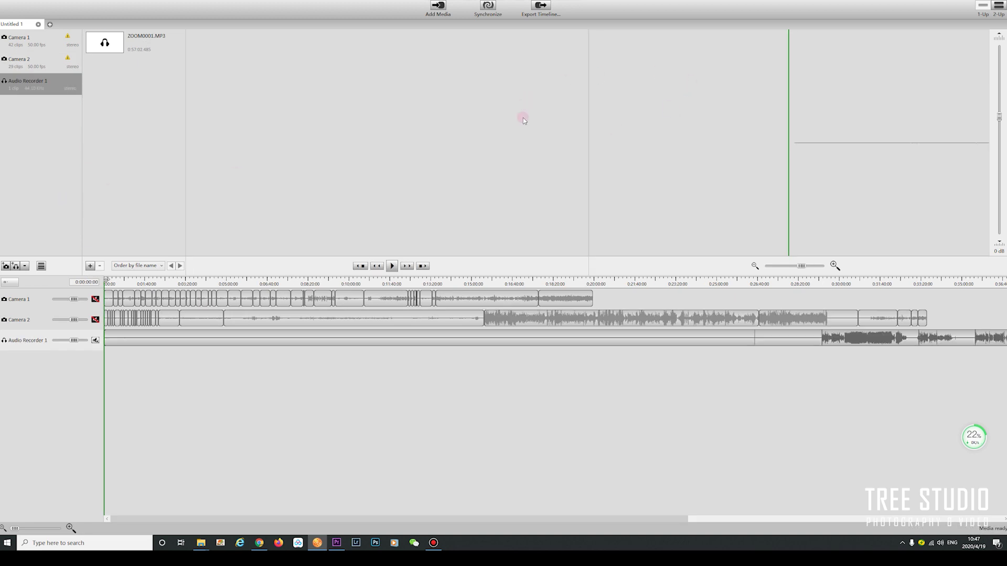
click(488, 7)
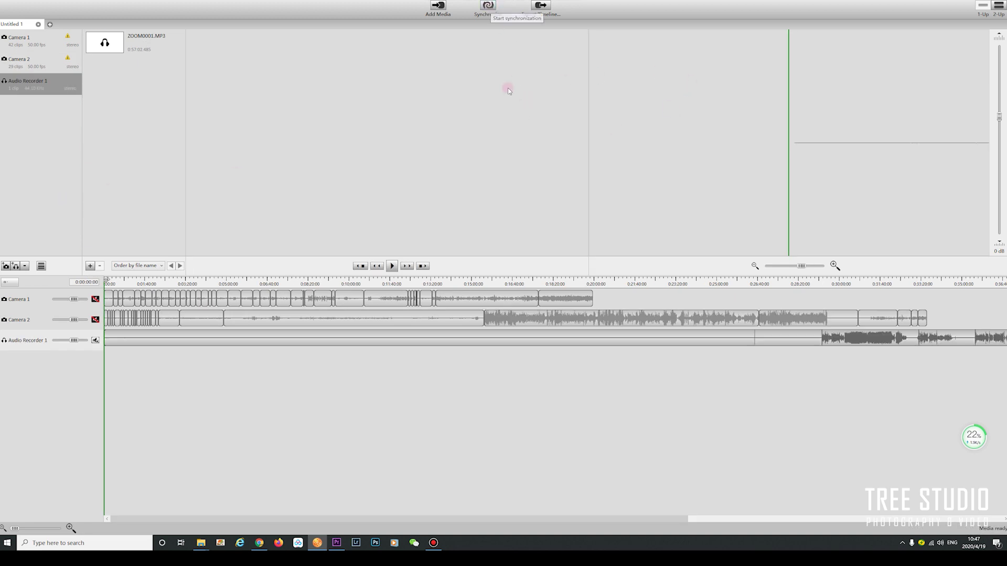
click(492, 12)
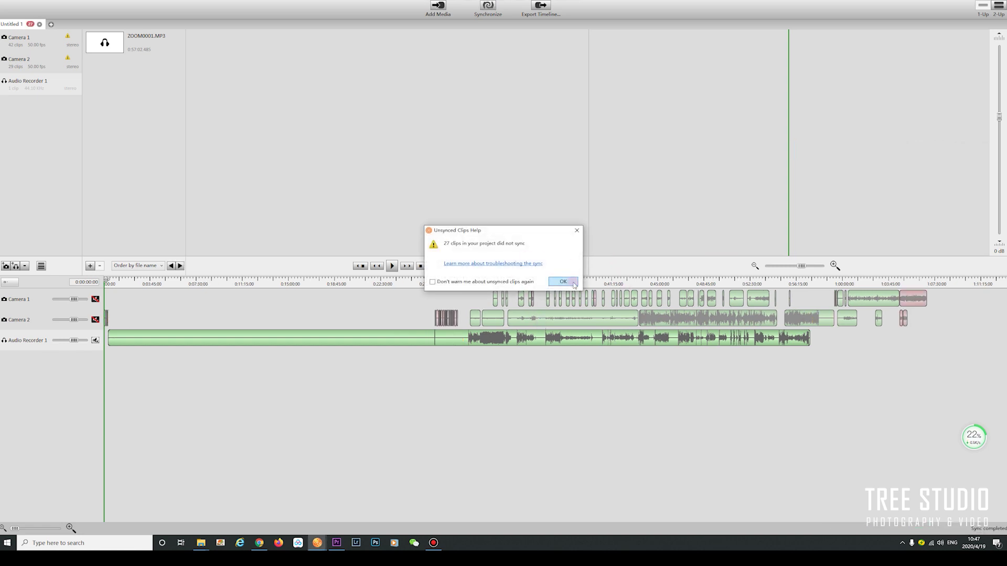
click(572, 283)
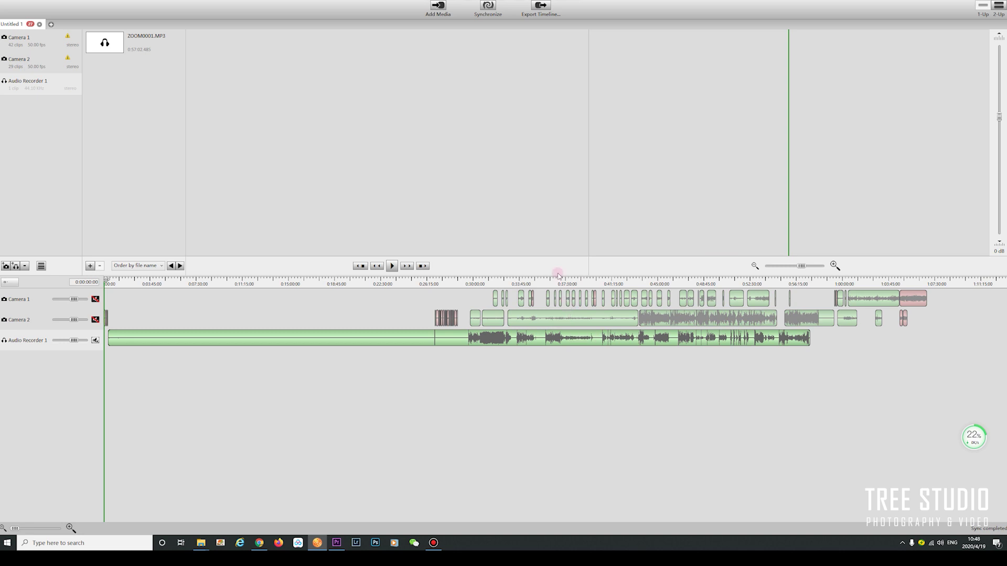
click(449, 282)
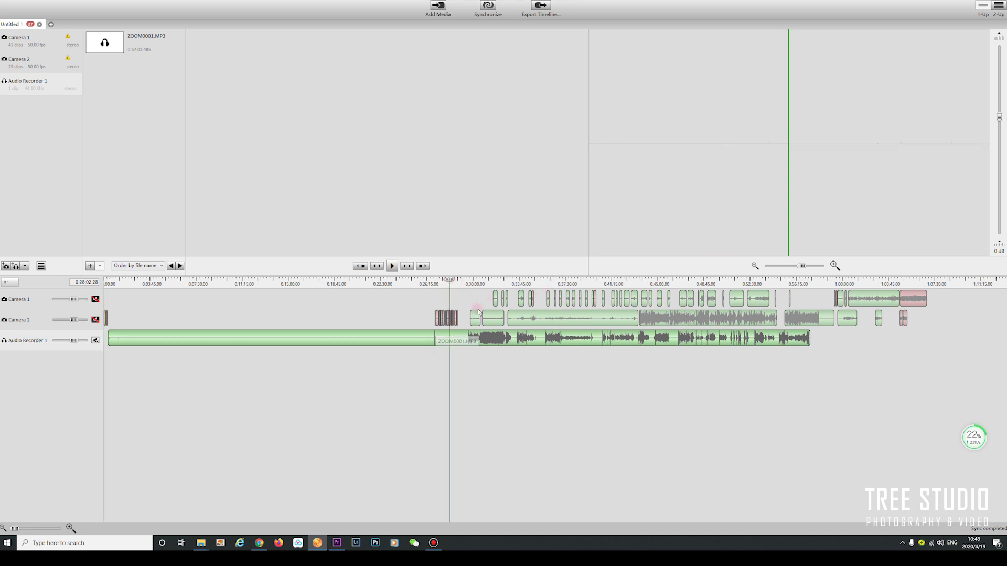
click(475, 281)
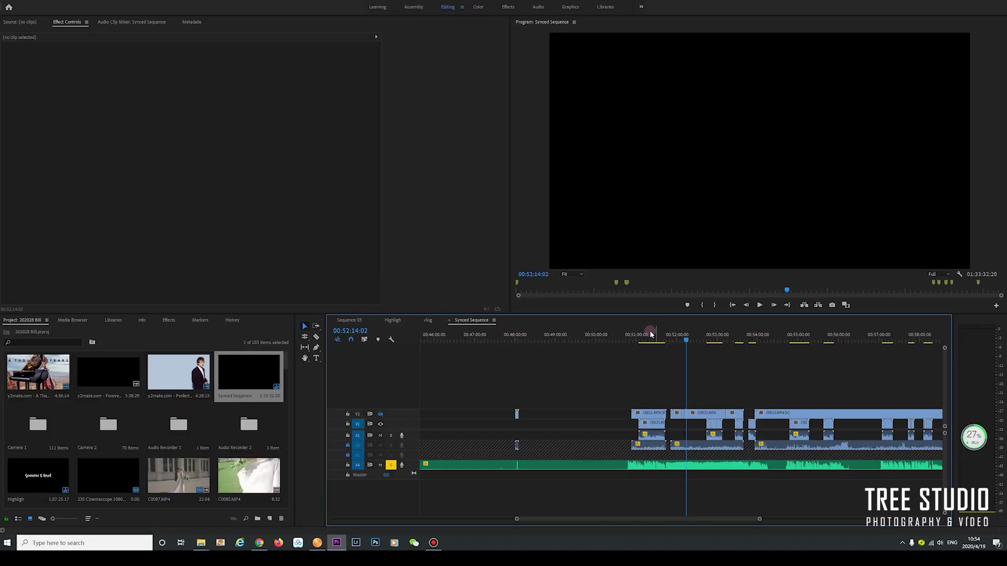
- Jump to 00:51:19:27, toggle the upper video track, zoom in and play from 00:51:32:44
click(650, 334)
click(381, 414)
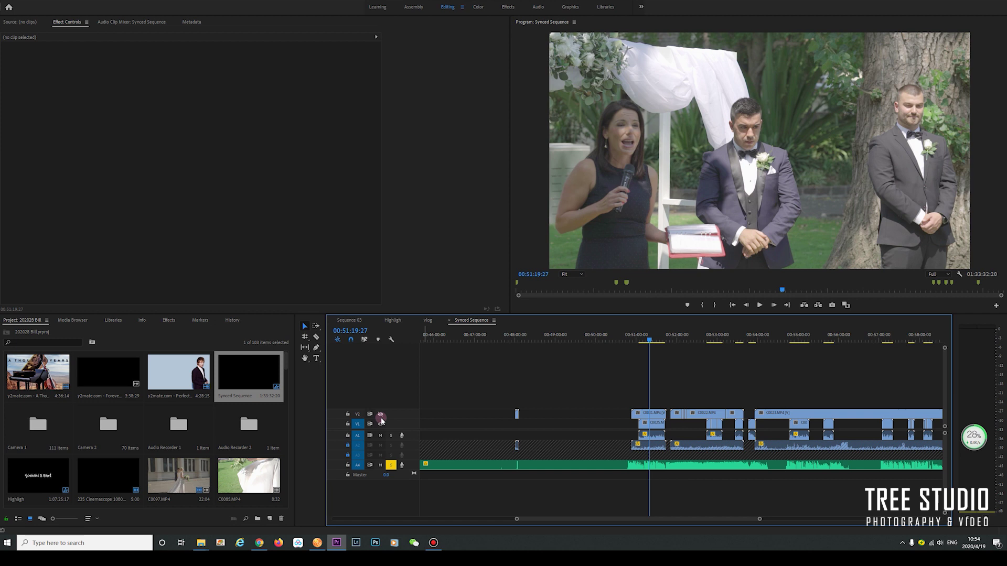
click(380, 422)
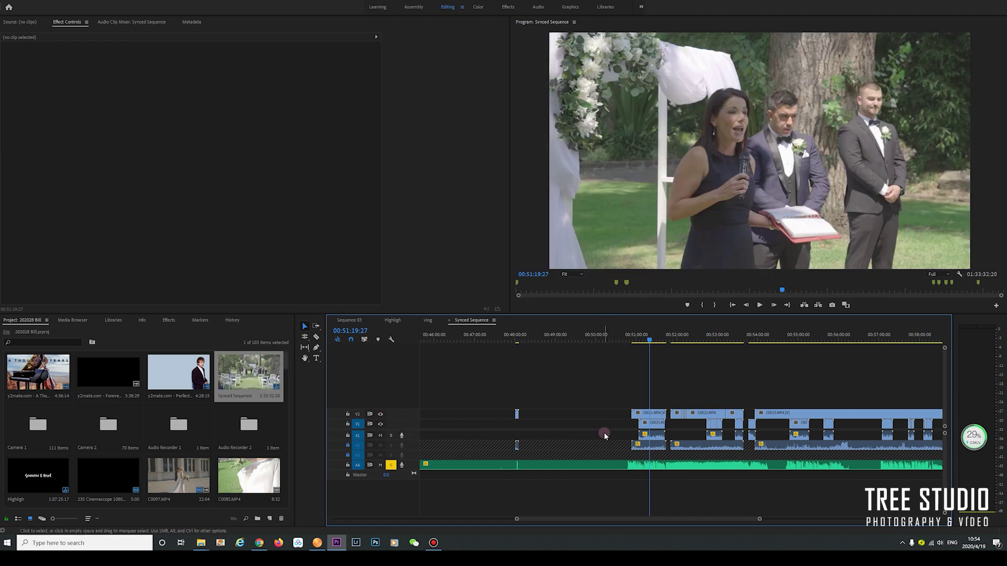
key(=)
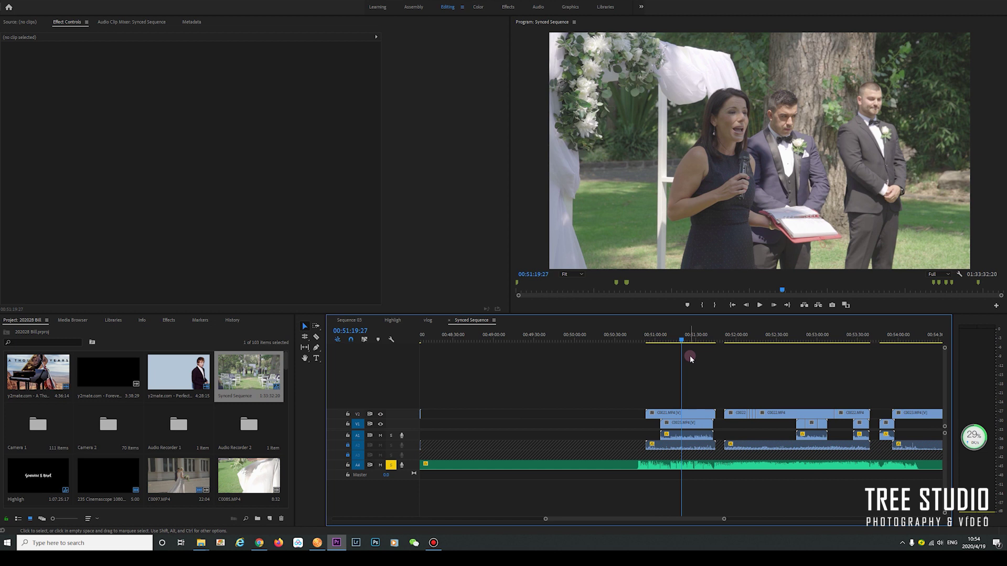
click(700, 341)
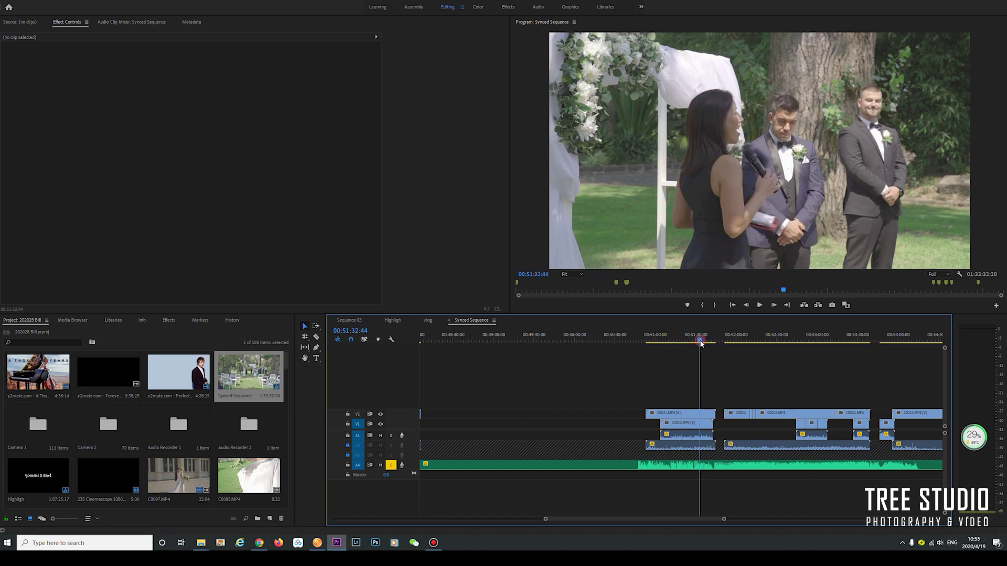
key(space)
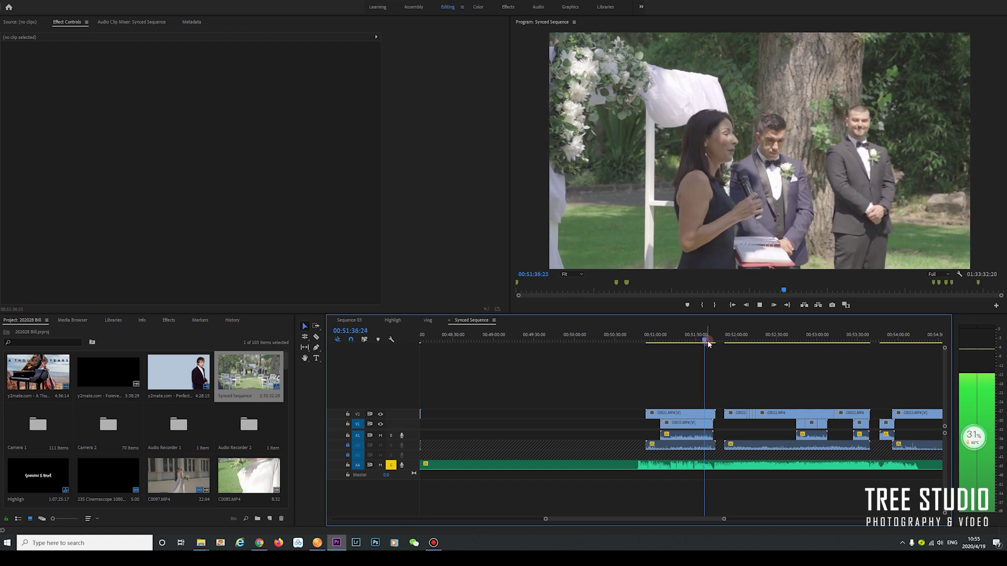
key(space)
- Select clips C0021.MP4 and C0025.MP4 and toggle the upper track to compare angles
click(689, 419)
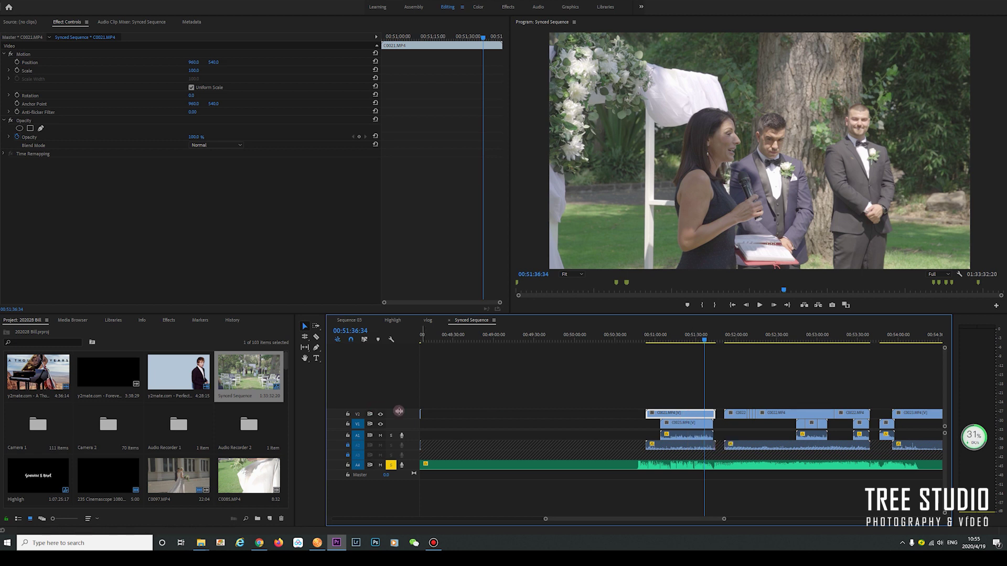
click(676, 414)
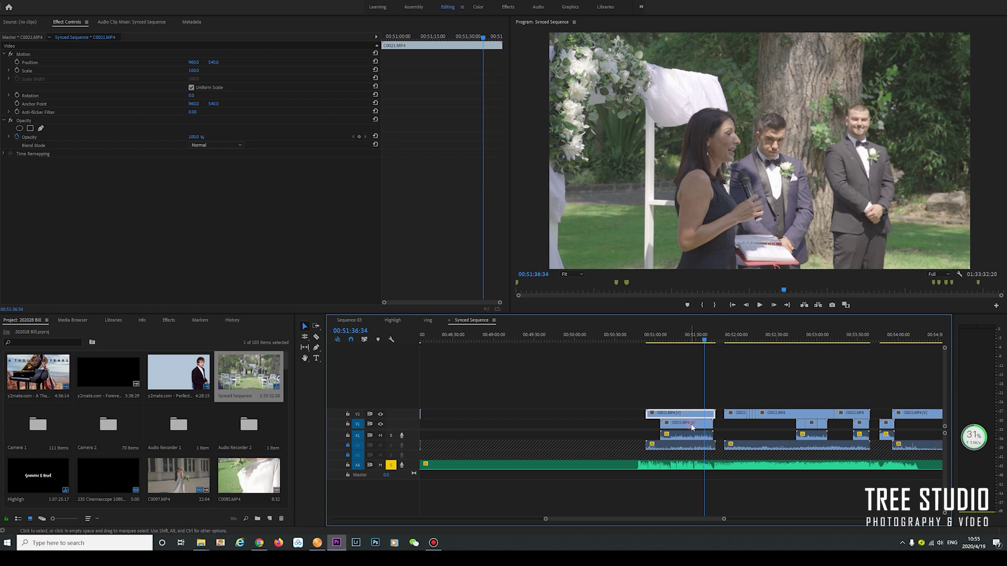
click(690, 422)
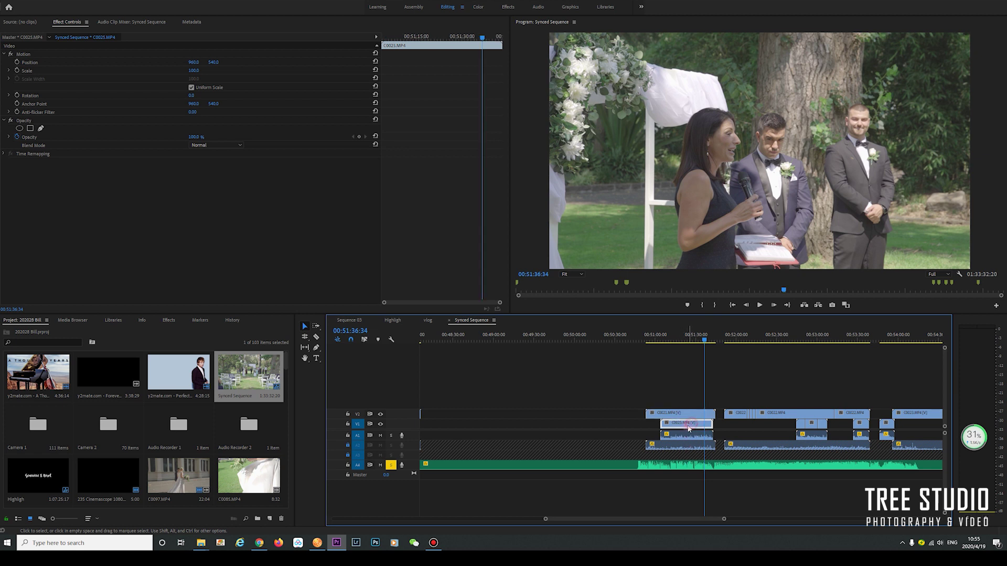
click(380, 415)
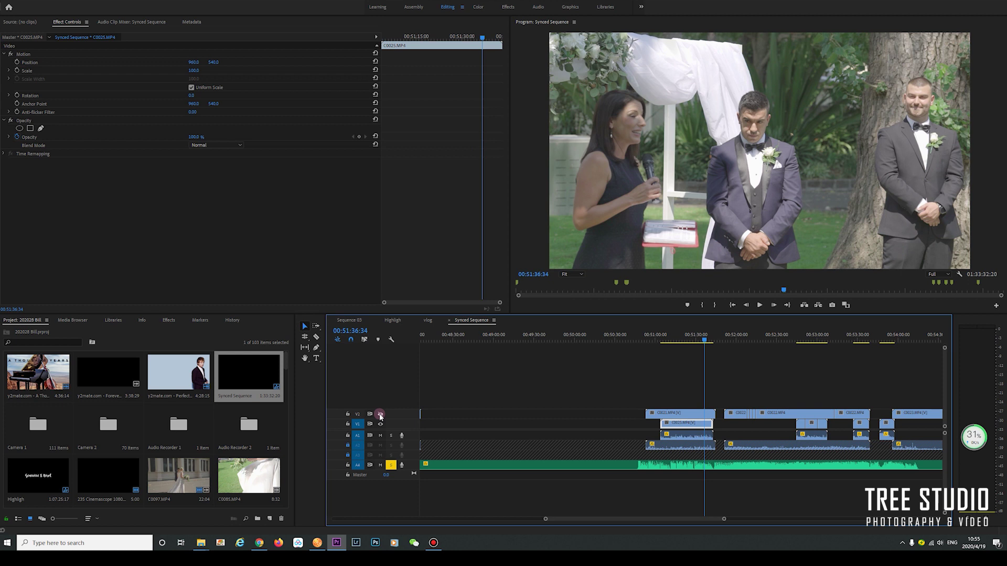
click(380, 414)
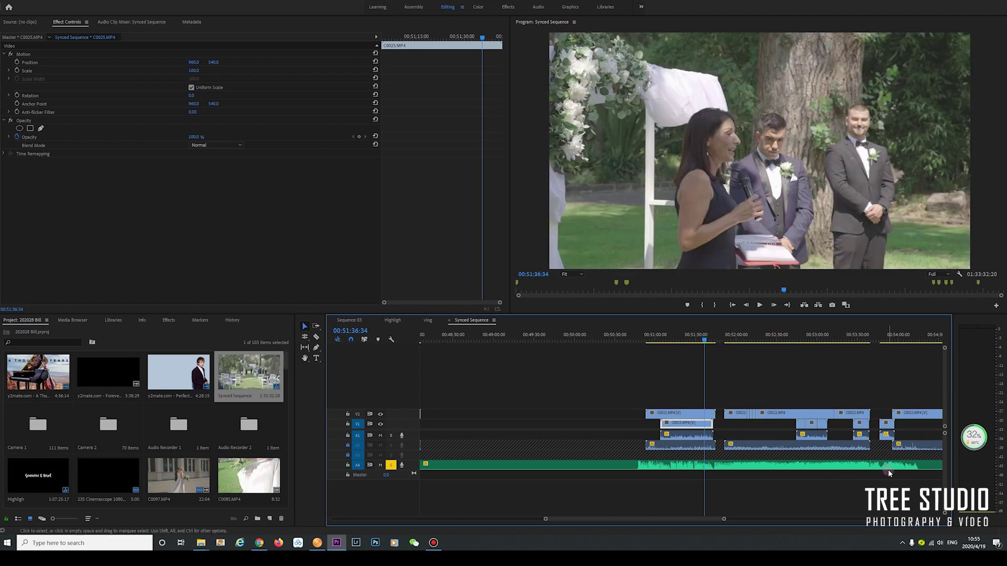
click(690, 450)
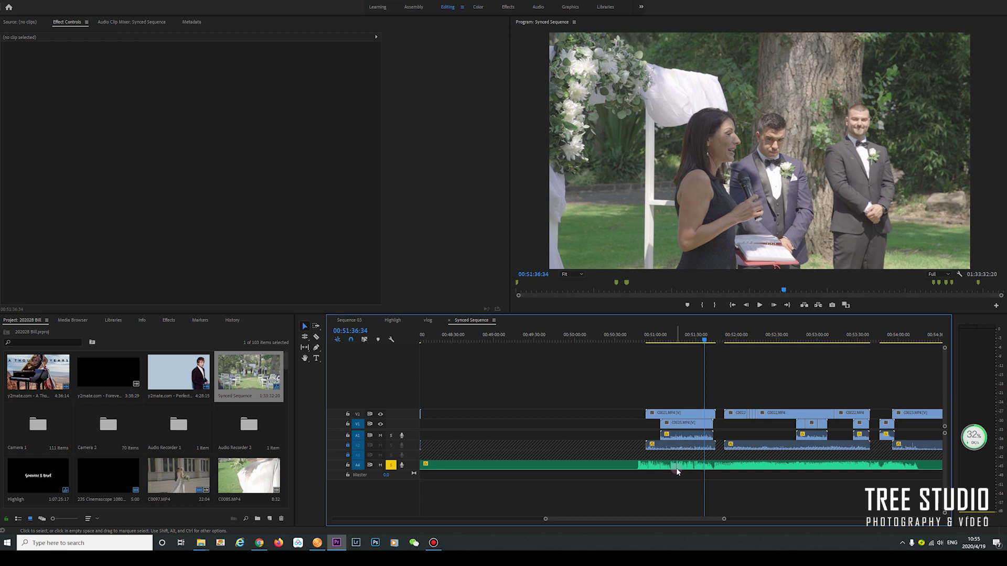
- Play the sequence from 00:52:45:27 and hide the upper track to see the lower angle
mouse_move(676, 468)
click(797, 335)
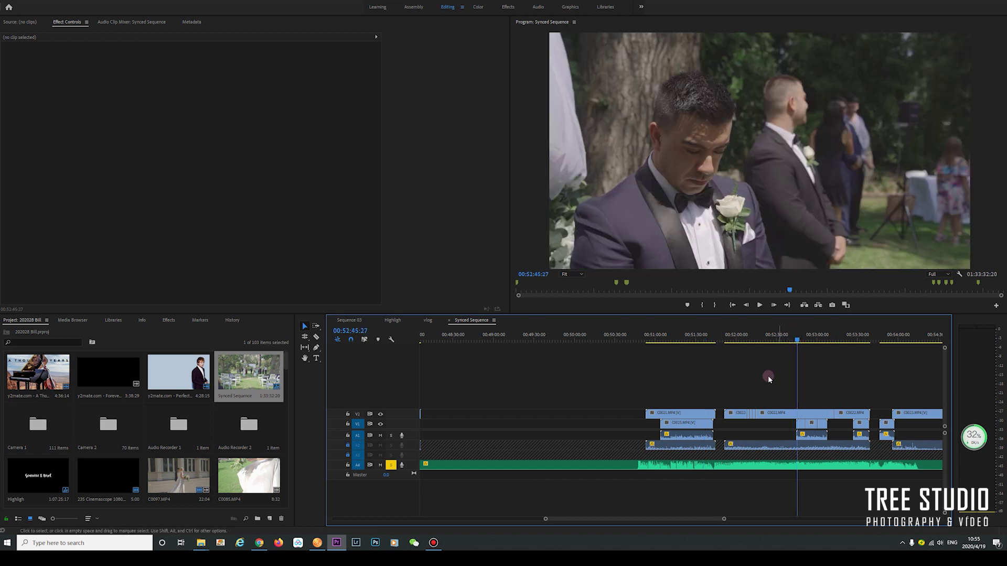
key(space)
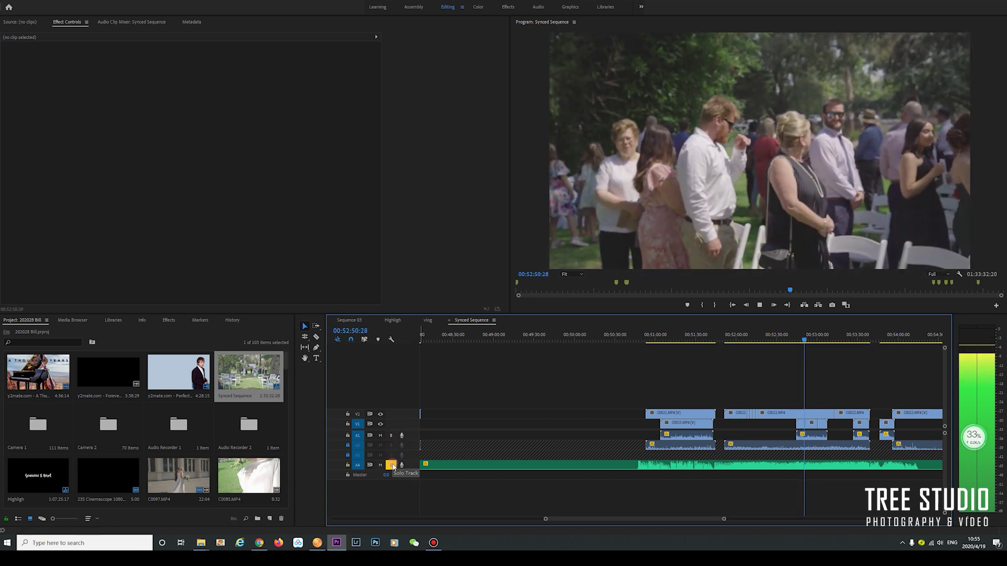
click(380, 415)
click(380, 415)
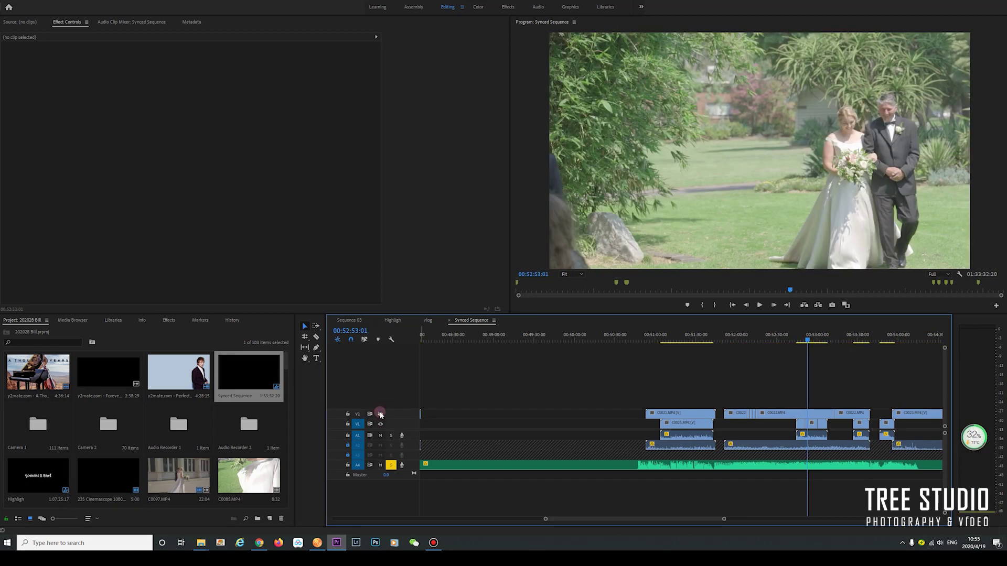
- Replay an earlier moment, toggling the upper track between the bride and guests shots
drag(811, 339, 802, 342)
key(space)
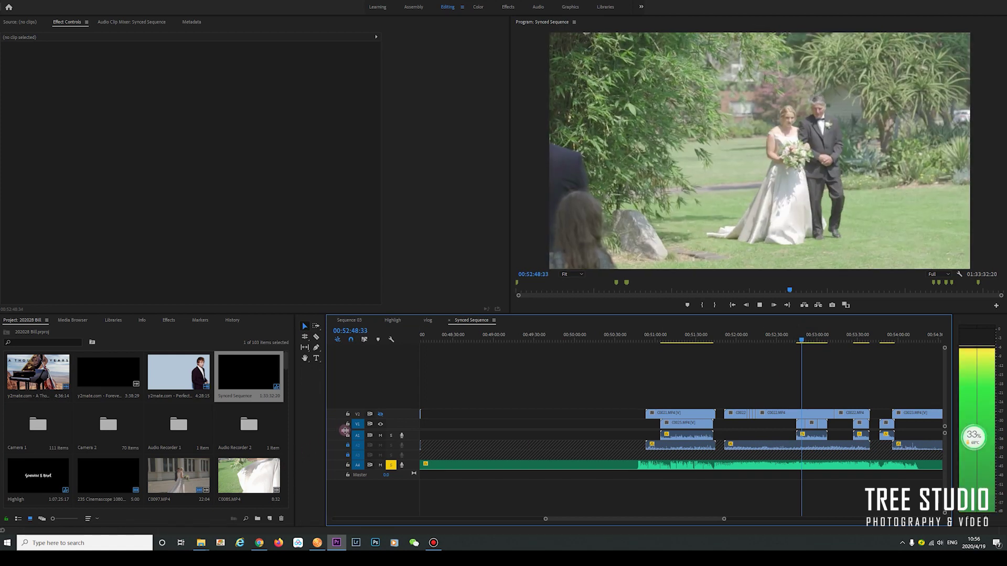
click(380, 414)
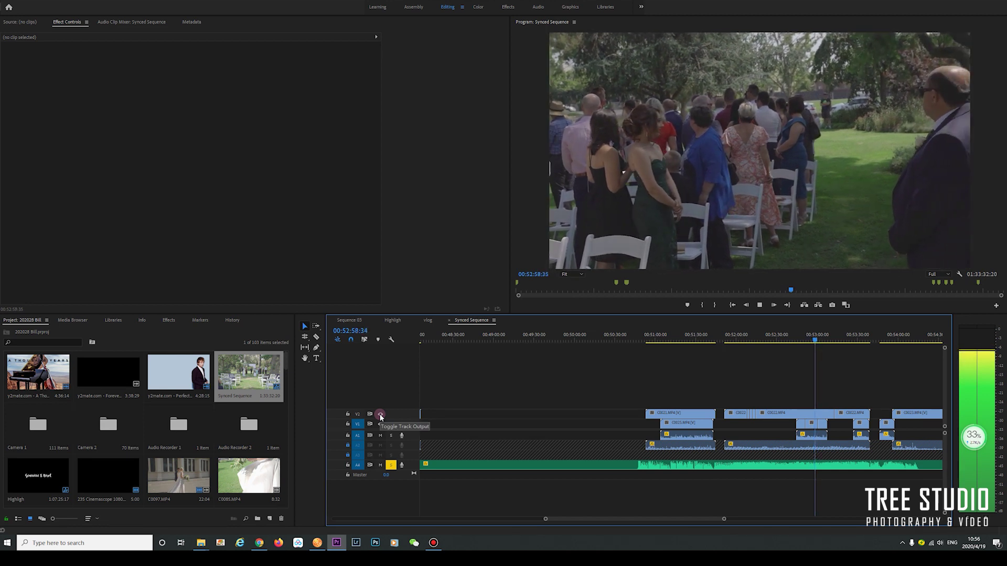
click(381, 414)
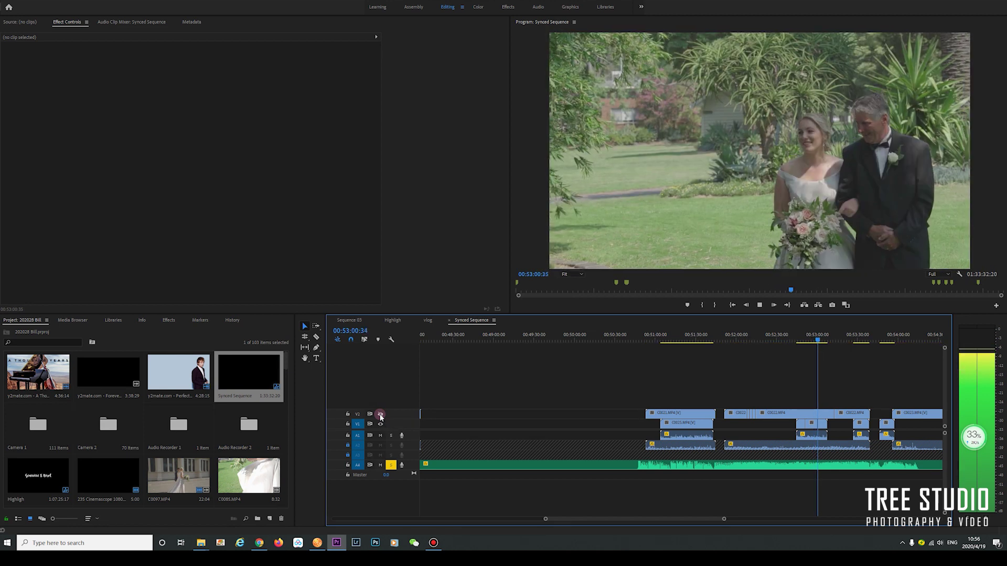
click(381, 415)
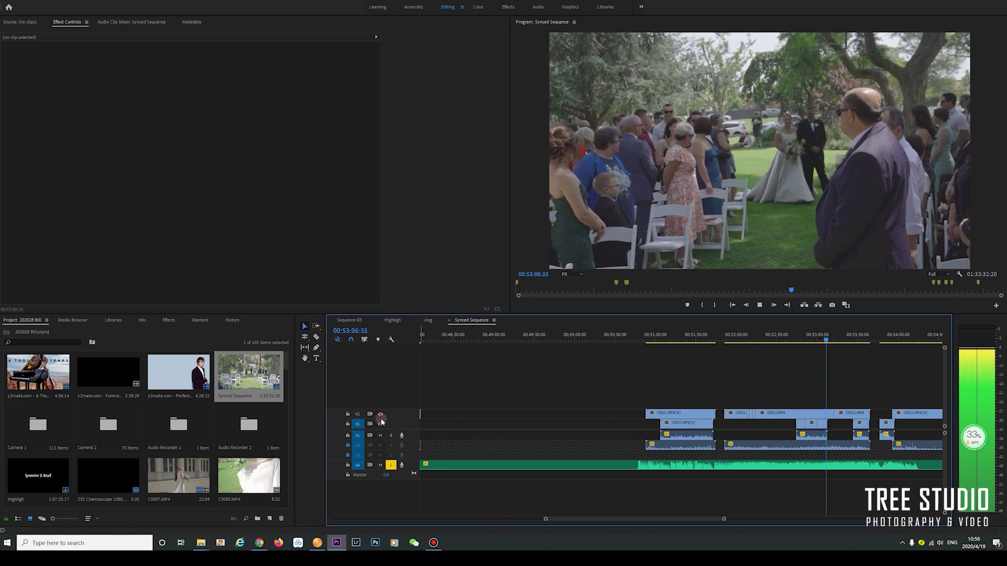
click(381, 414)
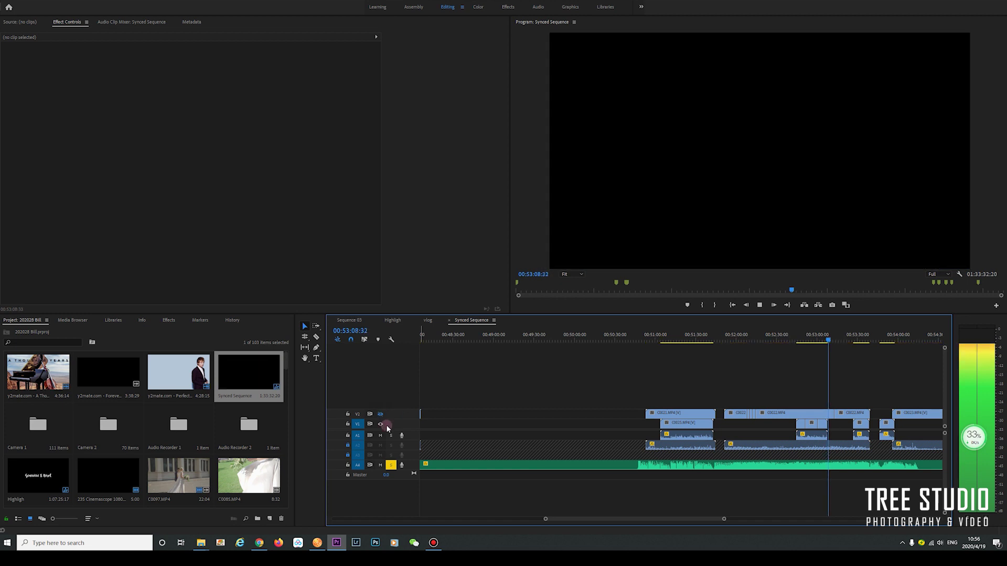
click(380, 415)
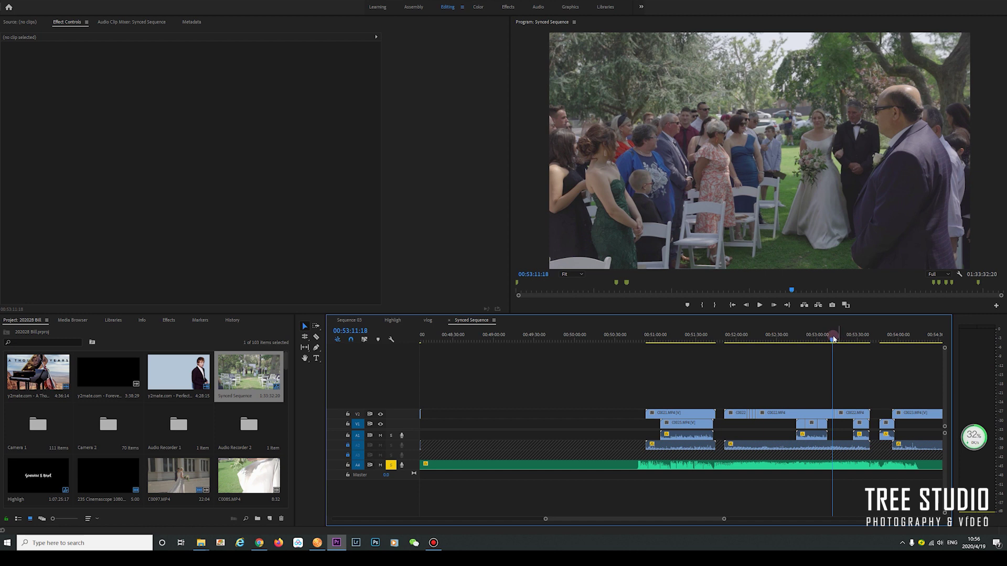
- At 00:52:58–00:53:05, compare the close-up angle against the wide ceremony shot
click(816, 342)
drag(816, 345, 825, 341)
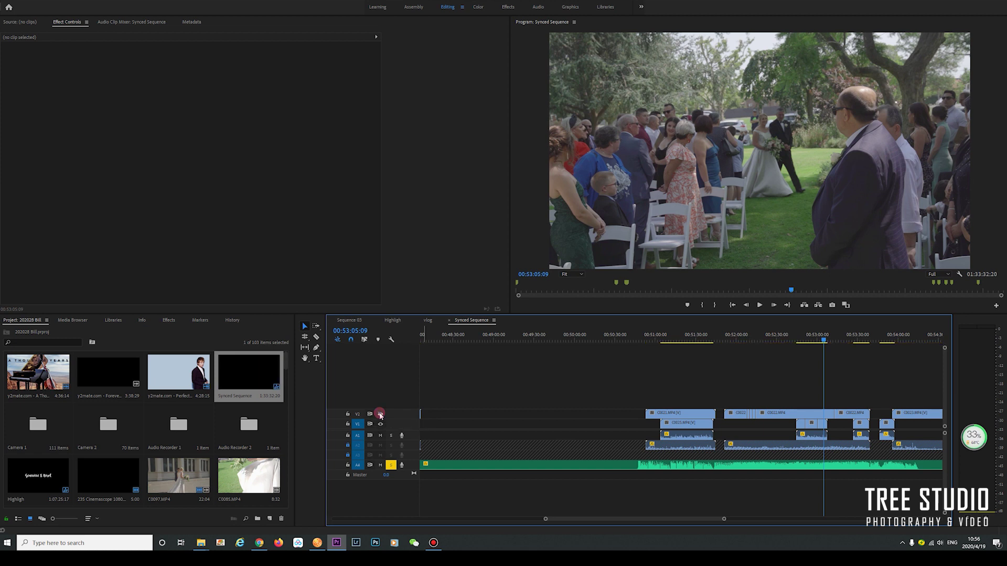
click(380, 415)
click(380, 415)
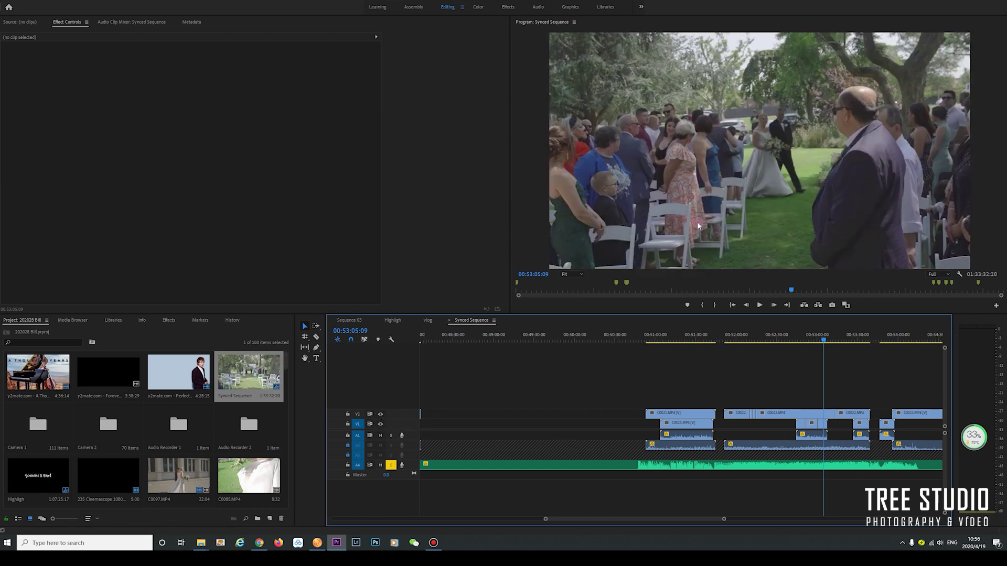
- Jump to 00:54:56, select C0023.MP4 and hide the upper track to show the close-up camera
key(minus)
key(minus)
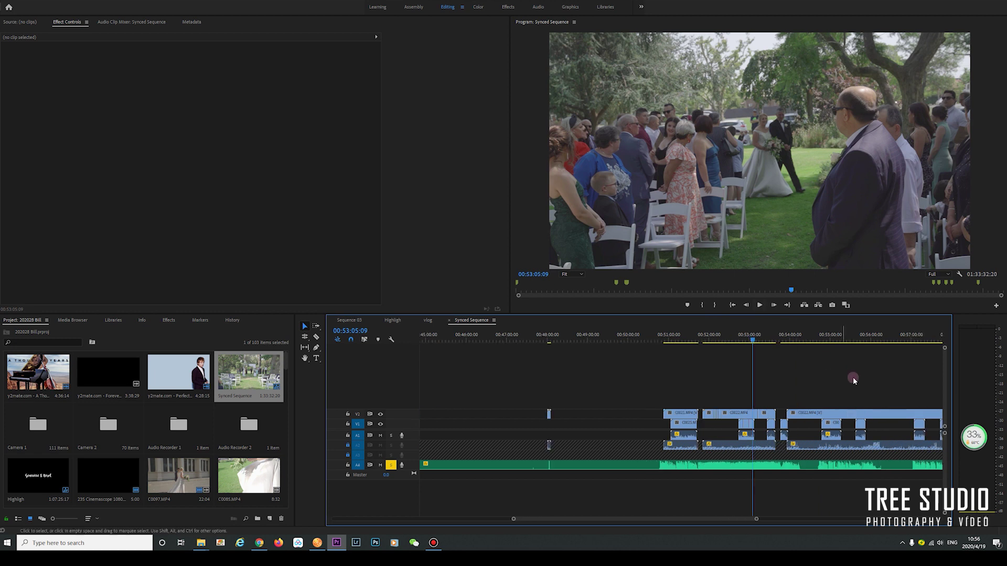
click(756, 341)
key(equal)
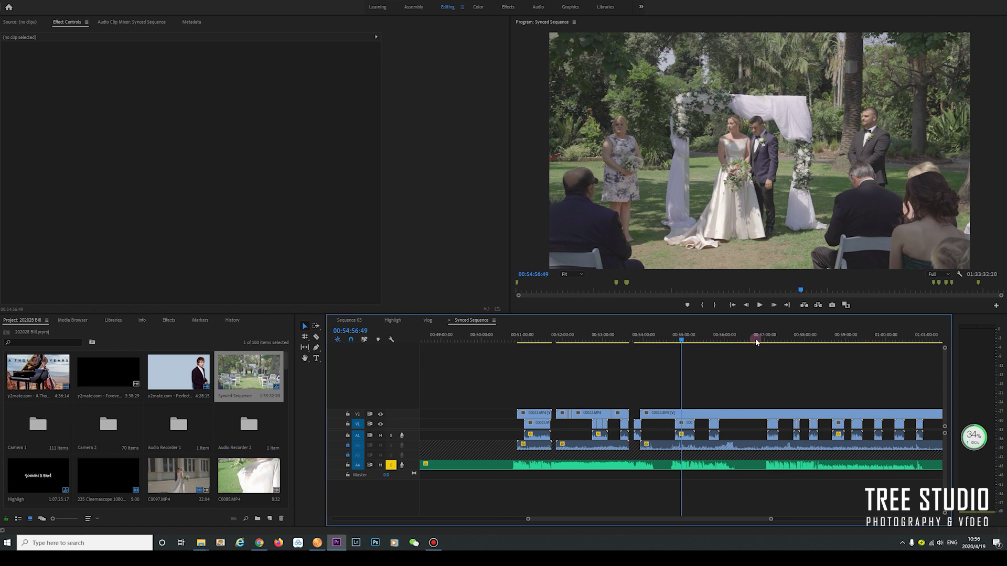
click(718, 414)
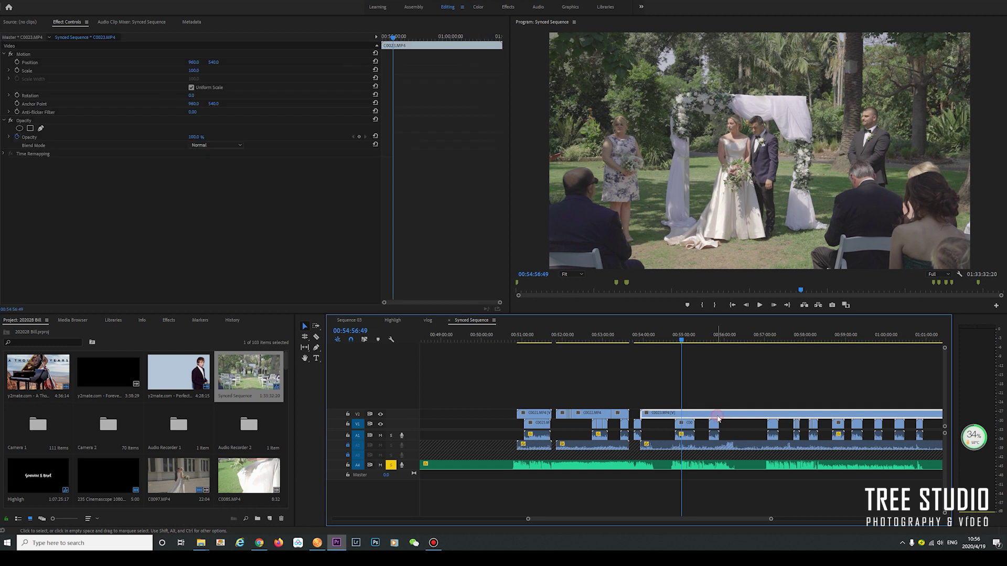
drag(717, 418, 692, 424)
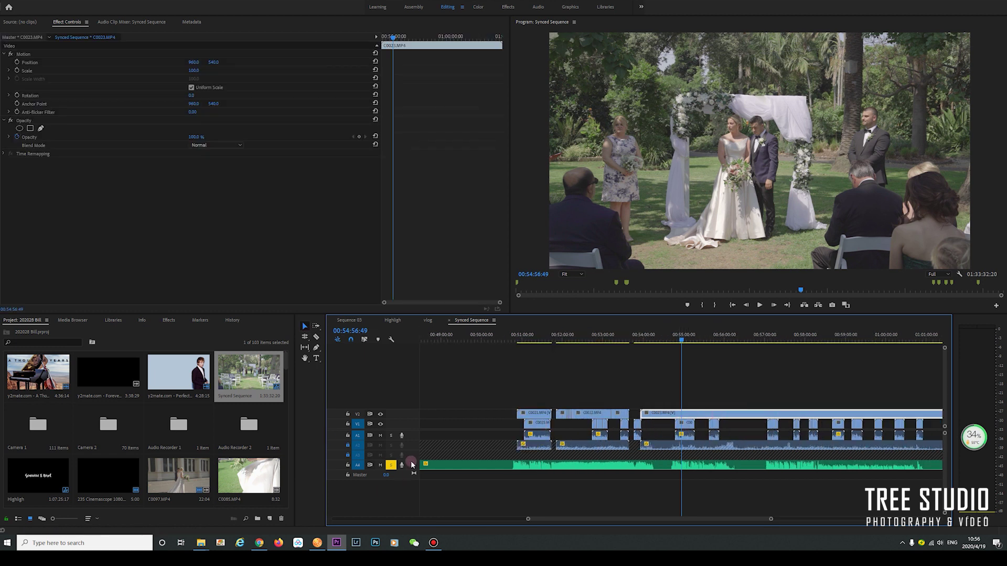
click(380, 414)
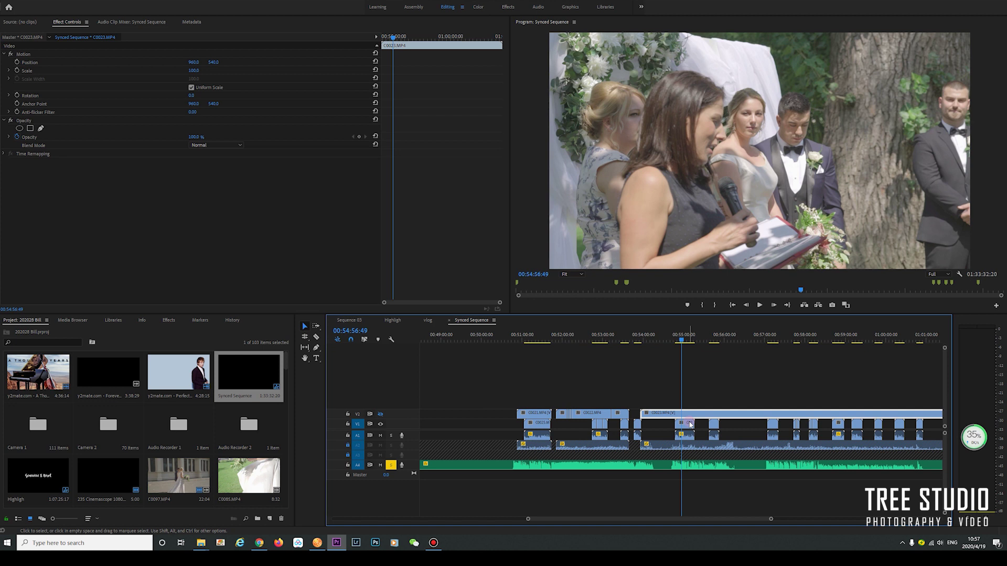
- Scrub the ceremony from 00:55:03 to 00:58:12, then zoom the timeline out
click(686, 338)
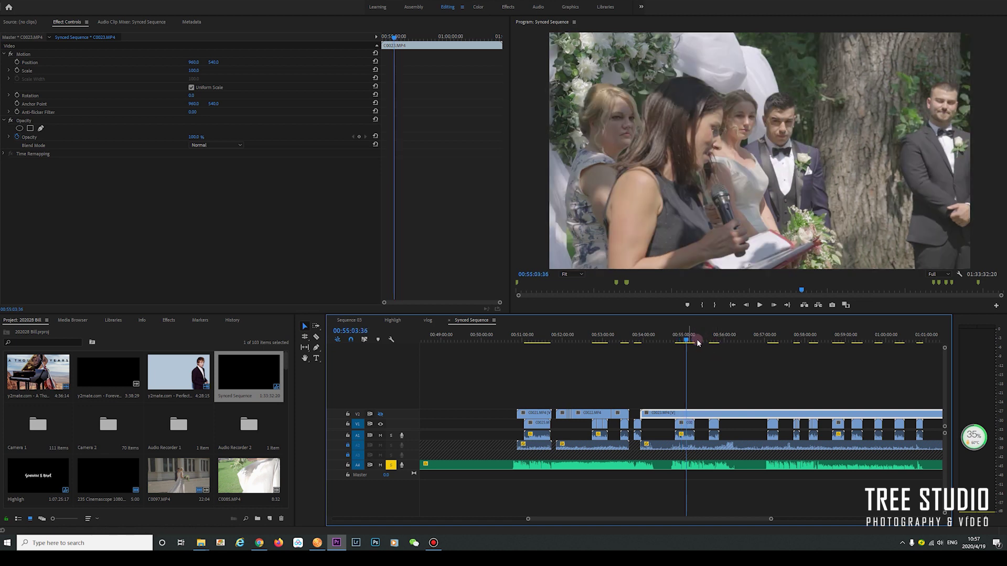
drag(708, 341, 715, 338)
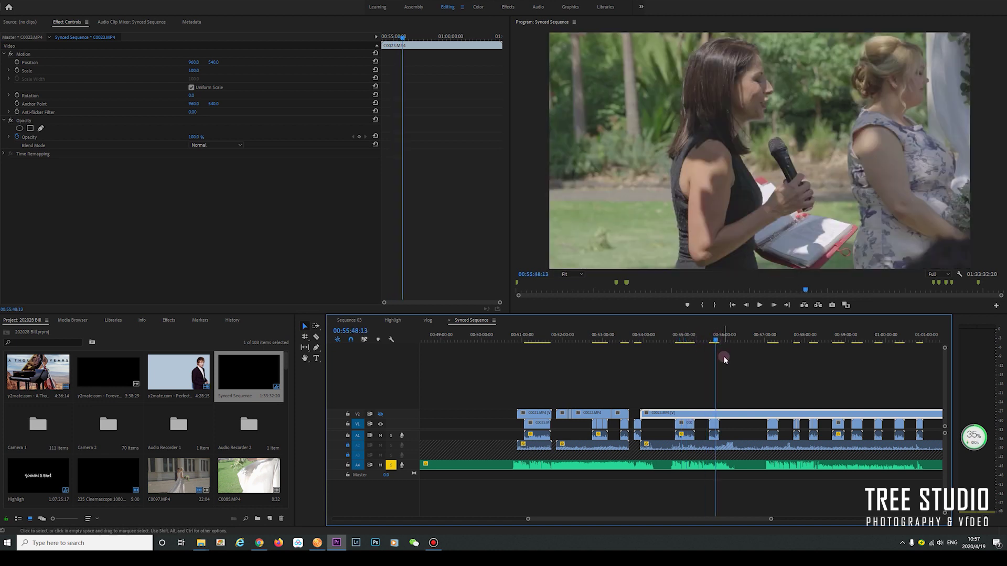
click(507, 414)
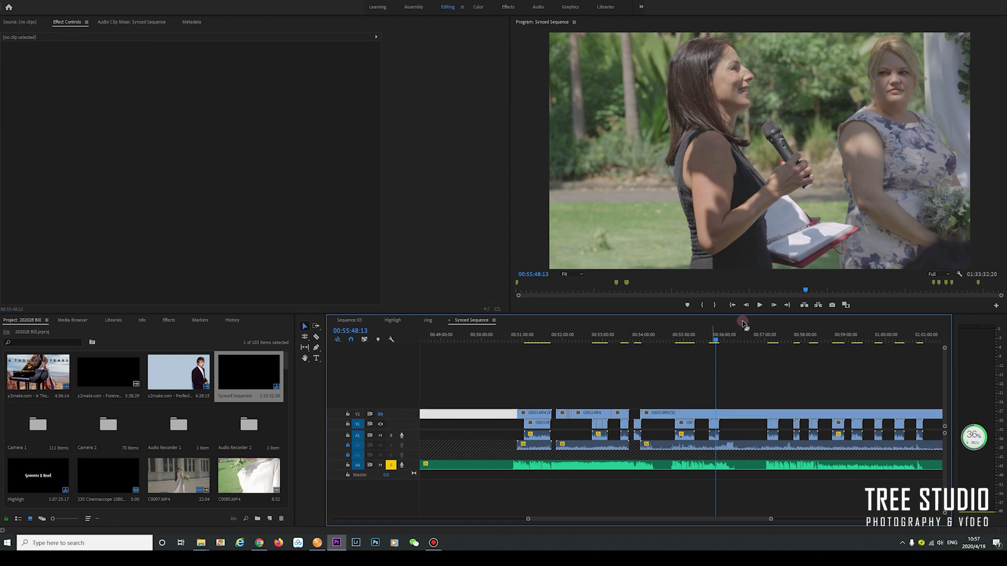
click(777, 335)
click(772, 338)
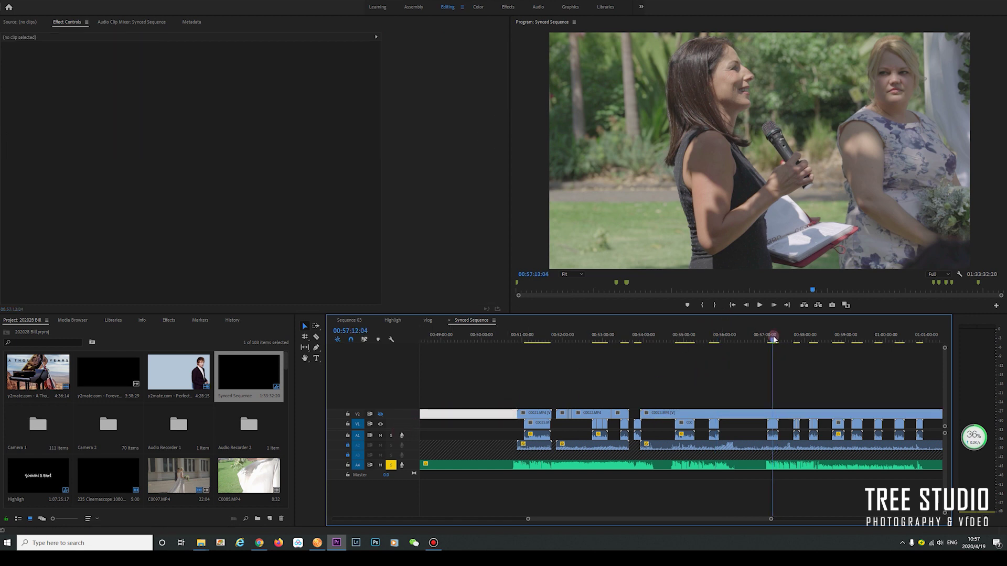
drag(779, 340, 798, 346)
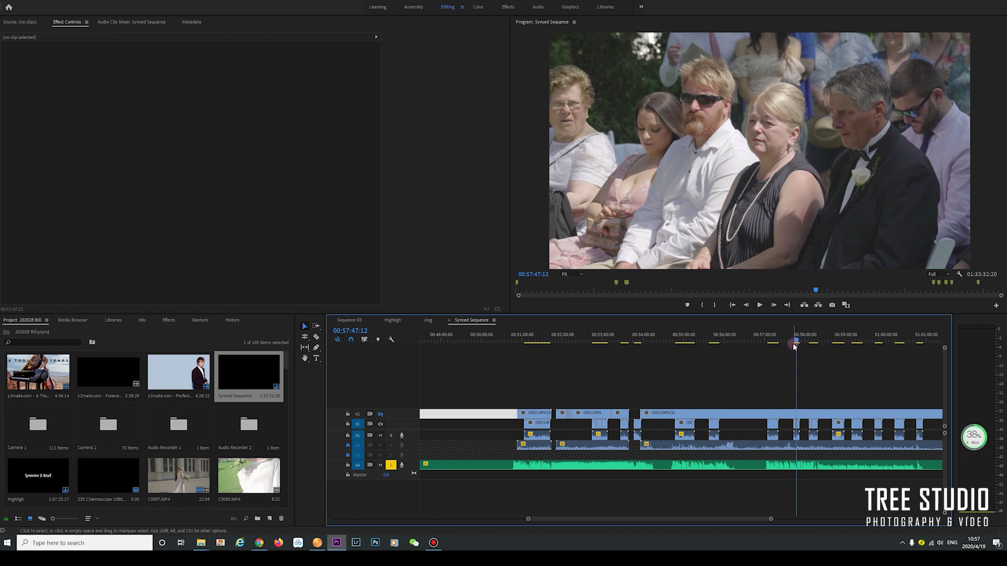
drag(793, 344, 814, 340)
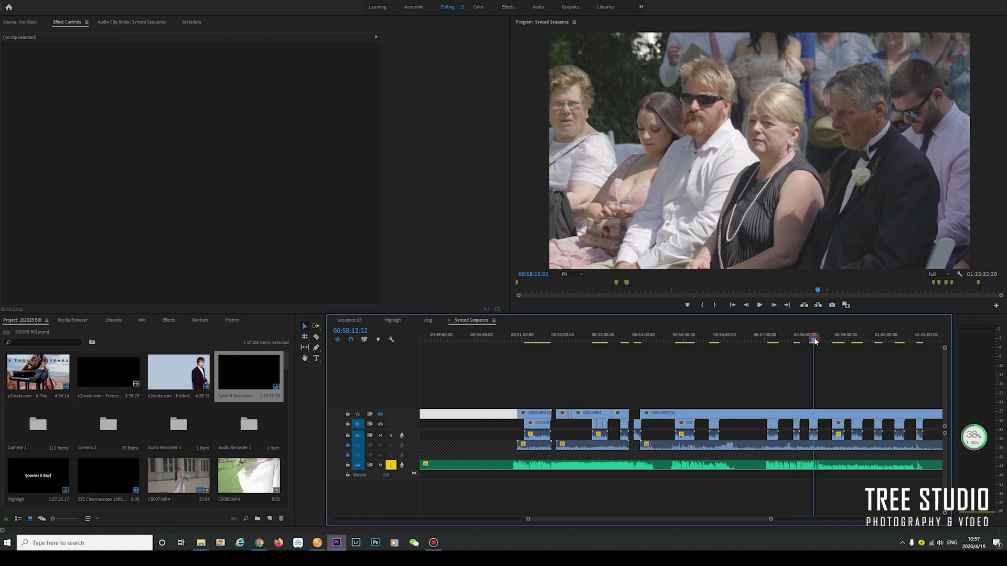
key(minus)
key(minus)
key(minus)
key(minus)
key(minus)
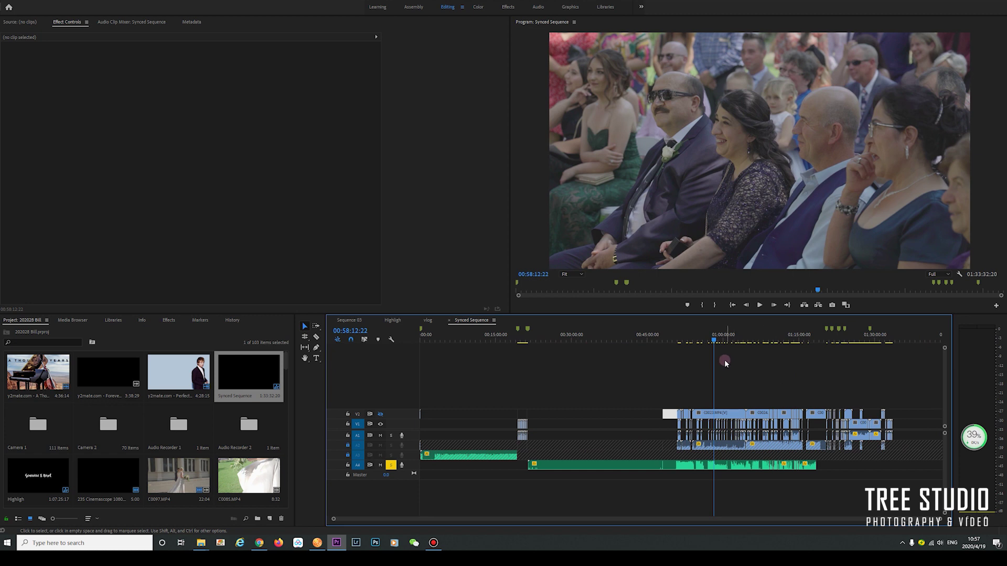
- Save the project with Ctrl+S and fine-tune the timeline zoom
key(ctrl+s)
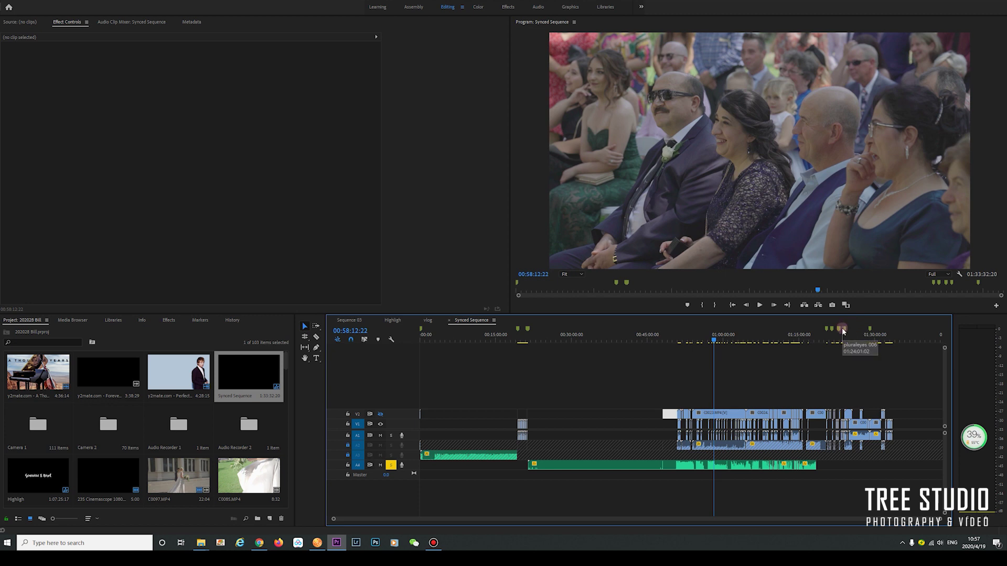
key(=)
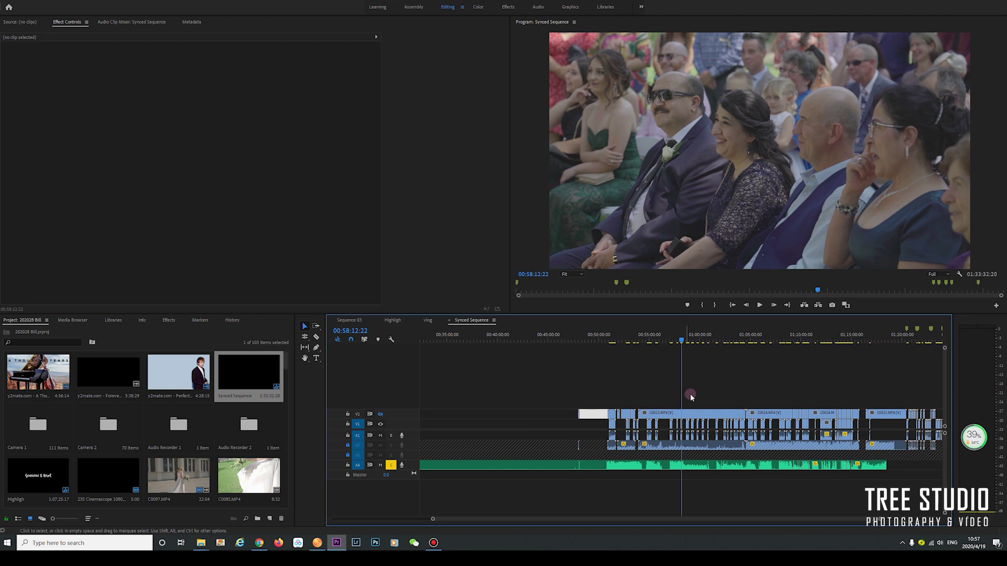
key(-)
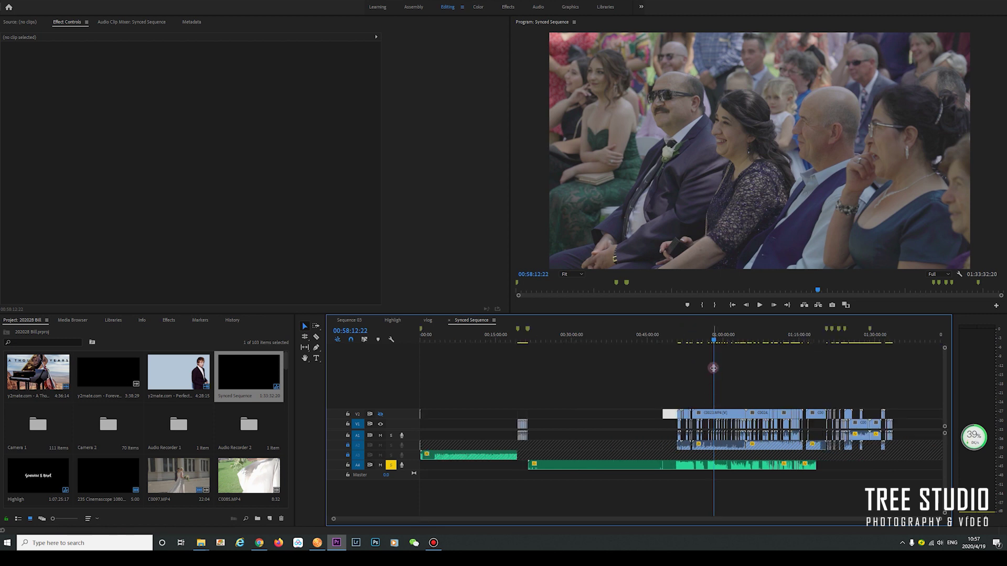
key(alt+Tab)
key(alt+Tab)
- Bring up Explorer folder 1 and play C0082.MP4 in a video player
mouse_move(199, 544)
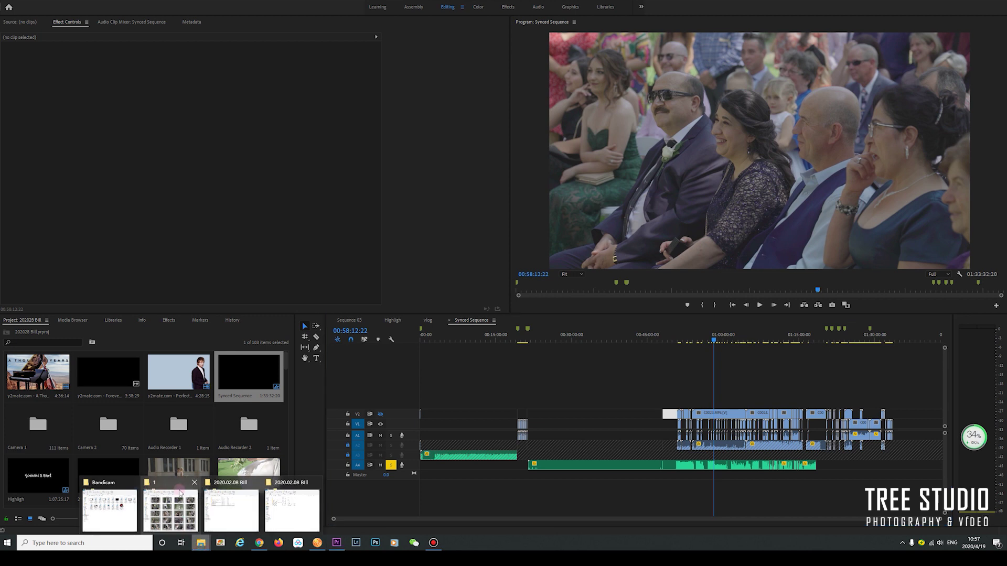
click(177, 496)
click(478, 281)
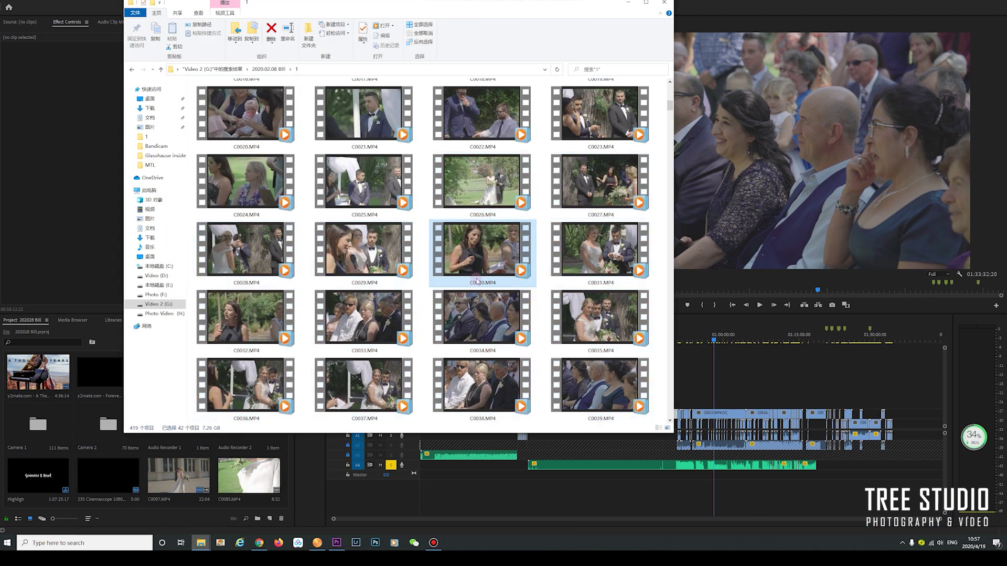
scroll(483, 275, down, 10)
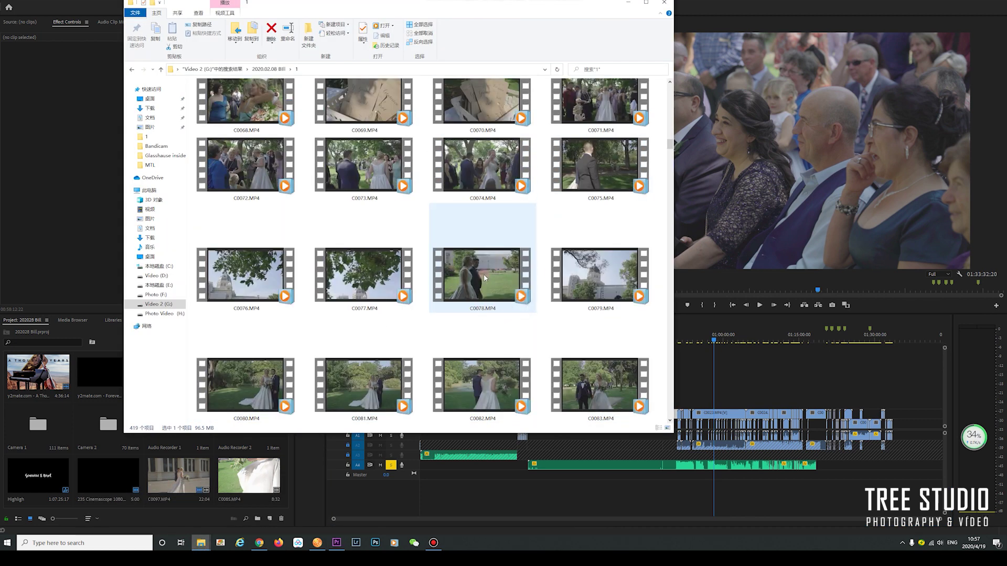
scroll(484, 275, up, 3)
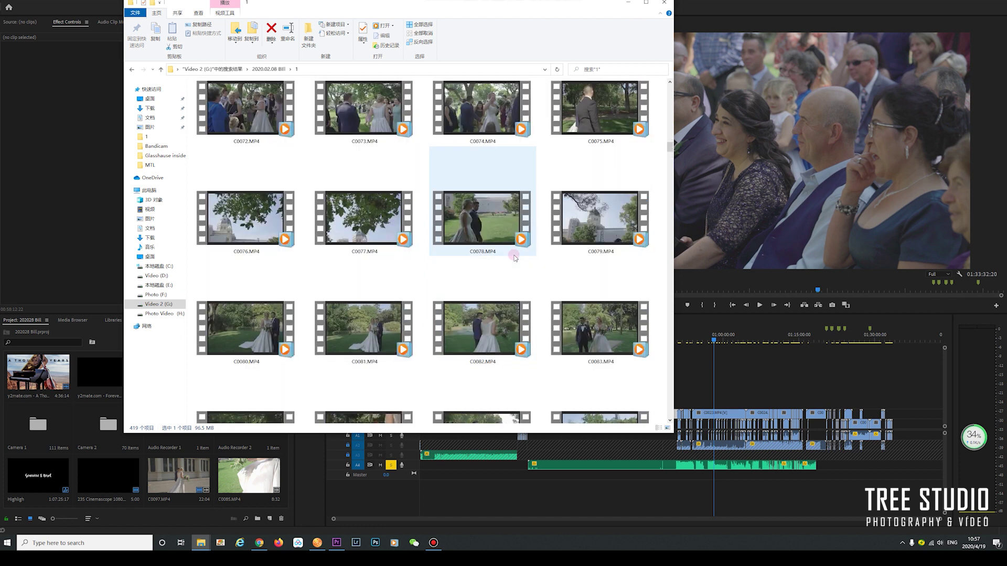
click(477, 345)
double_click(477, 345)
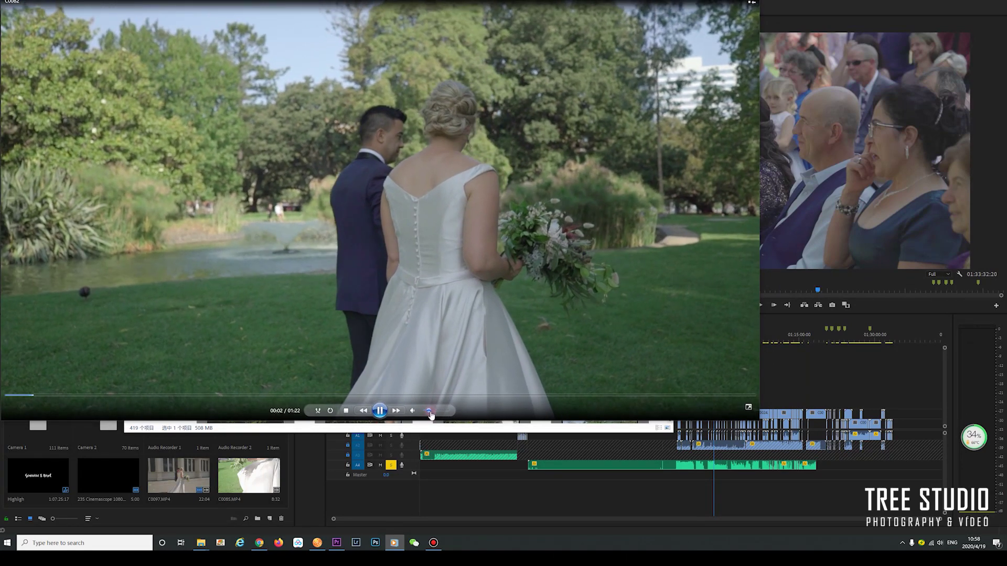
- Watch C0082.MP4 at lower volume around 00:49 and 00:21, then close the player
click(431, 411)
click(457, 394)
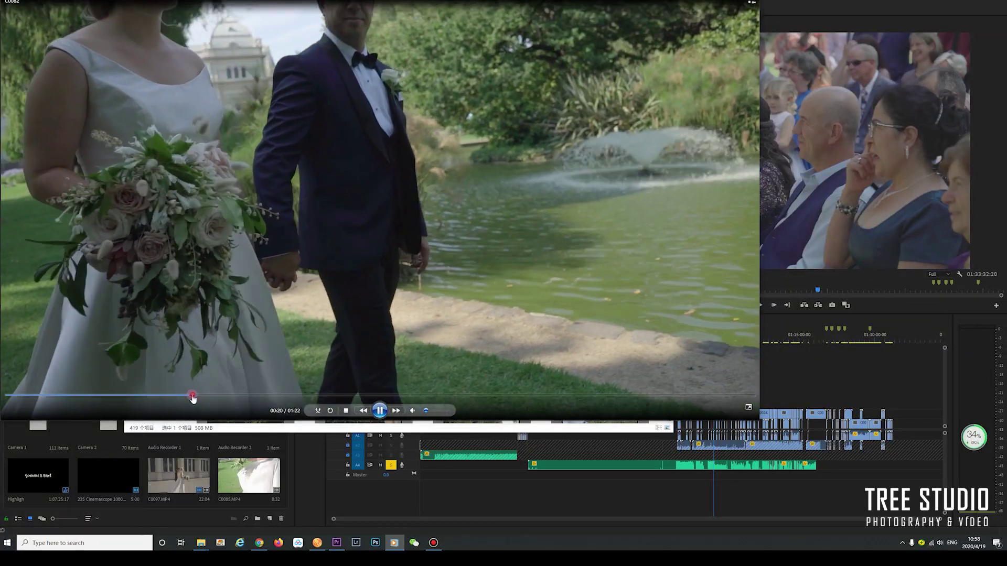
click(197, 395)
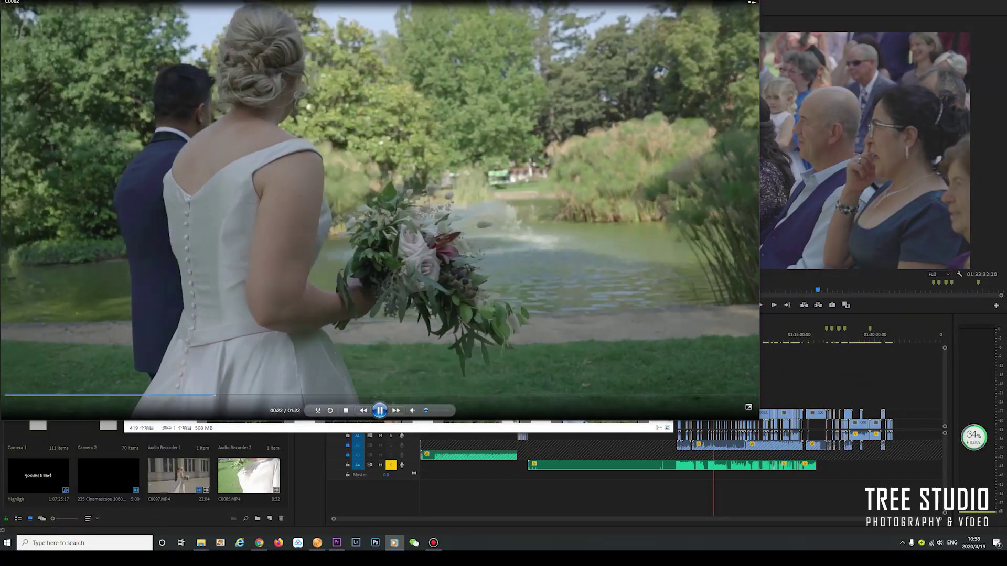
click(394, 543)
- Switch to the vlog sequence, zoom out, and park the playhead past the edit's end
click(773, 325)
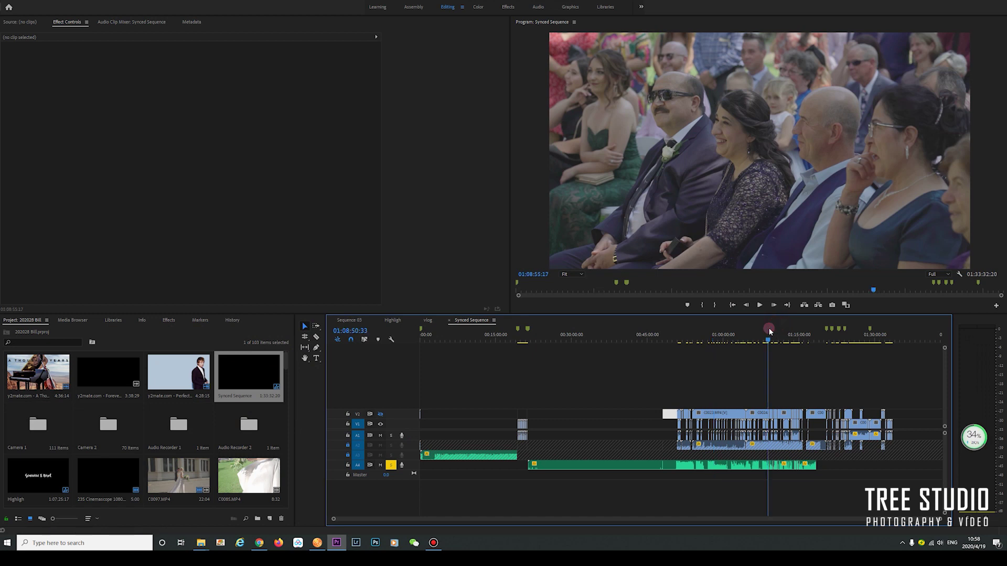
click(741, 339)
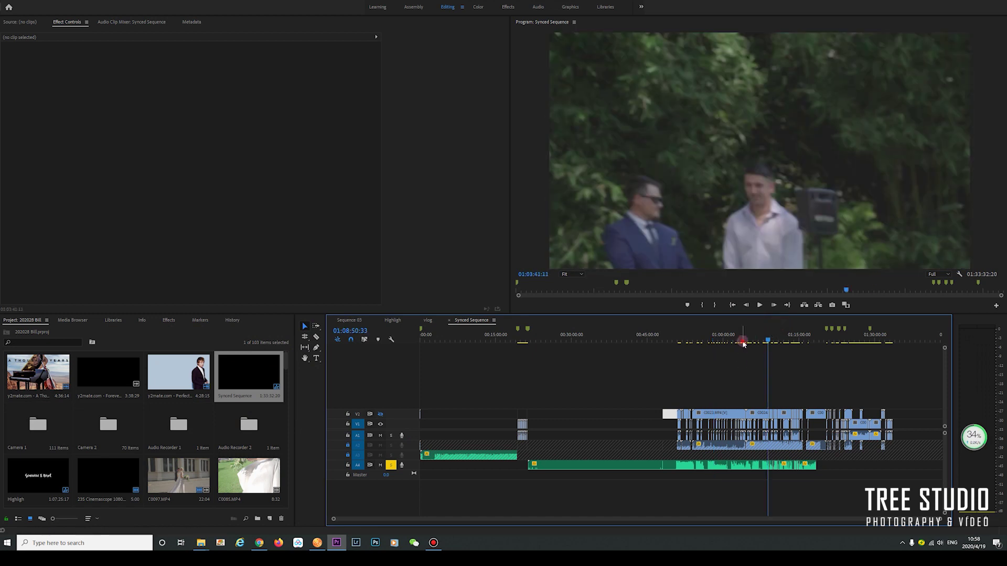
click(428, 321)
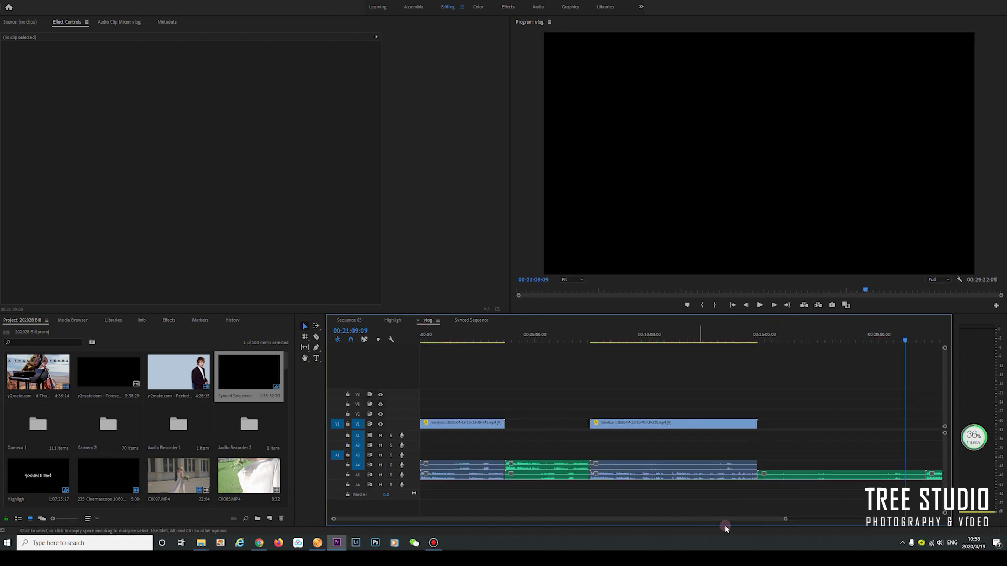
key(minus)
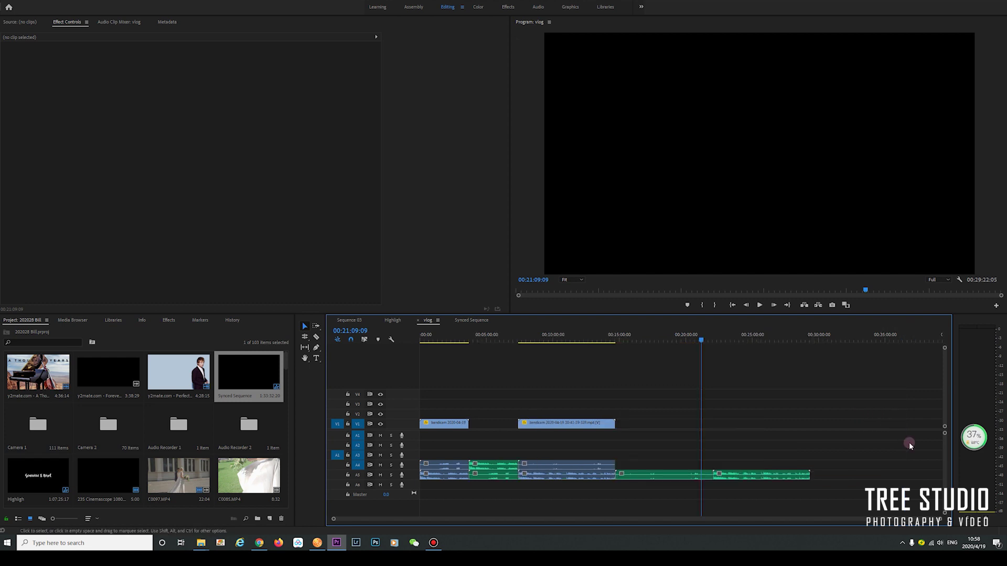
click(824, 340)
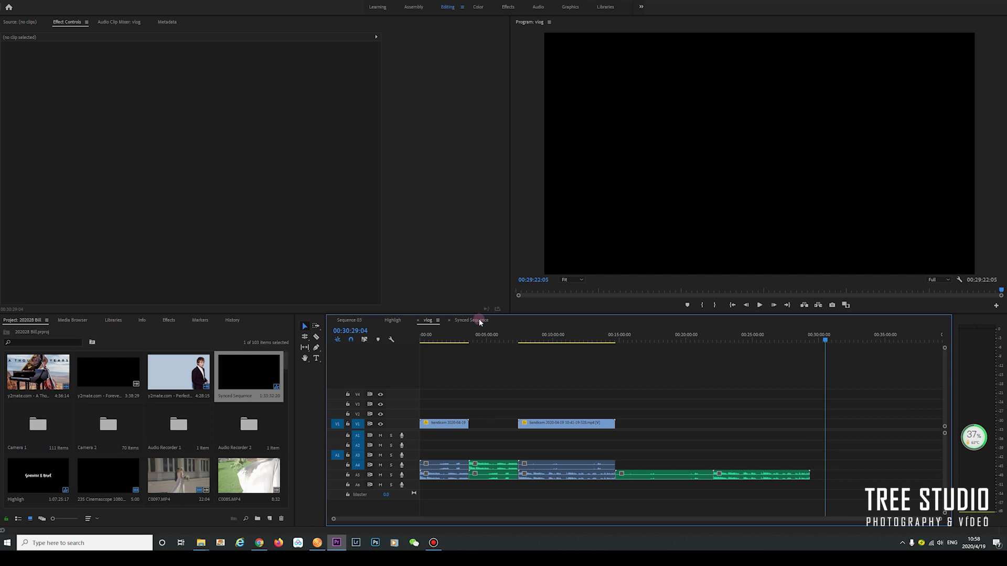
- Drop C0082.MP4 from Explorer onto the end of the vlog timeline
key(alt+Tab)
drag(475, 341, 841, 423)
click(843, 337)
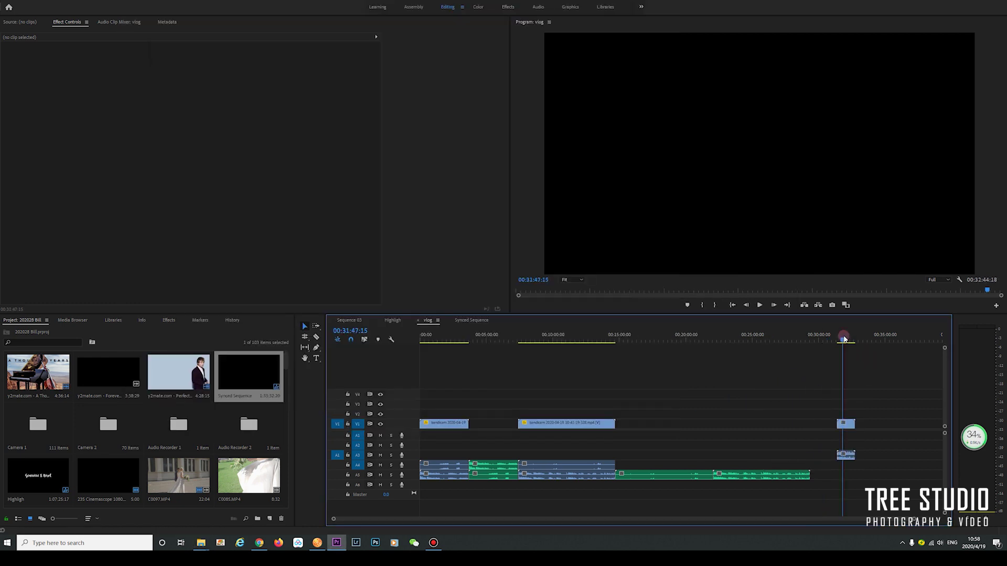
key(=)
key(=)
key(=)
click(653, 493)
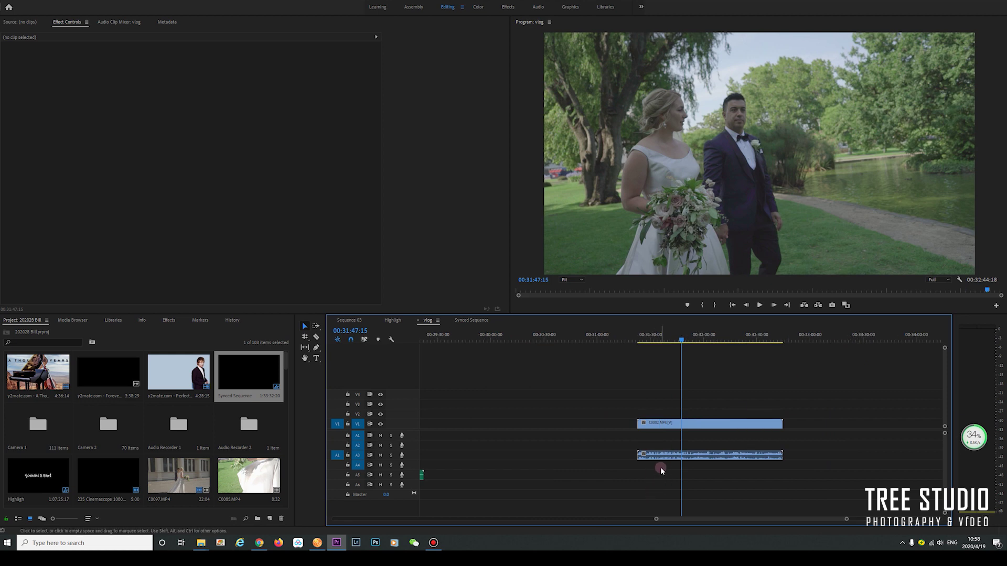
- Delete the audio portion of the new C0082.MP4 clip
click(672, 456)
key(space)
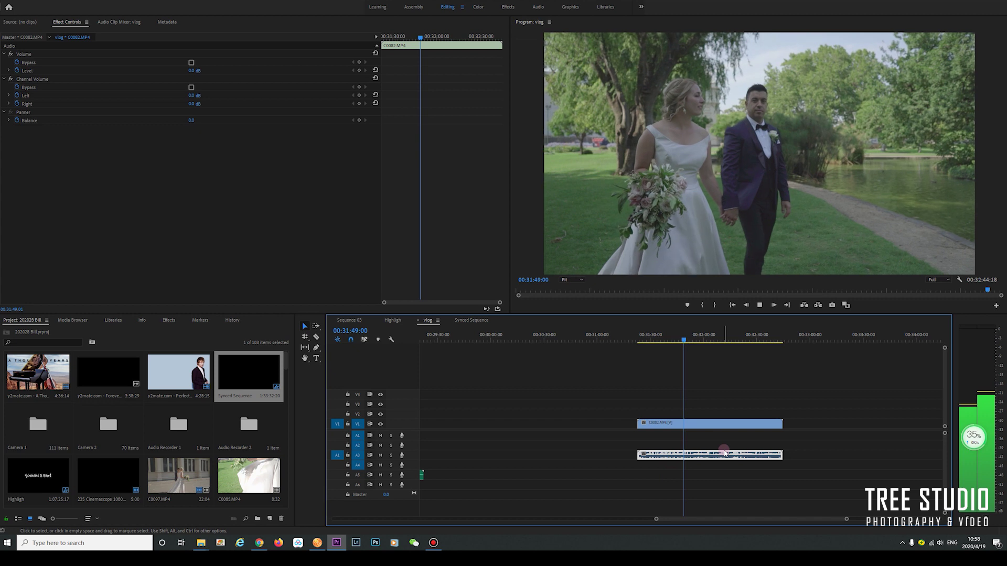
key(space)
key(Delete)
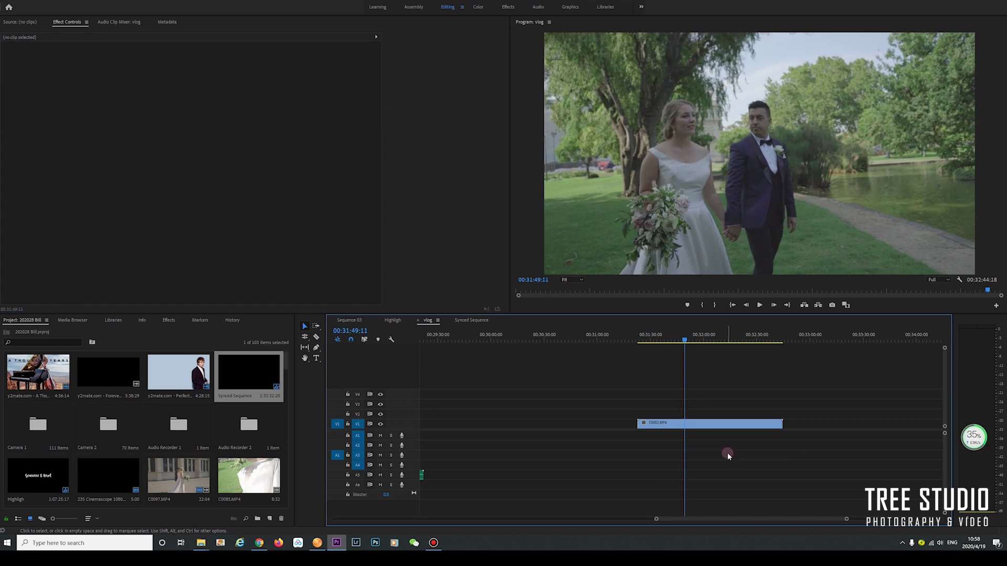
- Play the video-only C0082.MP4 clip from its start and select it
key(space)
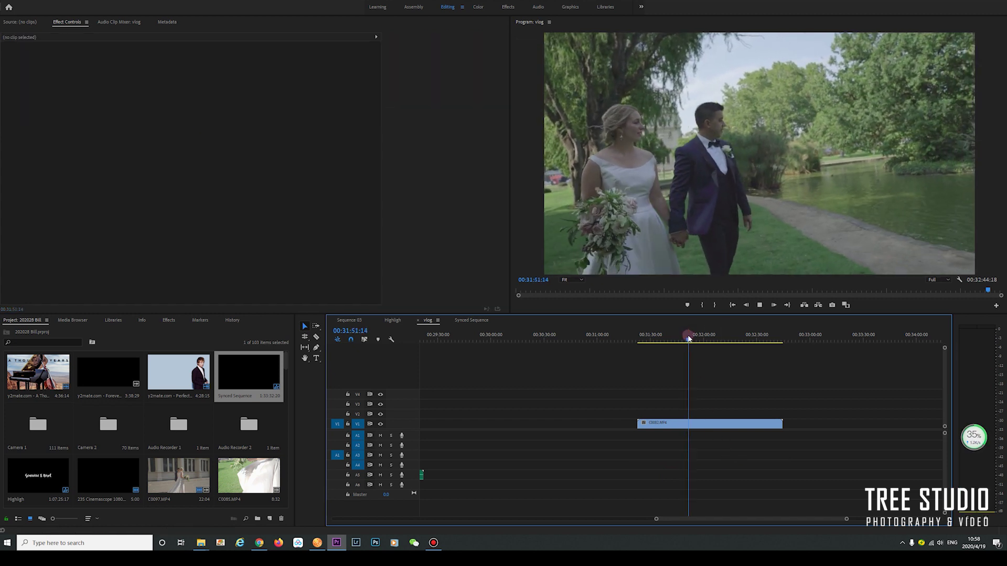
drag(688, 339, 645, 359)
key(space)
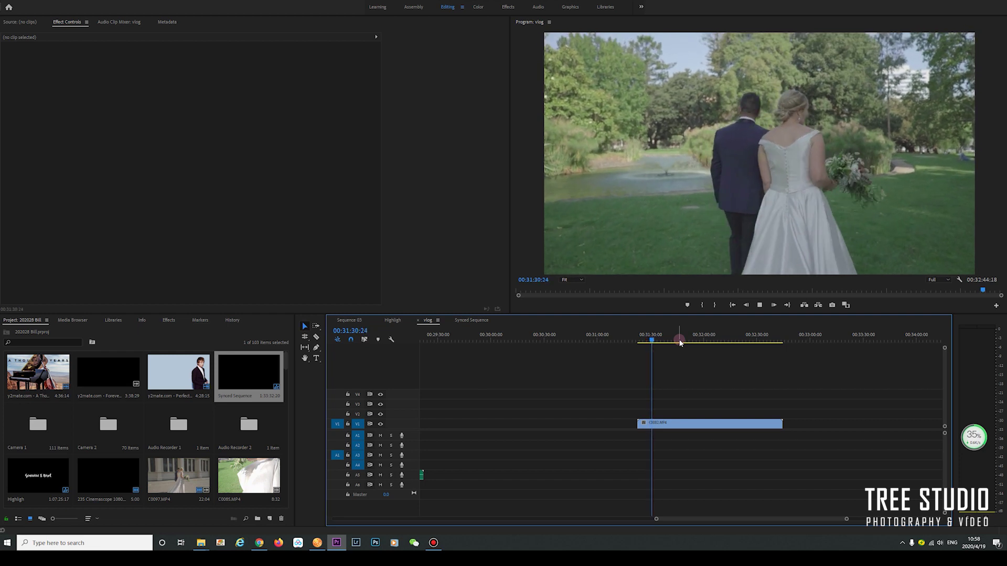
key(space)
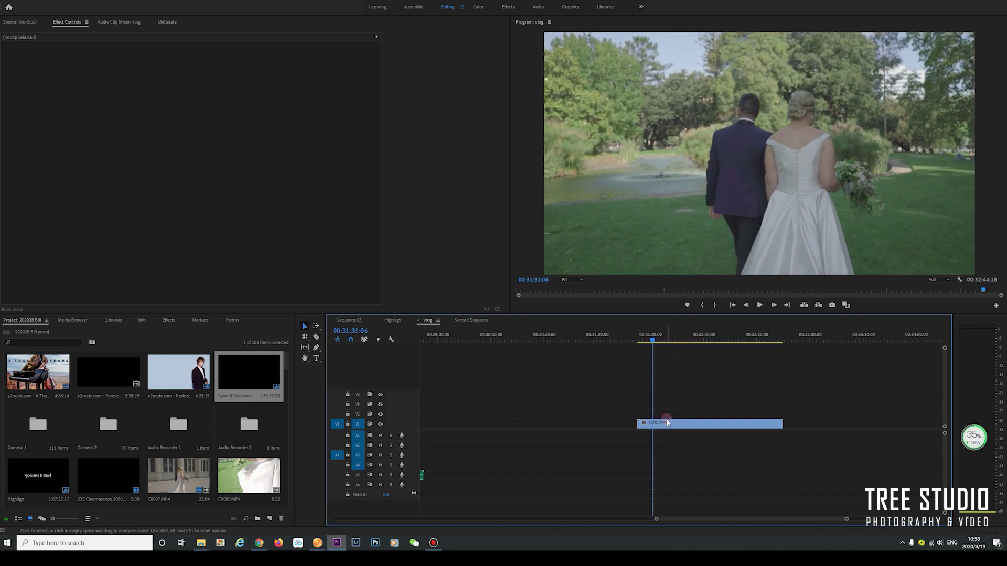
click(667, 422)
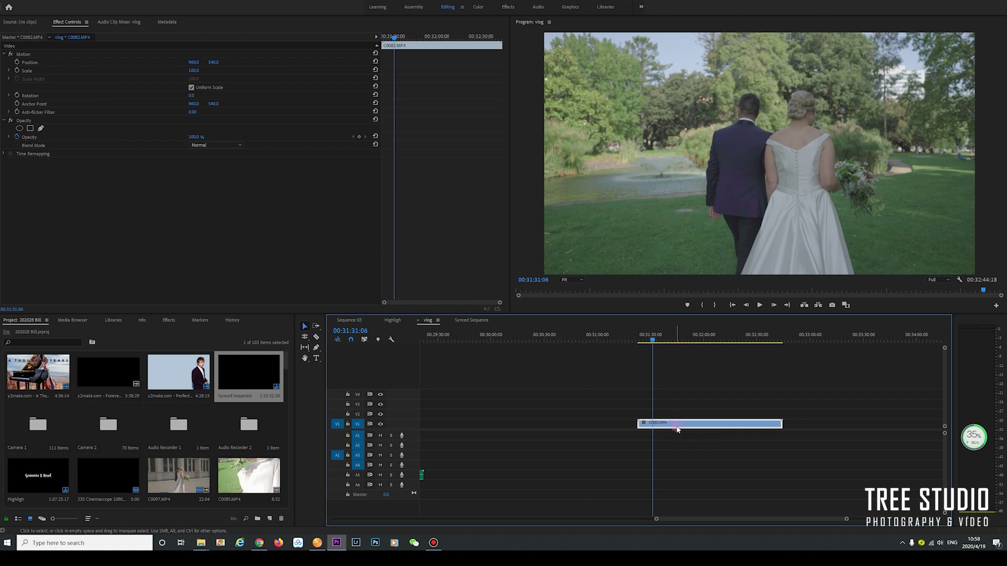
- Set C0082.MP4 to 50% speed via Speed/Duration and play it from its start
right_click(677, 429)
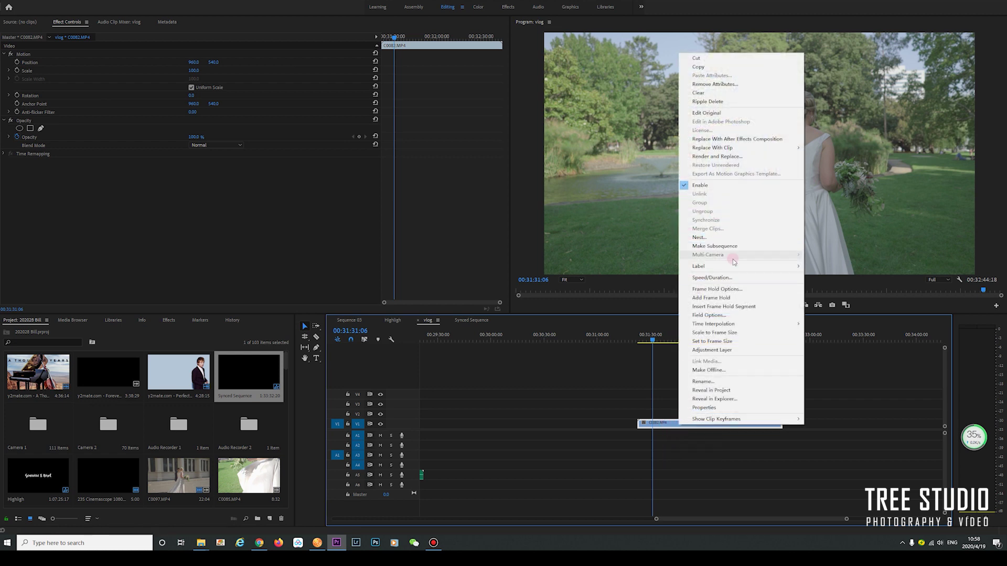
click(729, 278)
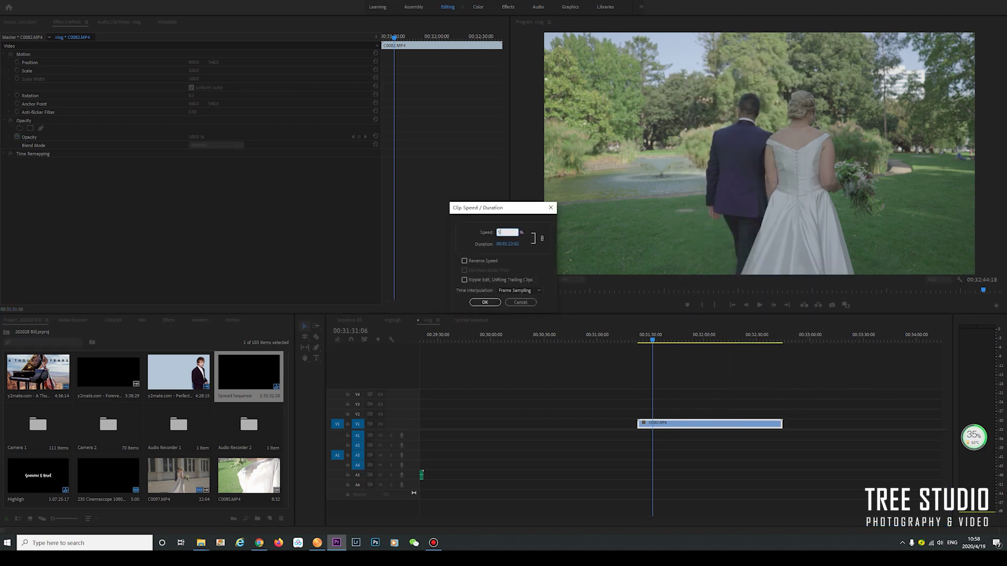
key(Return)
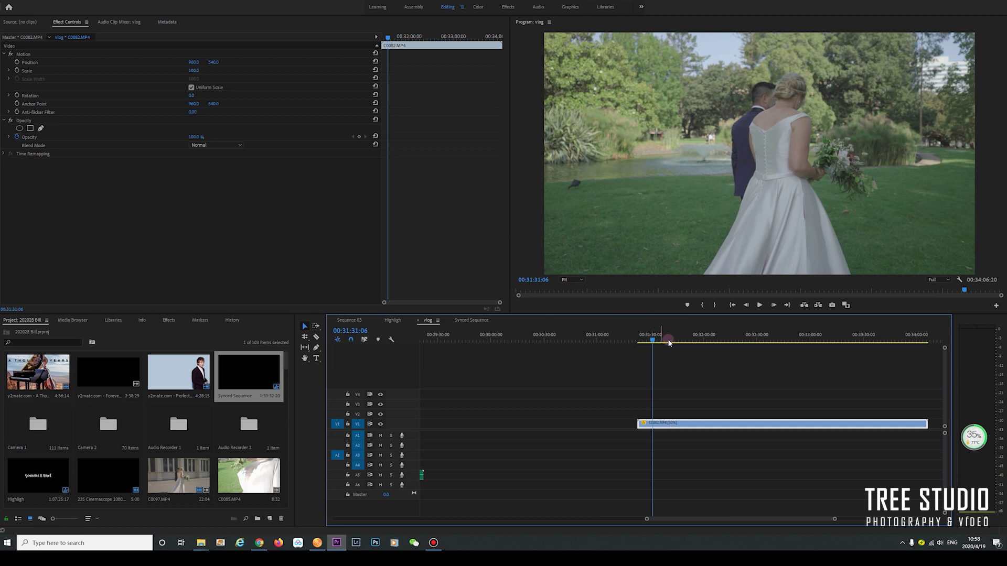
click(651, 341)
key(space)
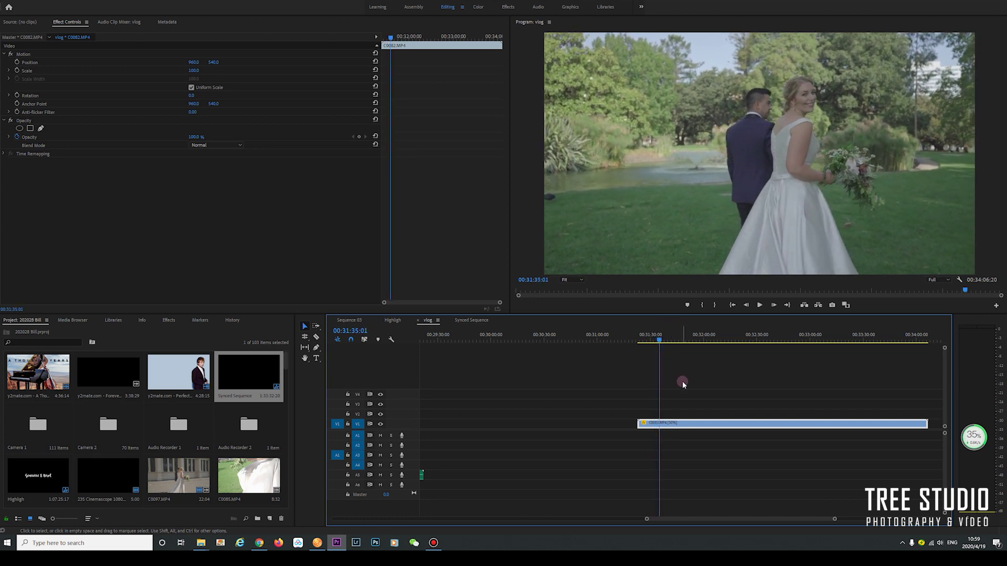
- Review C0082.MP4 and set the playhead at the cut point, 00:31:35:19
key(space)
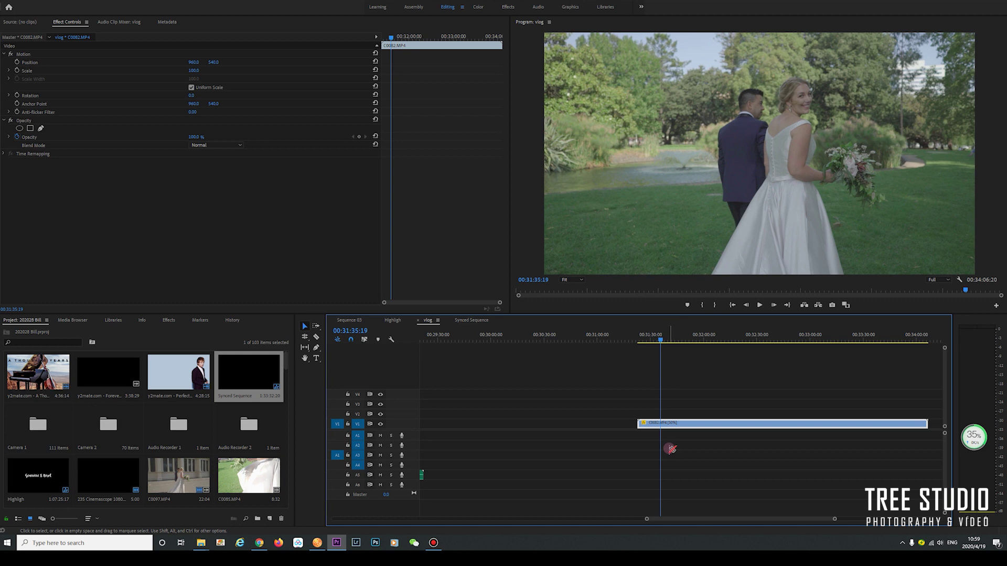
key(c)
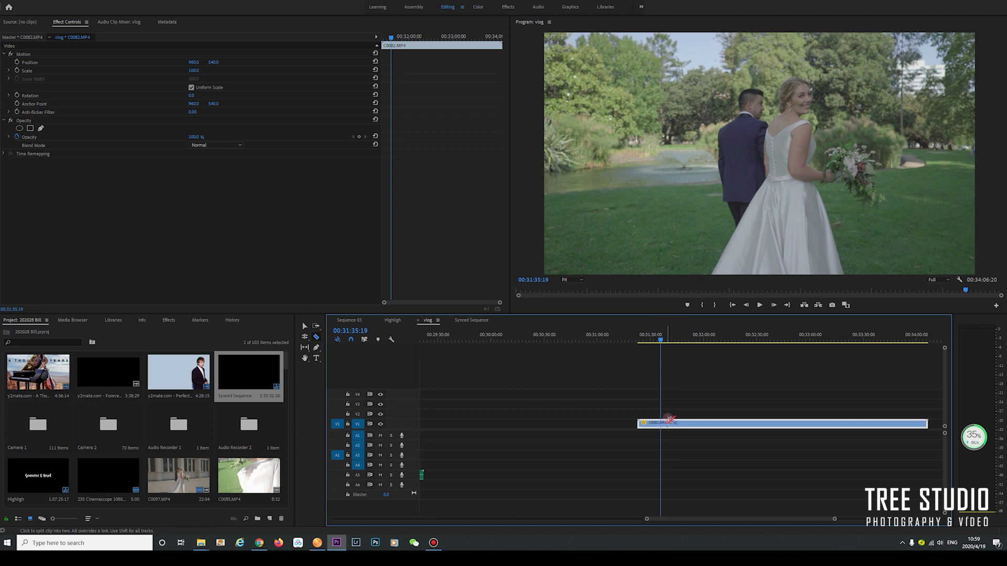
key(v)
drag(656, 340, 650, 341)
key(space)
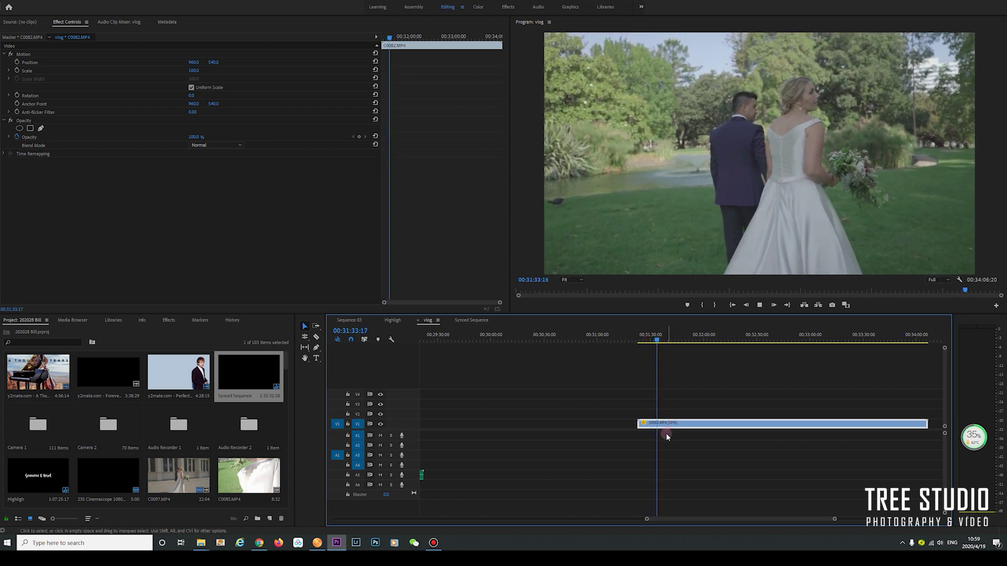
key(space)
drag(661, 341, 649, 342)
click(666, 464)
- Split C0082 at the playhead, remove its opening piece, and review the trimmed clip
key(c)
click(647, 423)
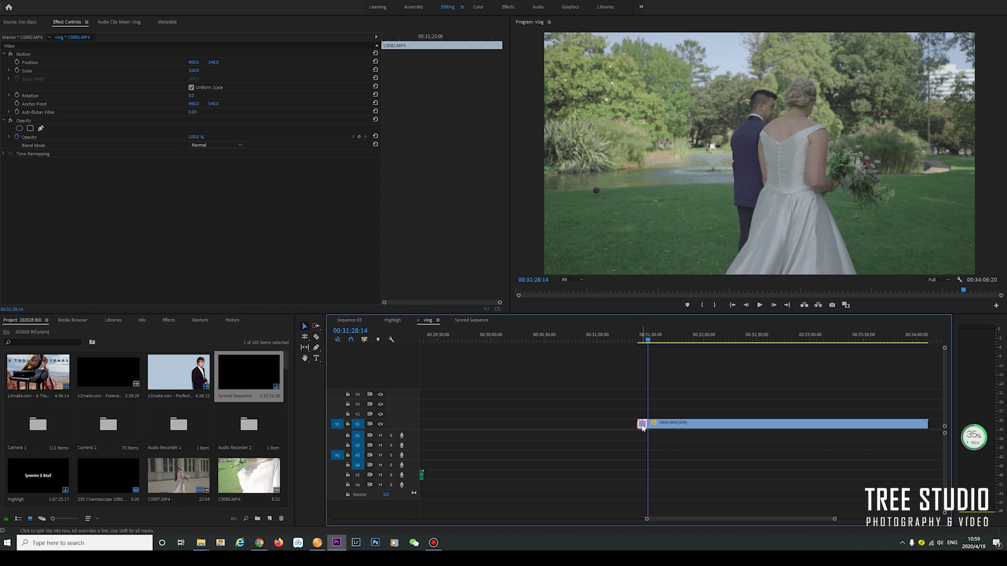
key(v)
click(642, 424)
key(Delete)
key(space)
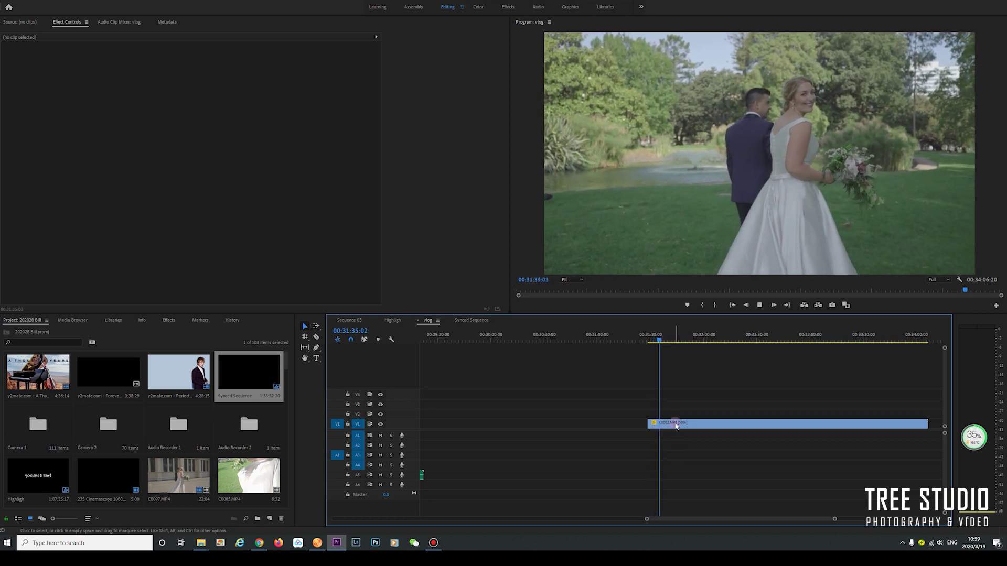
key(space)
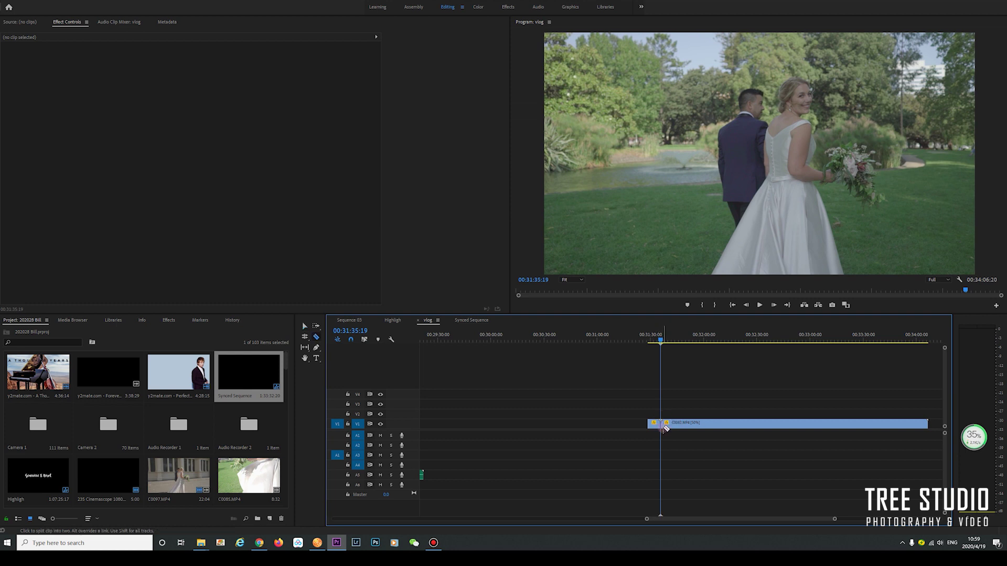
key(v)
drag(649, 425, 632, 427)
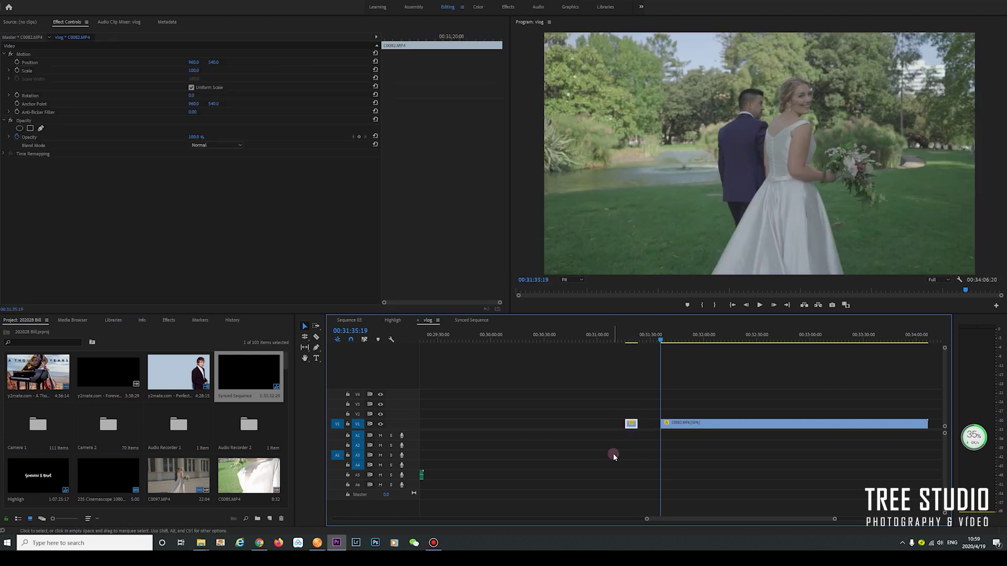
- Save the project and open the music folder in File Explorer
key(ctrl+s)
key(alt+Tab)
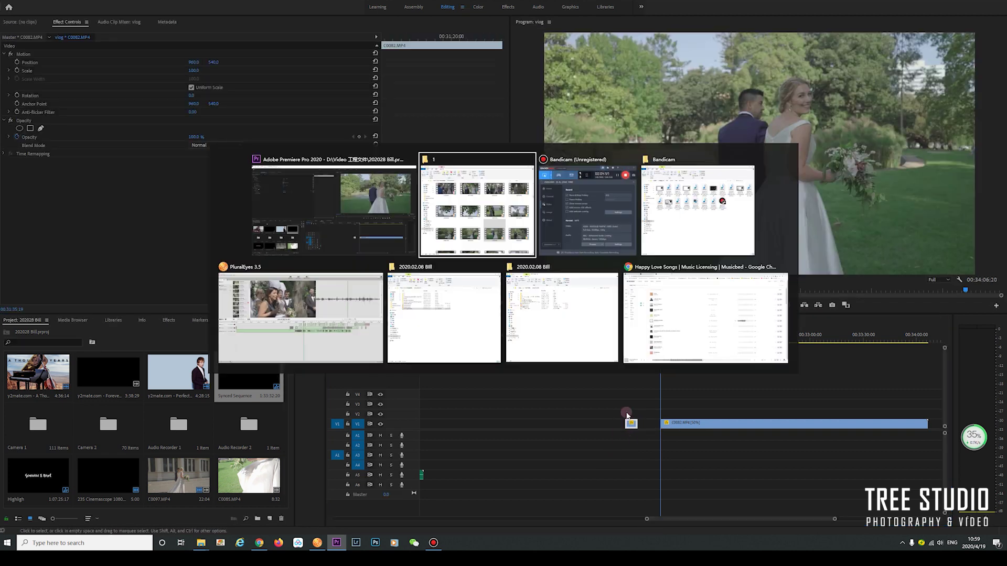
scroll(171, 98, up, 20)
click(161, 69)
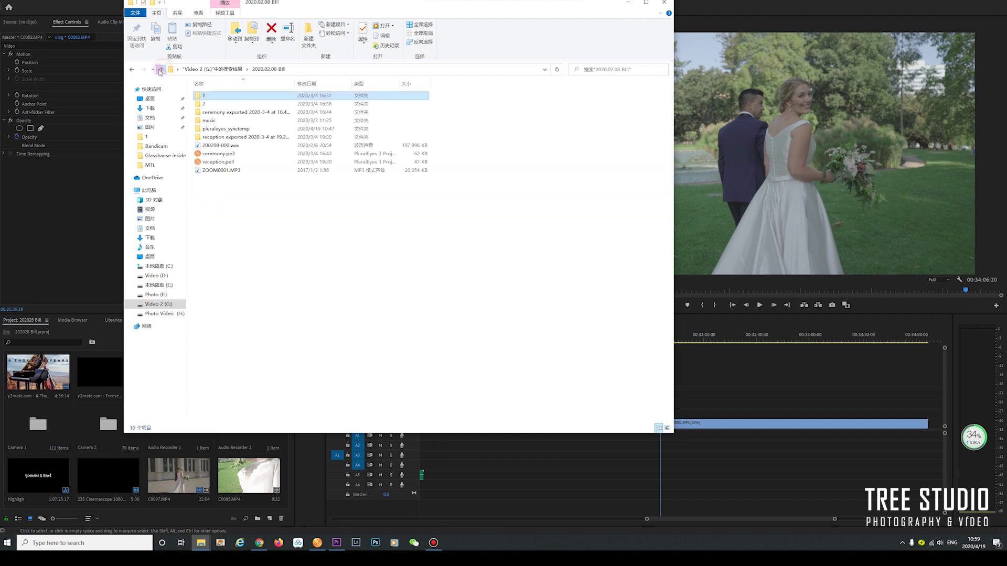
double_click(228, 128)
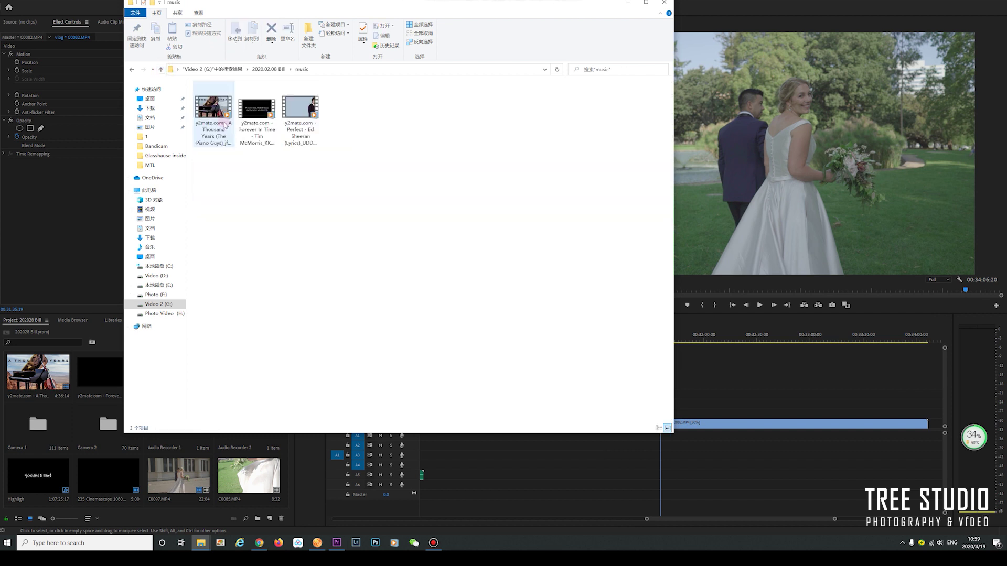
- Preview 'A Thousand Years (The Piano Guys)' and drag it onto the vlog timeline
double_click(215, 115)
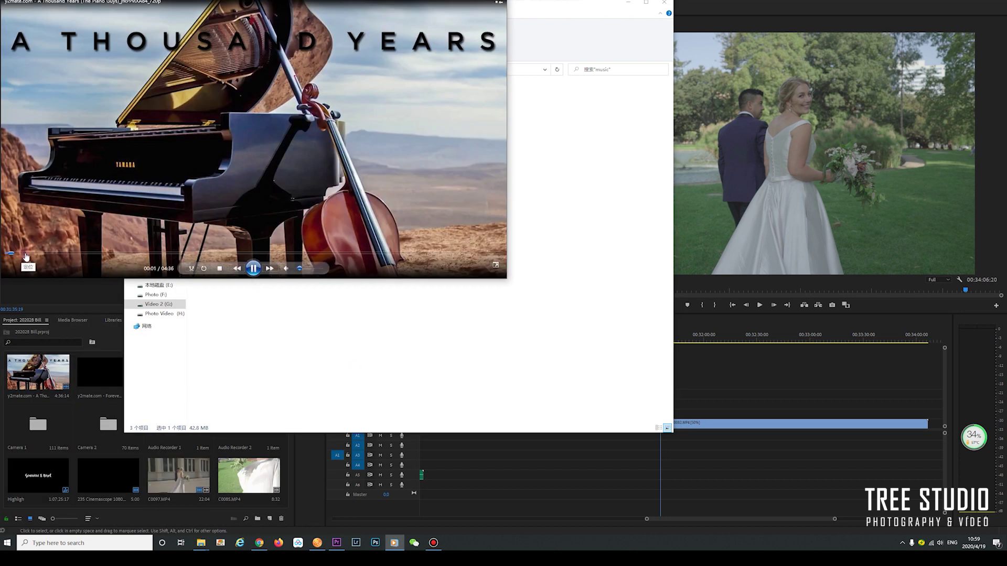
click(26, 255)
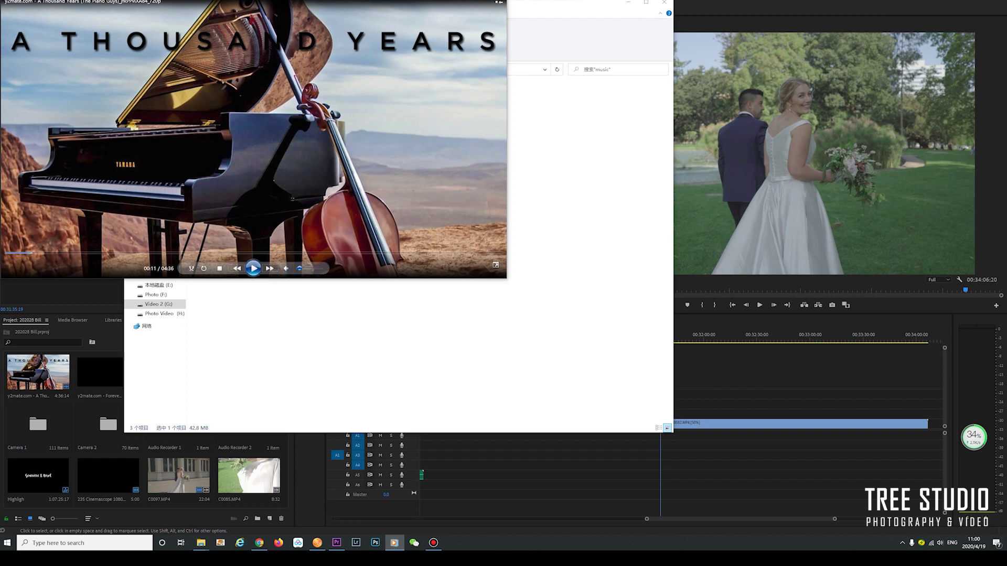
drag(102, 23, 257, 210)
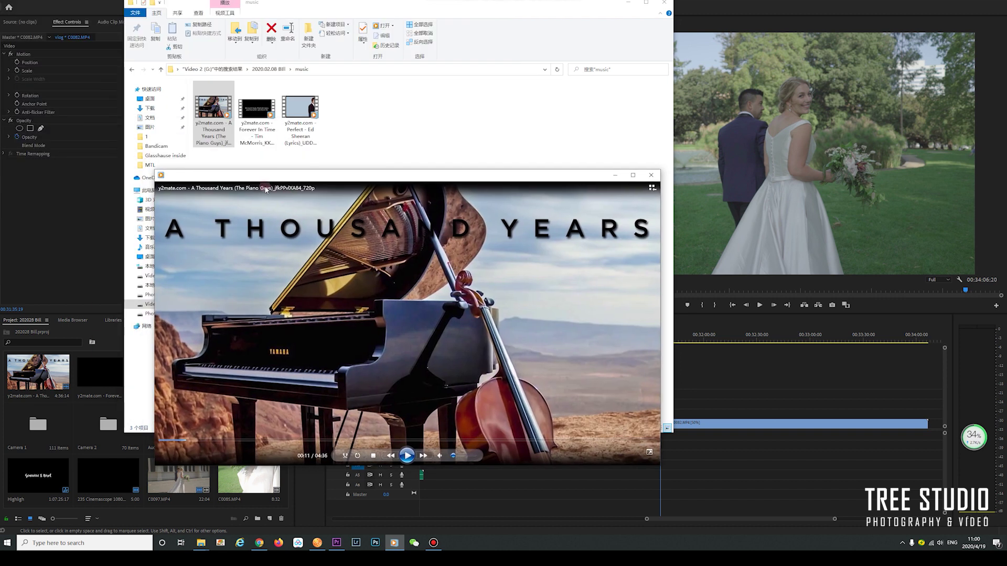
click(652, 177)
drag(212, 109, 654, 466)
- Drop the song into the sequence, delete its music video, and move its audio to A2
click(757, 369)
click(745, 417)
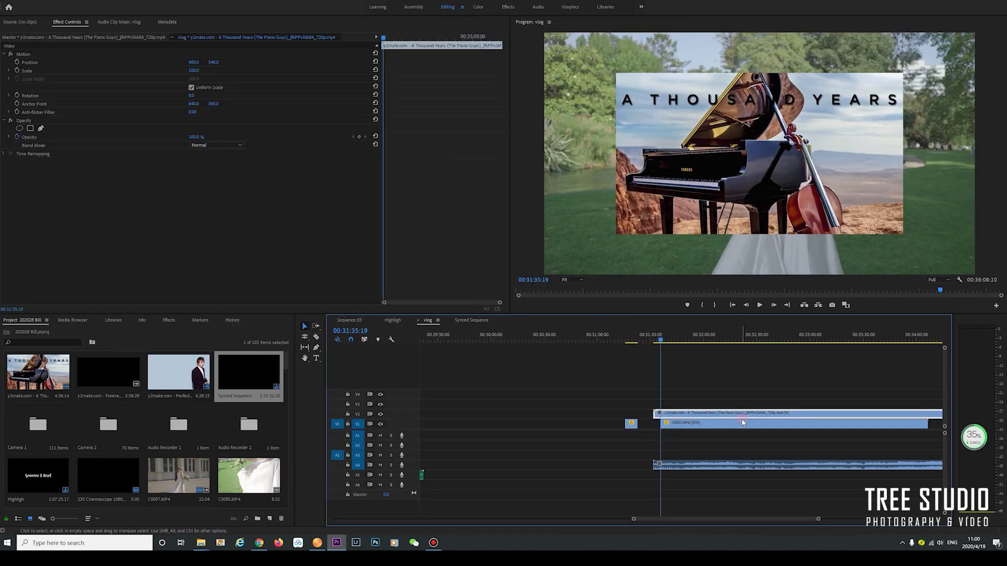
key(Delete)
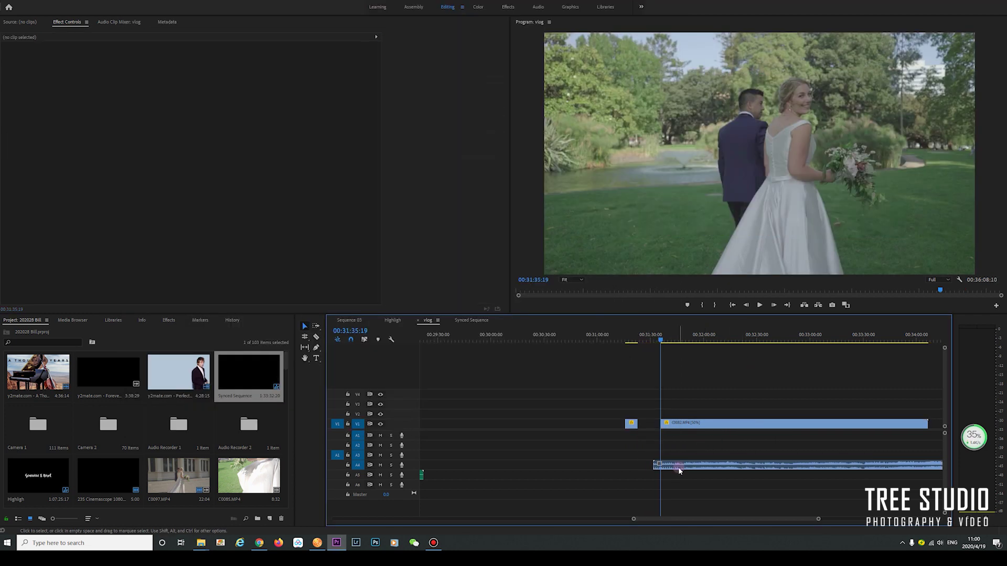
drag(684, 468, 697, 446)
key(space)
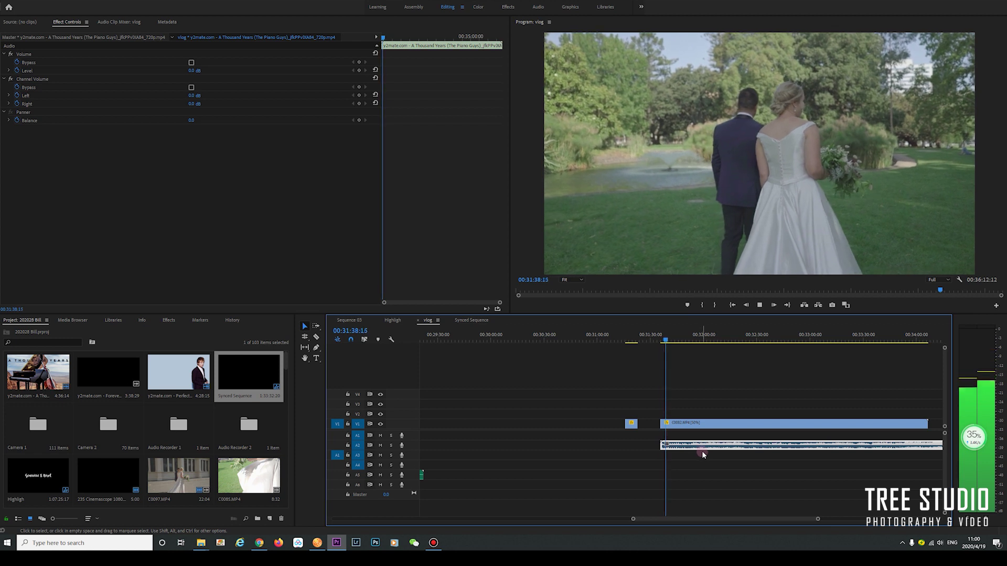
key(space)
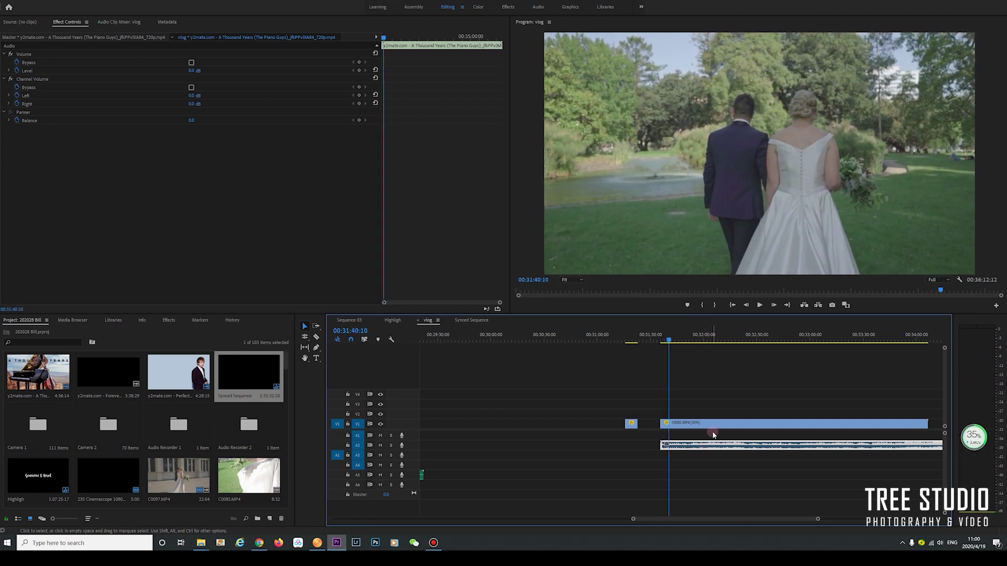
- Split the wedding clip at 00:31:39:16 and delete the song audio clip
key(=)
click(676, 338)
key(c)
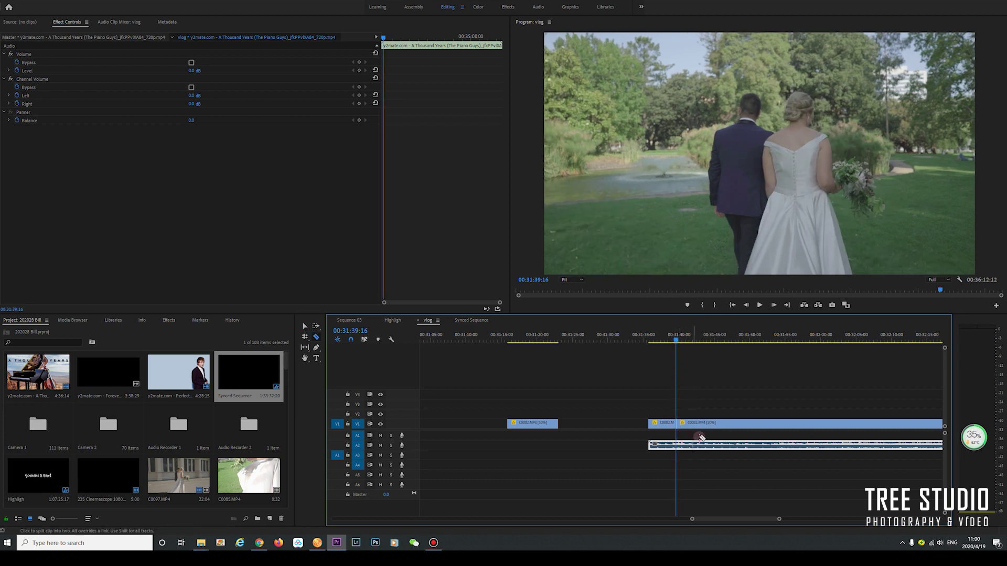
key(v)
key(space)
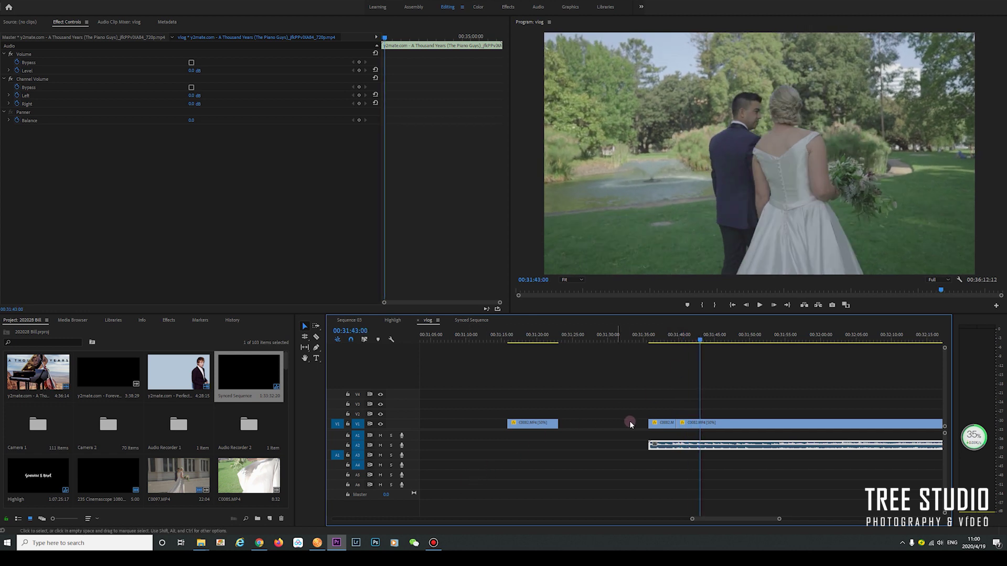
drag(695, 449, 624, 449)
key(Delete)
key(minus)
key(minus)
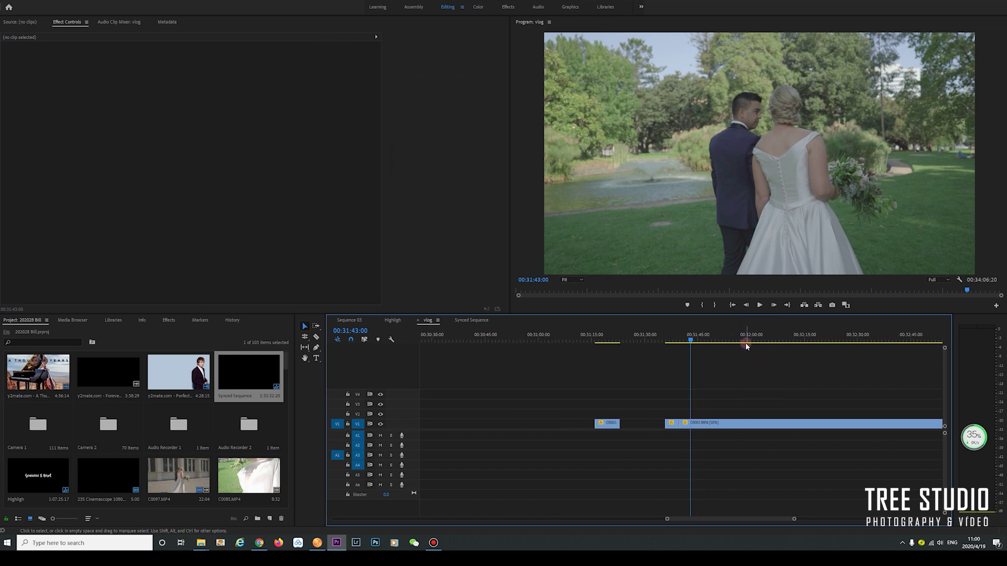
- Scrub to 00:33:18:20, review the long C0082 clip on V1, and delete it
click(688, 340)
drag(699, 340, 888, 363)
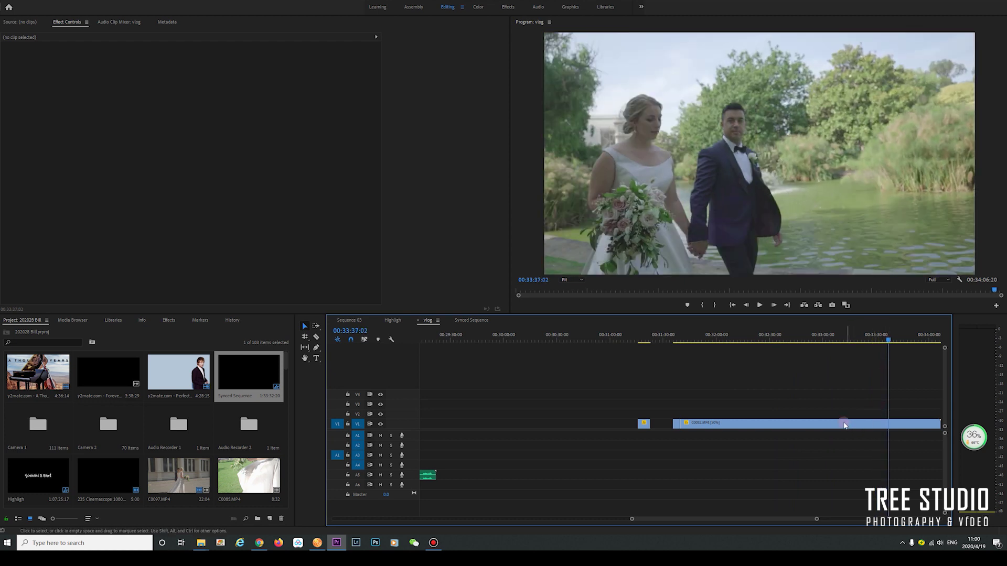
click(857, 331)
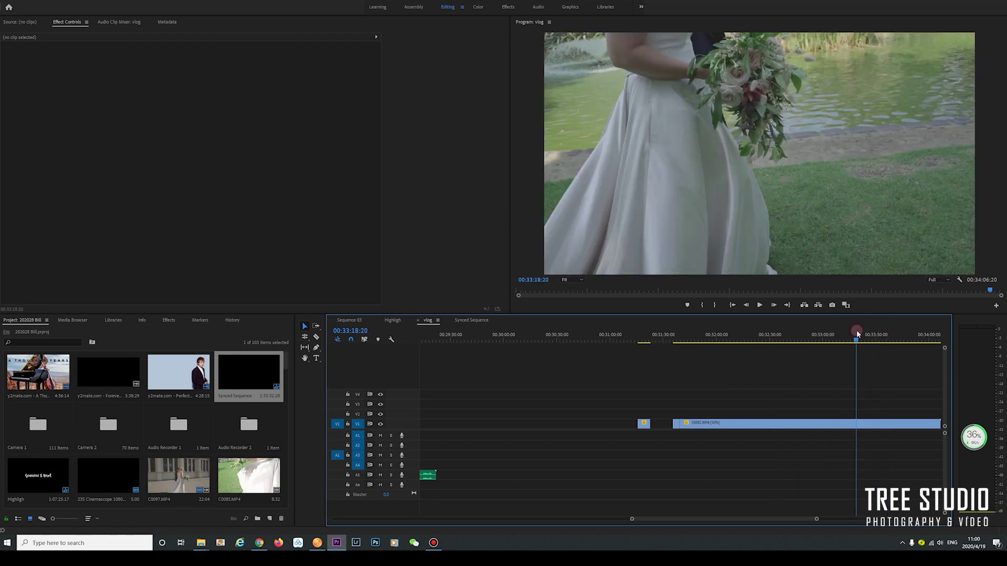
click(775, 427)
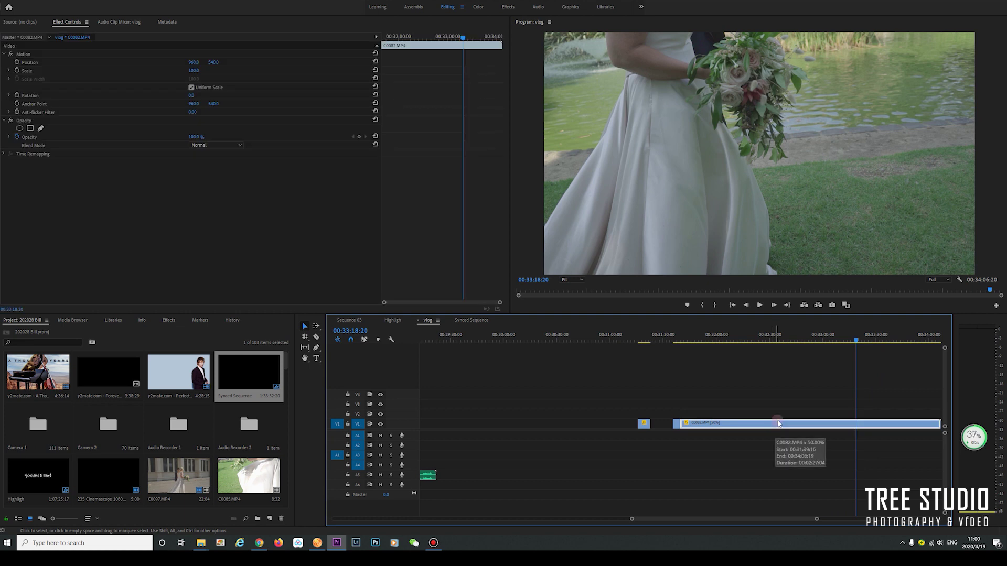
key(space)
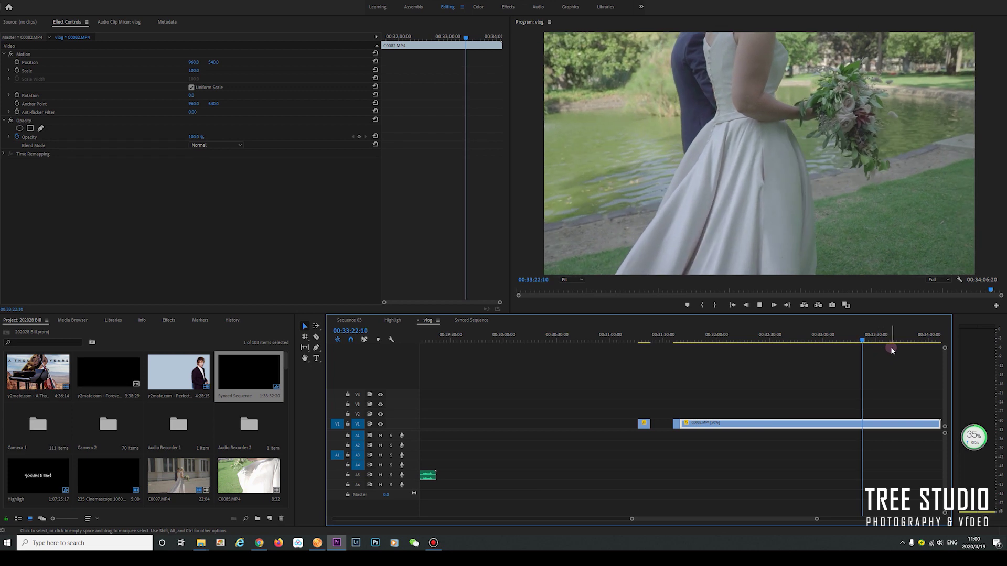
key(space)
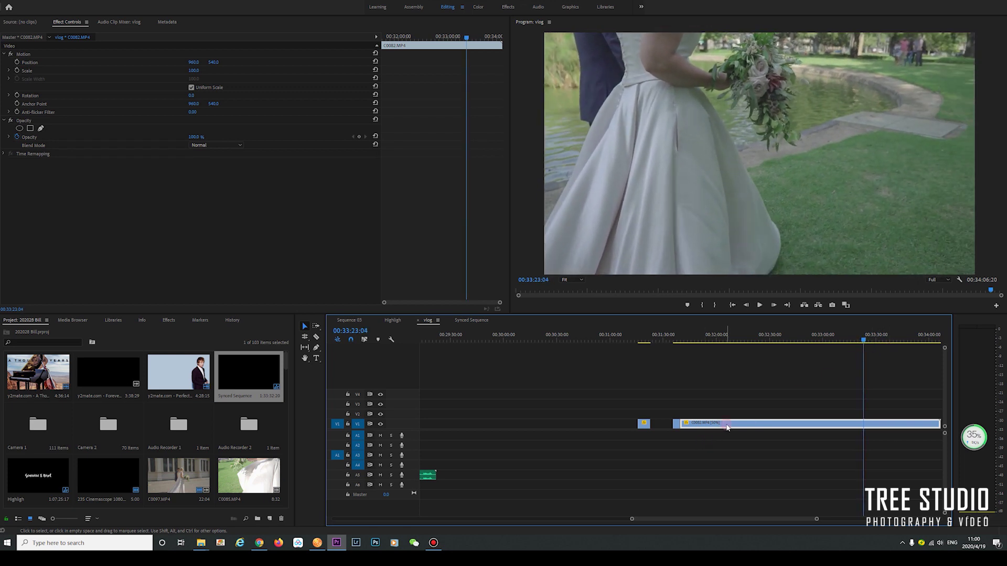
key(Delete)
click(680, 341)
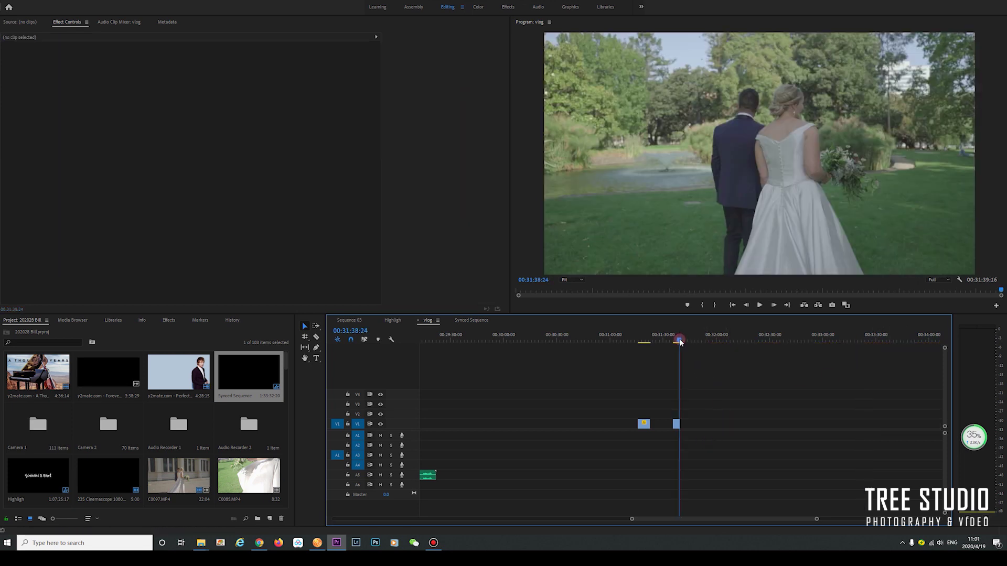
- Bring the 2020.02.08 Bill Explorer window forward and open folder 1
key(alt+Tab)
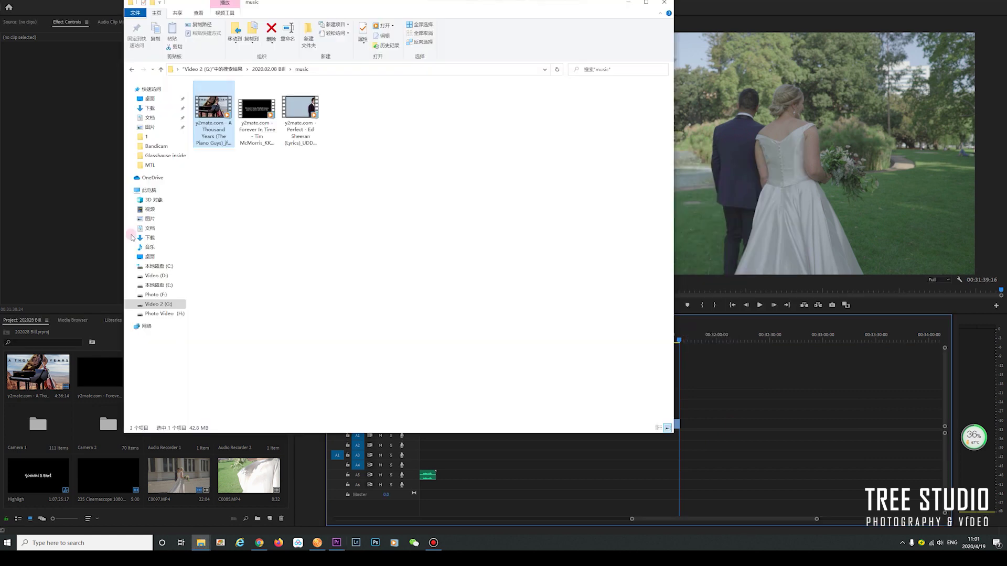
click(336, 542)
mouse_move(201, 543)
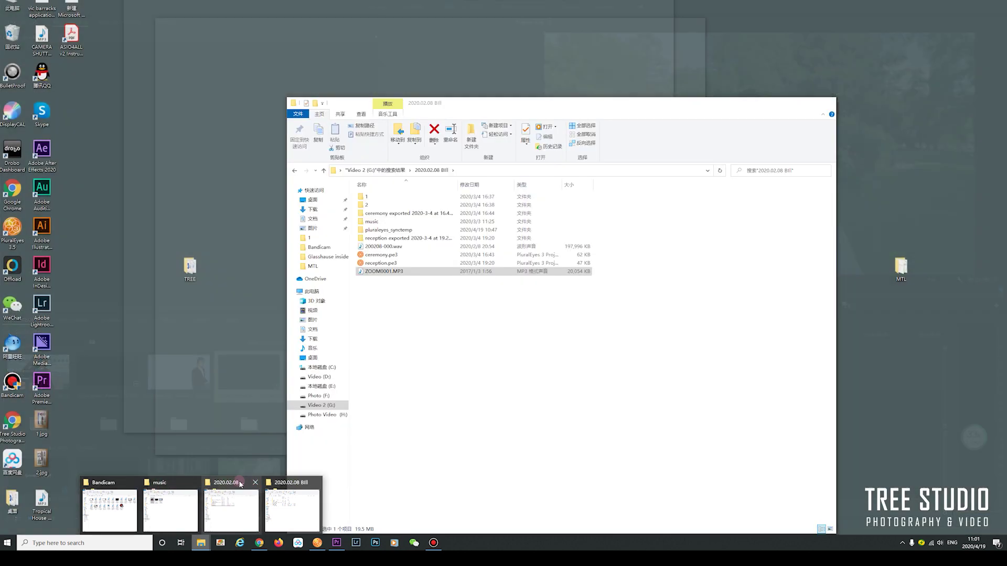
click(247, 500)
click(377, 196)
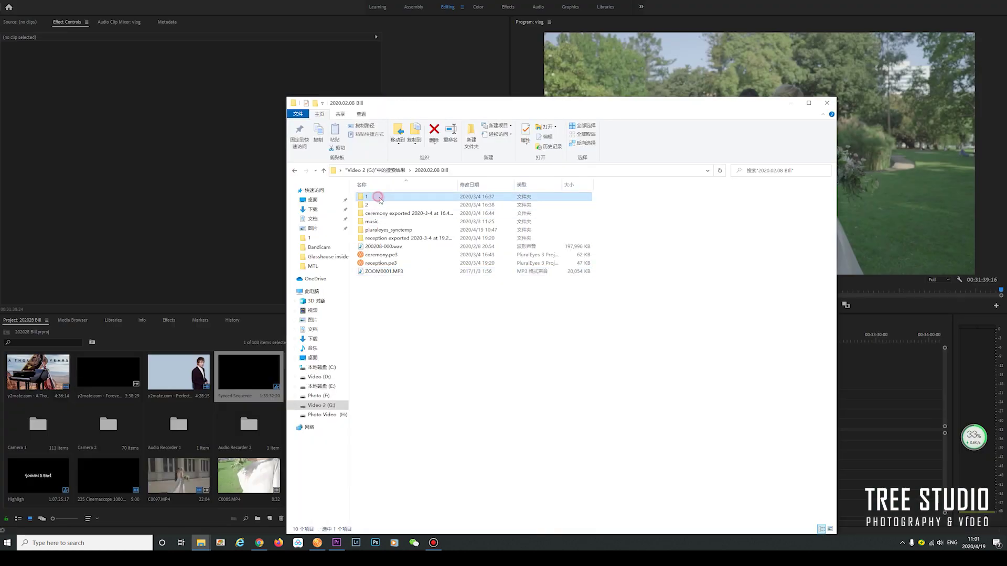
double_click(392, 203)
- Drag C0090.MP4 onto the vlog timeline near 00:33:33
scroll(622, 436, down, 10)
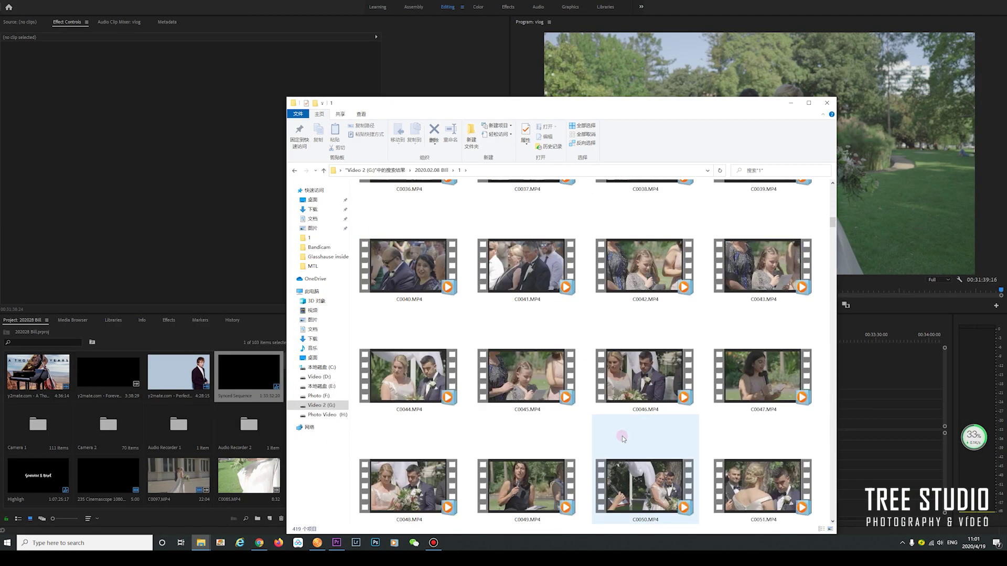
scroll(622, 435, down, 15)
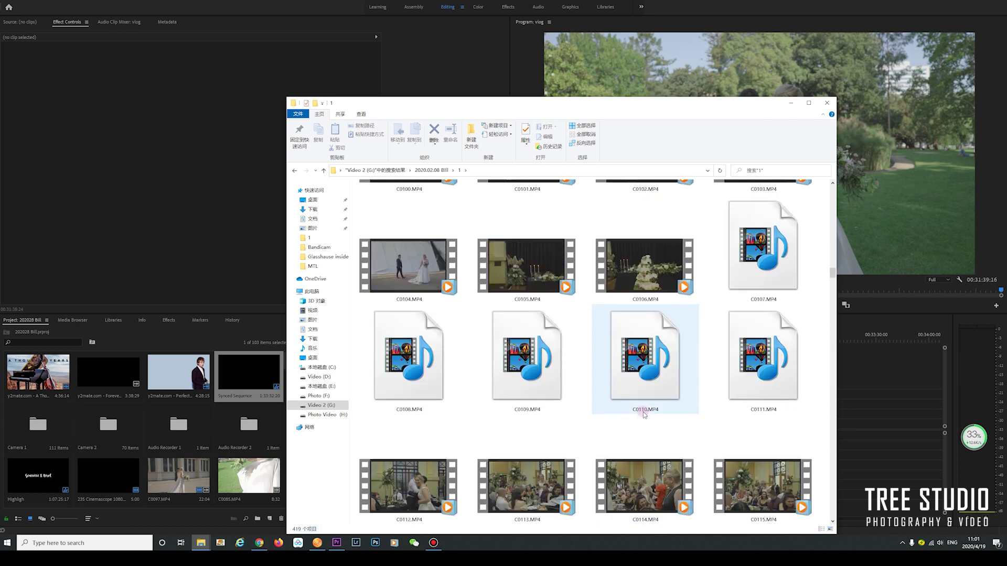
scroll(642, 411, up, 6)
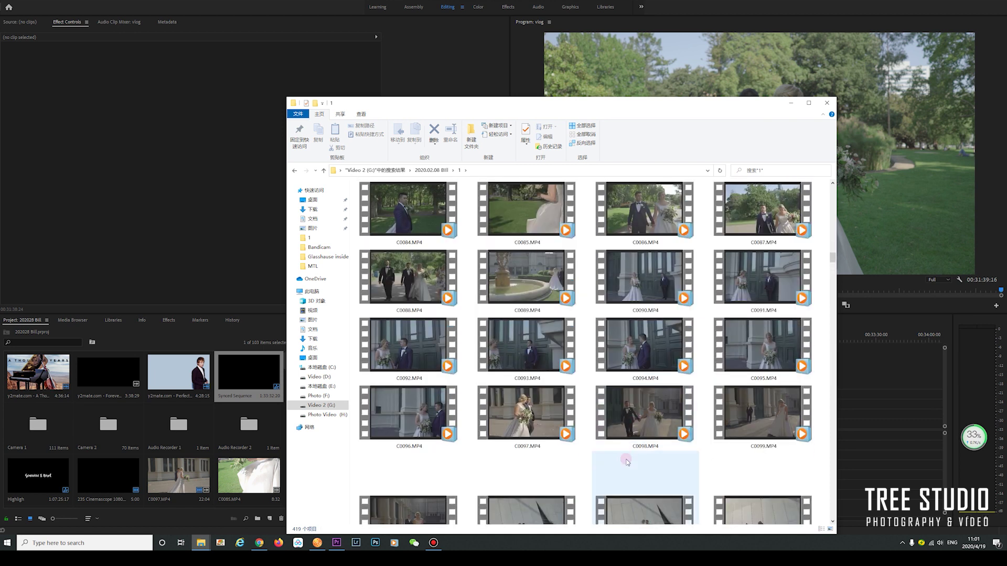
click(638, 265)
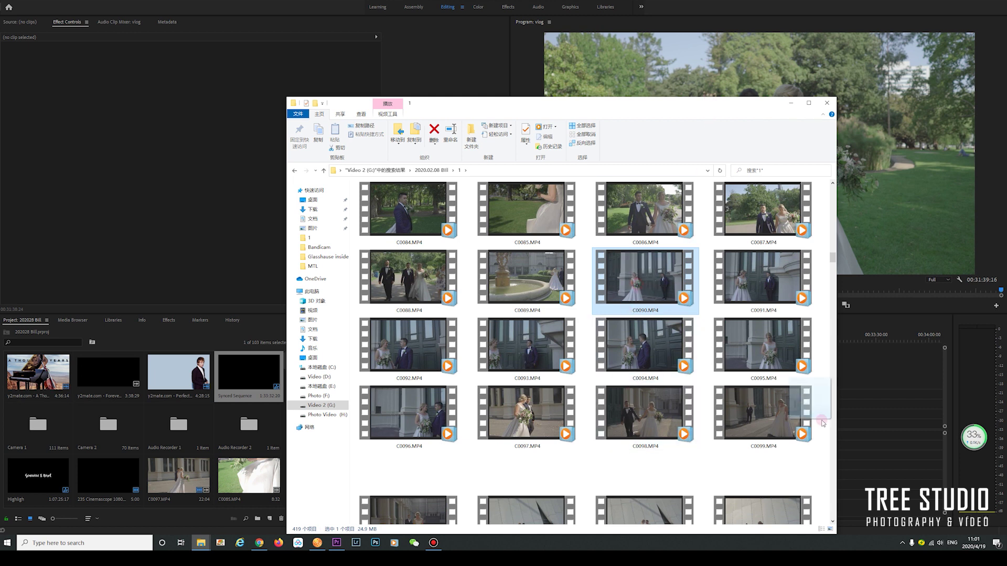
drag(829, 427, 879, 431)
click(889, 347)
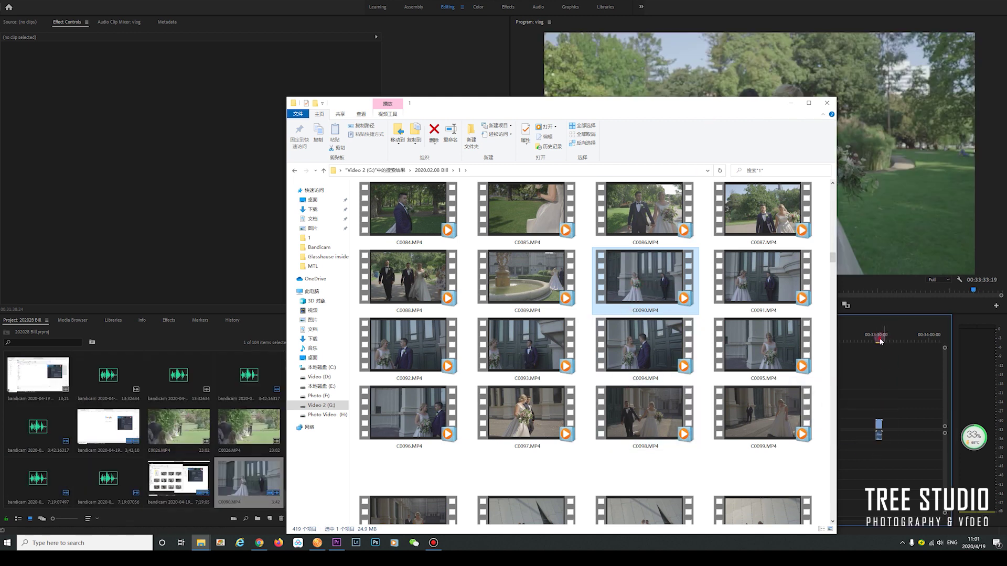
click(880, 341)
- Delete C0090's audio clip from track A1
key(equal)
key(equal)
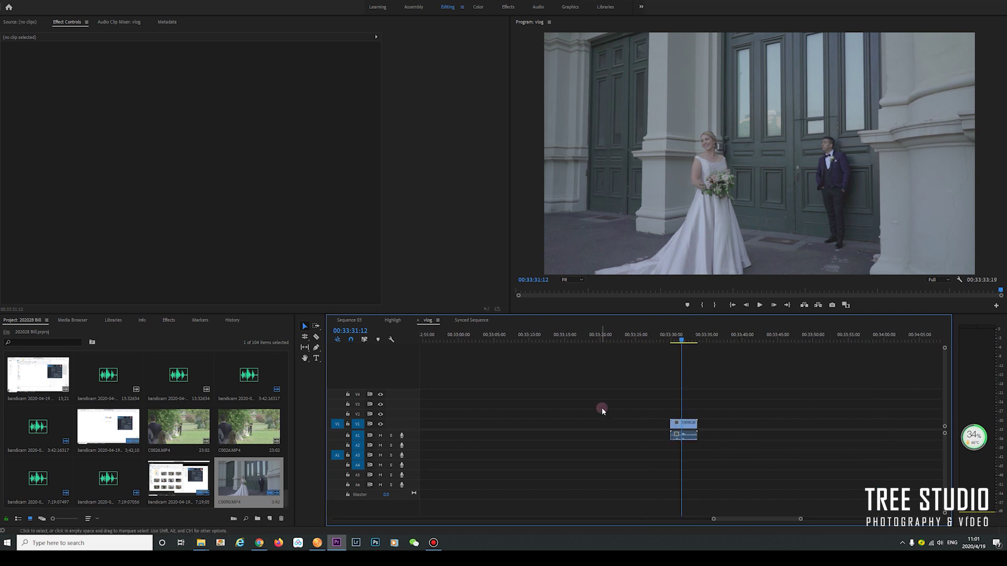
key(space)
click(682, 436)
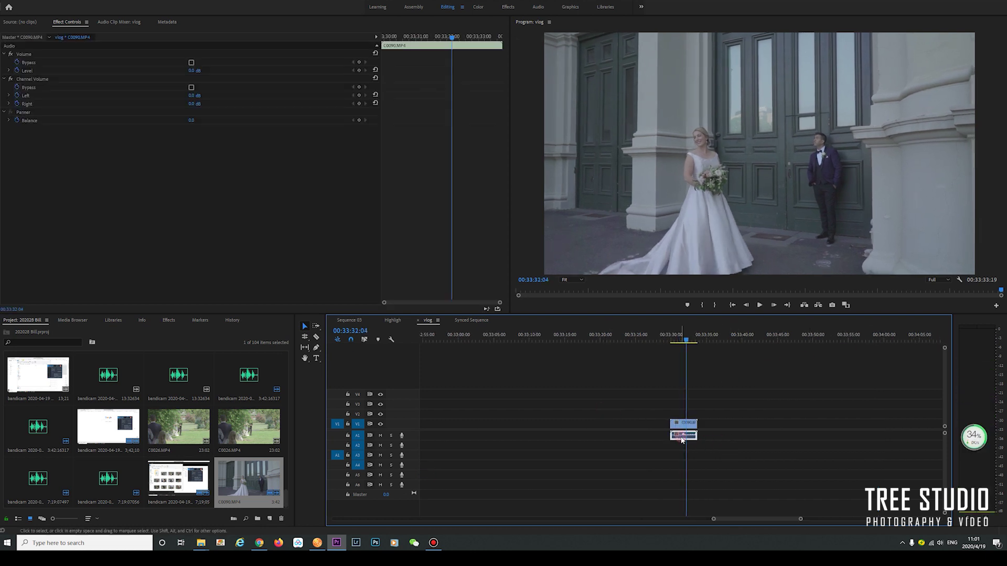
drag(674, 345, 678, 339)
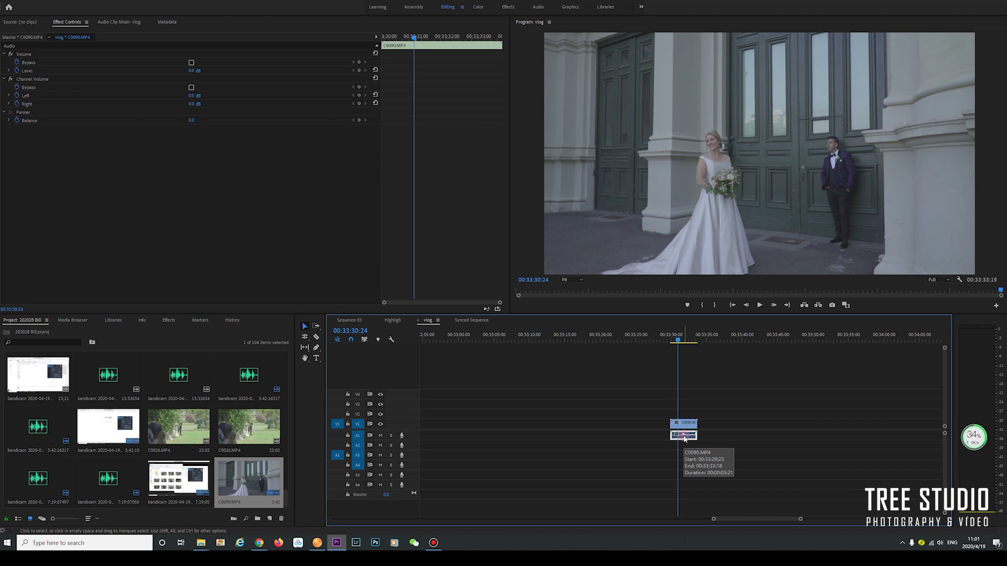
key(Delete)
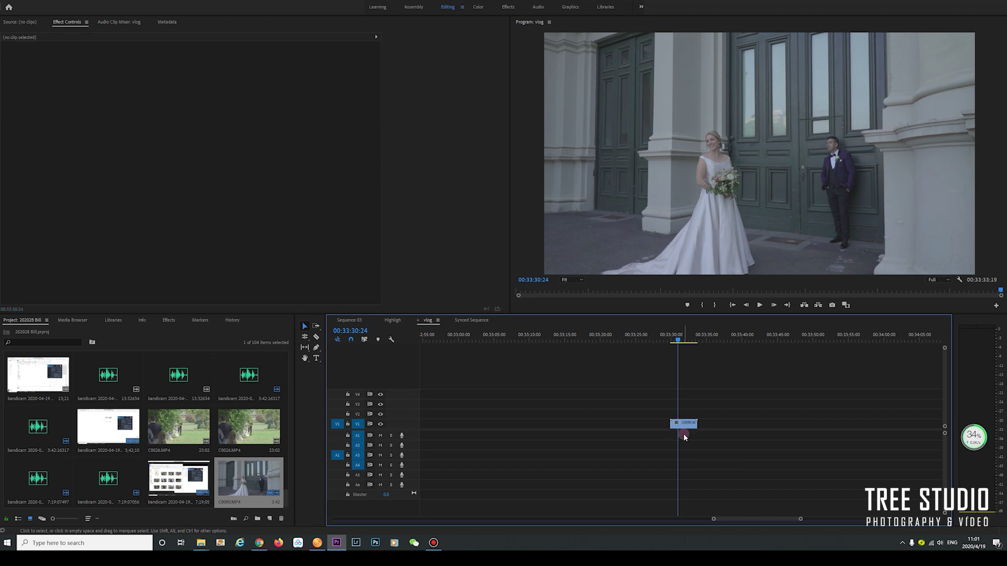
- Cut away C0090's tail so the clip ends at 00:33:32:08
click(674, 339)
key(equal)
key(equal)
key(space)
key(space)
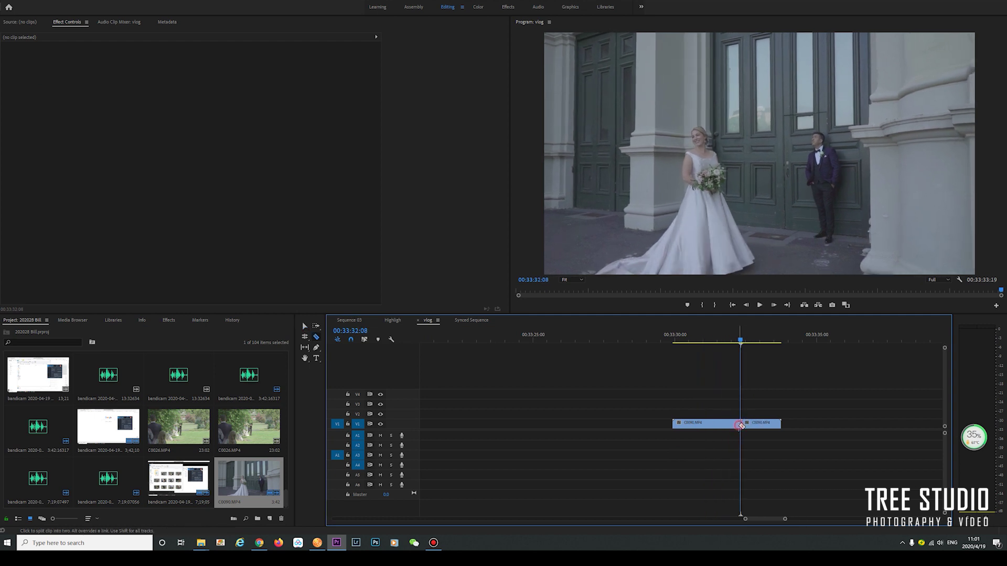
click(764, 425)
key(Delete)
click(708, 341)
key(alt+Tab)
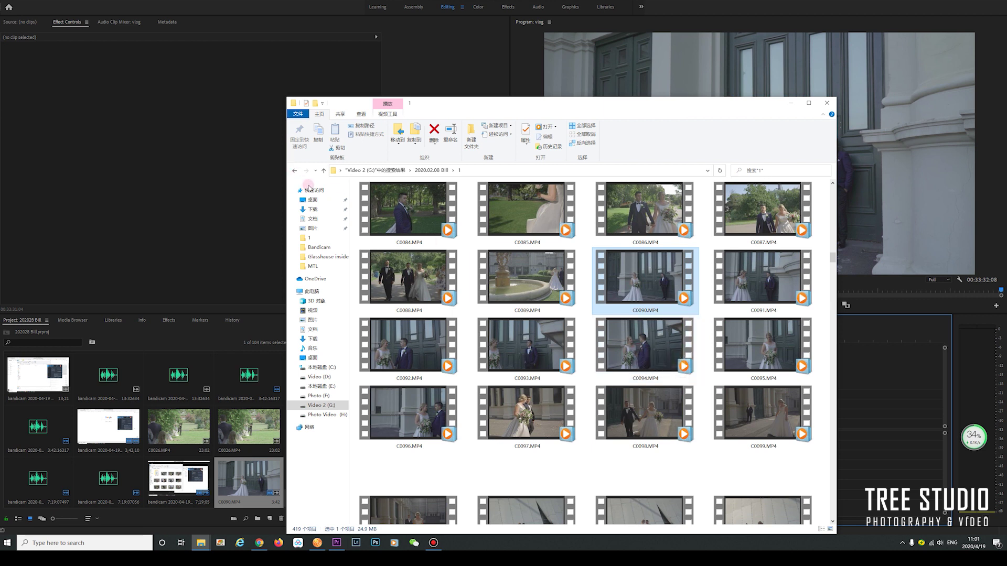
- Open folder 2 and drag C0094.MP4 onto the timeline after C0090
click(323, 172)
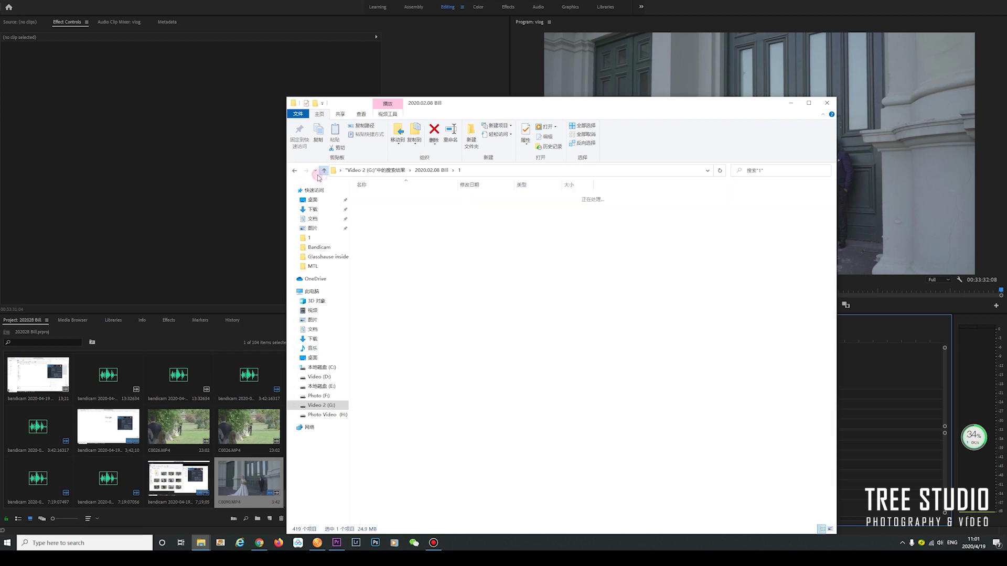
double_click(397, 203)
scroll(547, 366, down, 14)
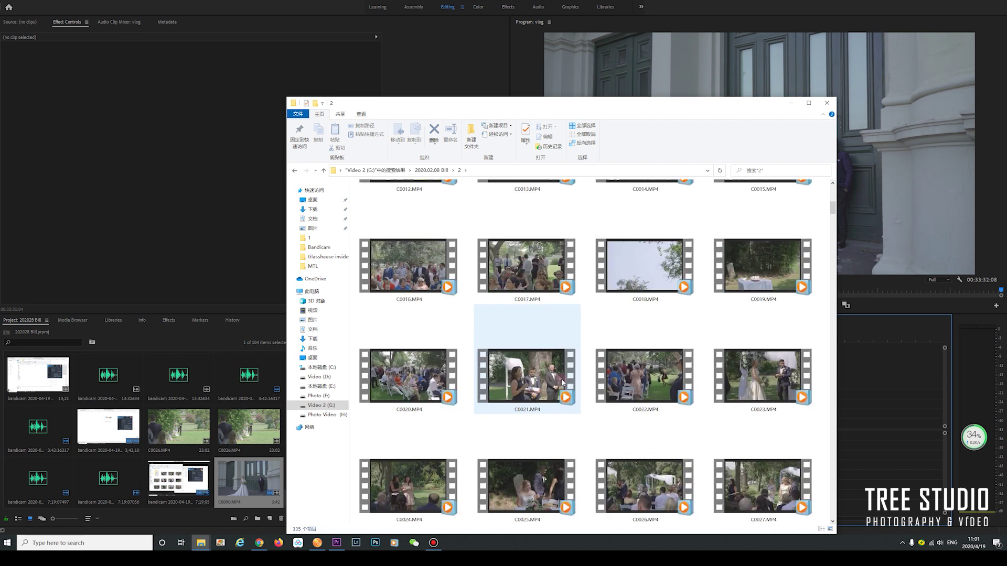
scroll(627, 468, down, 8)
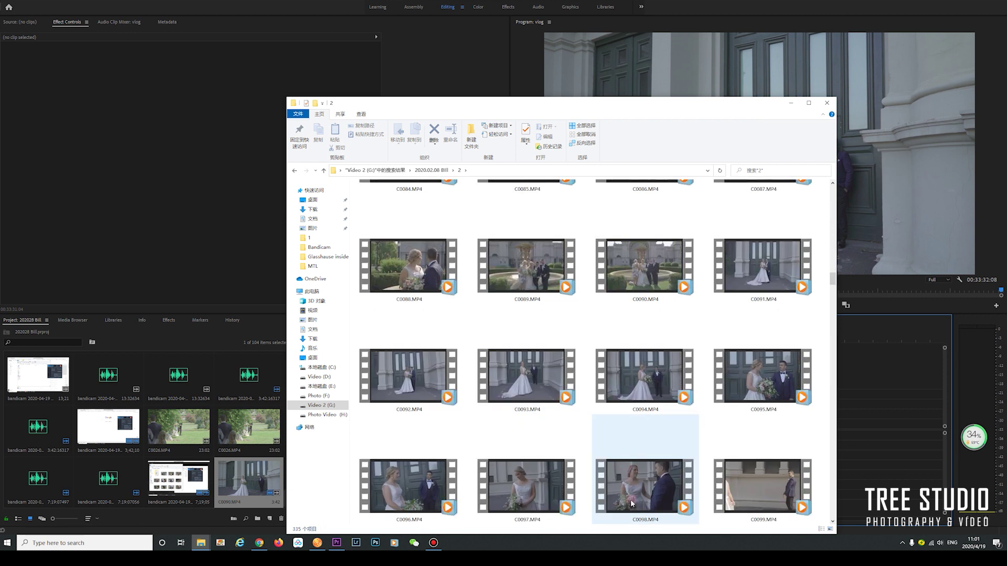
click(661, 390)
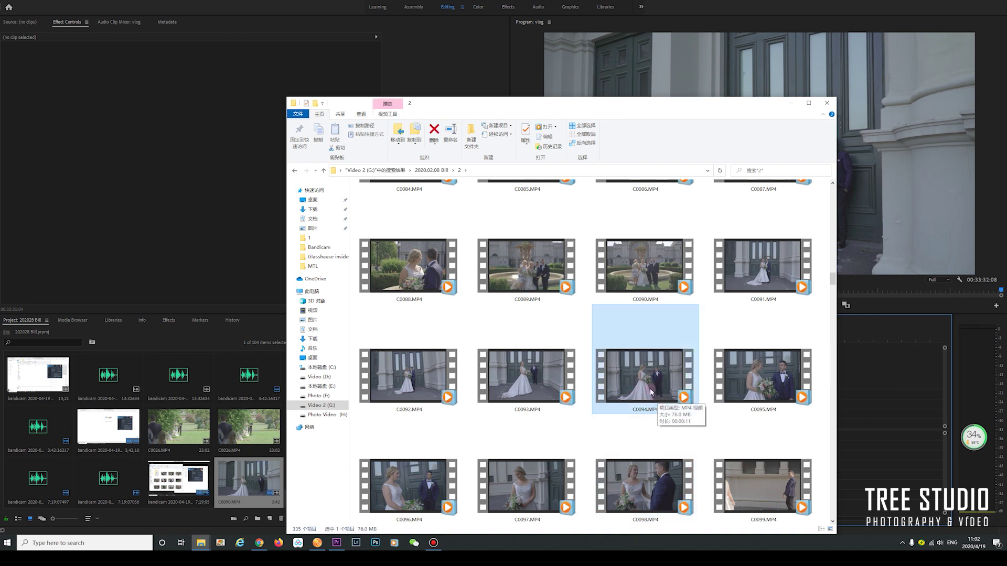
drag(645, 376, 883, 334)
- Delete C0094's audio clip and play the video to review it
key(minus)
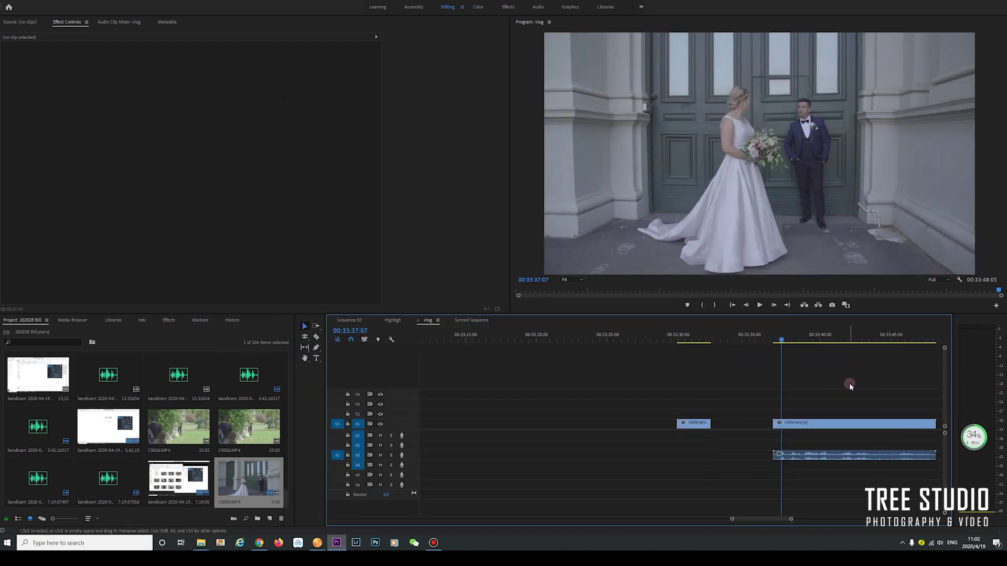
click(830, 461)
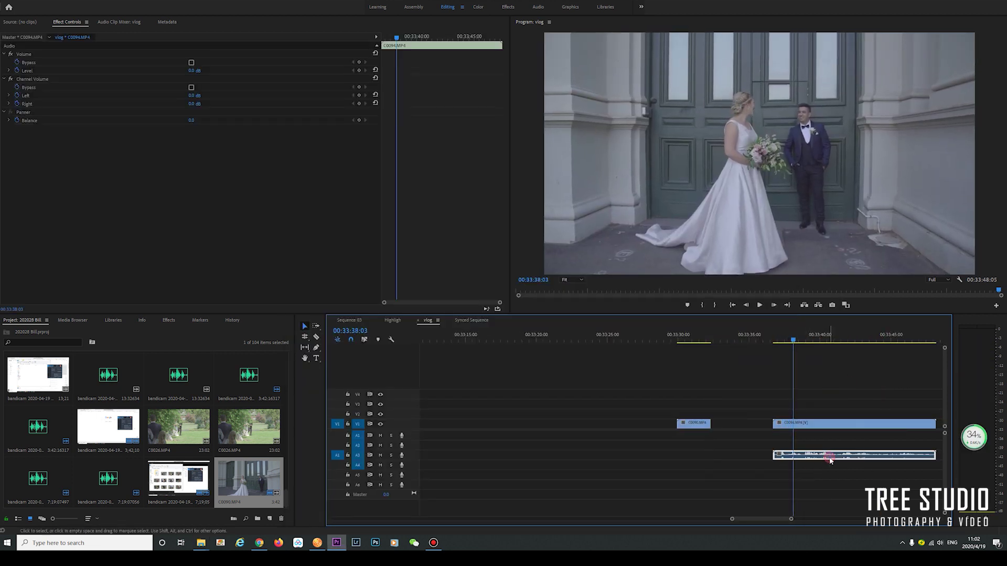
key(Delete)
key(space)
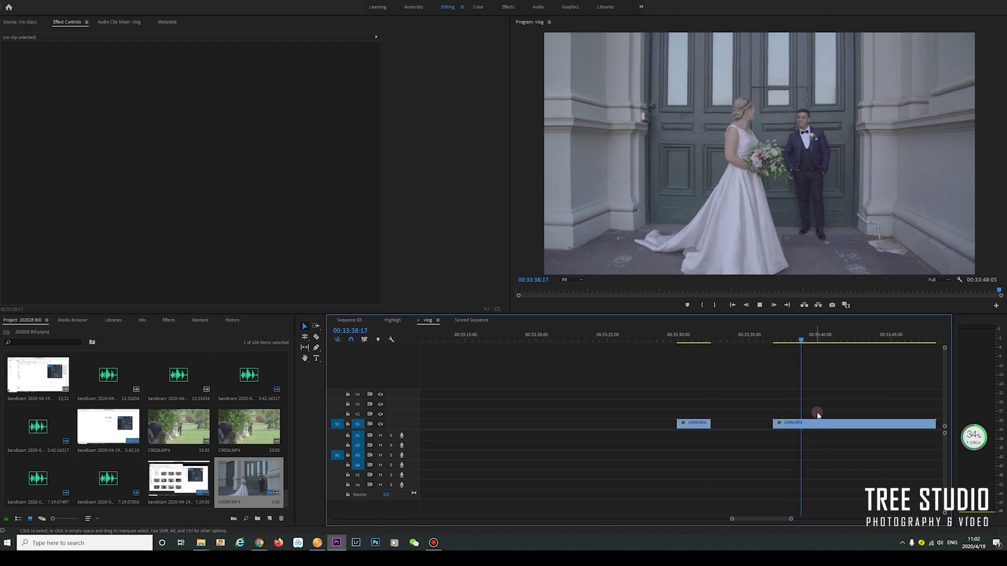
key(minus)
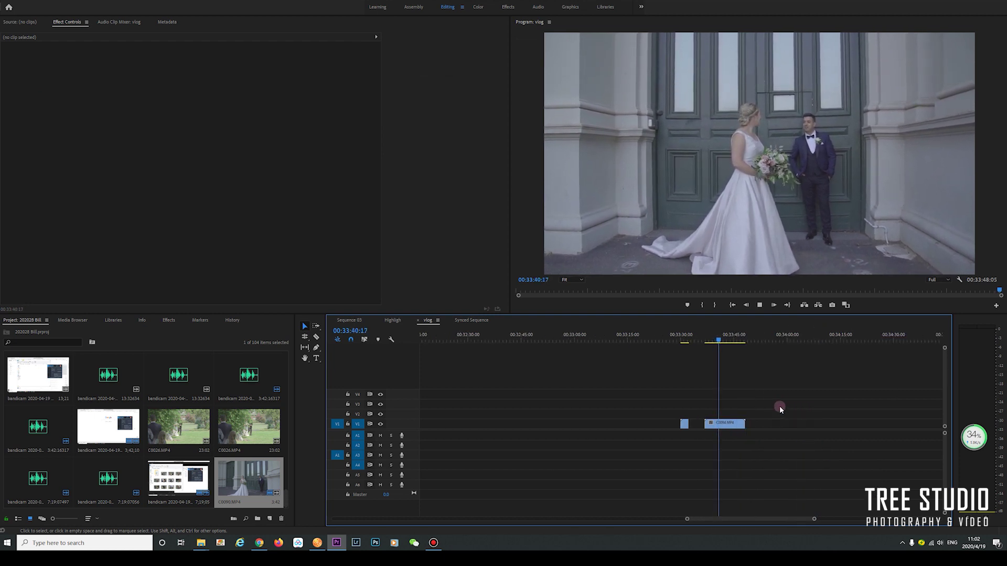
- Delete C0094's front piece and slow the remaining clip to 50% speed
key(equal)
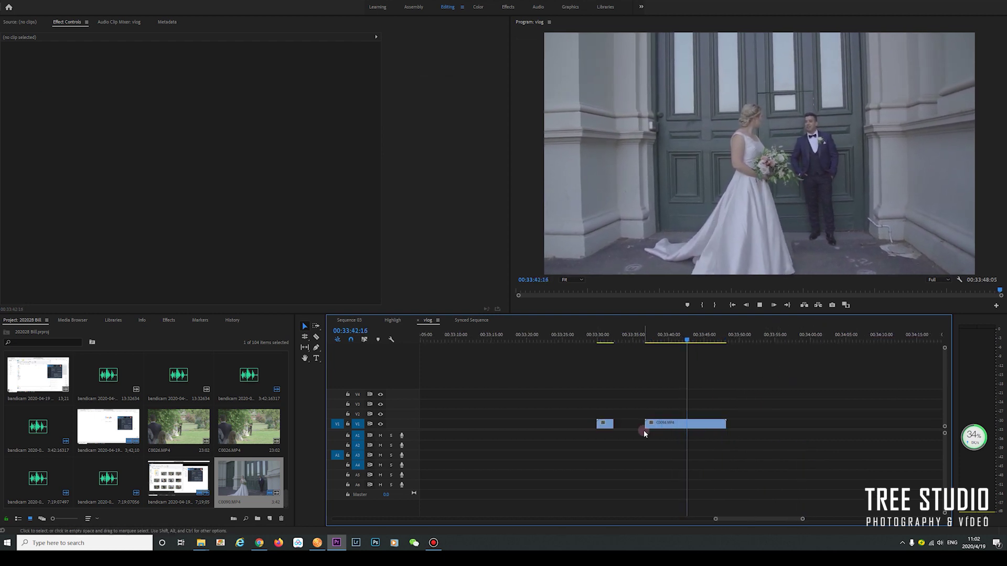
key(space)
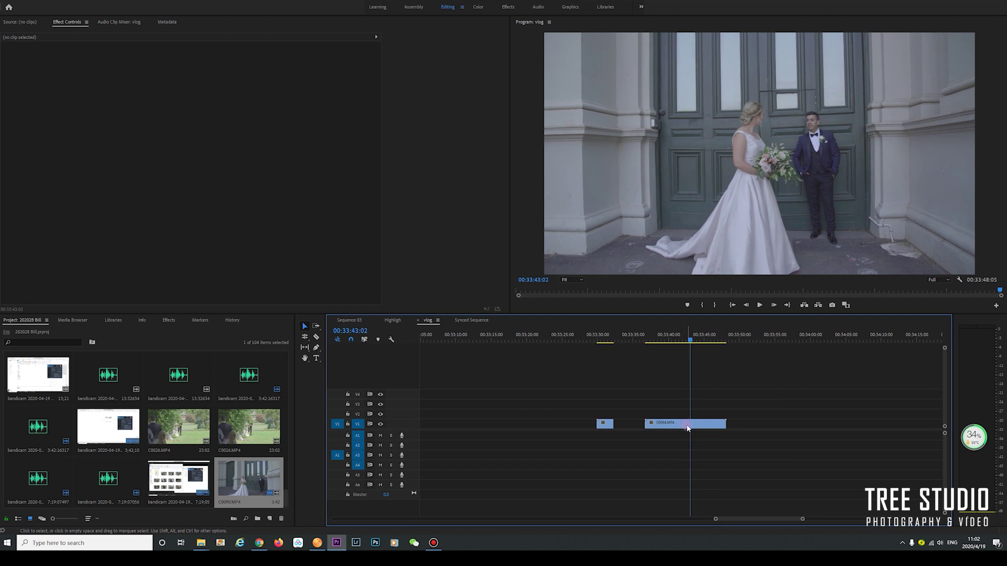
click(660, 426)
key(Delete)
right_click(709, 424)
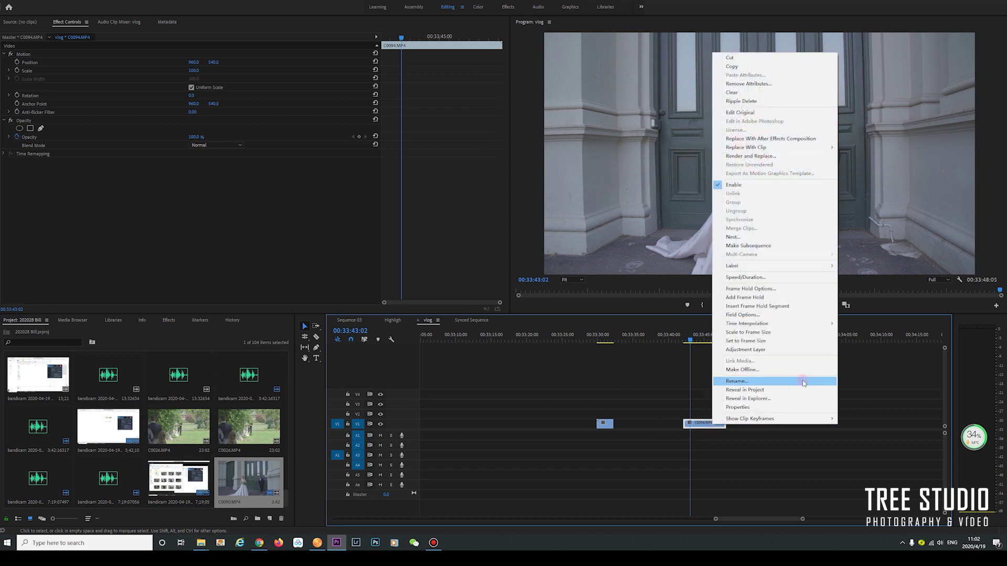
click(815, 278)
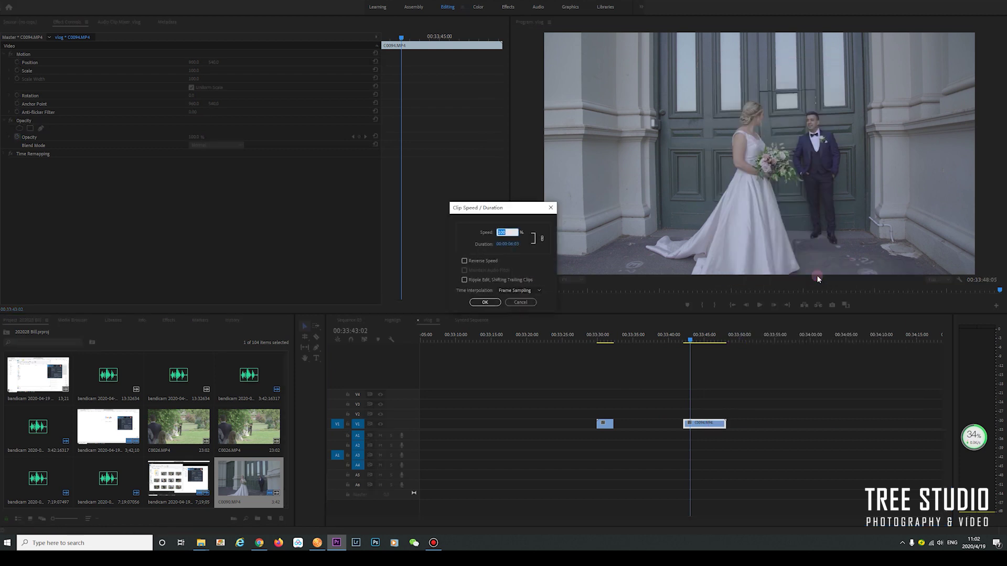
text(50)
key(Return)
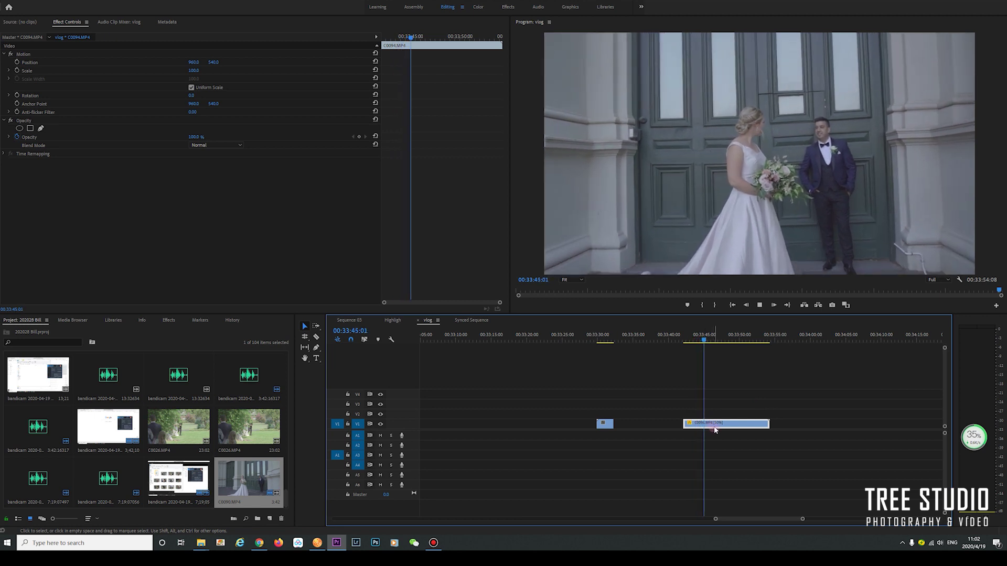
- Preview the slowed clip up to 00:33:51:13, then remove C0094 from the timeline
click(731, 334)
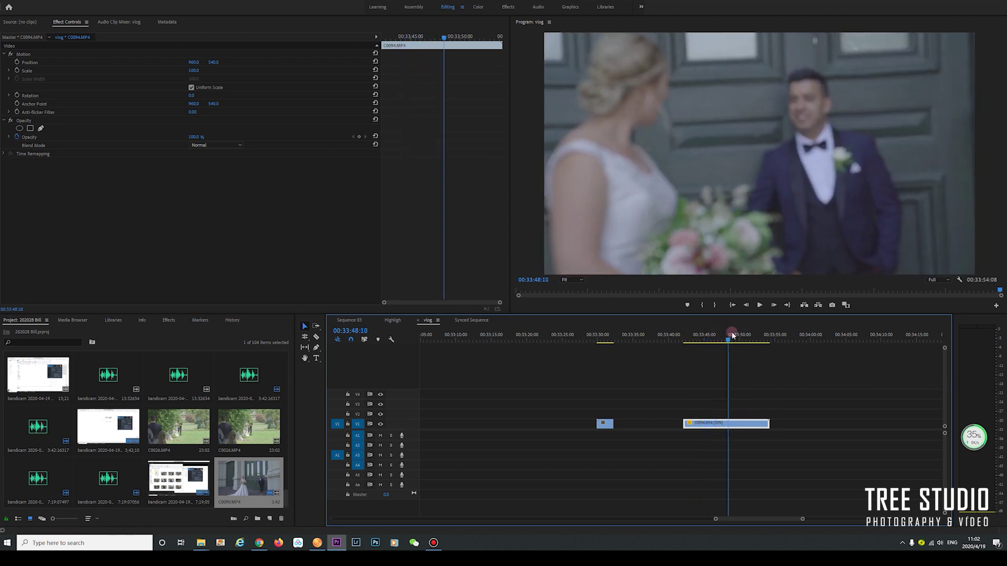
mouse_move(733, 334)
mouse_down()
mouse_move(752, 332)
mouse_move(743, 334)
mouse_up()
click(710, 444)
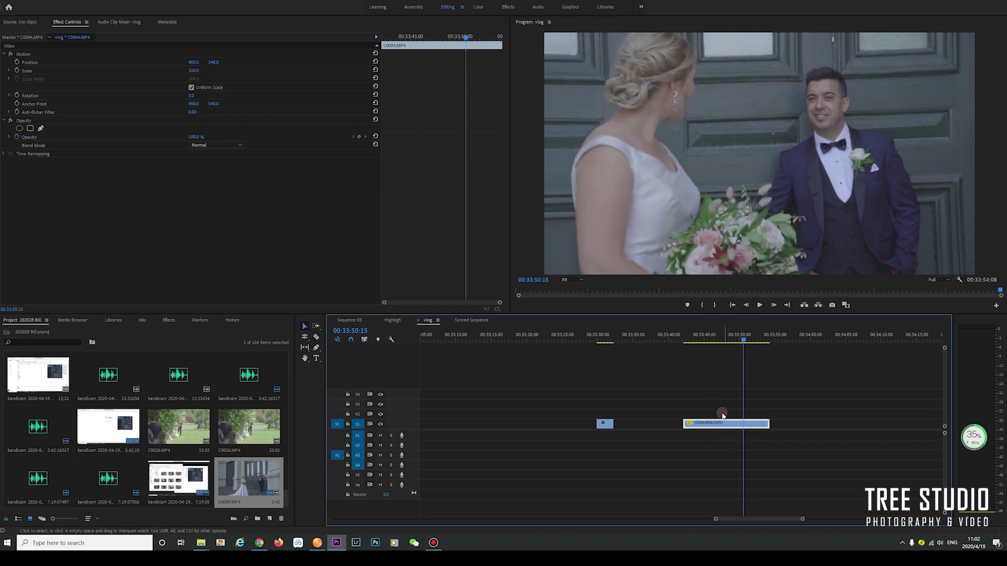
key(Delete)
key(alt+Tab)
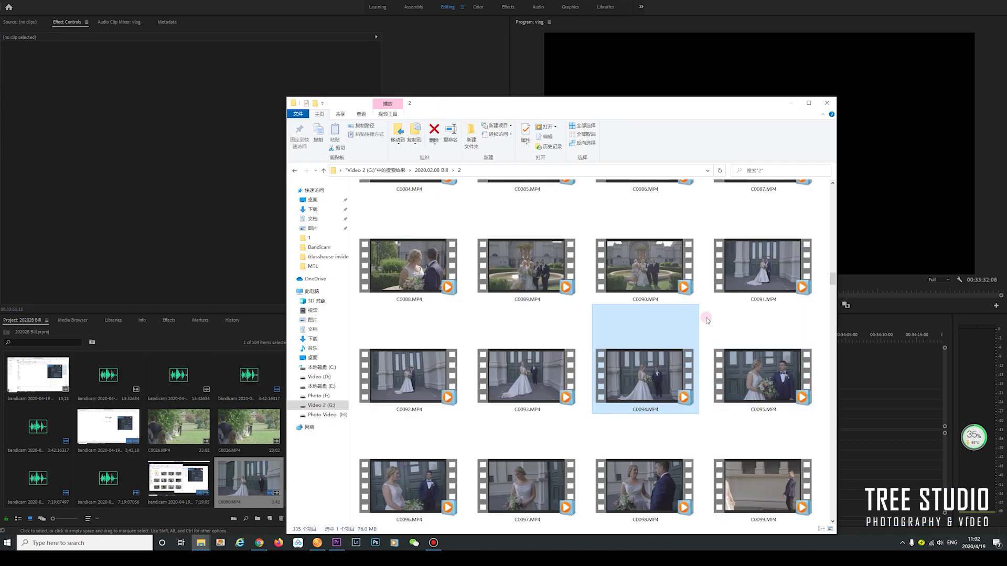
- Move the folder window aside and drag C0095.MP4 onto the timeline where C0094 was
click(773, 368)
drag(773, 368, 724, 56)
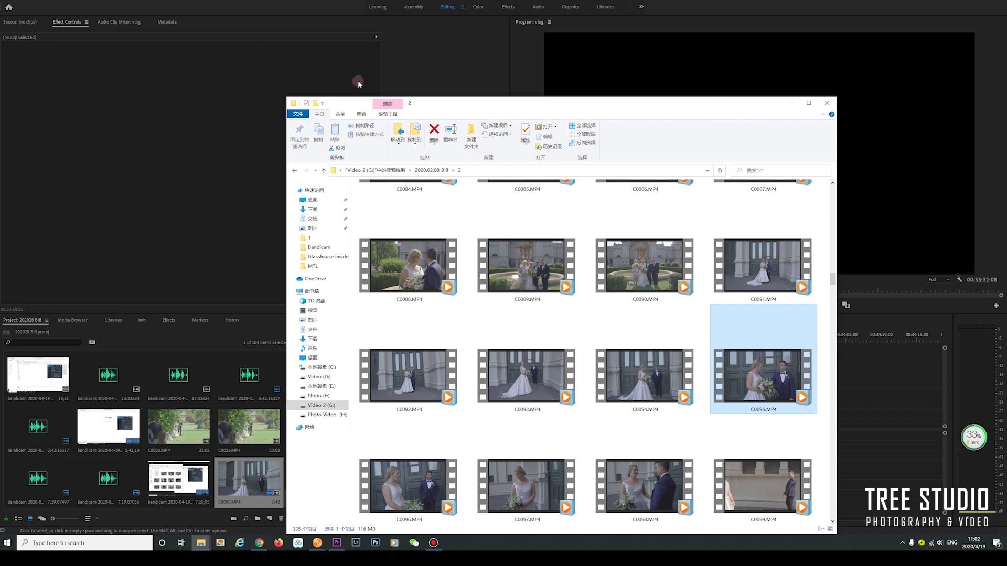
drag(461, 108, 85, 2)
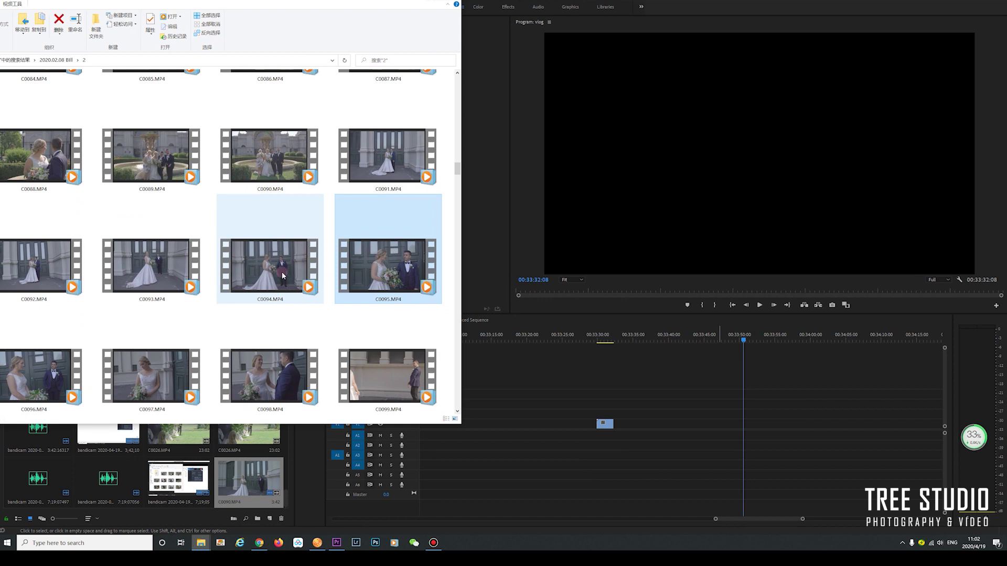
drag(636, 397, 680, 411)
click(693, 340)
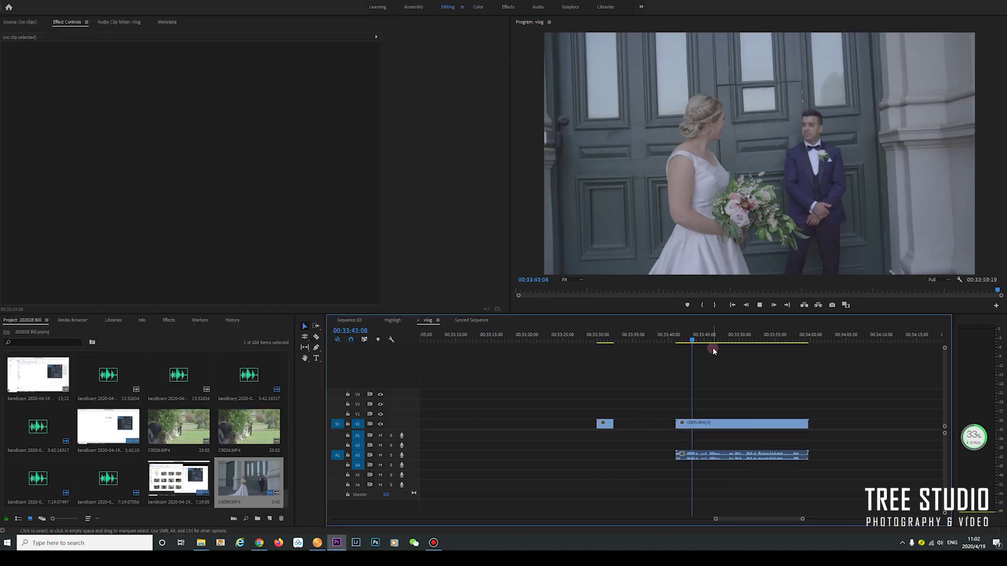
- Slow C0095 to 50% speed through Speed/Duration and play it back
click(732, 455)
click(708, 411)
click(686, 338)
key(equal)
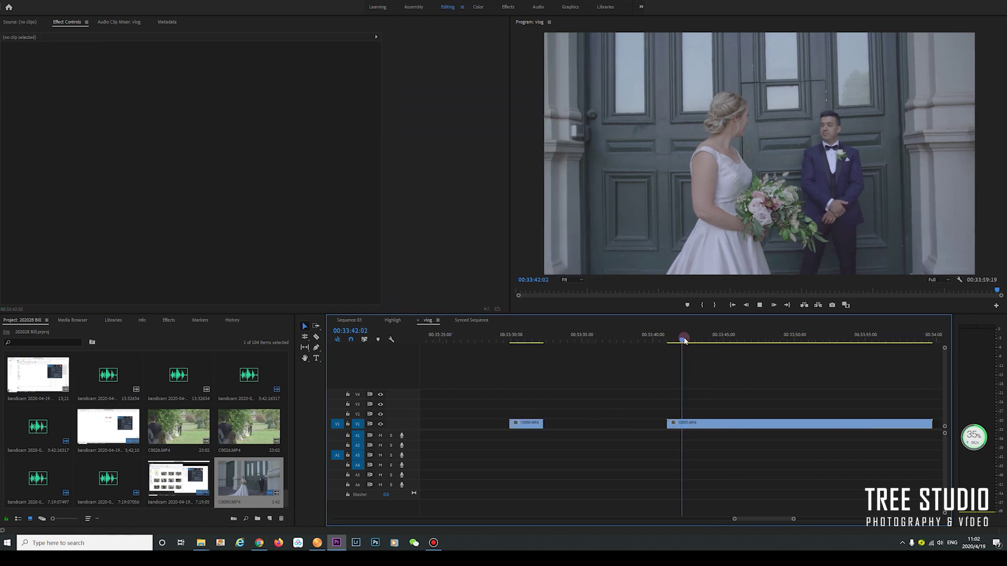
key(space)
key(space)
click(752, 424)
right_click(751, 425)
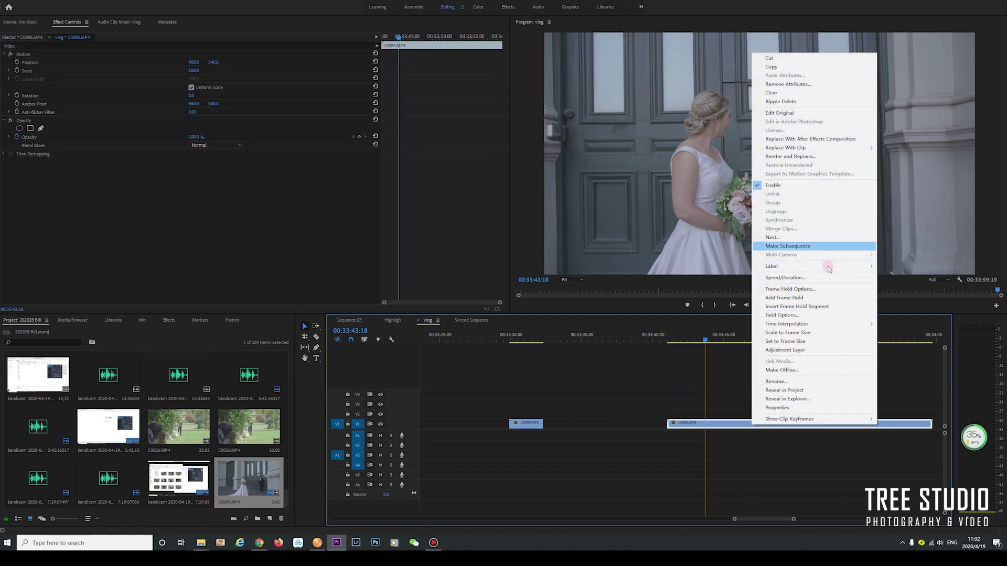
click(842, 278)
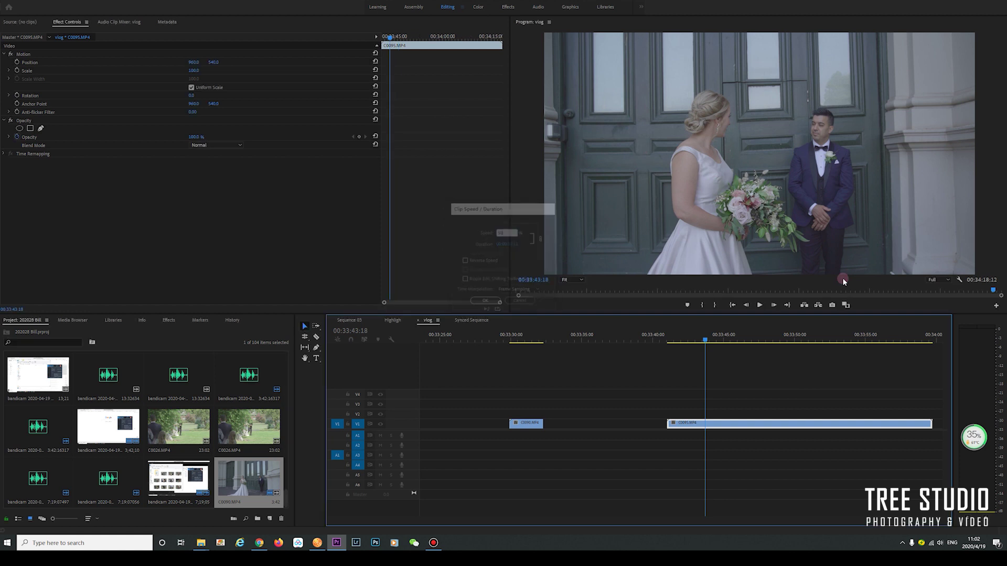
key(space)
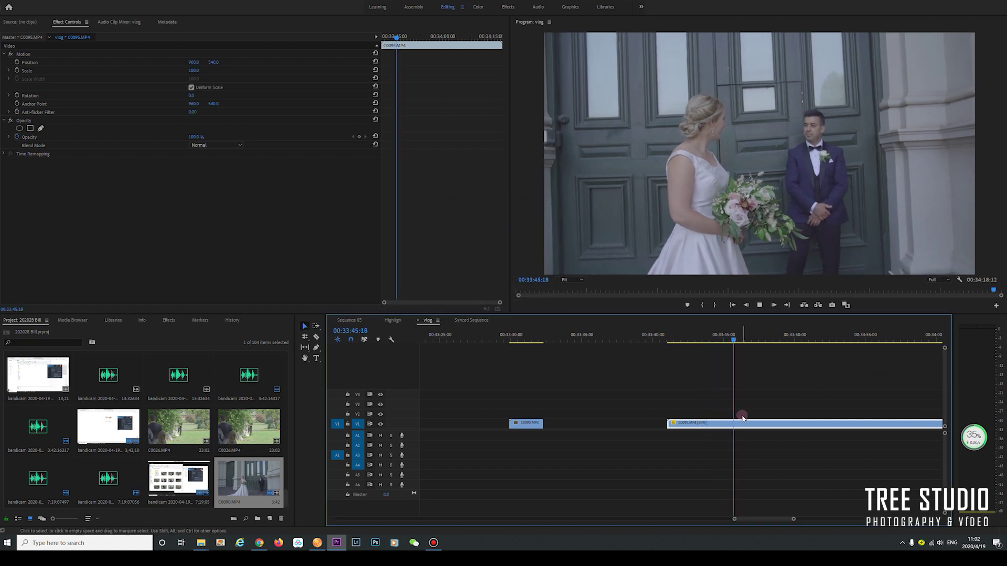
key(space)
- Delete C0095's opening section so it starts around 00:33:46:24, then review it
key(x)
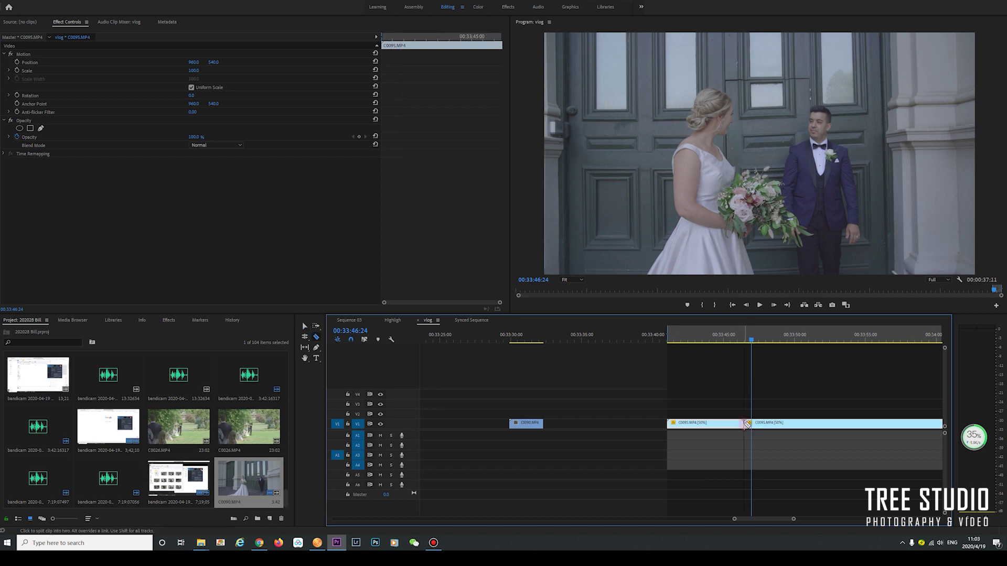
key(Delete)
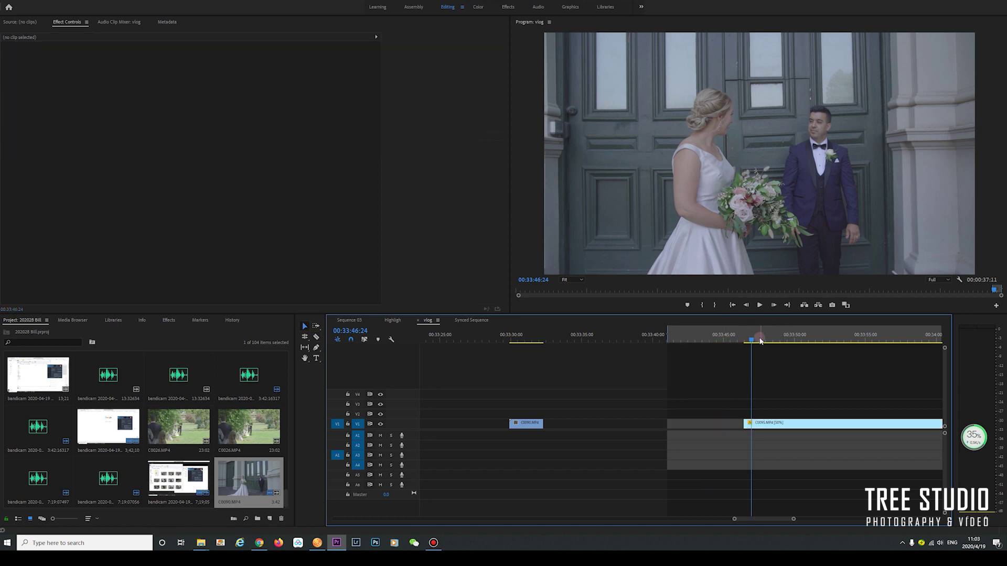
click(746, 341)
key(space)
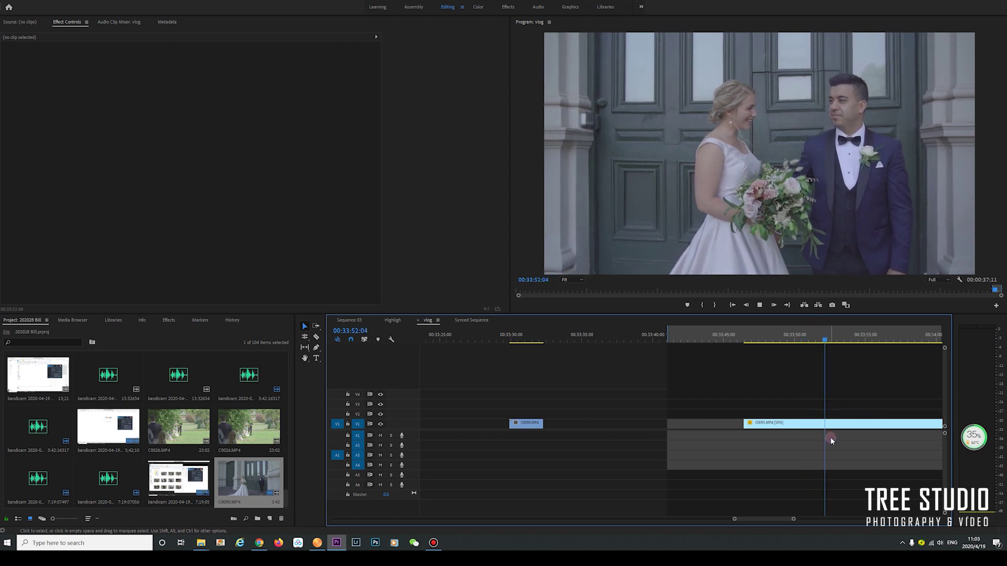
key(space)
key(x)
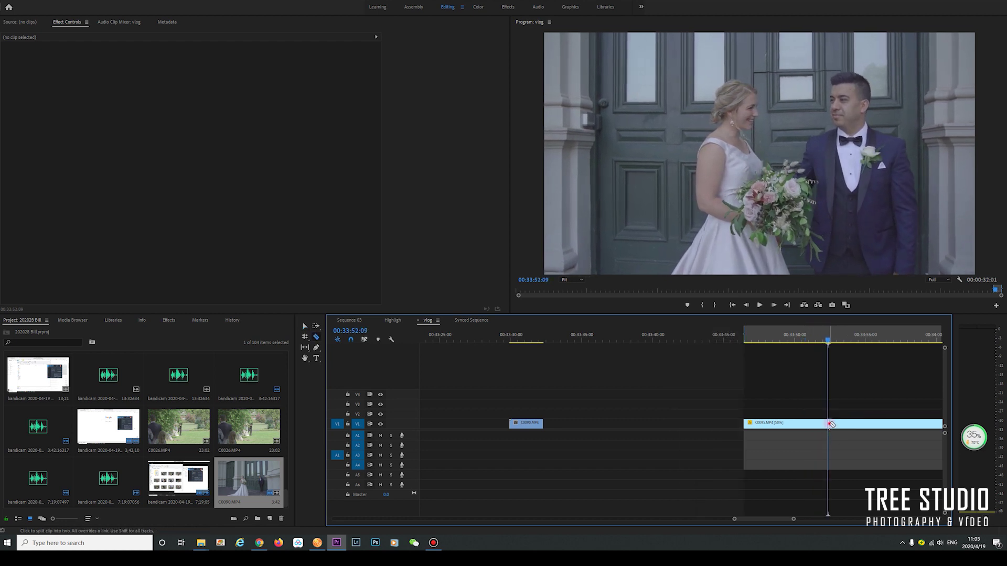
- Preview ahead to 00:34:11:14 and ripple-delete the middle section of C0095
key(minus)
key(minus)
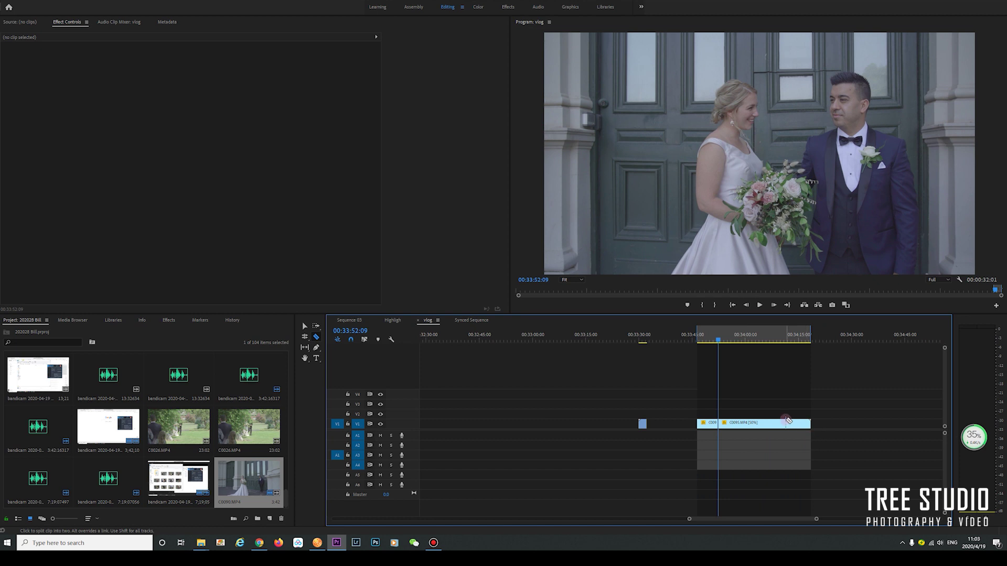
drag(721, 346, 783, 356)
key(space)
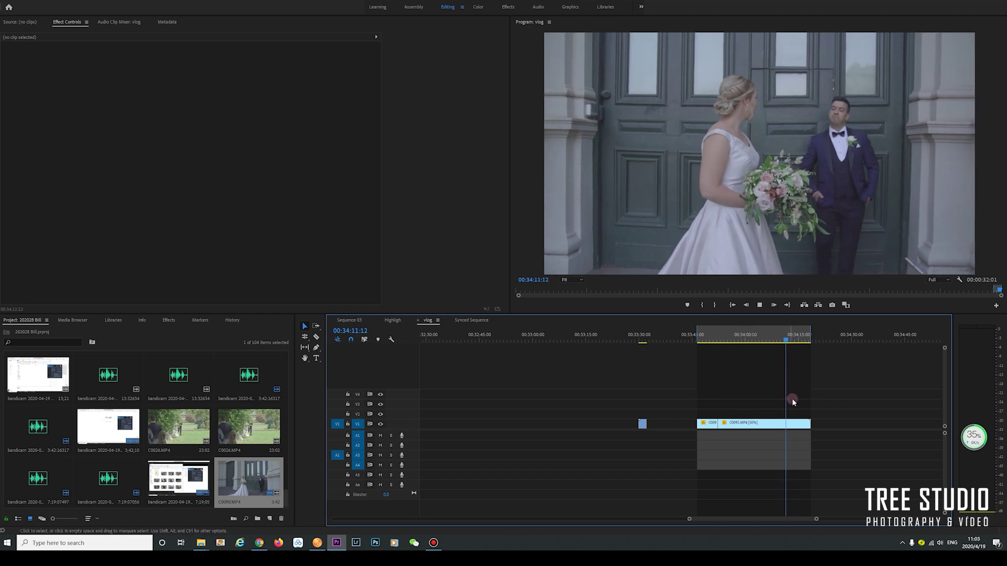
key(x)
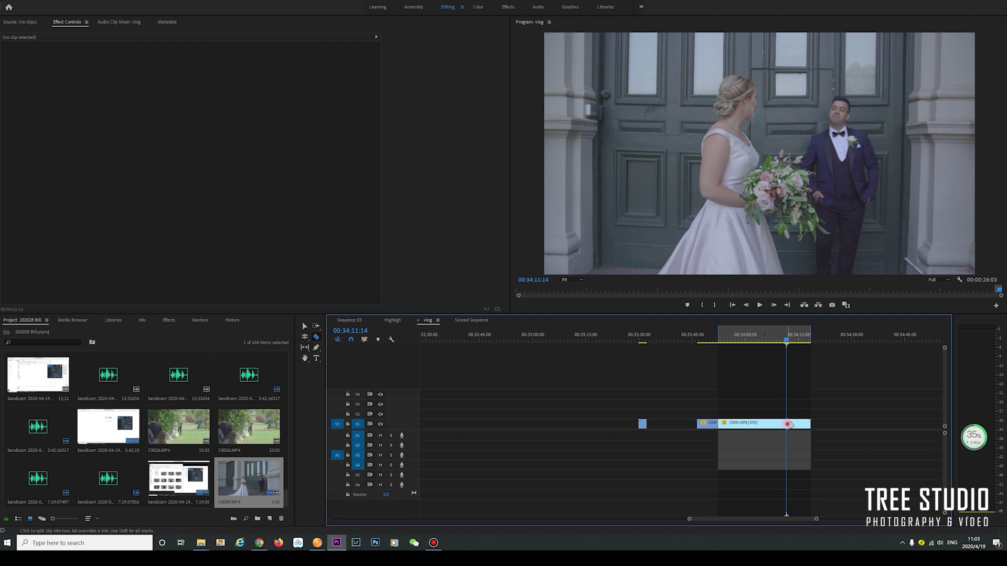
click(766, 429)
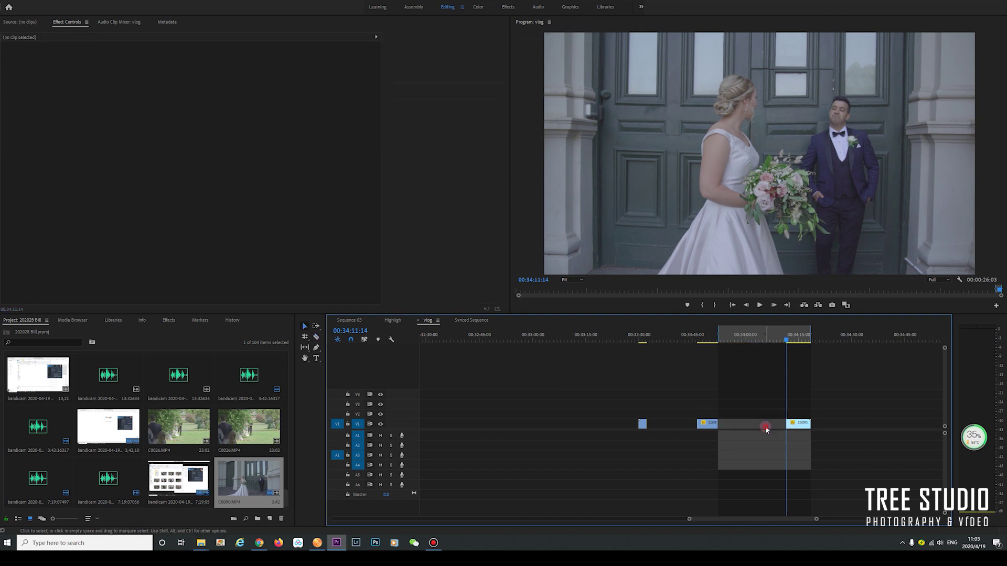
key(shift+Delete)
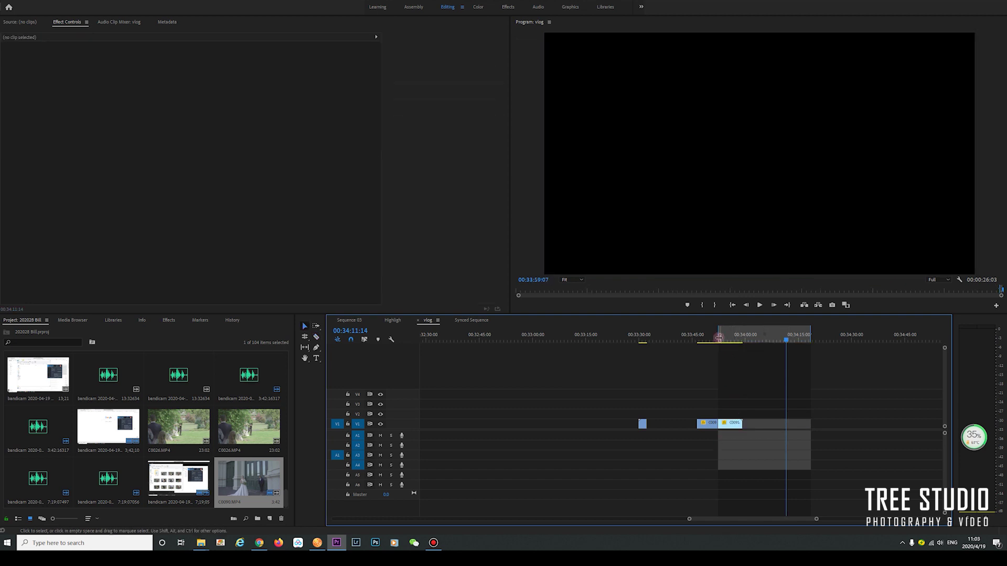
- Delete the later C0095 piece so the clip ends near 00:33:51, then play back
click(711, 342)
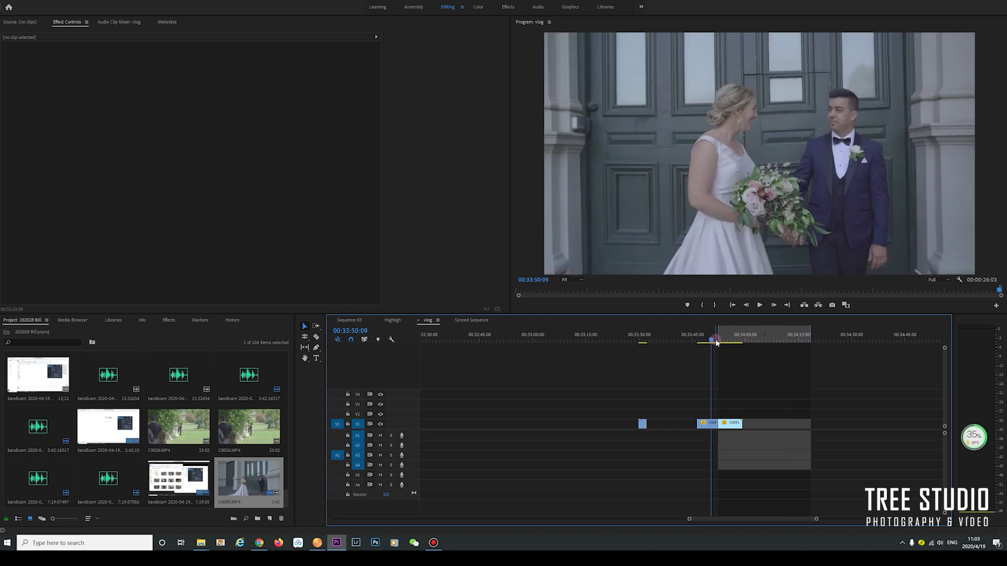
key(=)
key(space)
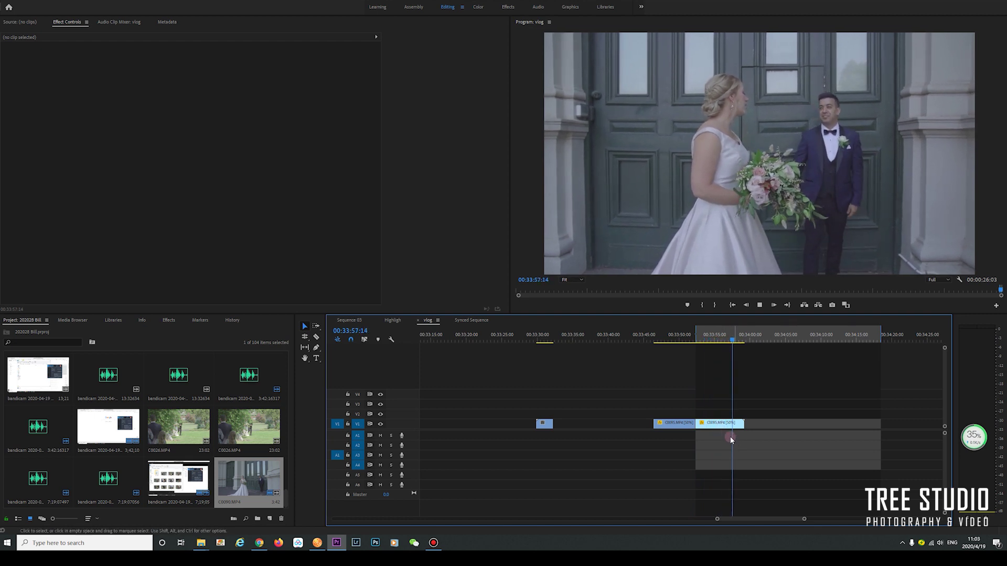
drag(711, 408, 734, 437)
key(Delete)
click(674, 340)
key(space)
key(space)
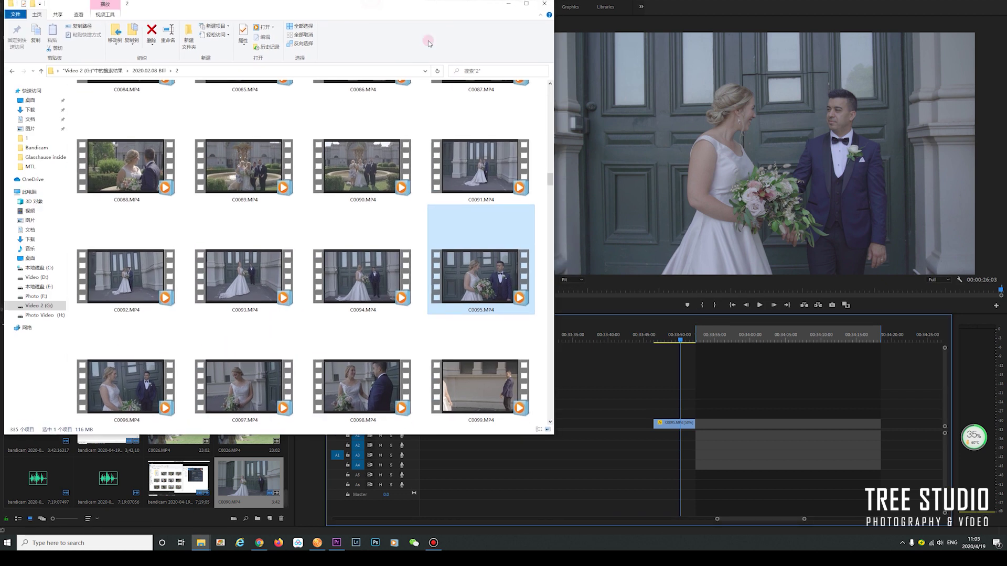
- Drag C0096.MP4 from folder 2 onto V1 and close the gap after C0095
click(150, 415)
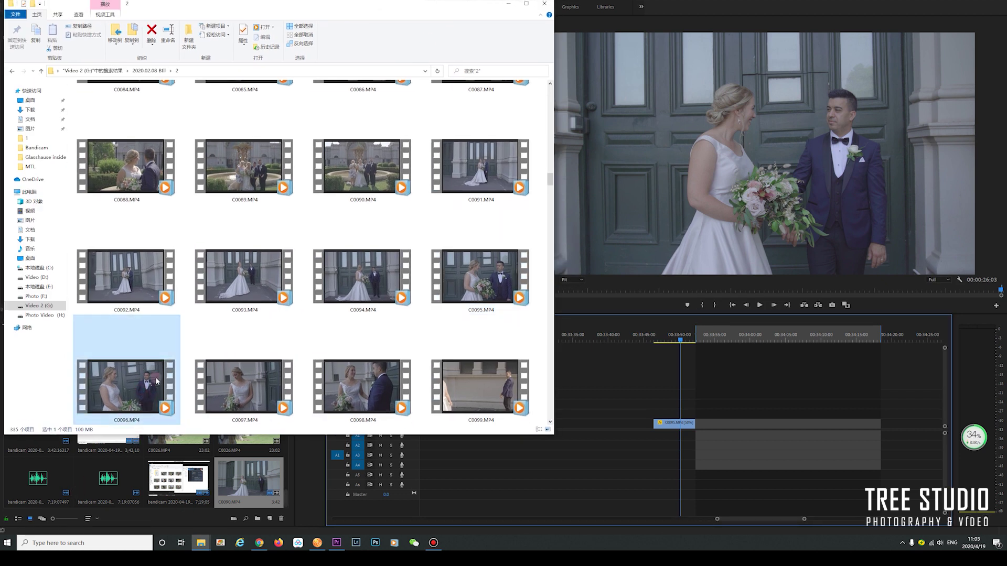
drag(298, 423, 741, 426)
key(Delete)
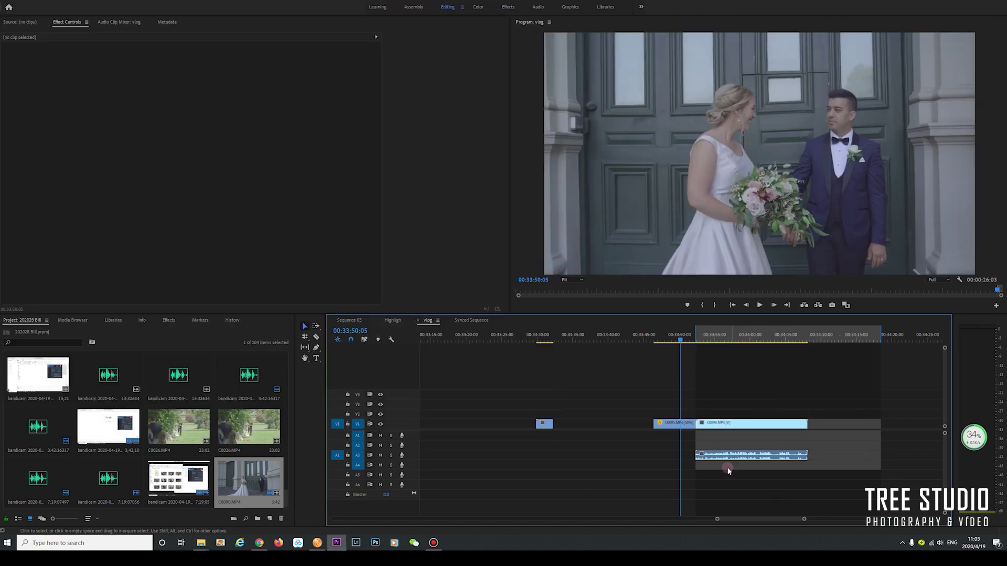
- Delete C0096's A3 audio, keep only its video, and play the clip for review
key(Delete)
click(695, 376)
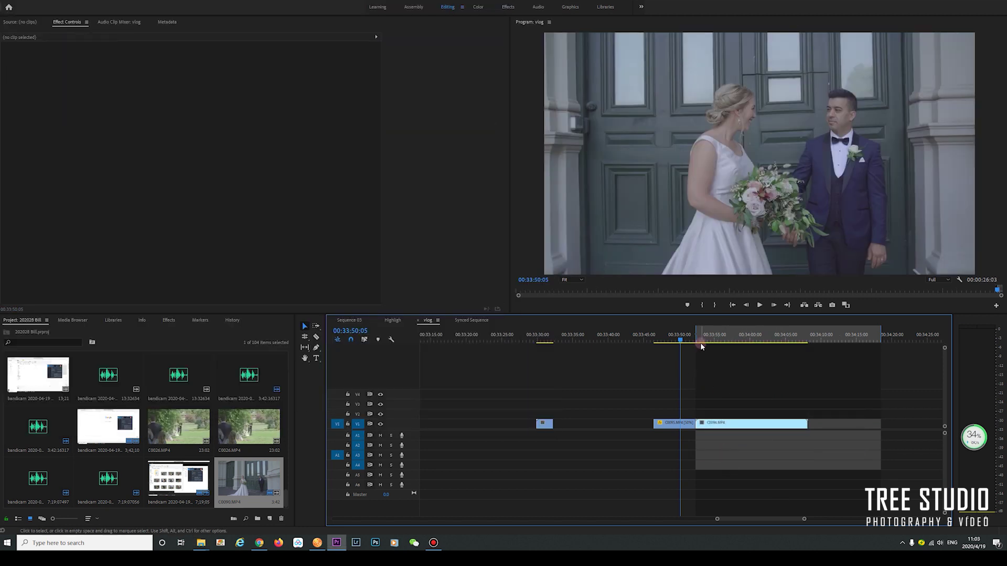
click(702, 341)
key(space)
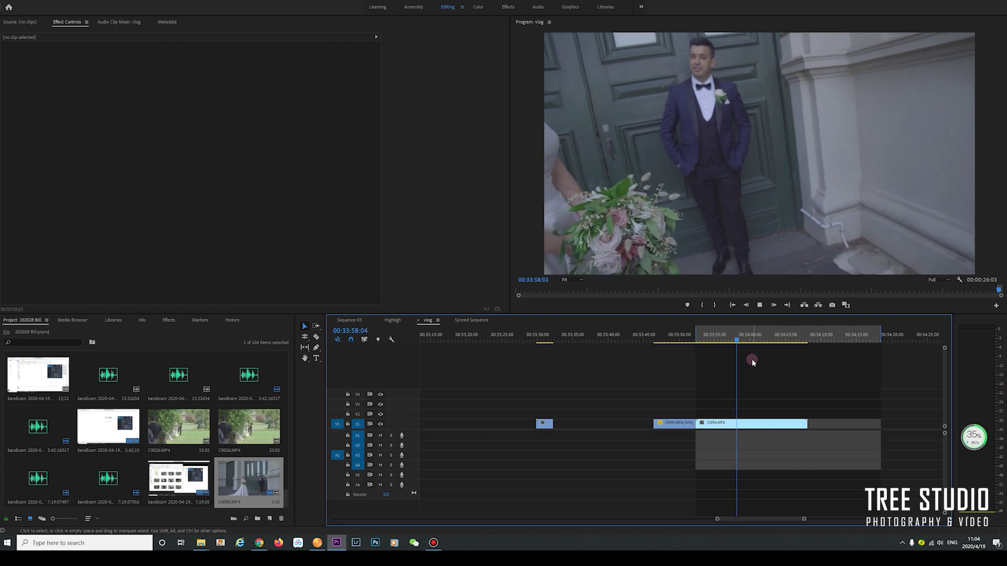
- Split C0096 at 00:34:01:12 and delete the tail after the cut
click(760, 340)
click(761, 340)
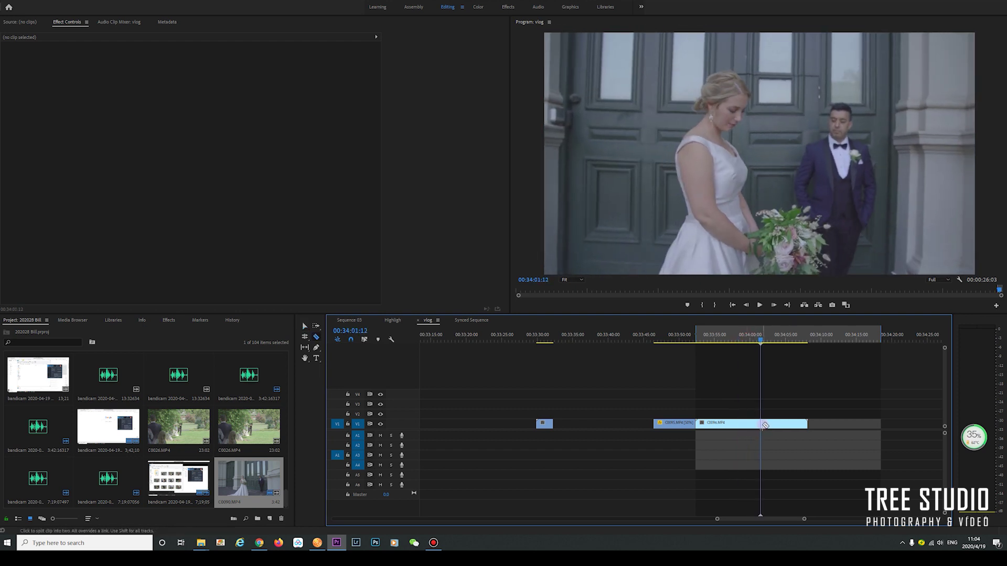
key(v)
click(731, 424)
key(Delete)
click(704, 377)
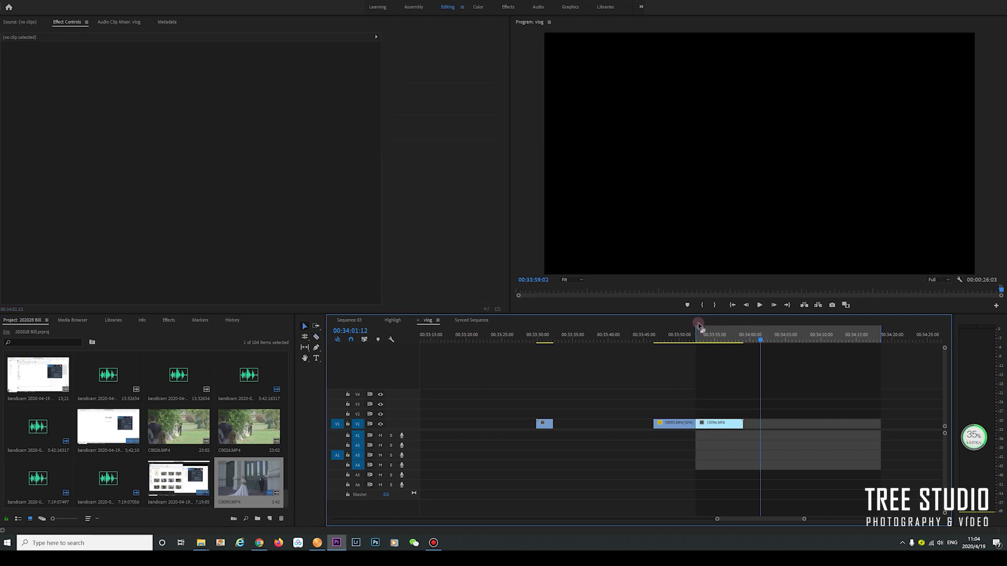
- Play back the trimmed C0096 and split it again at 00:33:57:18
drag(693, 332, 695, 337)
key(equal)
key(space)
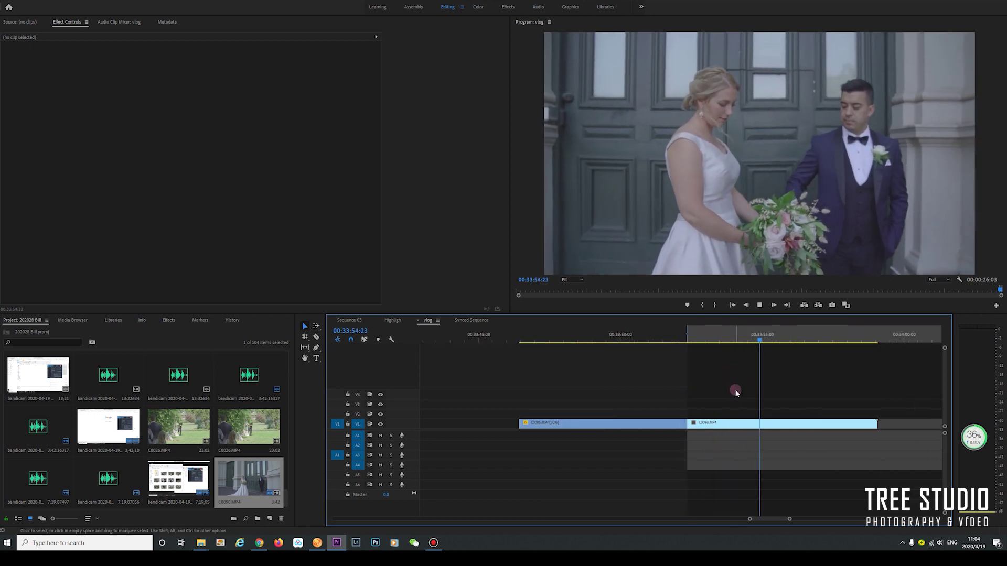
click(857, 408)
click(837, 425)
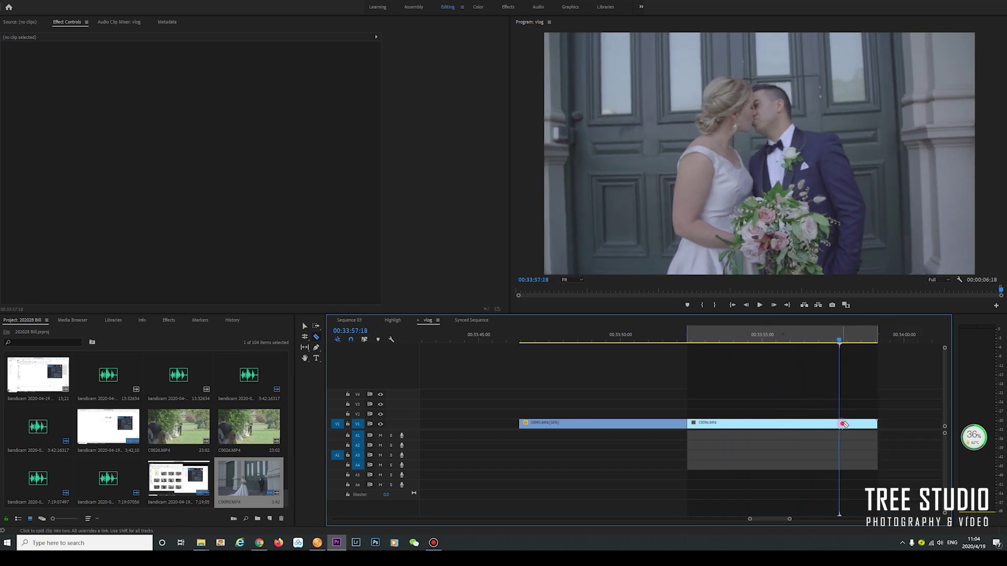
- Delete the piece of C0096 after 00:33:57:18
key(v)
click(847, 424)
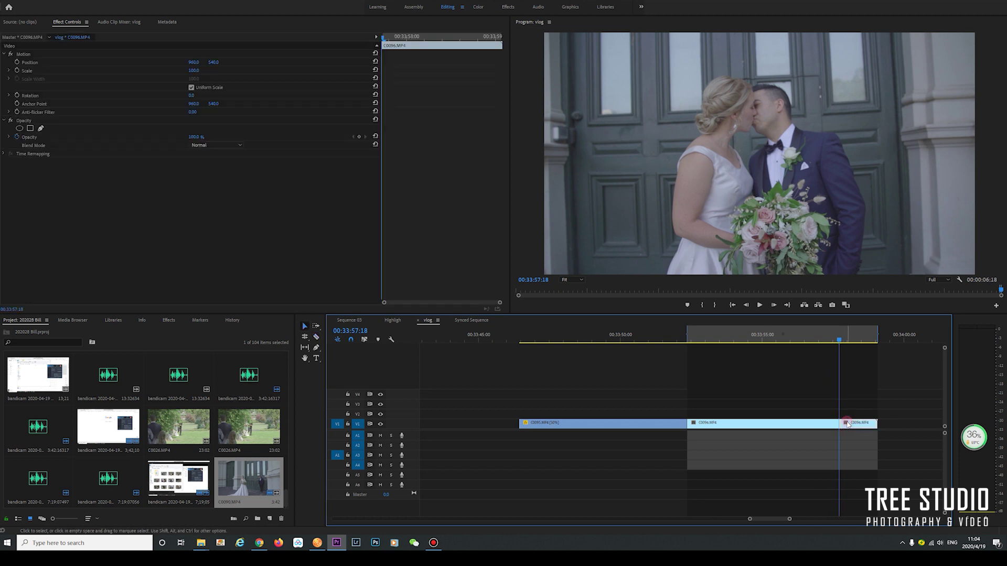
key(Delete)
- Set C0096's speed to 50% in Speed/Duration and play back the slowed clip
right_click(822, 424)
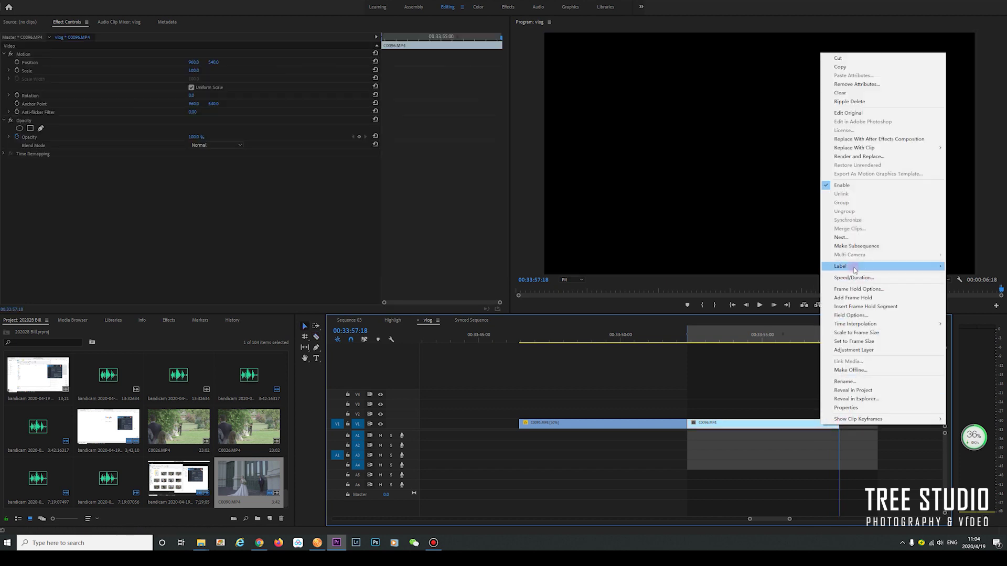
click(854, 277)
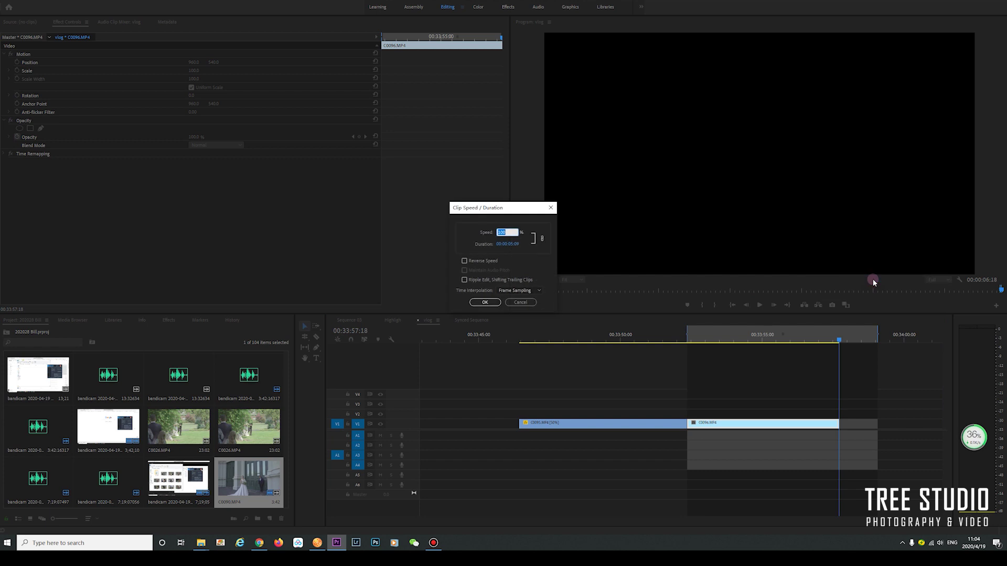
text(50)
key(Return)
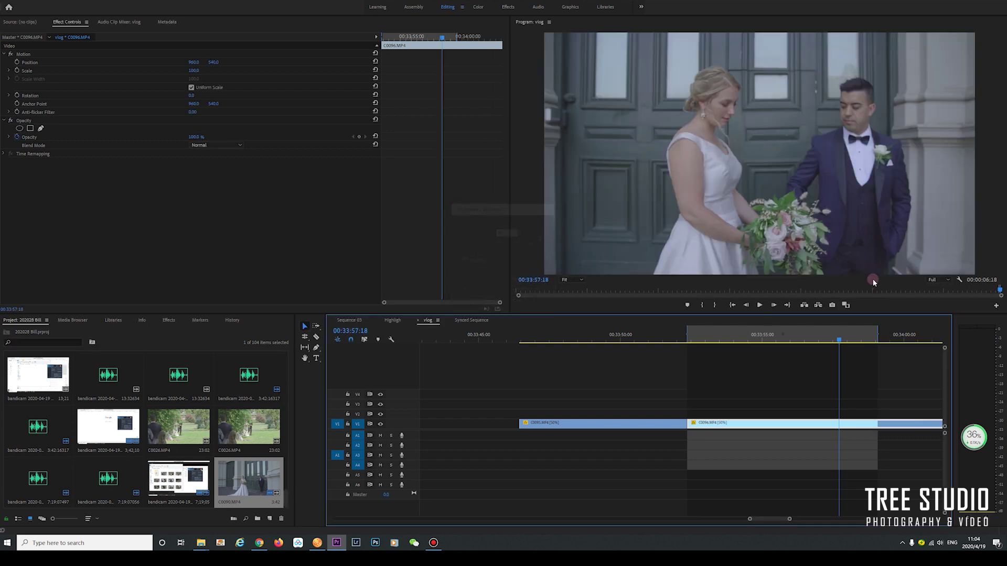
key(minus)
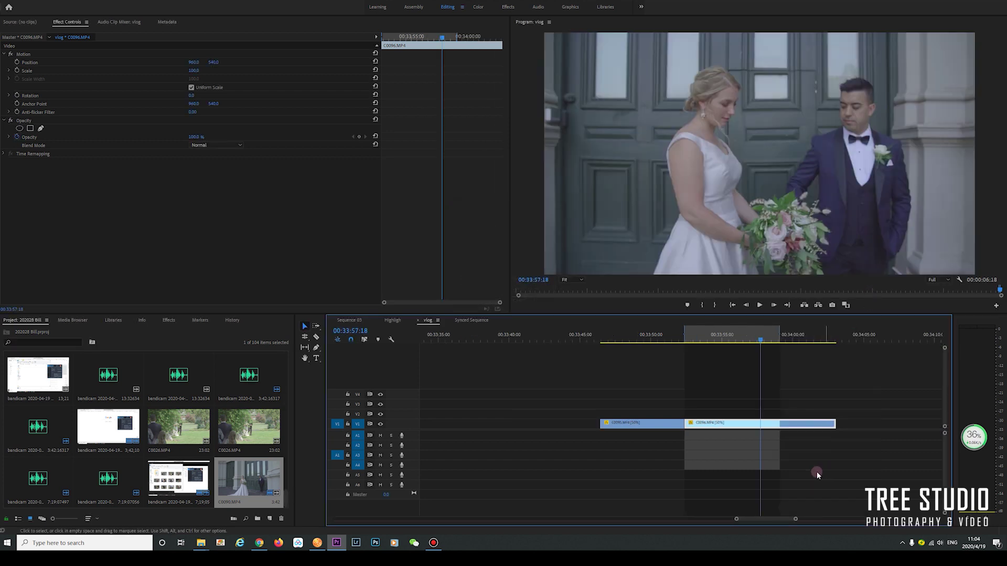
click(745, 348)
key(space)
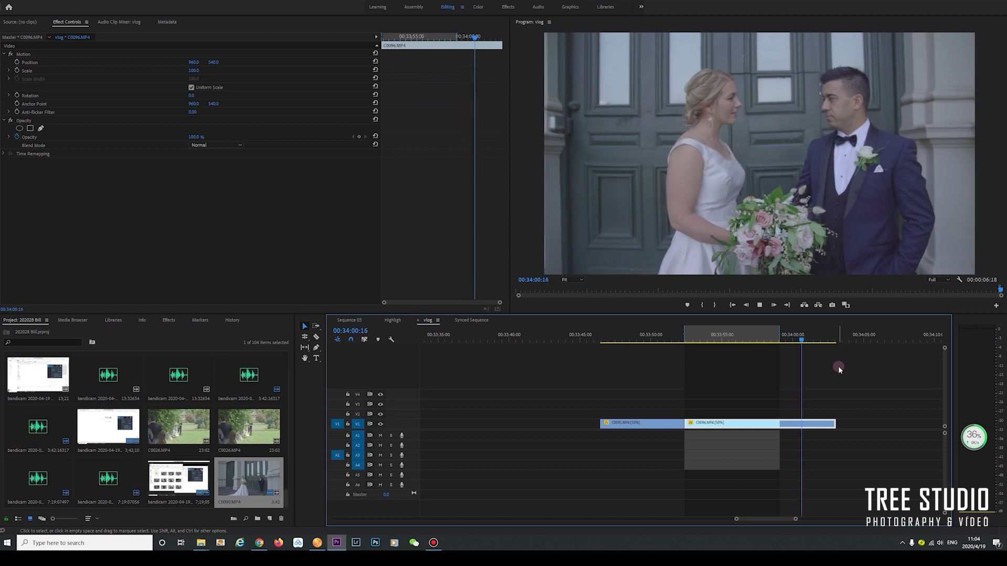
- Stop playback at 00:33:58:21 and select C0097.MP4 in File Explorer
click(784, 295)
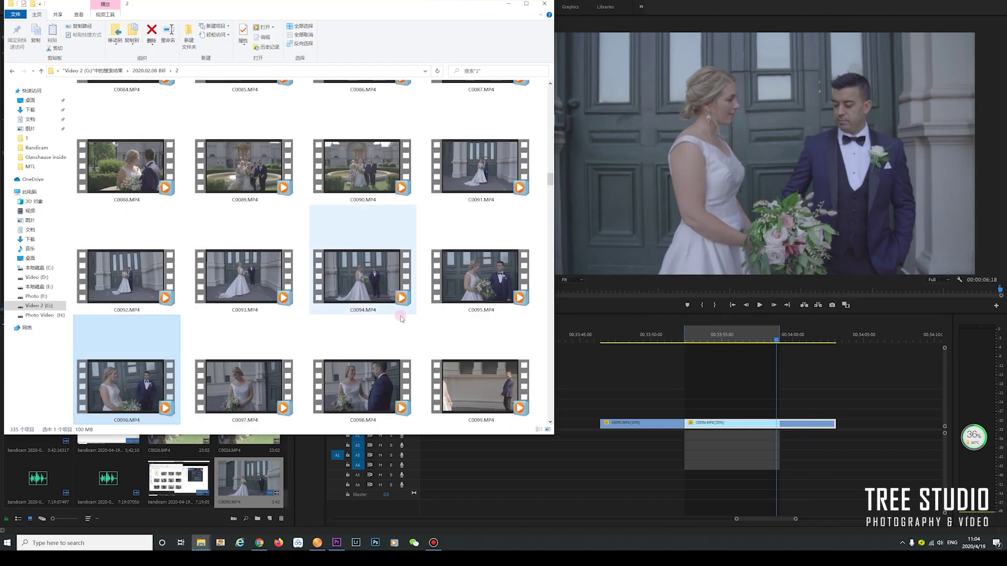
click(230, 411)
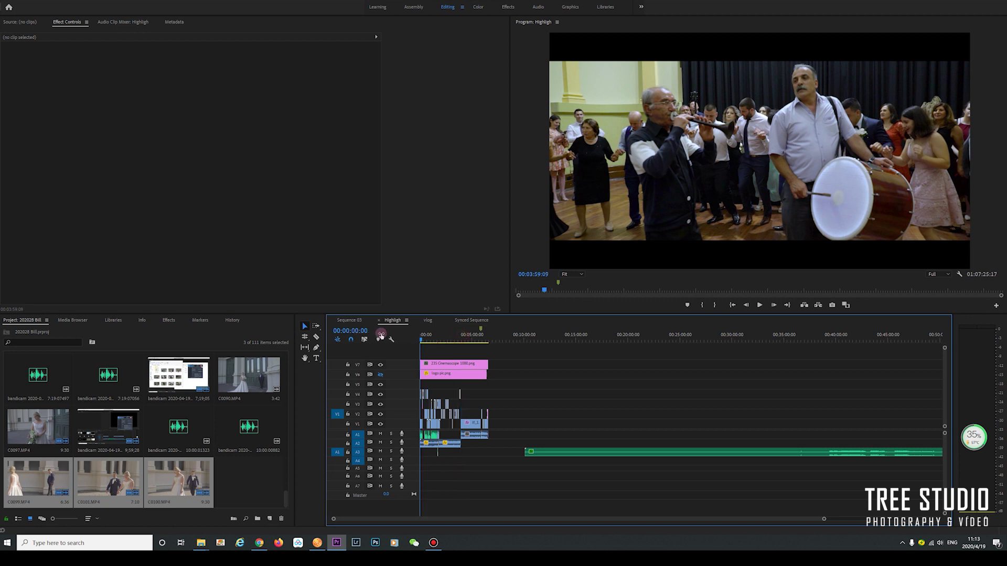
key(backslash)
key(space)
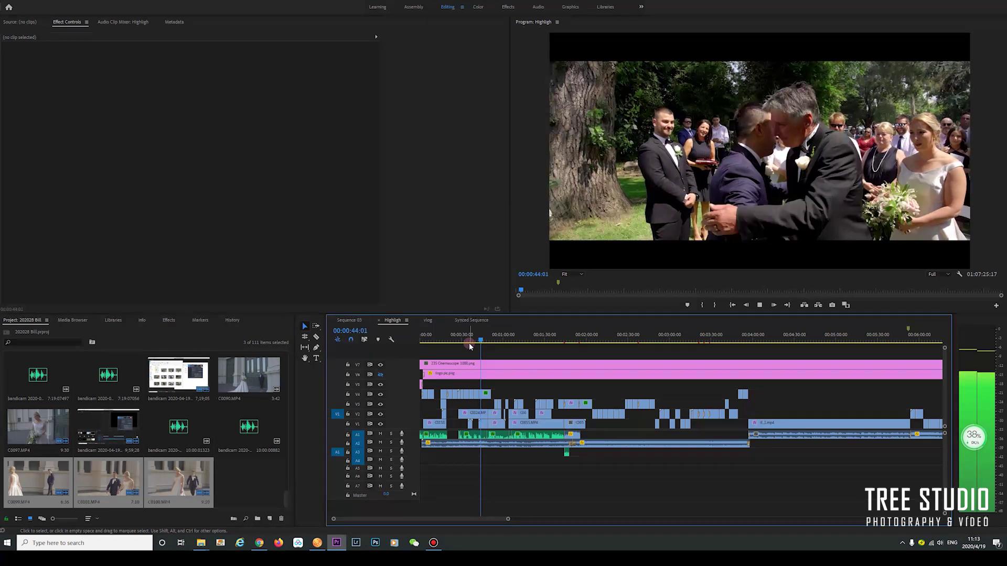
key(space)
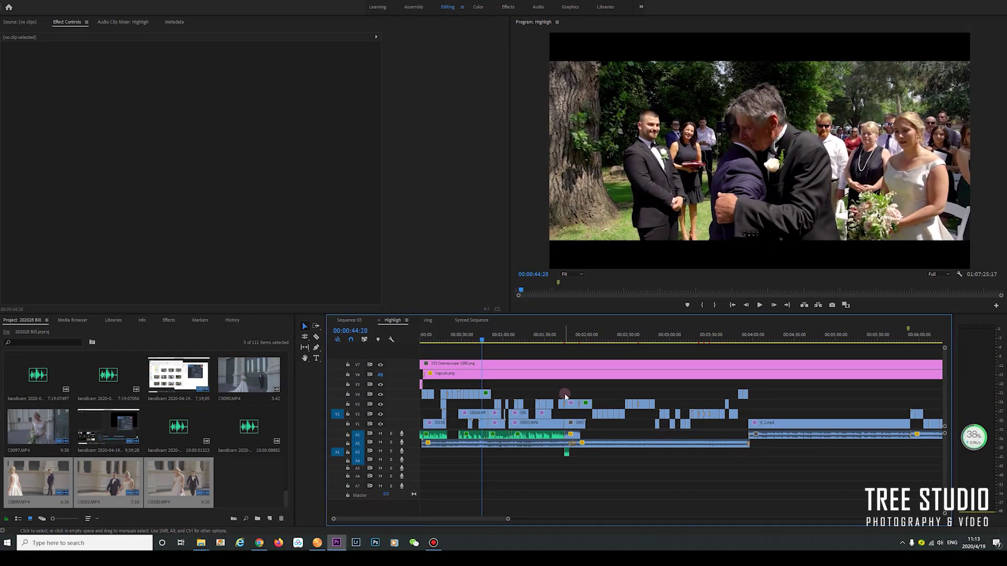
mouse_move(599, 339)
mouse_down()
mouse_move(585, 355)
mouse_move(583, 343)
mouse_up()
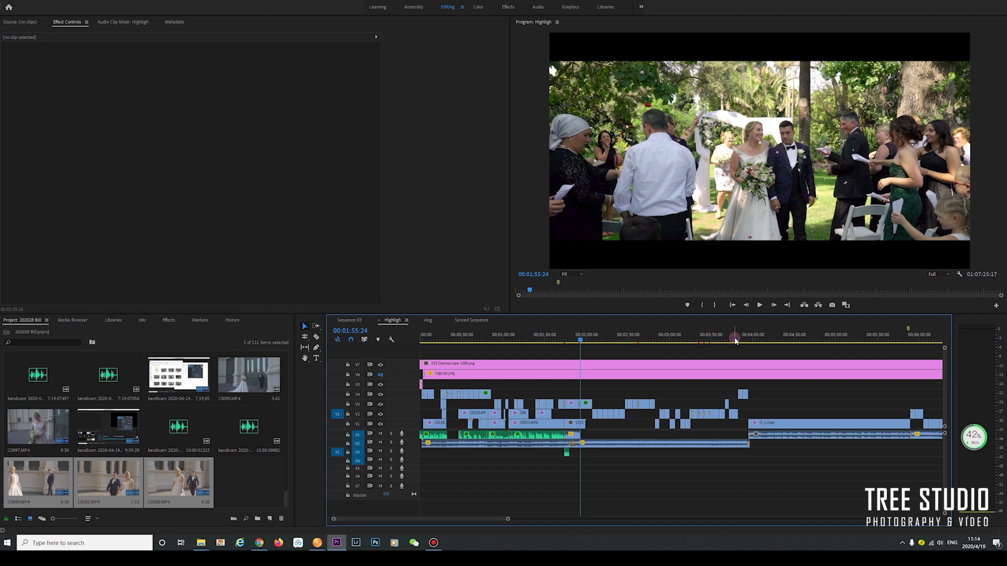
key(space)
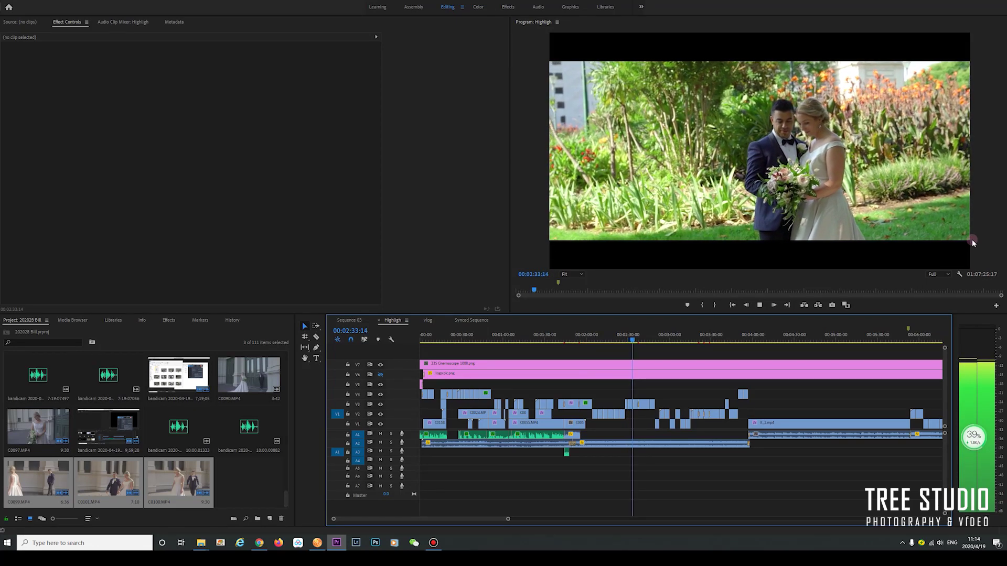
key(space)
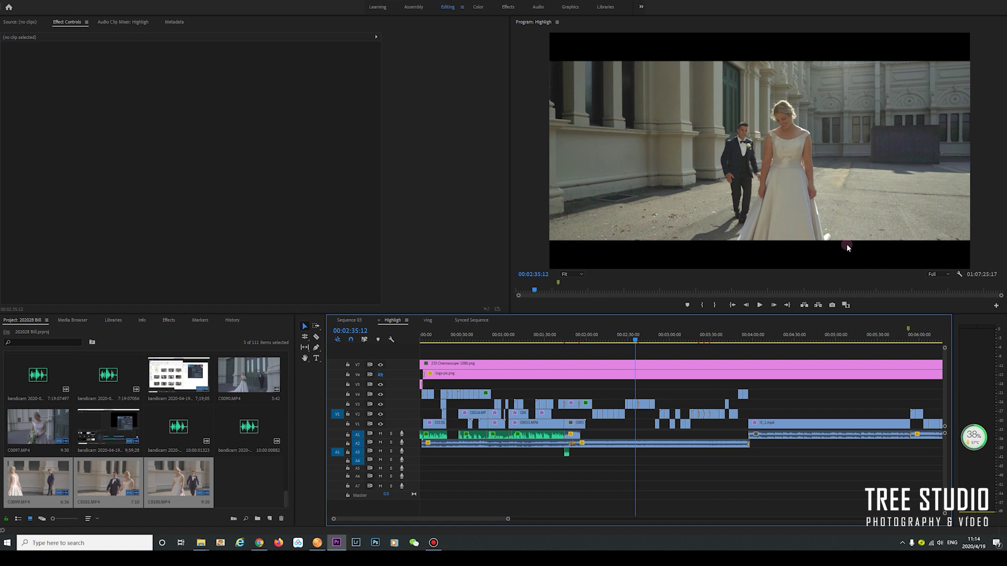
key(space)
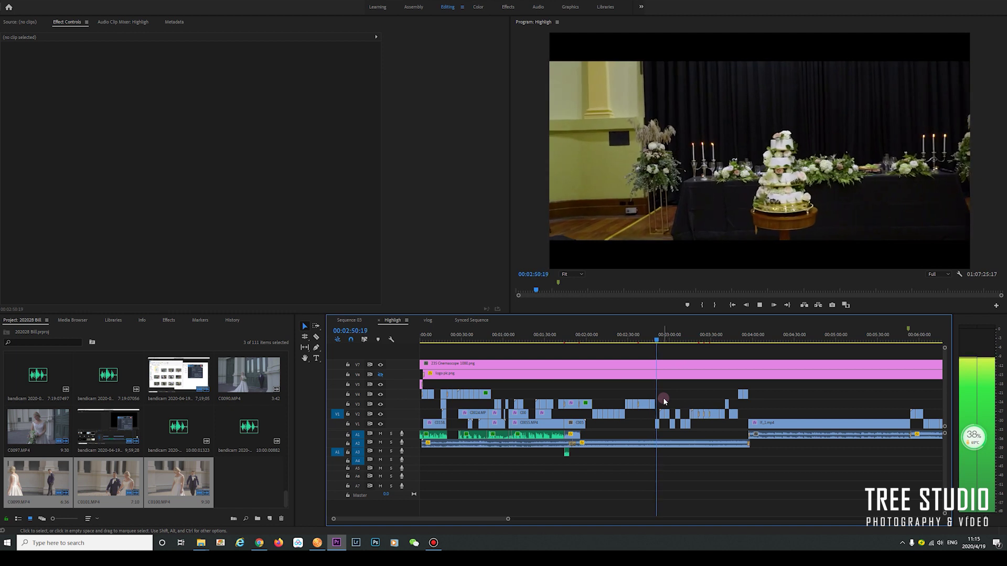
key(space)
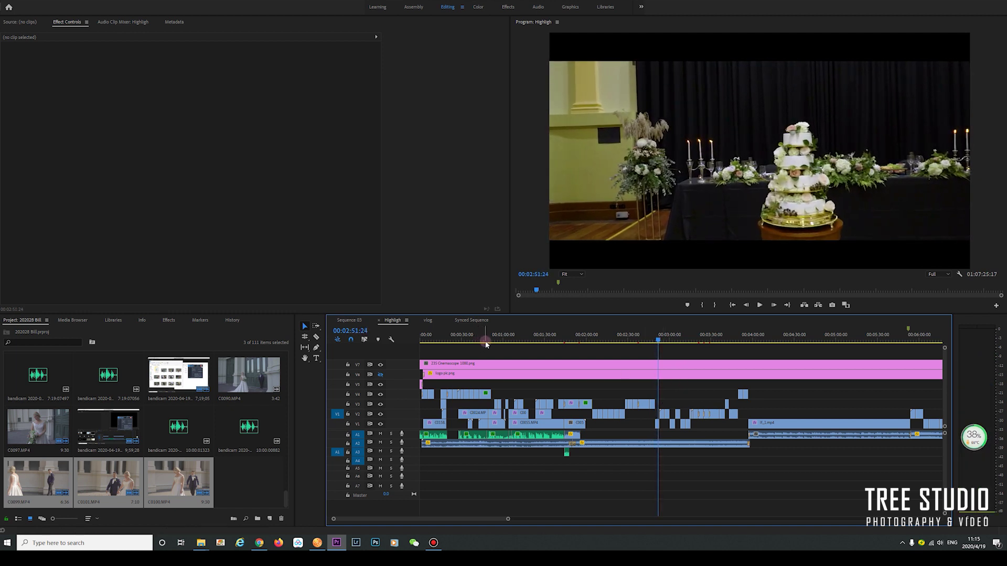
click(558, 341)
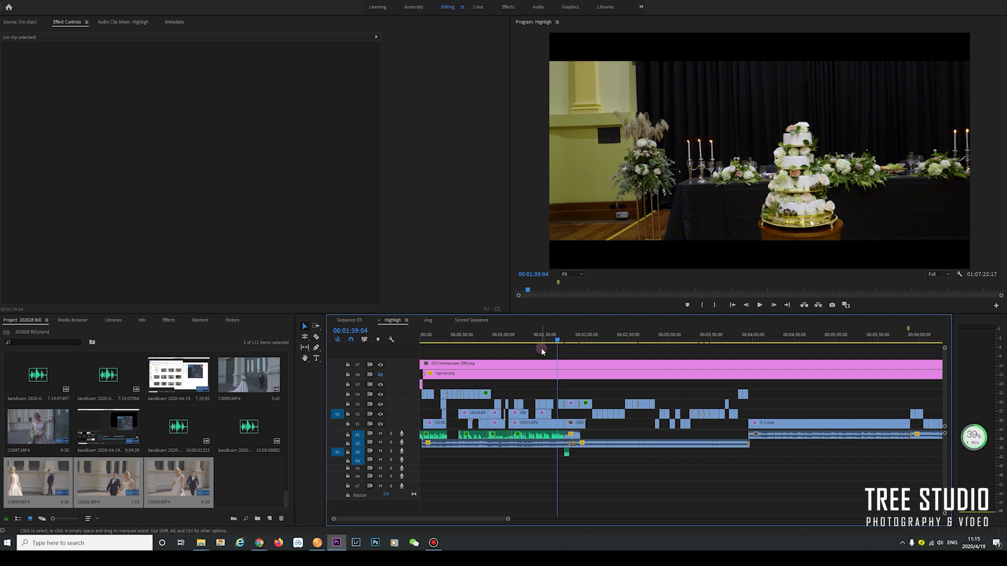
key(equal)
key(equal)
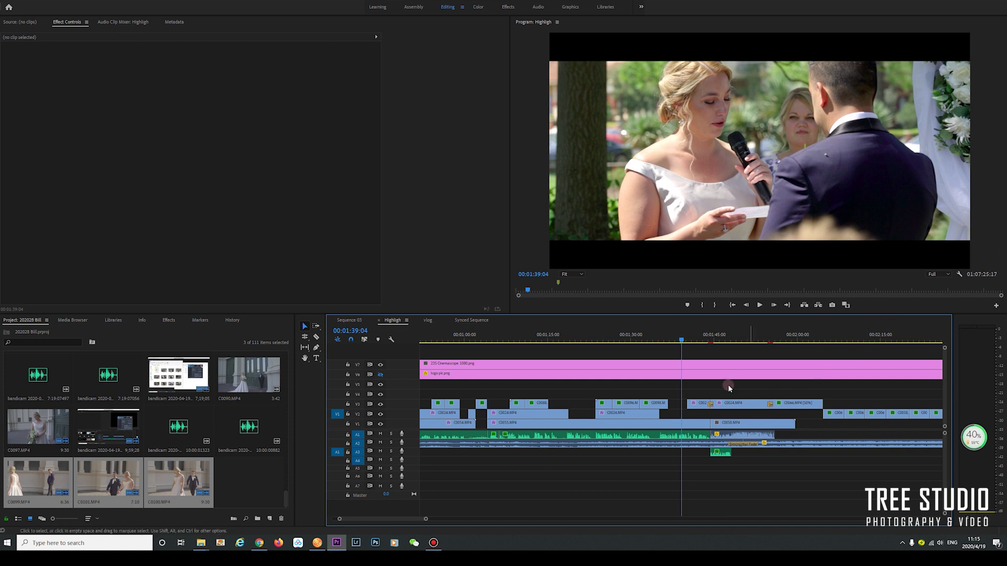
click(708, 340)
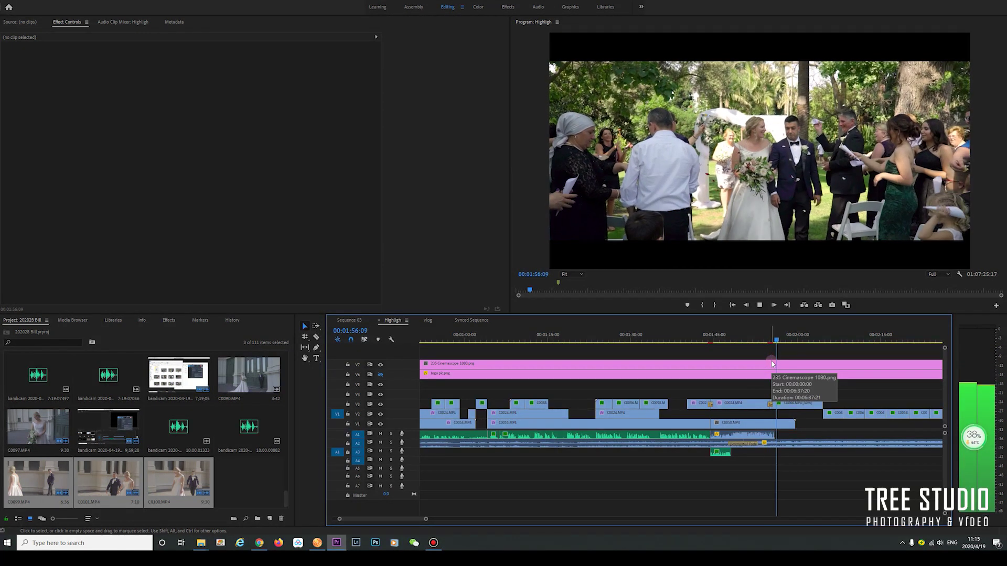
key(space)
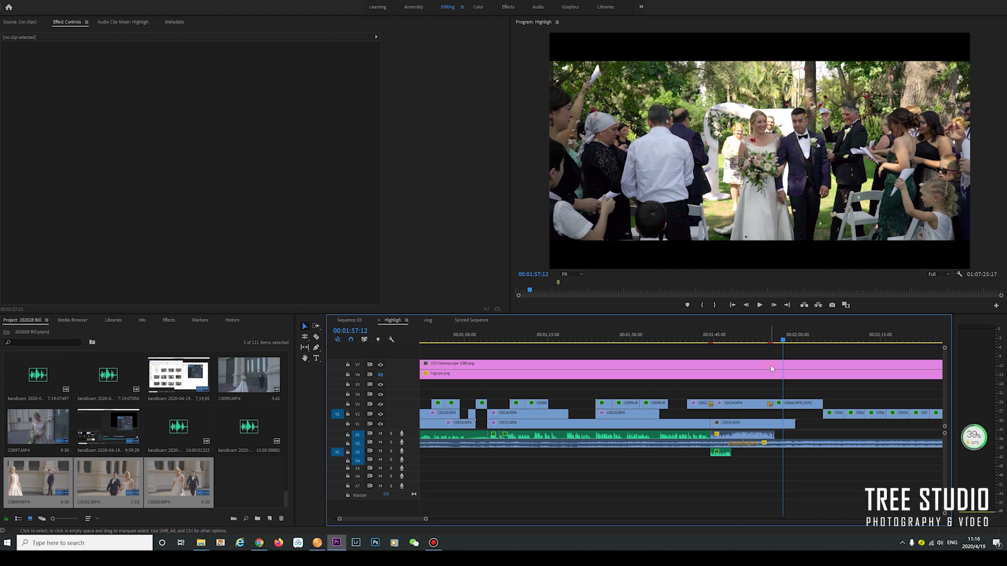
scroll(771, 368, down, 5)
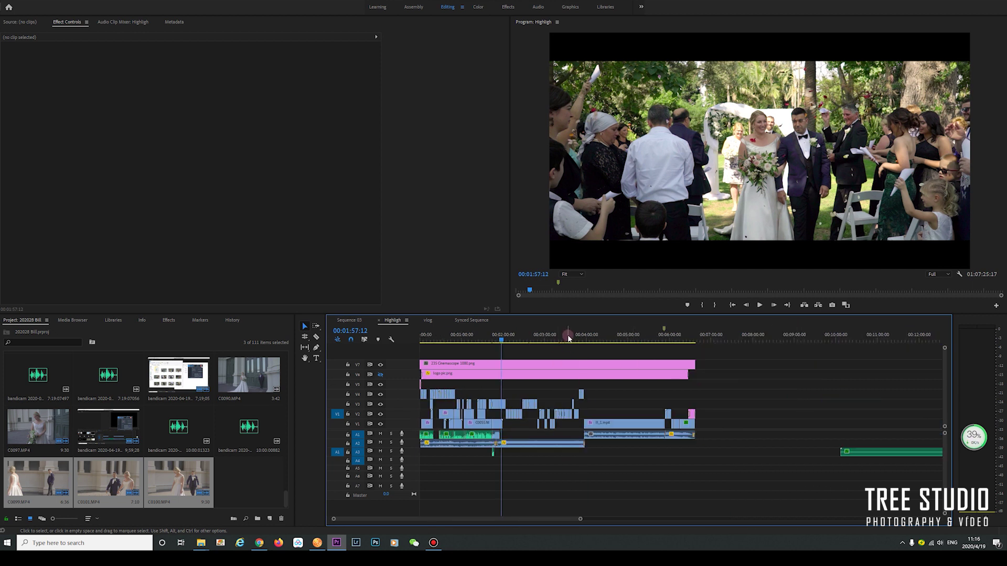
drag(565, 349, 561, 338)
scroll(562, 339, up, 5)
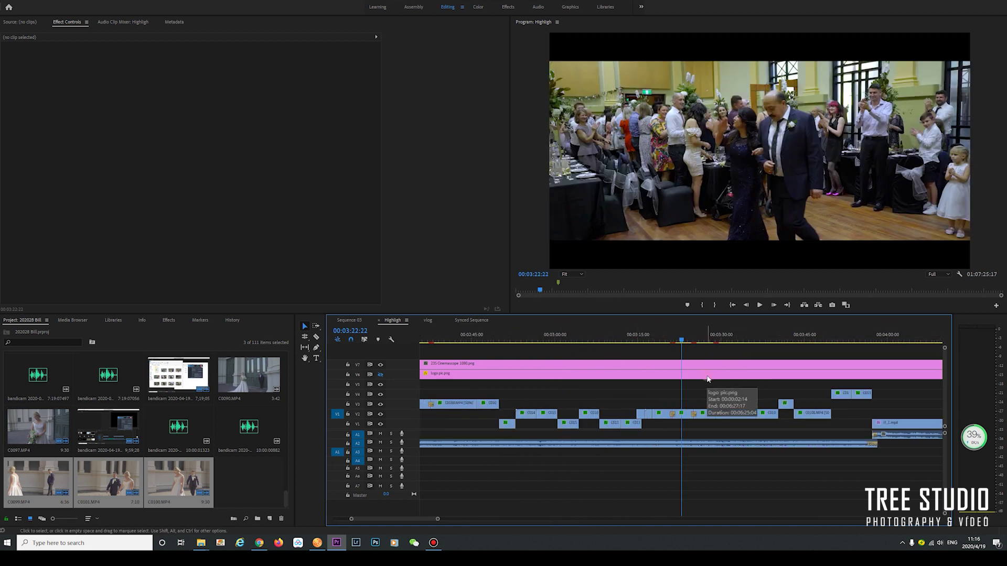
click(721, 349)
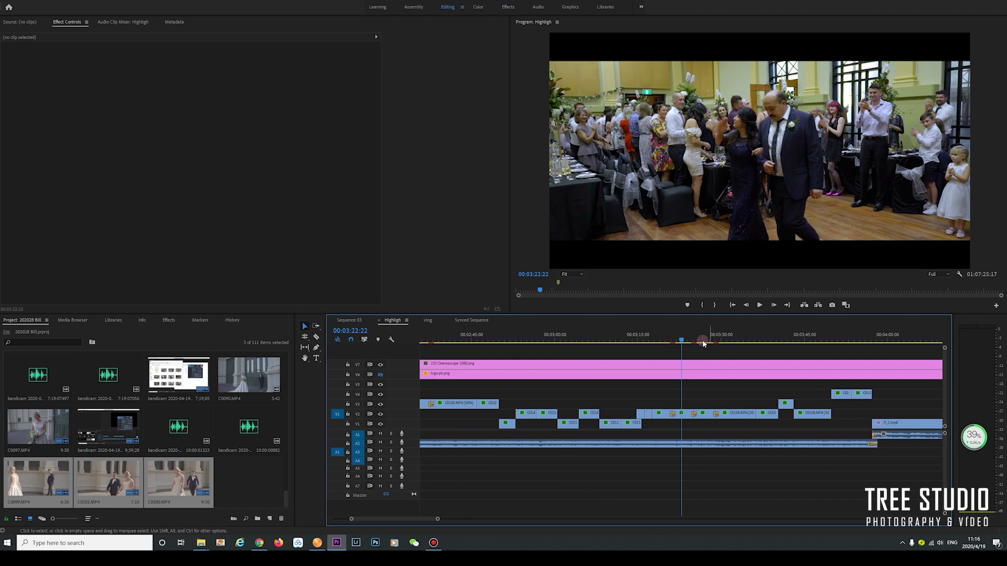
drag(699, 342, 861, 395)
click(906, 307)
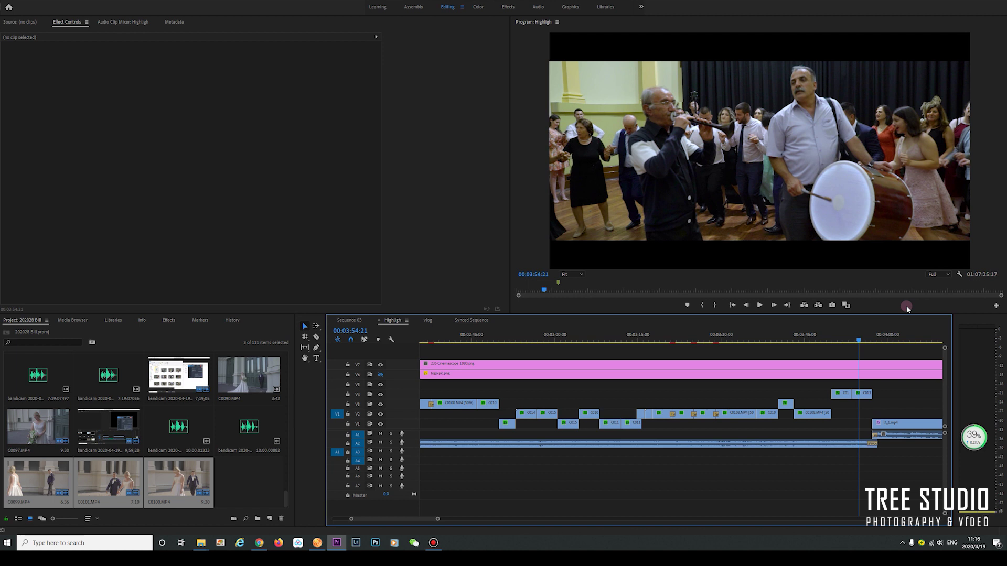
key(space)
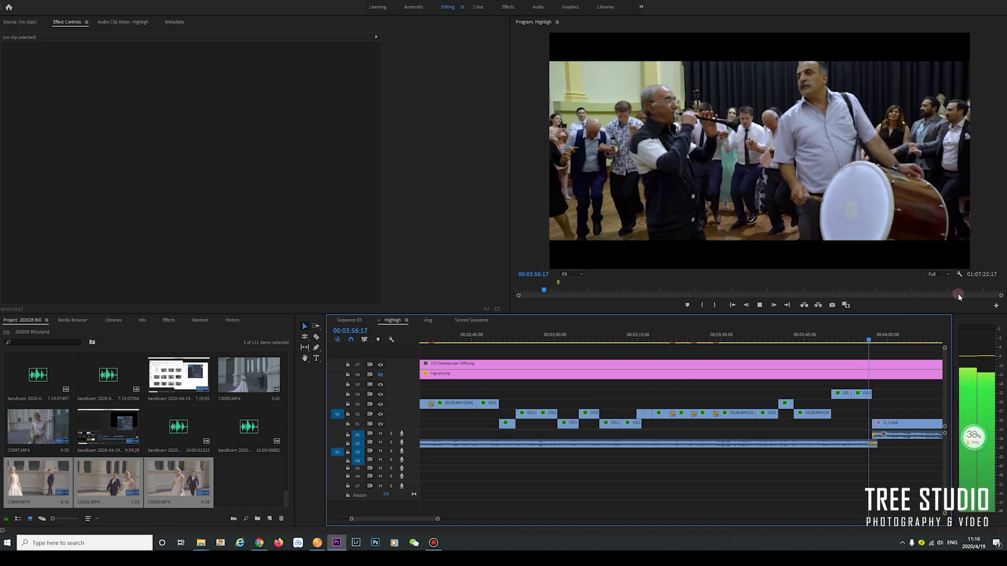
click(874, 334)
drag(874, 335, 852, 336)
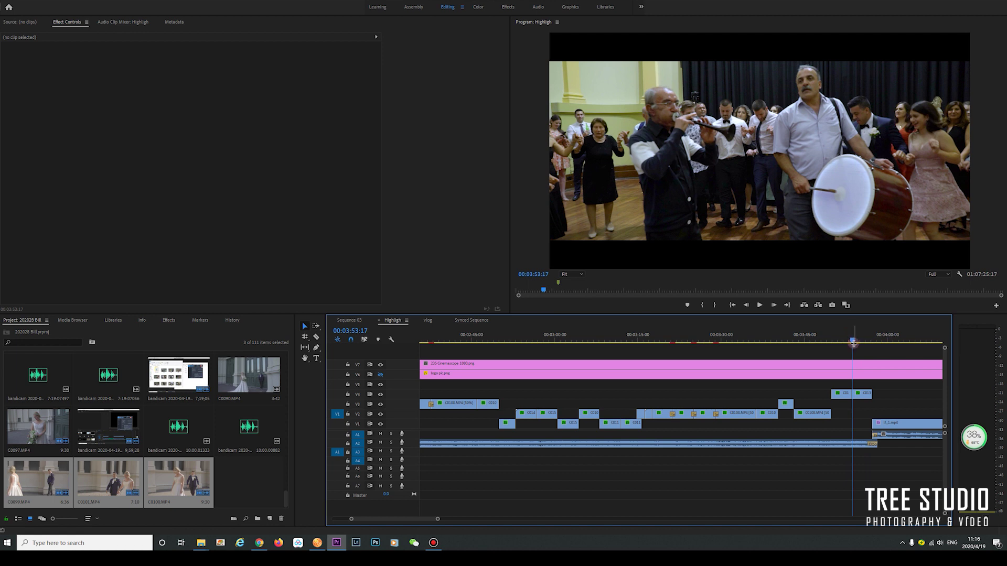
key(=)
click(713, 335)
click(723, 338)
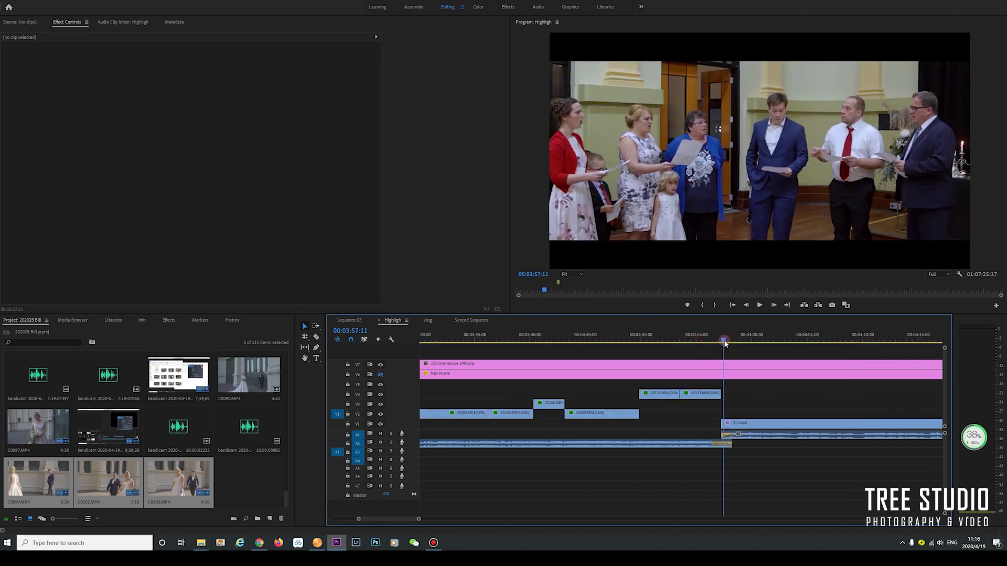
key(minus)
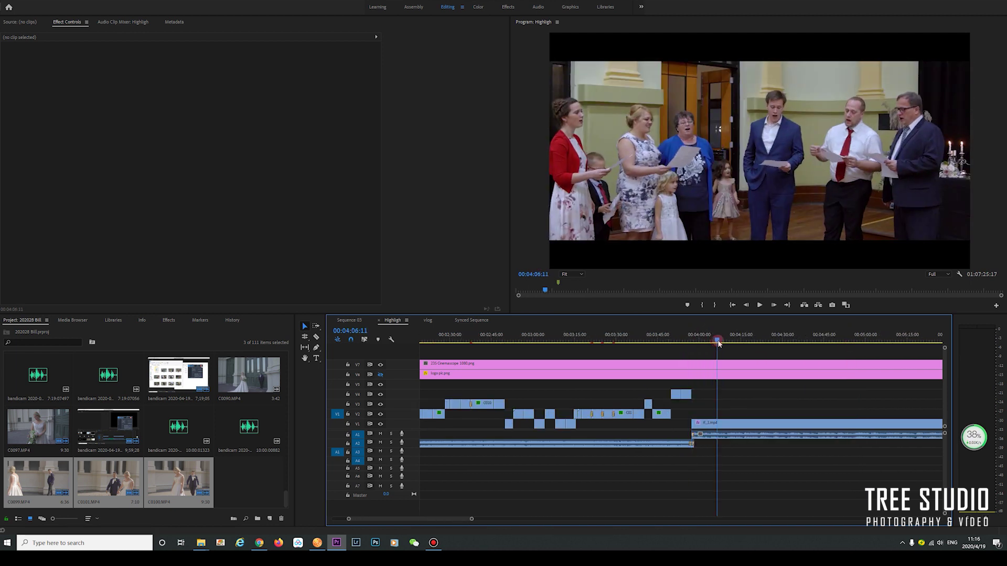
click(723, 341)
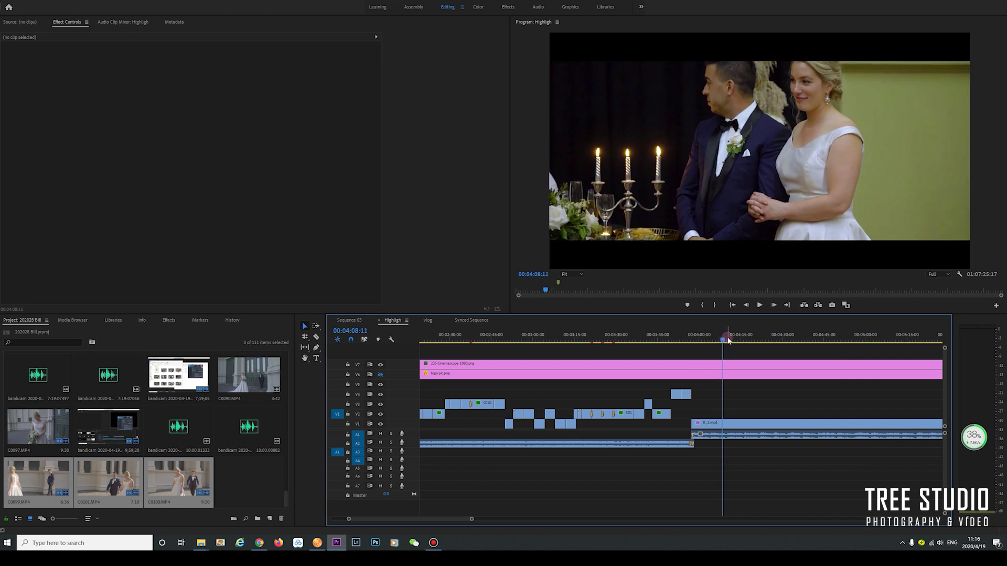
key(minus)
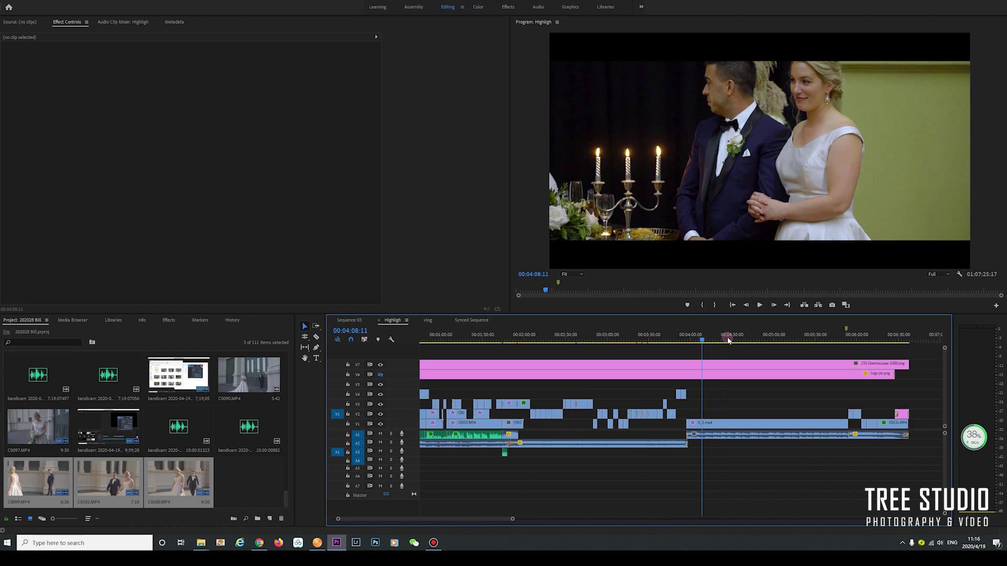
key(space)
click(722, 339)
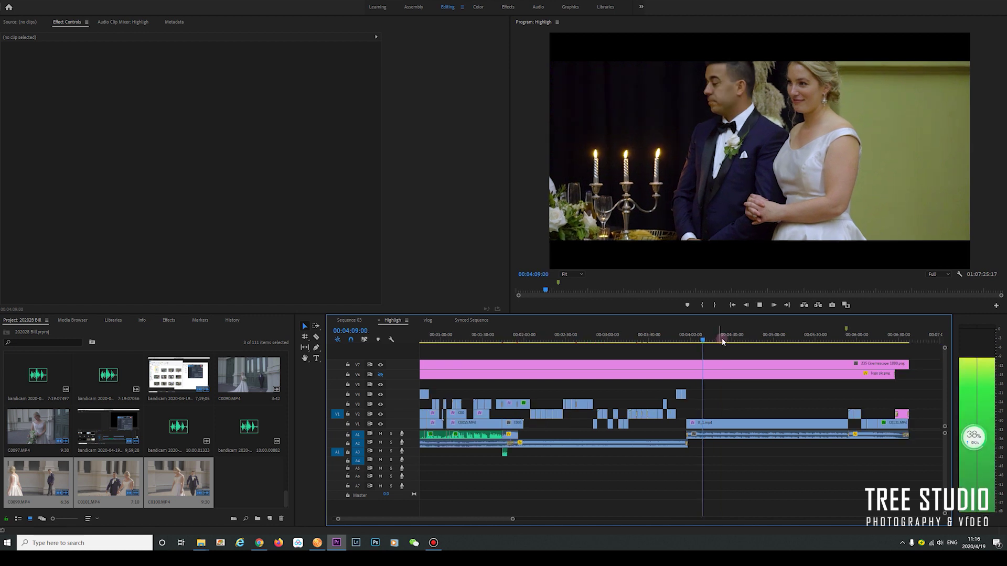
click(768, 337)
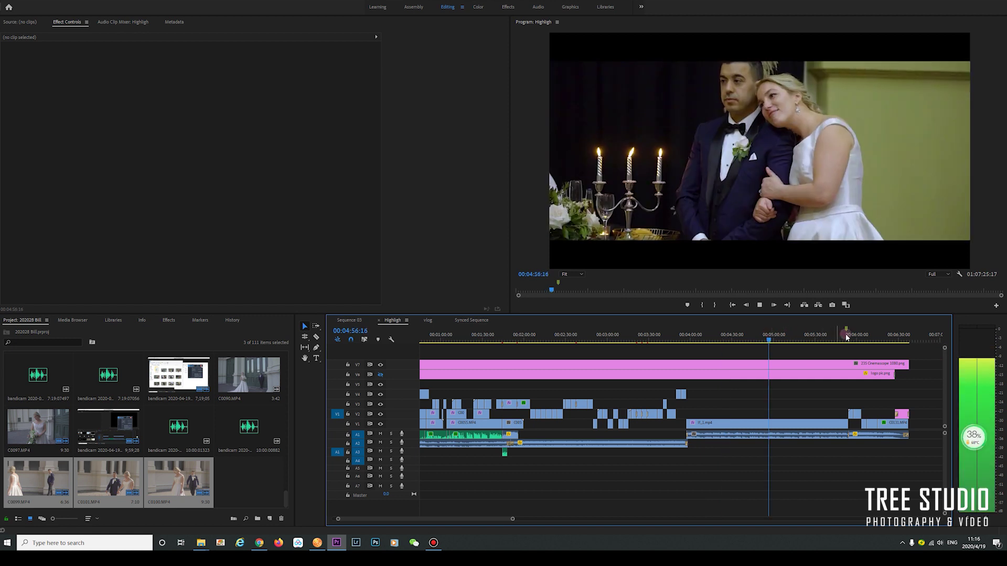
click(826, 338)
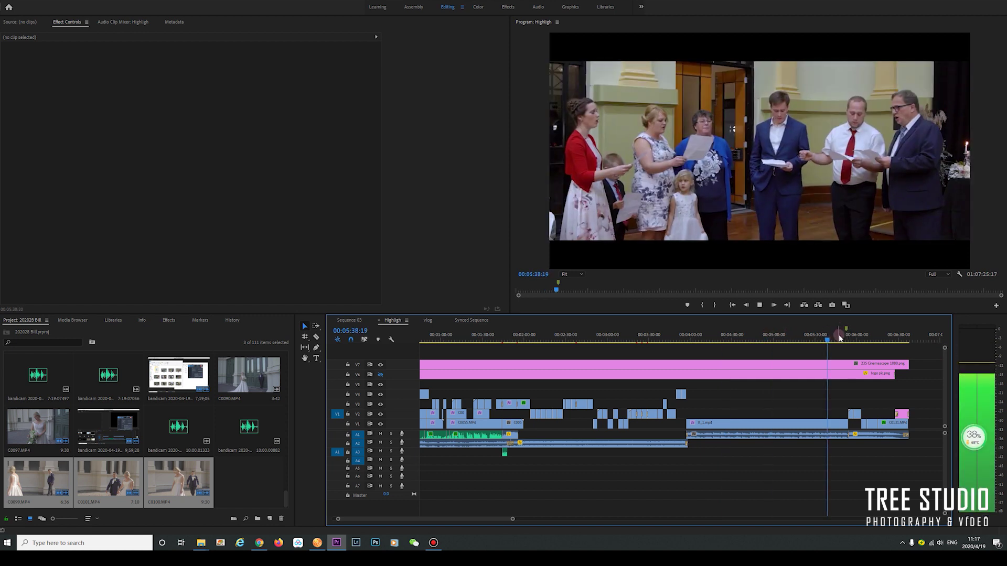
click(872, 340)
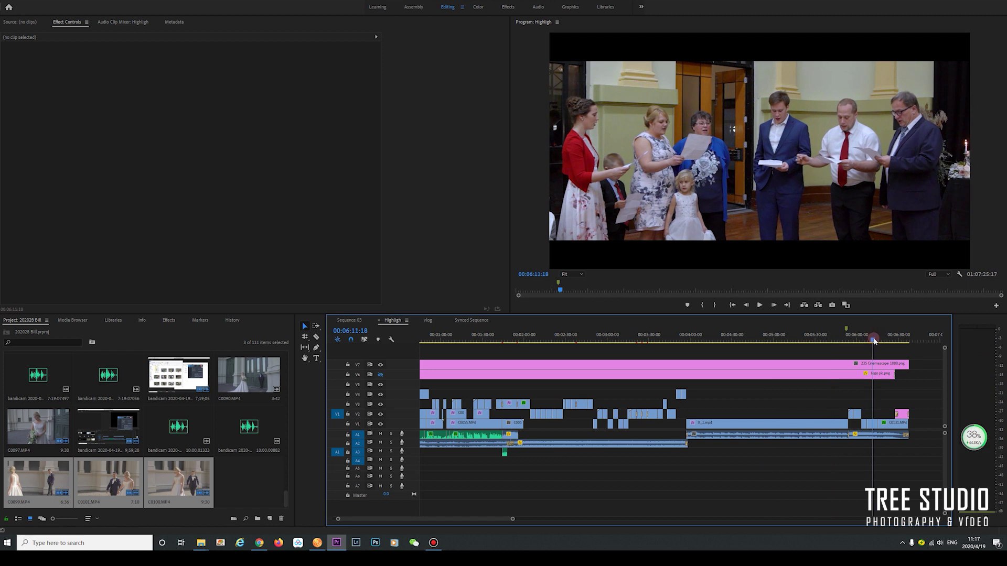
key(space)
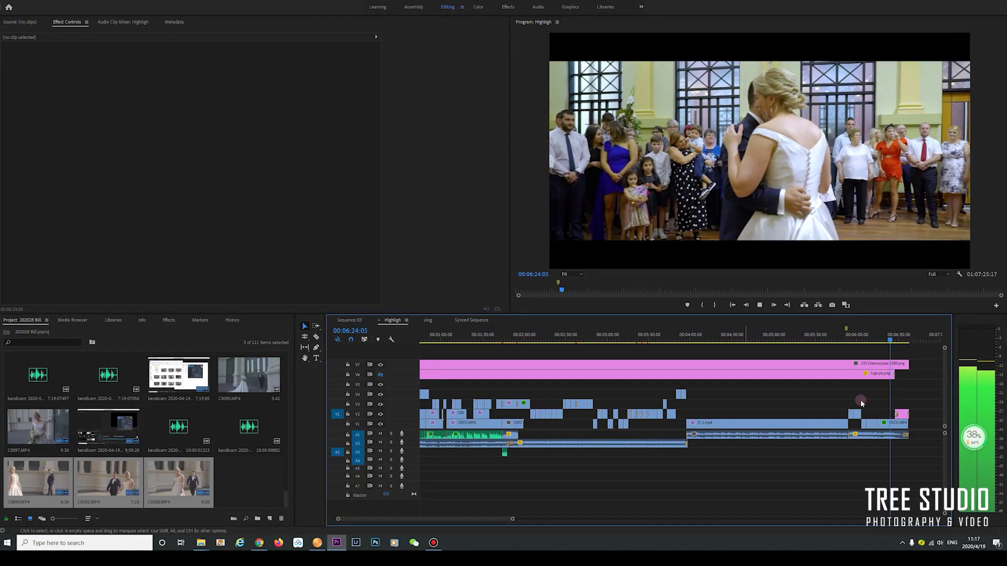
key(space)
click(896, 340)
key(space)
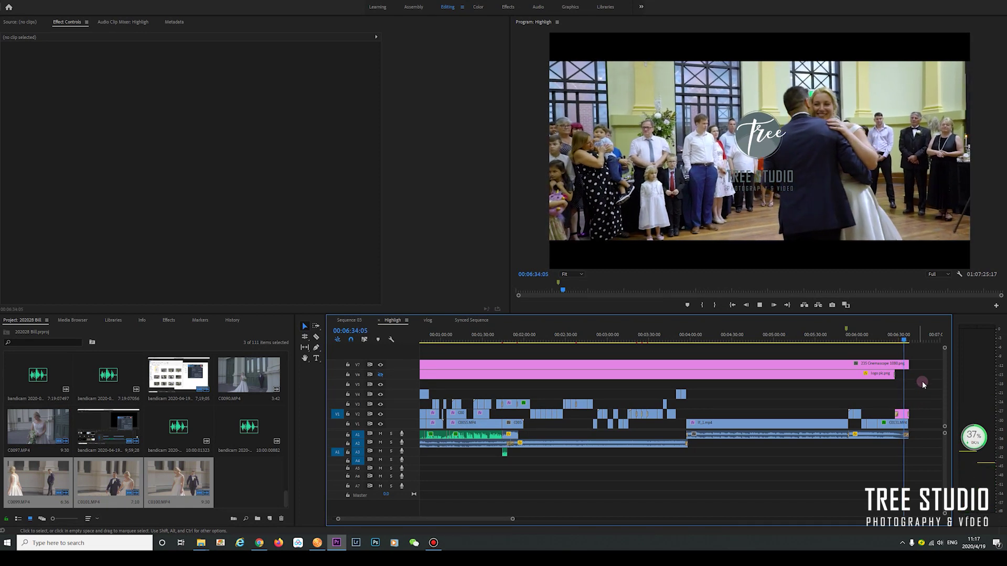
click(898, 341)
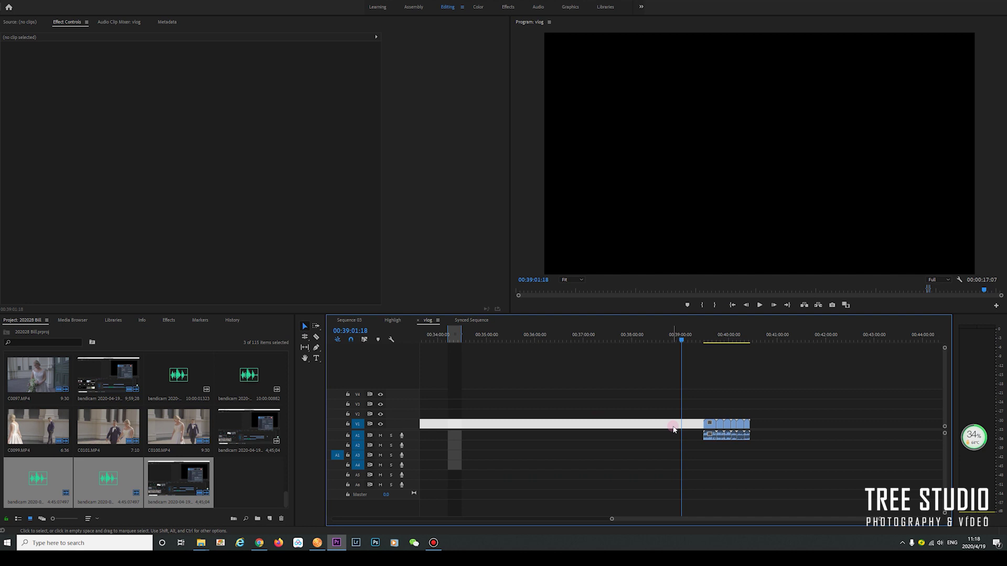
- Zoom in on the vlog sequence's first clips and select C0096.MP4 on V1
click(710, 335)
key(=)
key(=)
key(=)
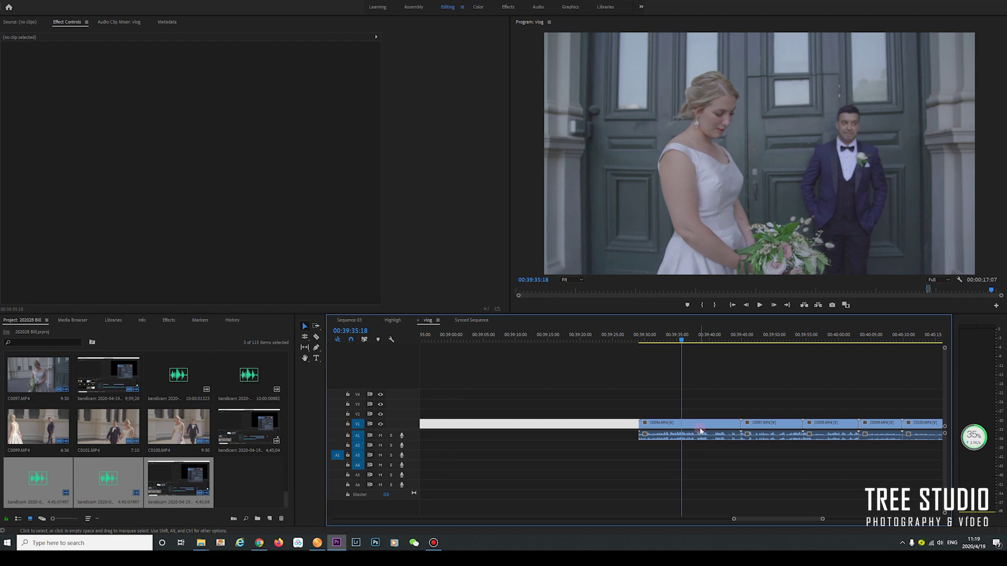
click(700, 431)
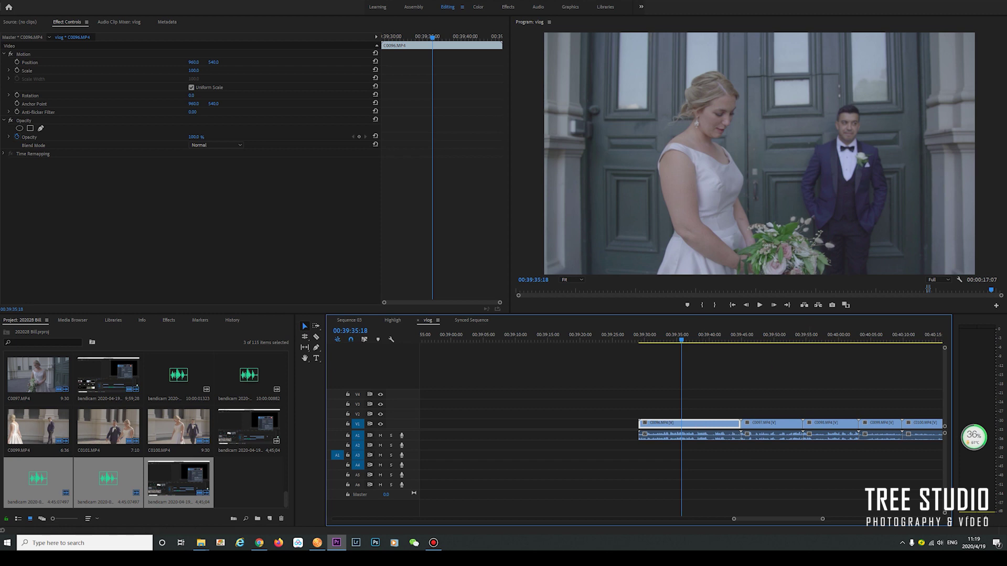
- Apply the Color Correction > Brightness & Contrast effect to clip C0096
click(413, 7)
click(447, 7)
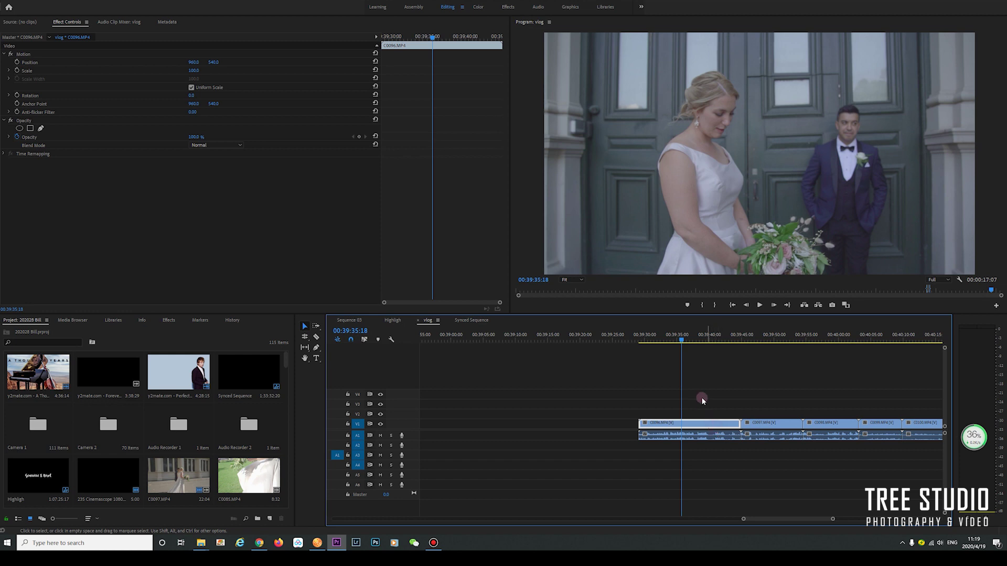
click(506, 6)
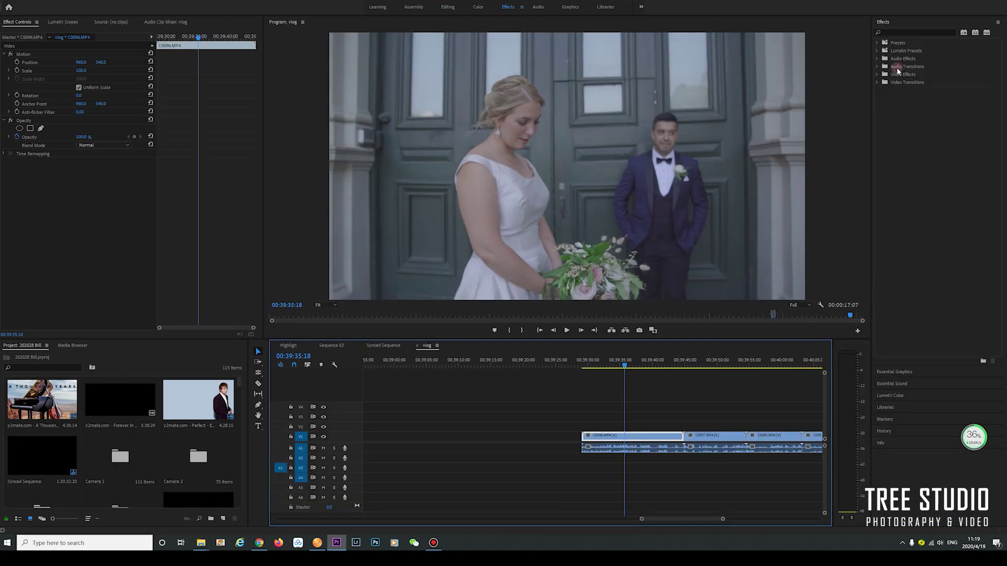
click(876, 74)
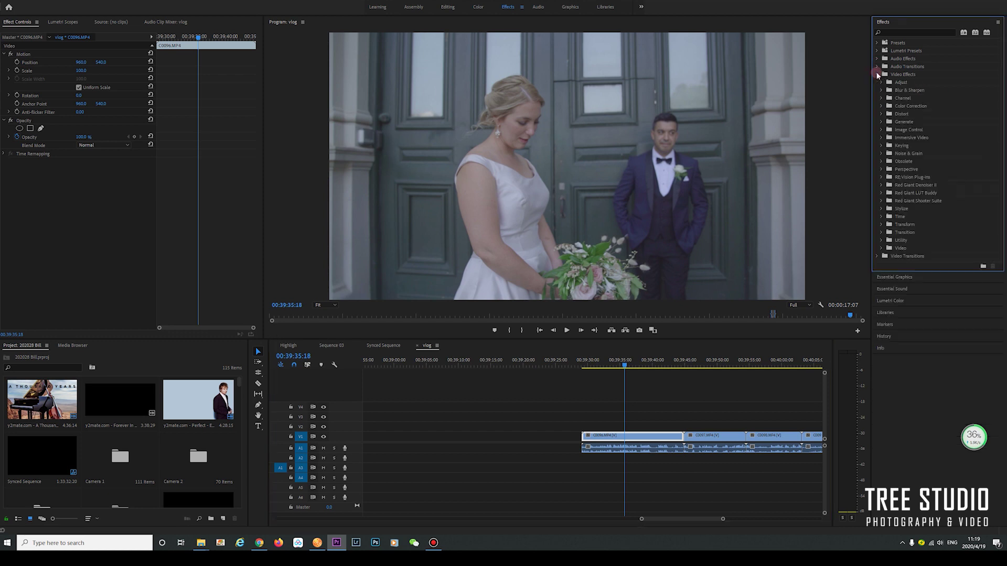
click(880, 106)
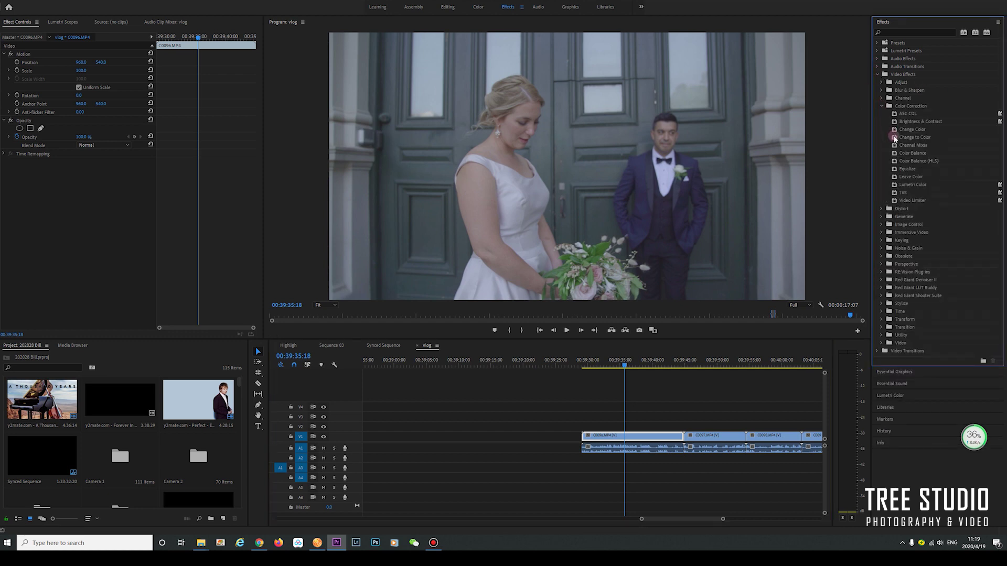
click(917, 122)
drag(911, 121, 620, 437)
- Delete the audio clips under the final vlog clips and reselect C0096.MP4
click(624, 447)
click(716, 490)
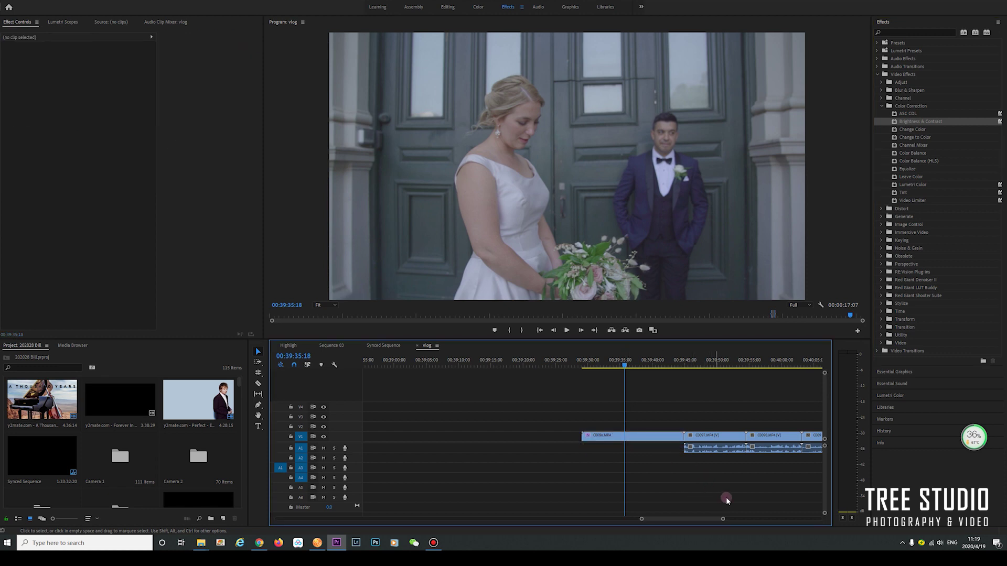
key(minus)
key(minus)
mouse_move(715, 480)
mouse_down()
mouse_move(607, 460)
mouse_move(602, 445)
mouse_up()
key(Delete)
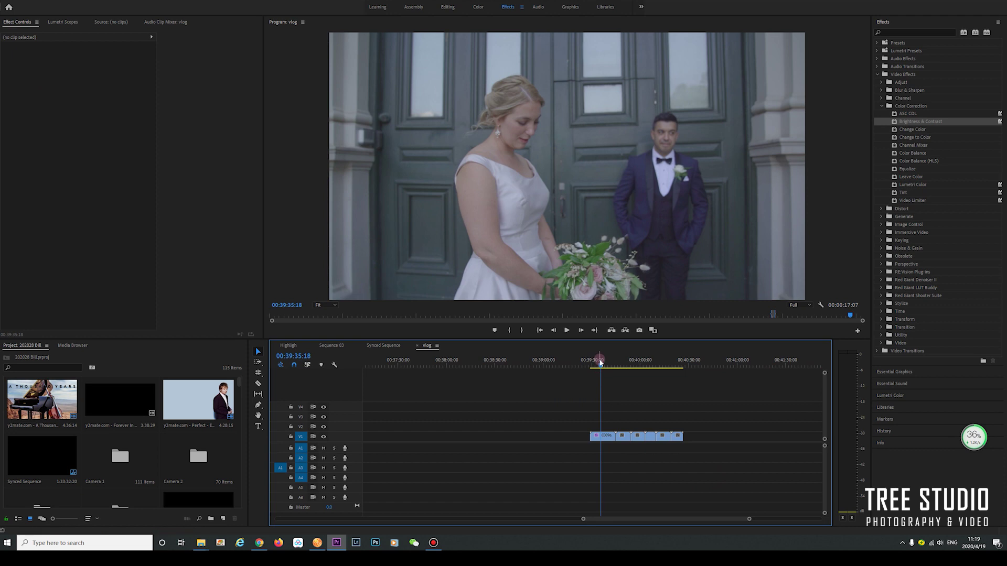
key(equal)
key(equal)
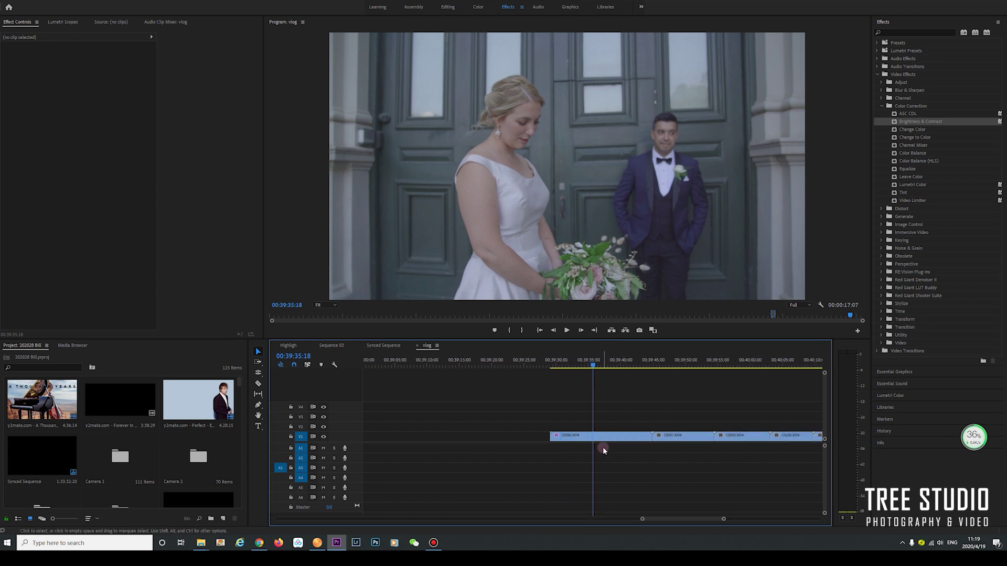
click(612, 439)
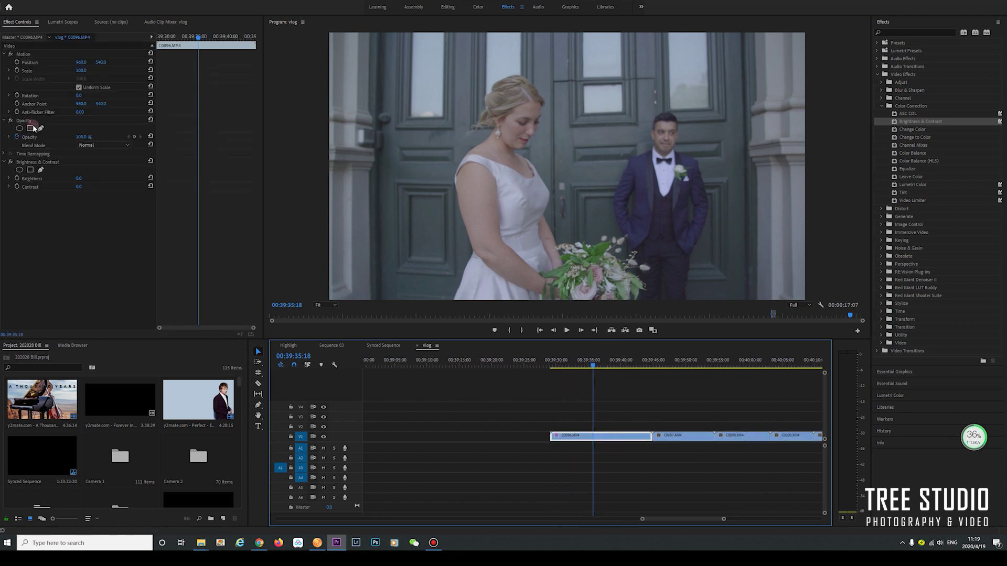
- Set C0096's Brightness & Contrast to Brightness 9.7 and Contrast 12.7
click(7, 180)
click(8, 179)
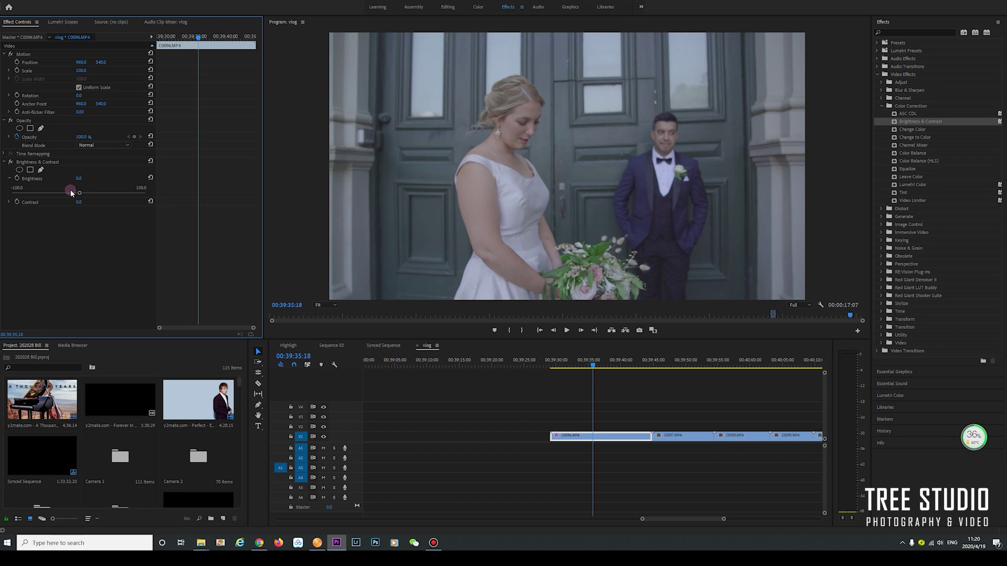
drag(79, 193, 85, 194)
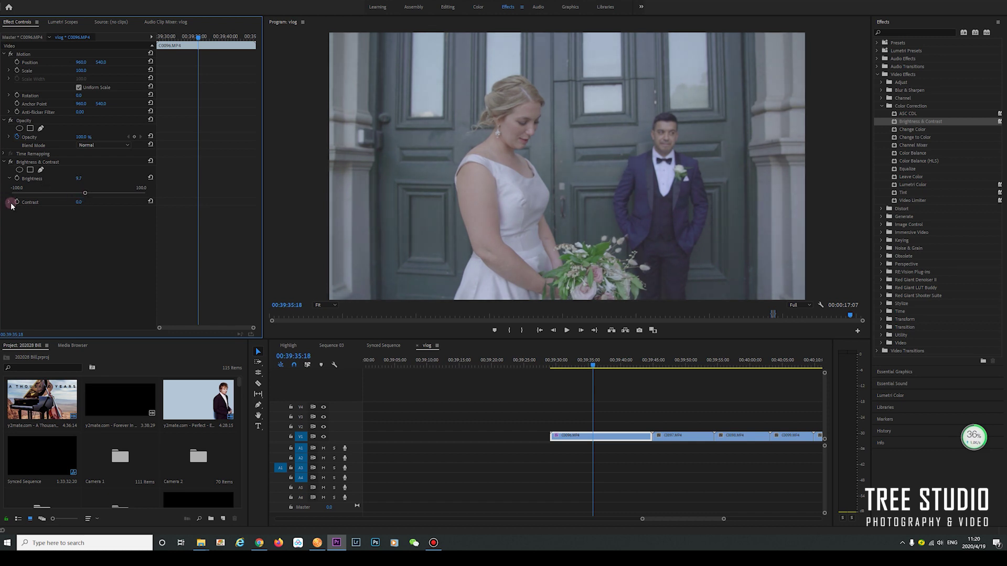
click(8, 202)
drag(80, 218, 87, 218)
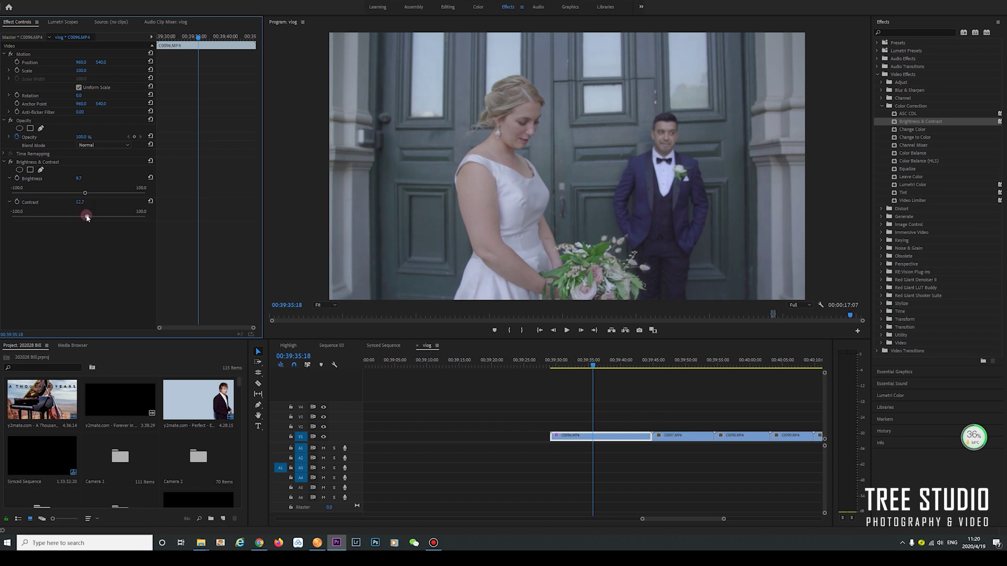
click(921, 153)
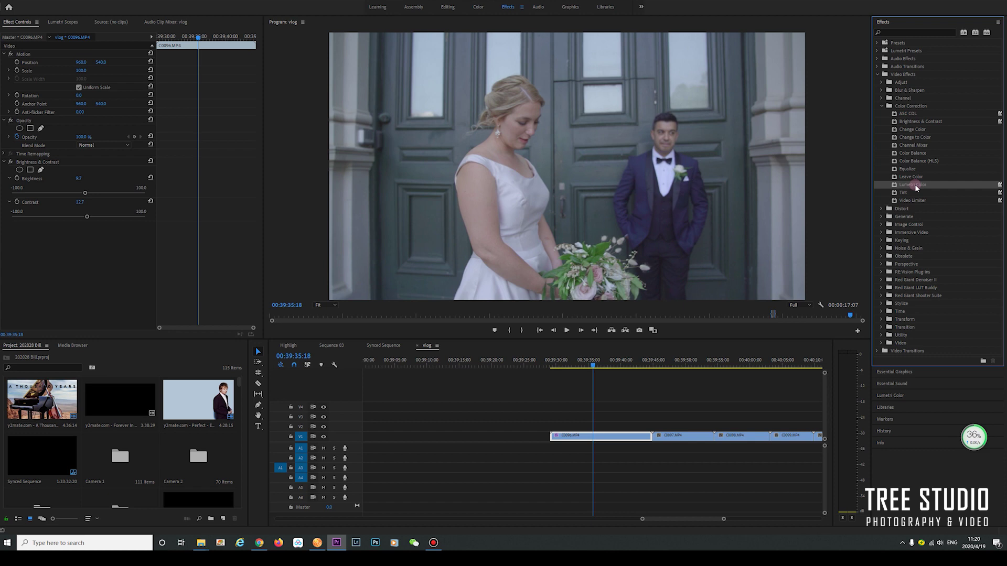
- Apply Lumetri Color to C0096 and set white balance by sampling the bride's dress
drag(914, 184, 599, 432)
drag(911, 191, 567, 436)
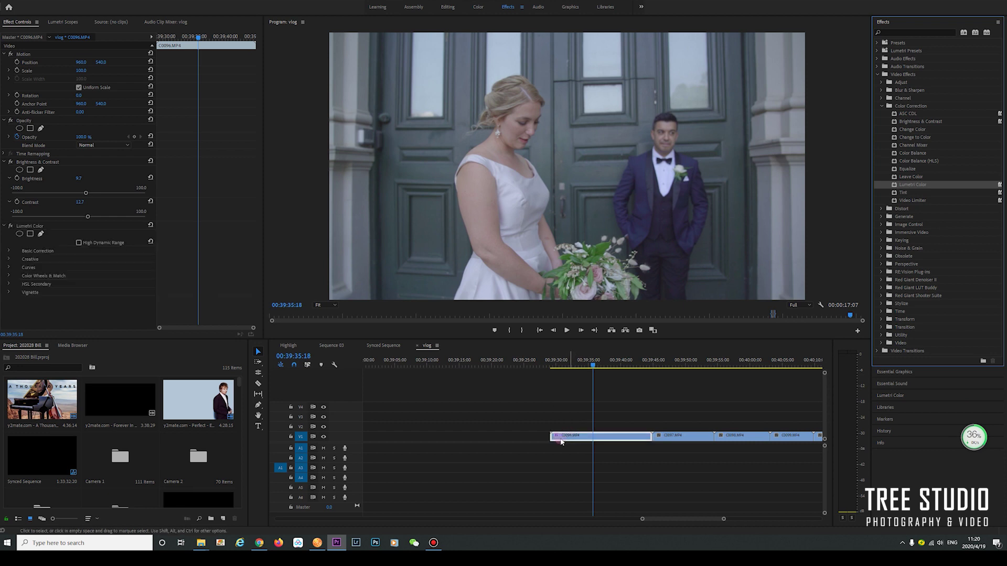
click(9, 252)
scroll(29, 257, down, 1)
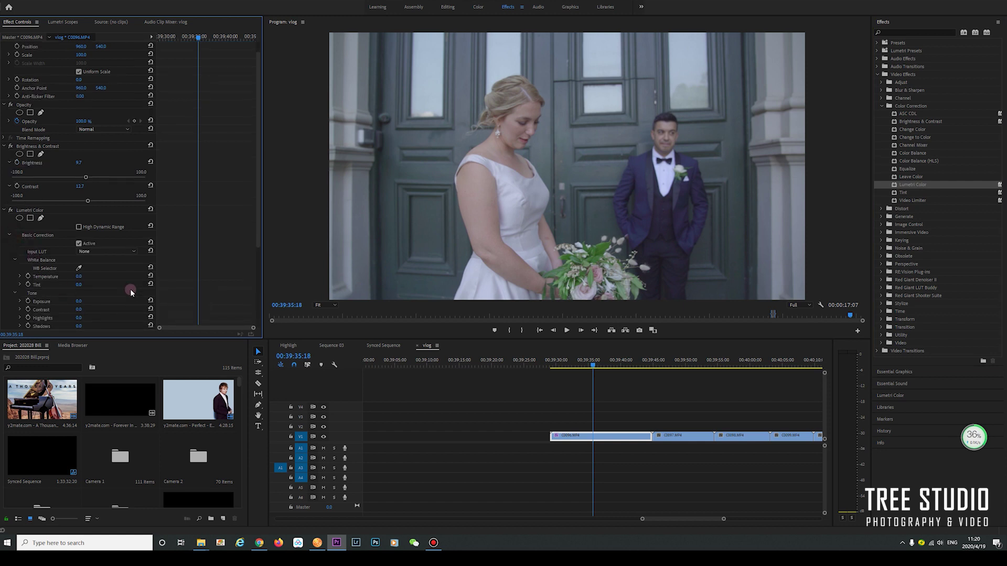
click(81, 268)
click(482, 286)
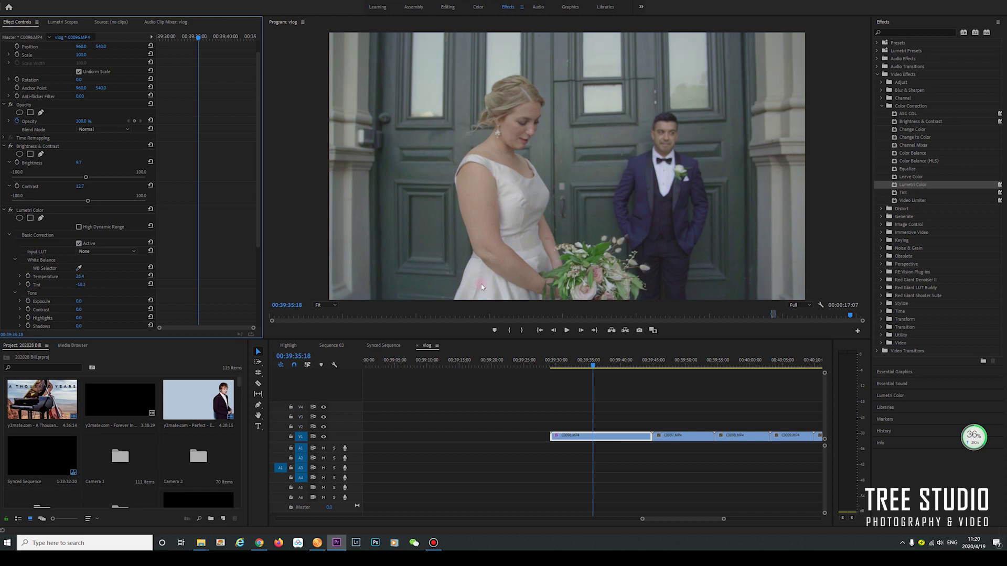
click(78, 268)
click(482, 294)
- Adjust Temperature, raise Exposure to 0.5 and lower Shadows to -38.6
click(19, 278)
mouse_move(101, 292)
mouse_down()
mouse_move(87, 295)
mouse_move(99, 296)
mouse_up()
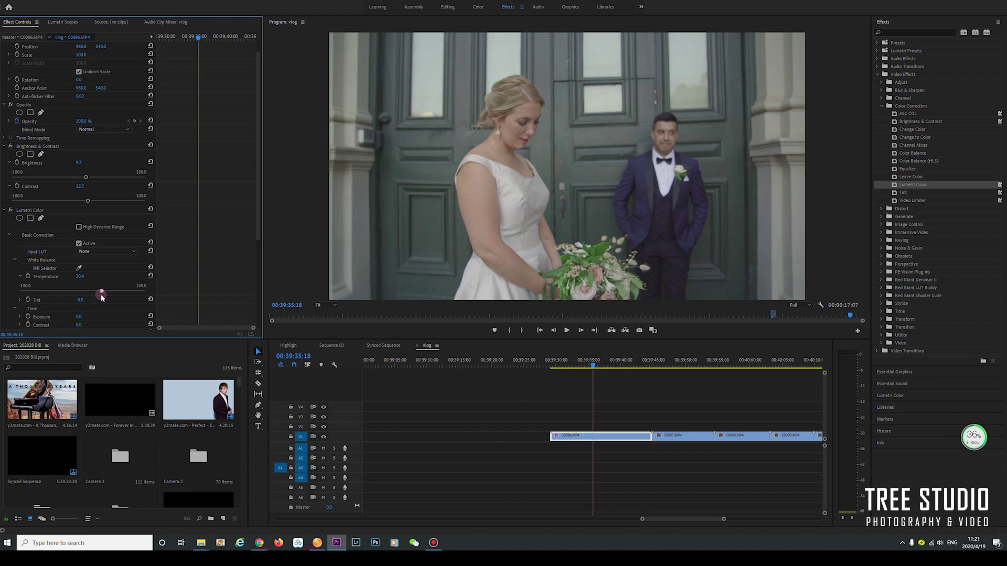
scroll(107, 295, down, 1)
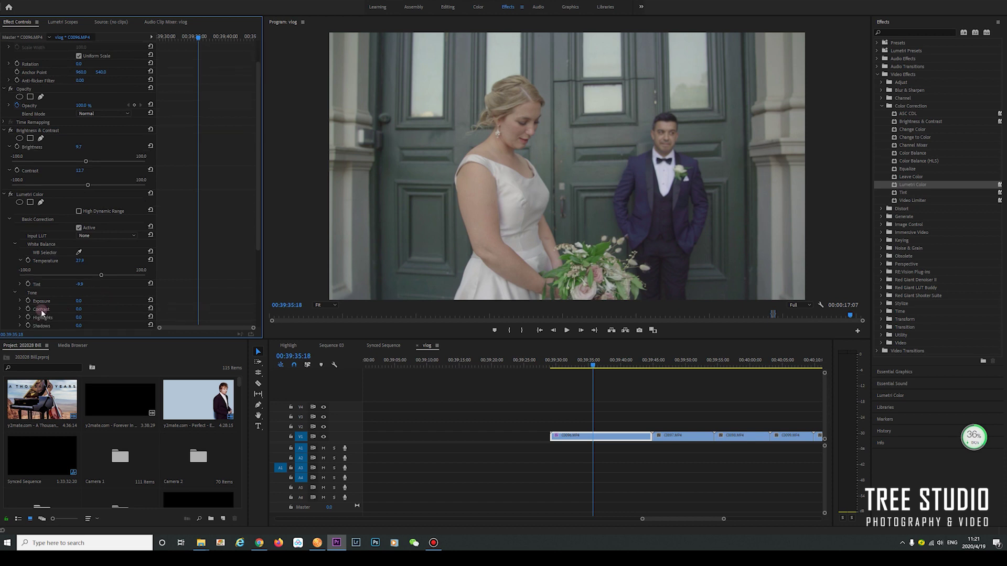
click(20, 303)
scroll(21, 299, down, 1)
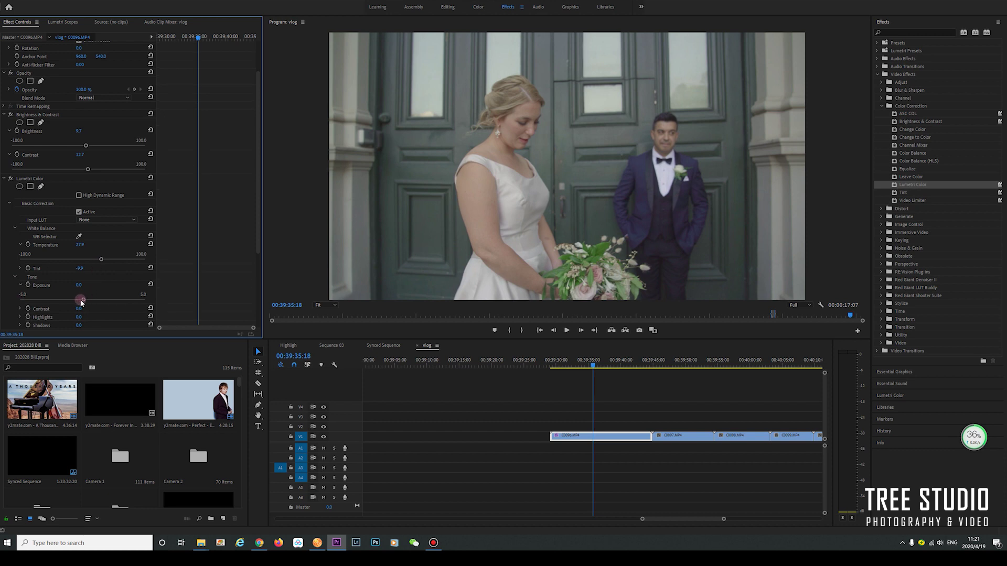
drag(82, 302, 89, 303)
scroll(31, 296, down, 2)
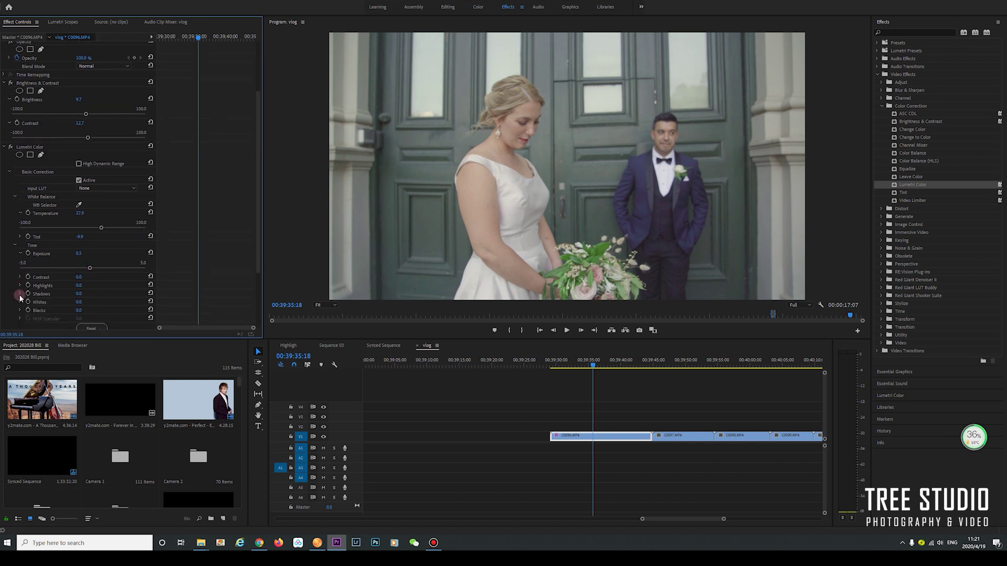
click(20, 294)
drag(82, 309, 80, 314)
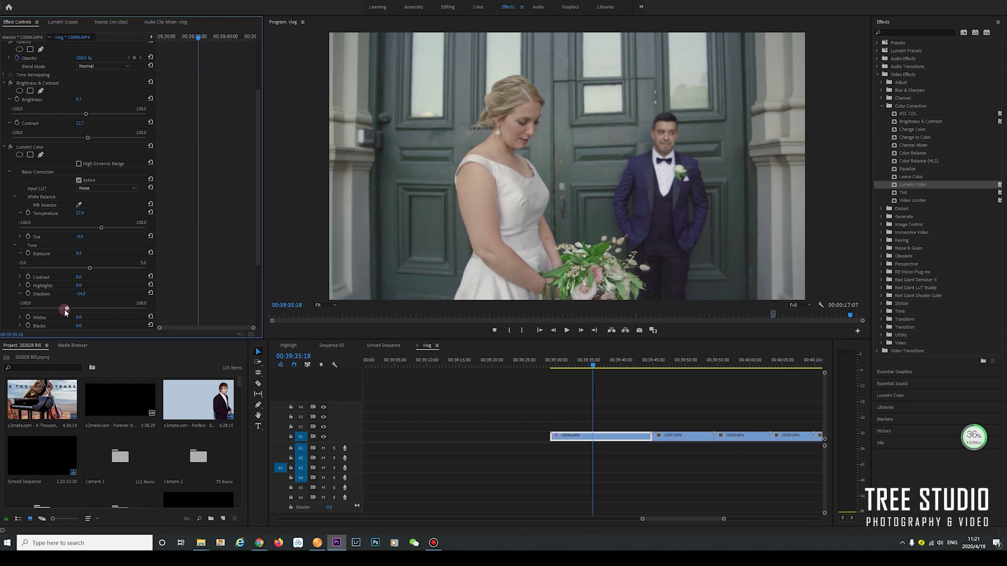
drag(62, 310, 58, 311)
- Expand the Curves section of Lumetri Color
scroll(19, 267, down, 3)
scroll(19, 267, down, 2)
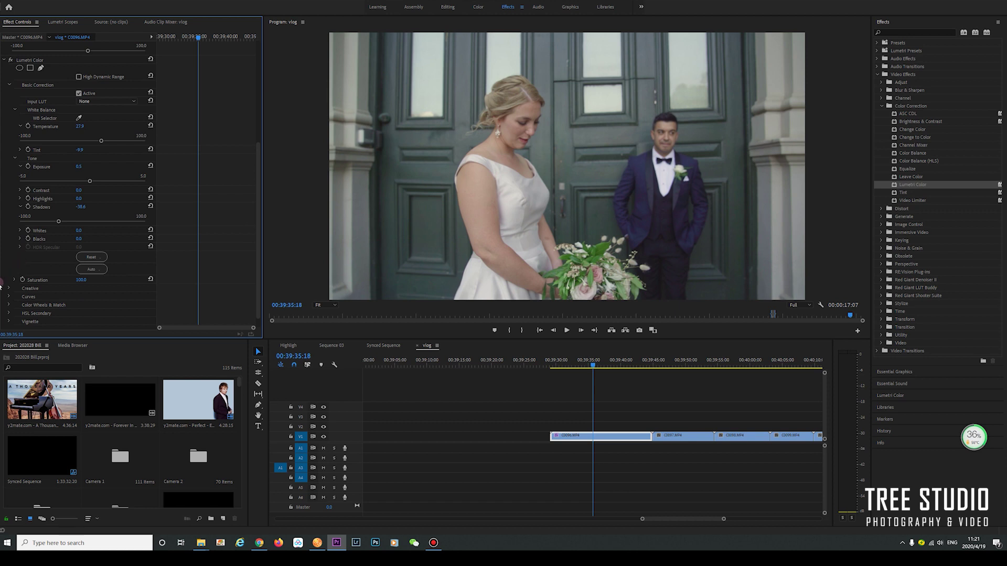
click(9, 297)
scroll(39, 276, down, 3)
scroll(38, 276, down, 8)
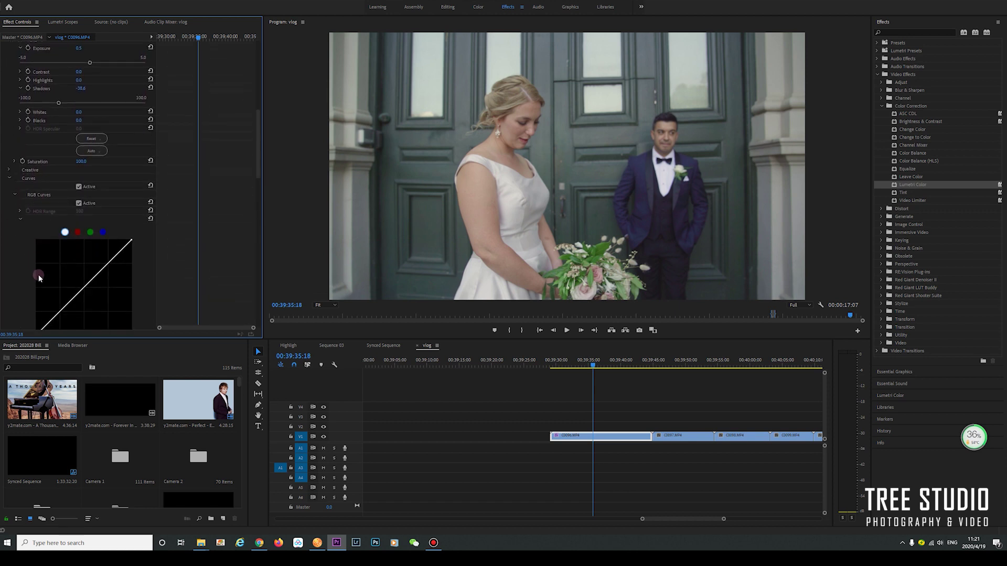
scroll(28, 265, up, 9)
scroll(27, 253, up, 10)
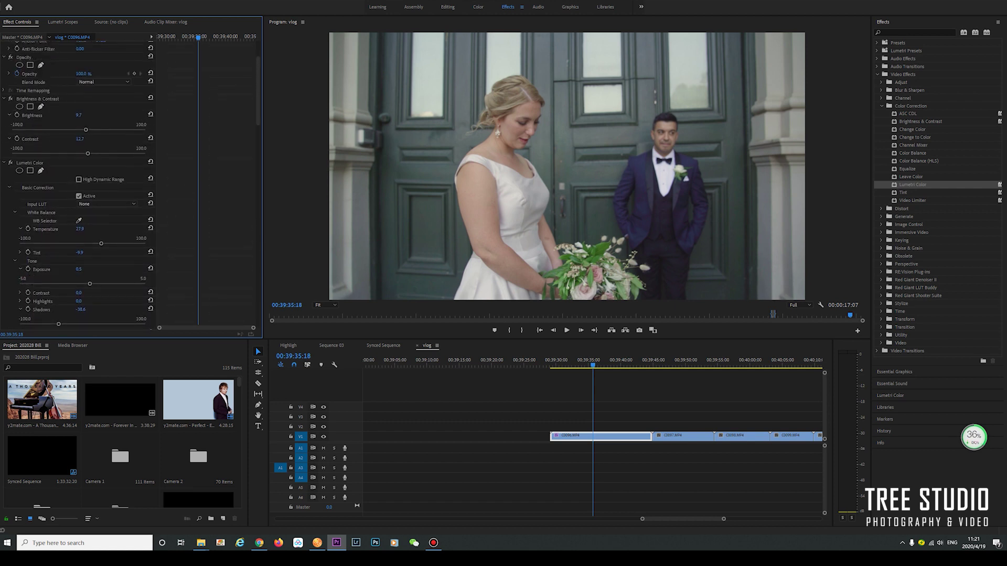
- Copy C0096's Brightness & Contrast and Lumetri Color effects and paste them onto C0097
click(4, 99)
click(4, 107)
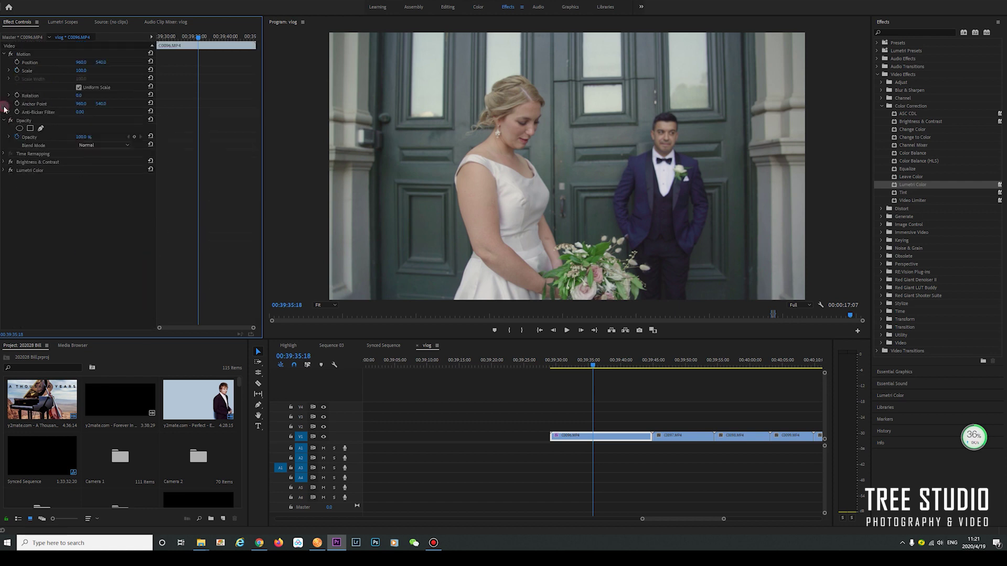
click(34, 171)
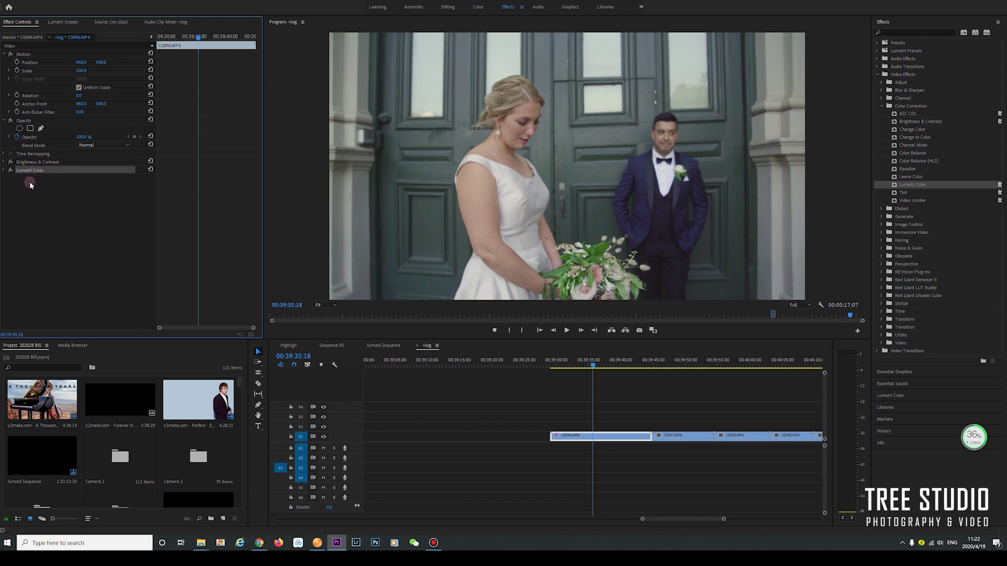
drag(30, 167, 23, 187)
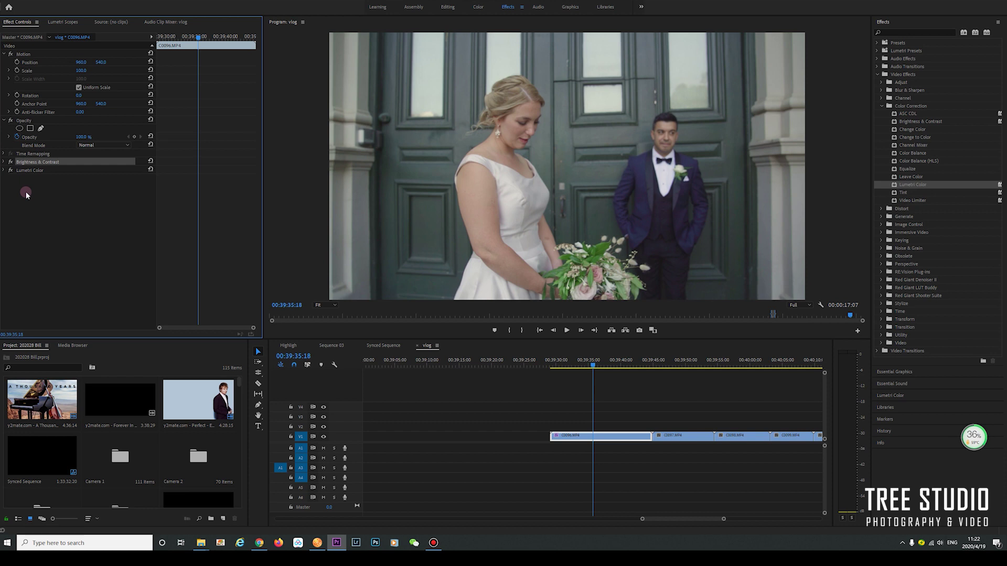
shift+click(33, 171)
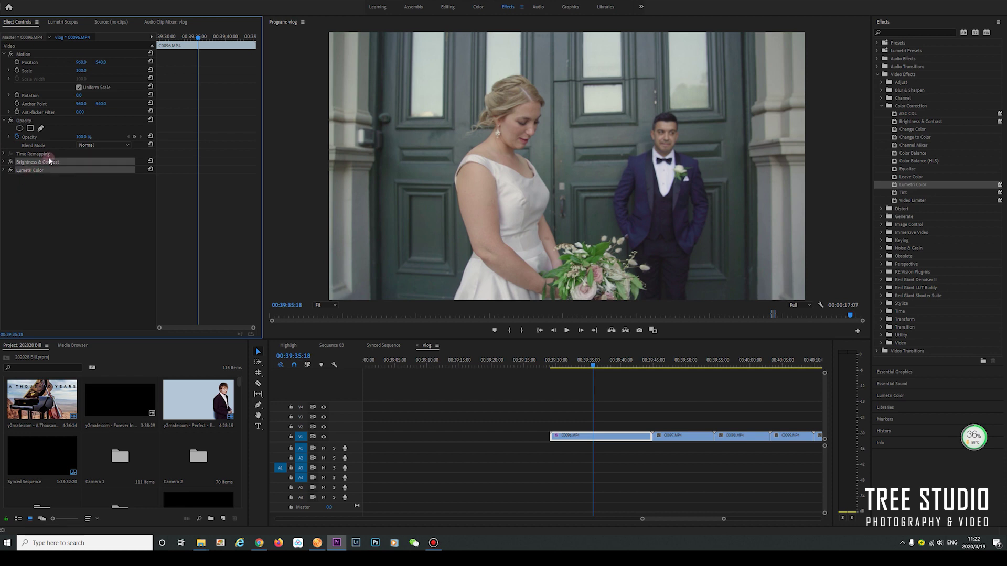
click(683, 364)
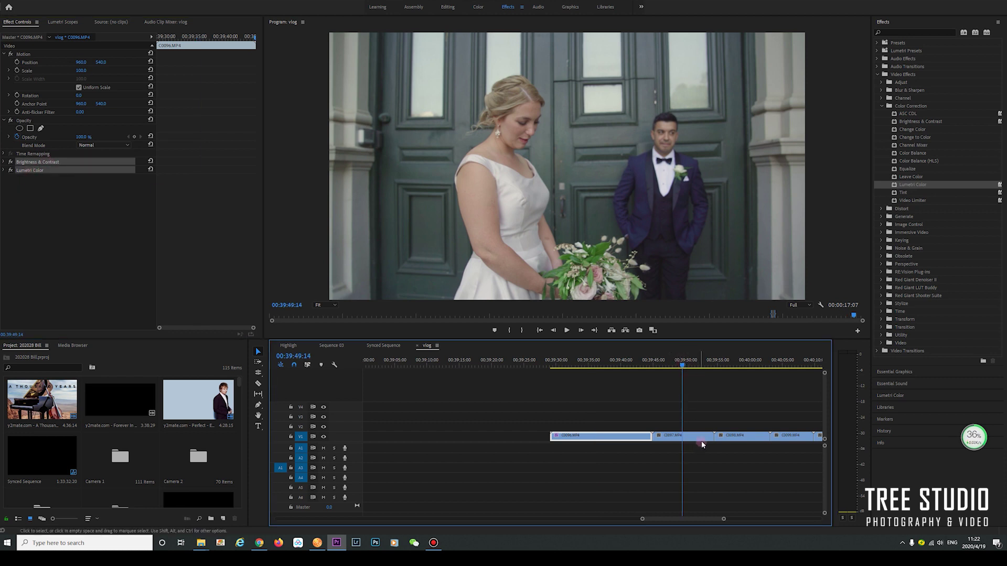
click(698, 435)
key(ctrl+v)
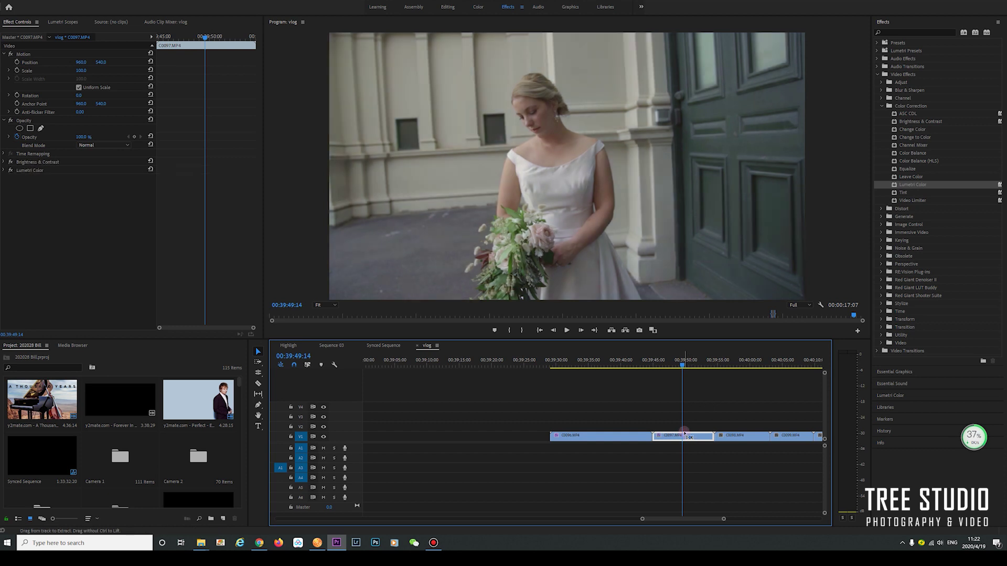
- Paste the same Brightness & Contrast and Lumetri effects onto clip C0098
key(minus)
key(minus)
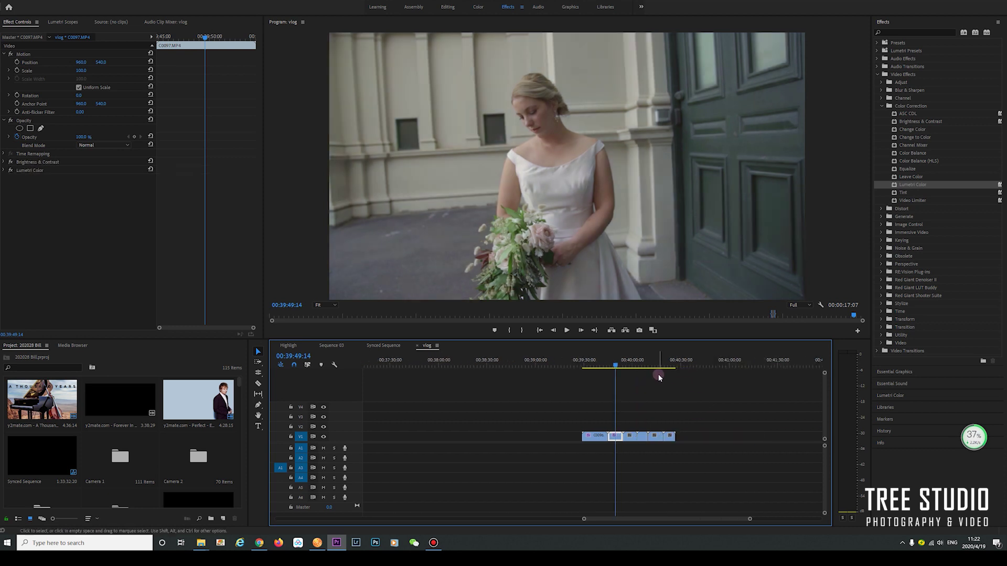
click(644, 365)
click(644, 365)
drag(644, 365, 631, 388)
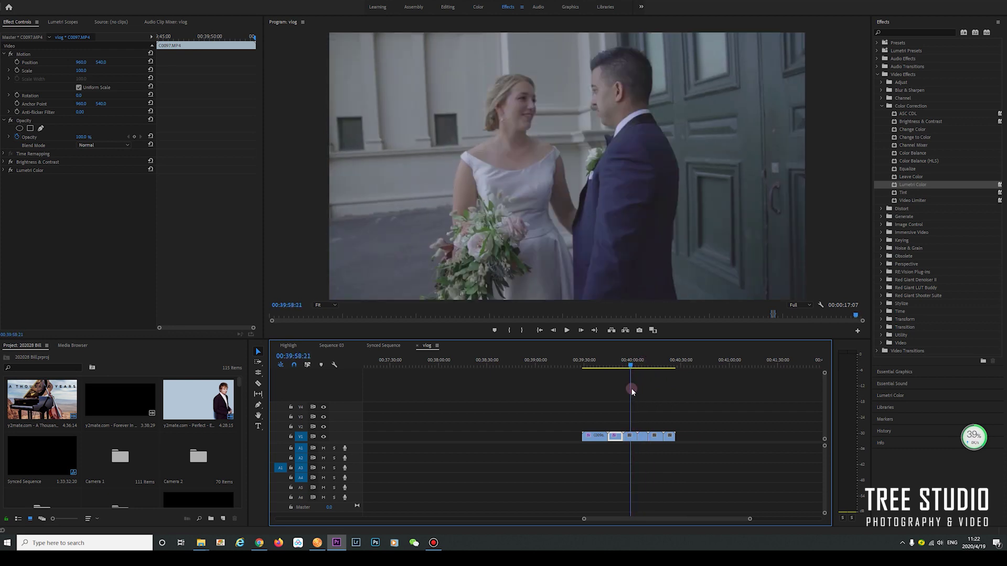
click(625, 436)
key(ctrl+v)
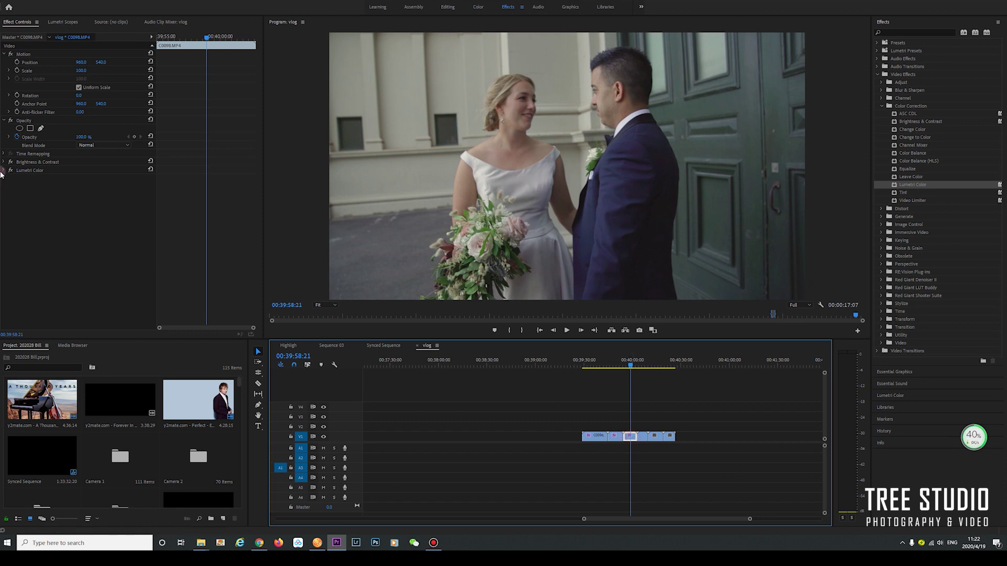
- Raise C0098's Lumetri Exposure to 1.3
click(2, 175)
click(4, 171)
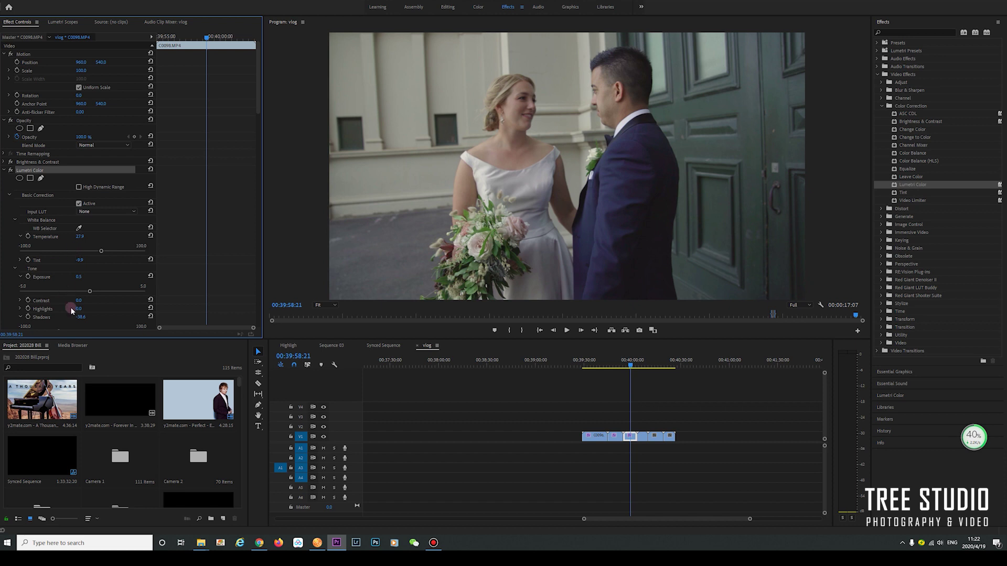
drag(90, 293, 99, 290)
click(252, 293)
click(683, 287)
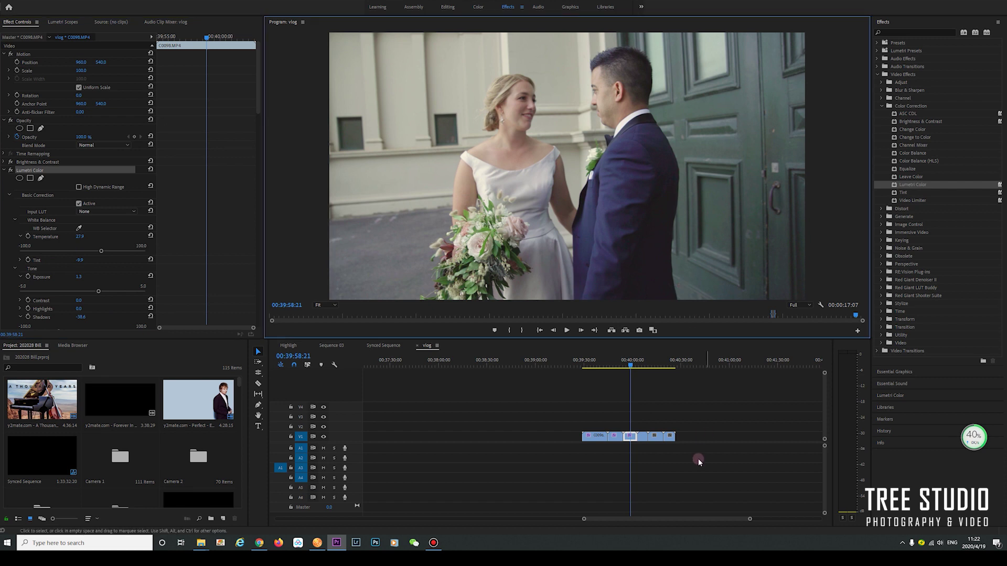
key(grave)
key(grave)
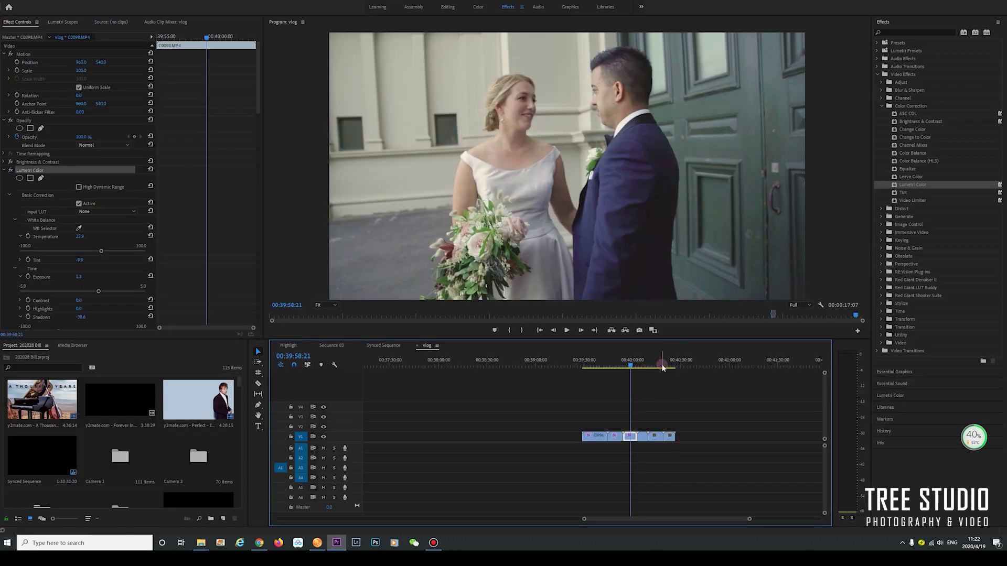
key(minus)
key(minus)
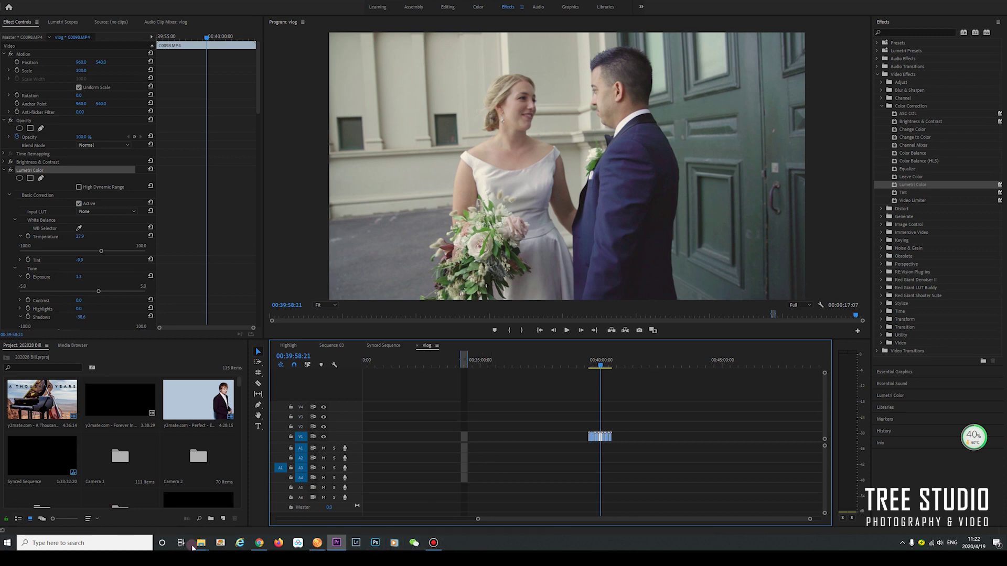
- Drag ZOOM0001.MP3 from the 2020.02.08 Bill folder onto a vlog audio track at about 00:45:00
mouse_move(201, 543)
click(292, 508)
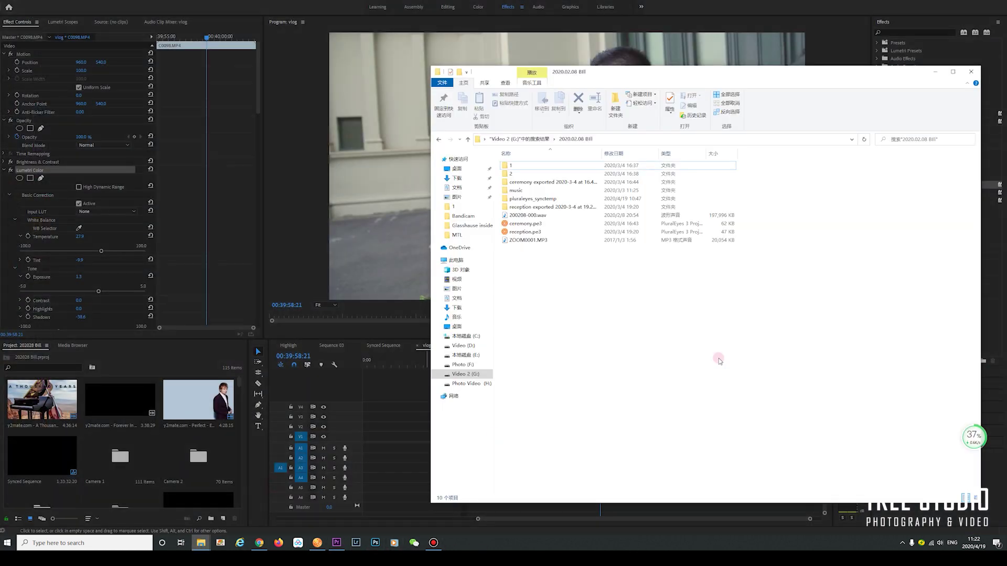
click(540, 240)
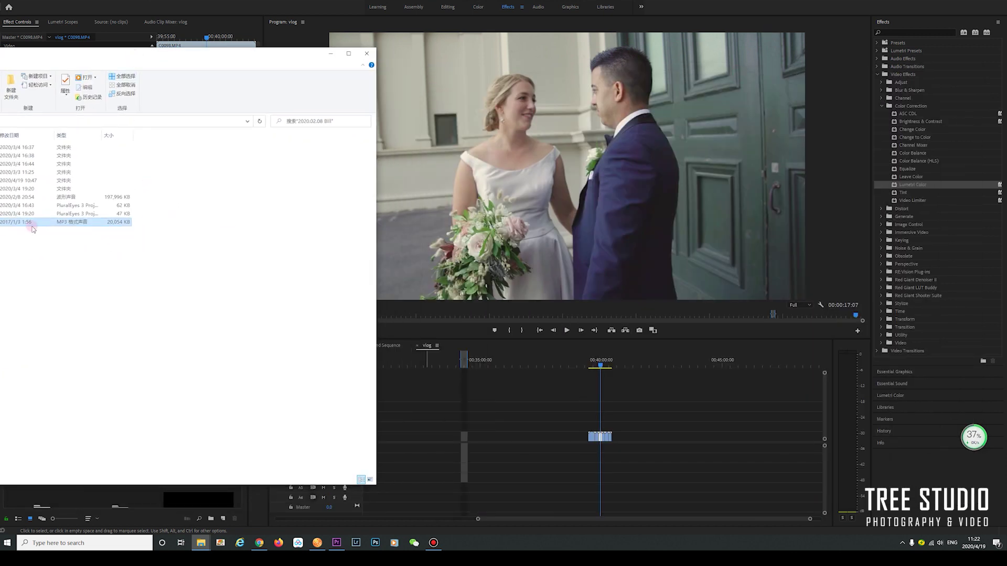
drag(28, 223, 676, 455)
click(740, 361)
key(backslash)
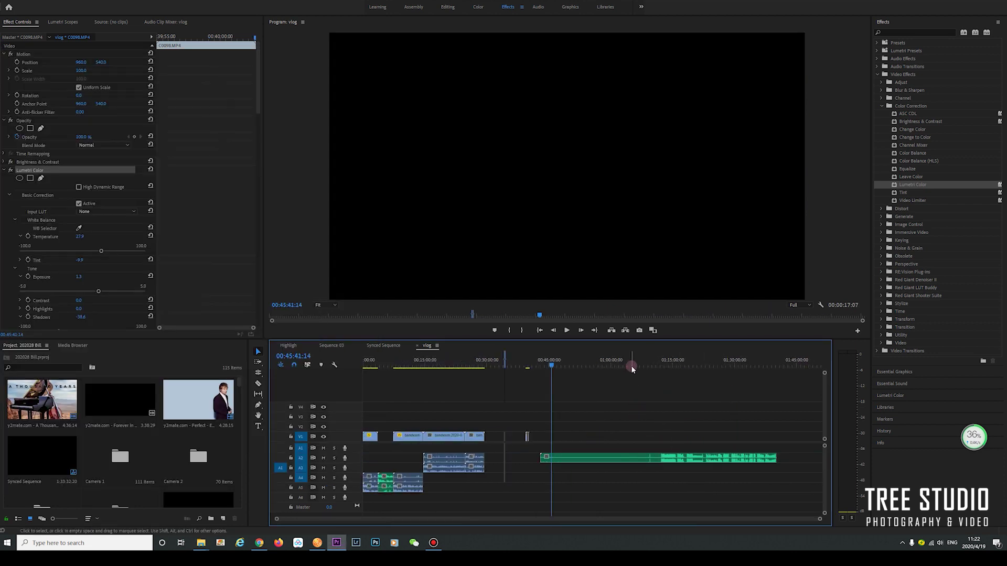
- Scrub the recording between 01:01 and 01:13, then play it from about 00:56:27
click(618, 362)
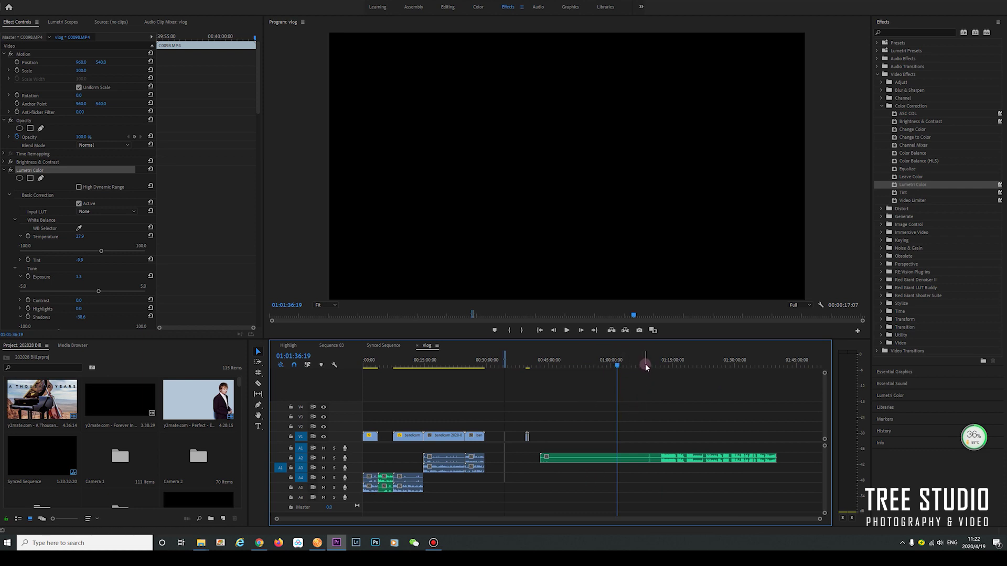
click(645, 364)
drag(645, 365, 668, 360)
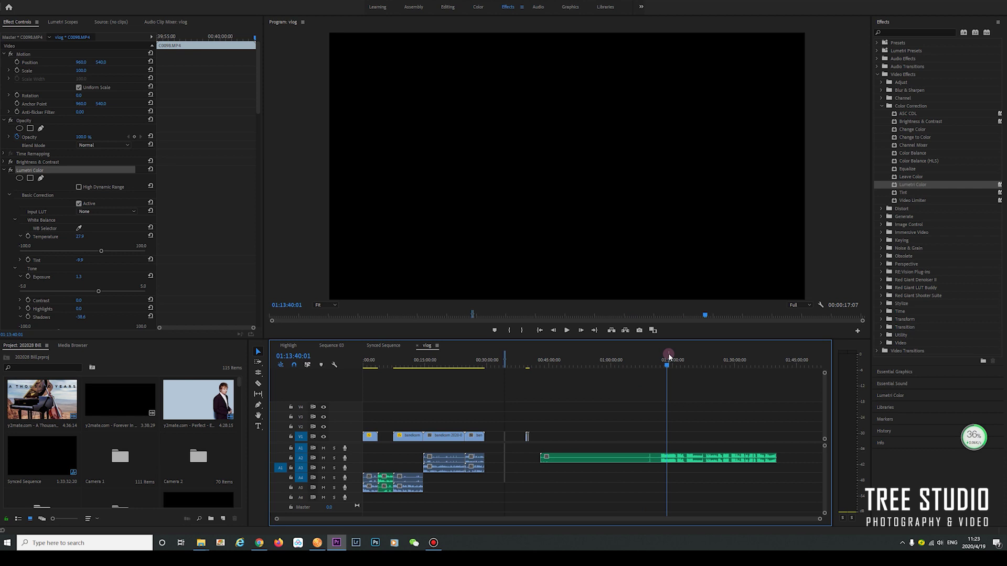
click(595, 361)
key(space)
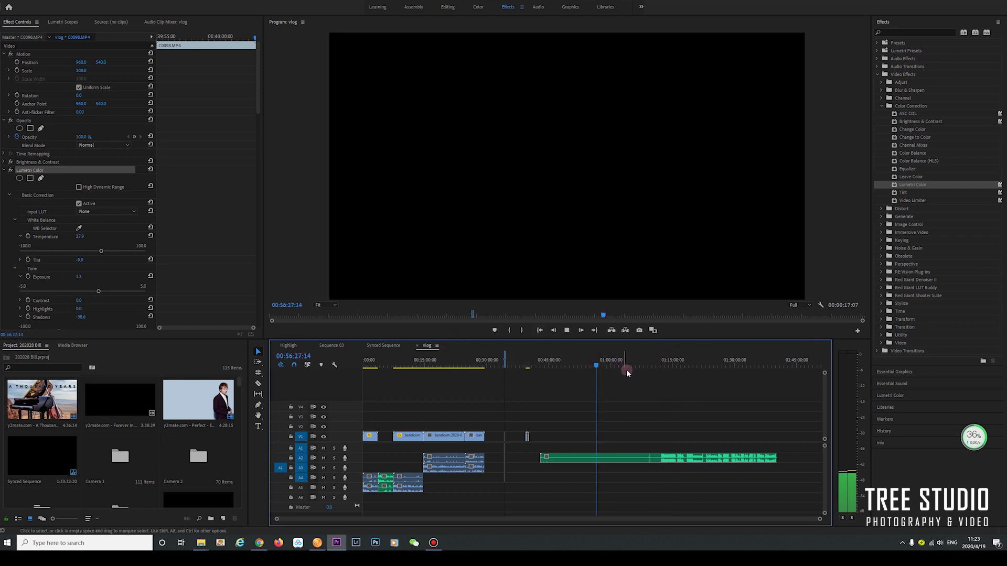
- Zoom in at 01:13:28 and make audio track A2 taller
click(665, 367)
key(equal)
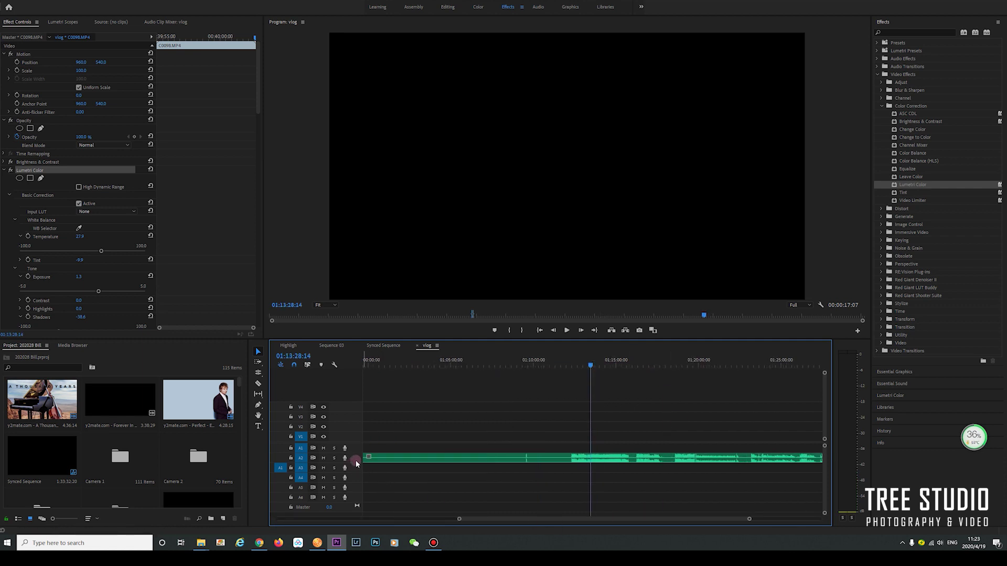
drag(352, 462, 358, 472)
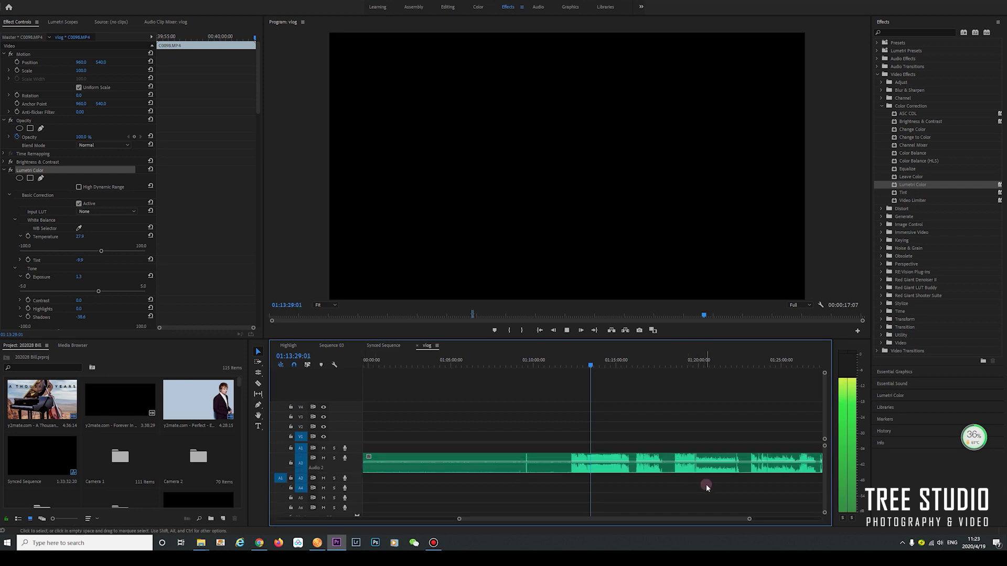
key(space)
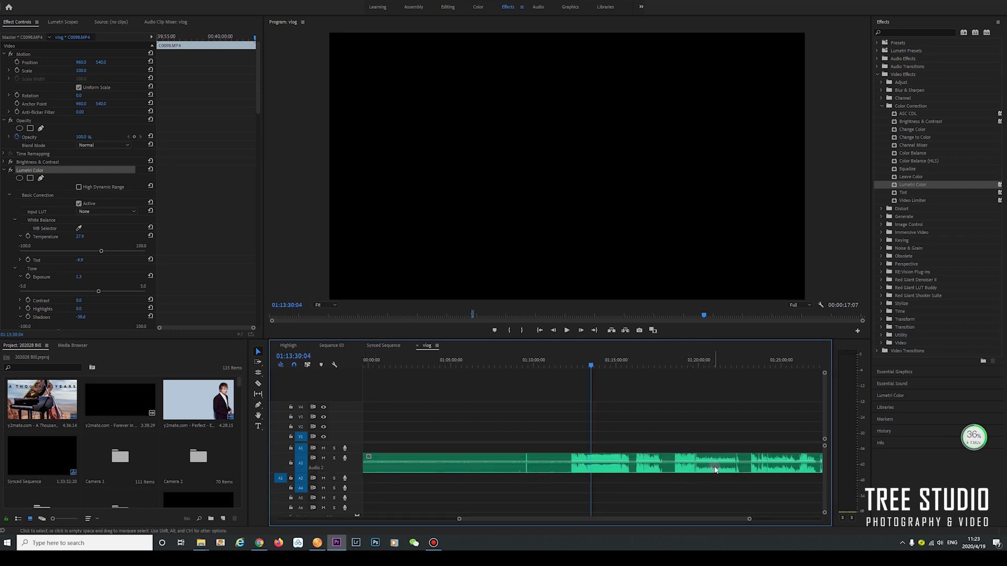
- Listen to the recording from about 01:20:33
key(backslash)
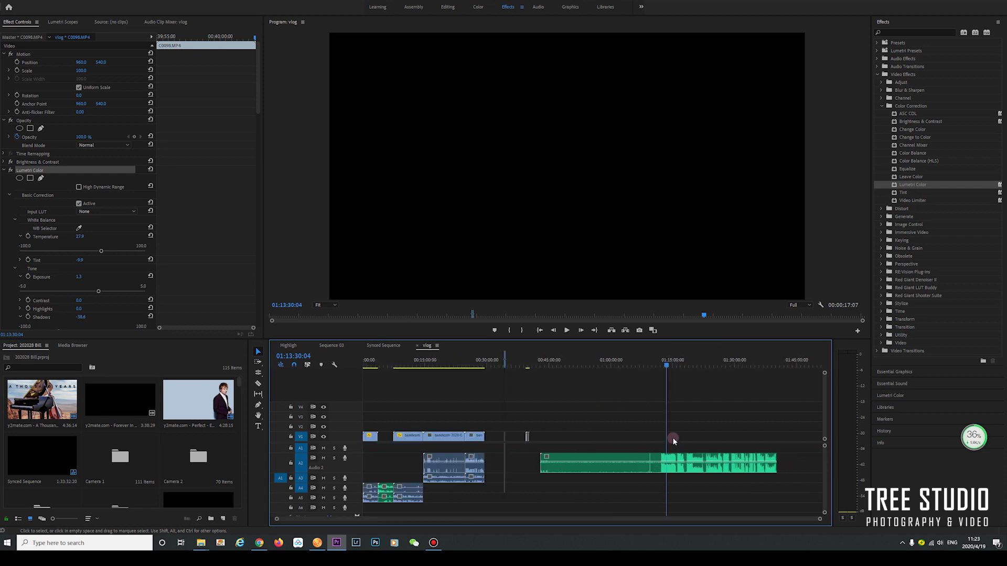
click(696, 365)
key(backslash)
key(space)
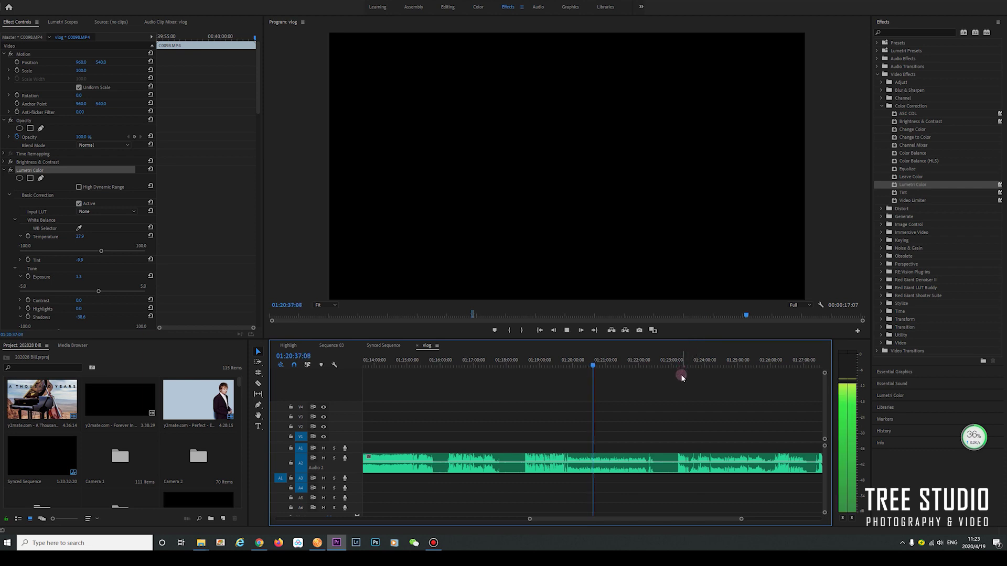
key(space)
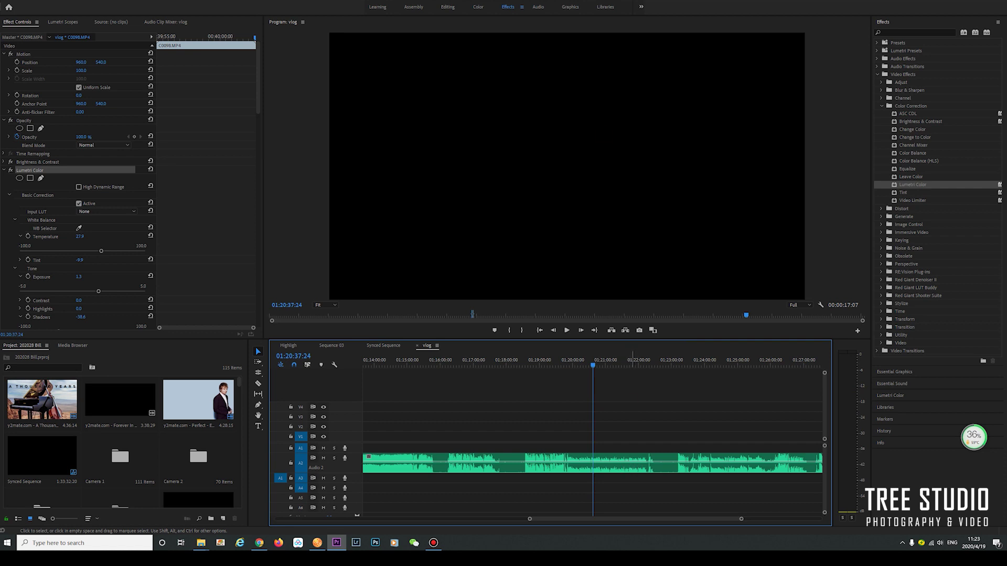
- Switch to the Audio workspace and select the ZOOM0001.MP3 clip on track A2
click(538, 7)
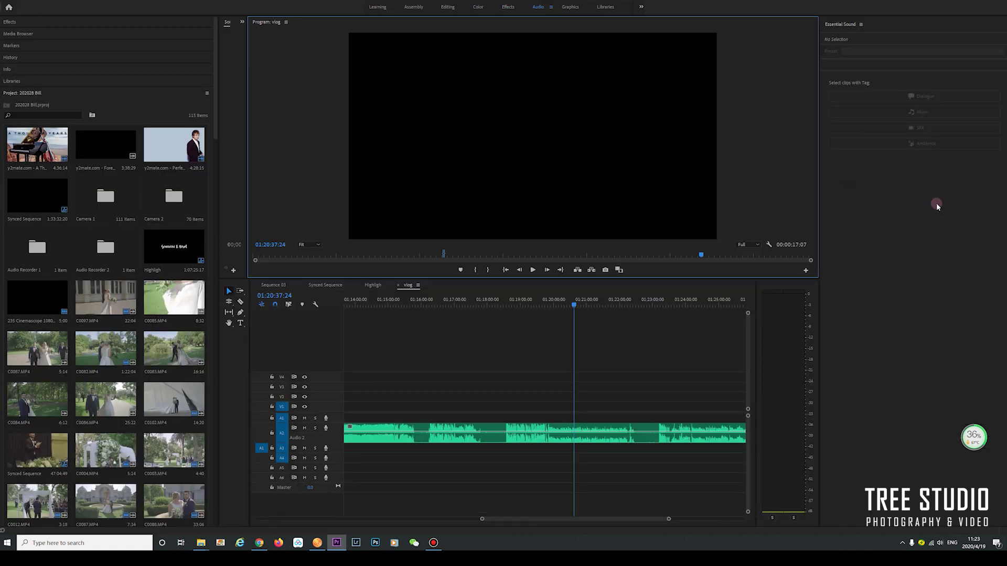
click(579, 439)
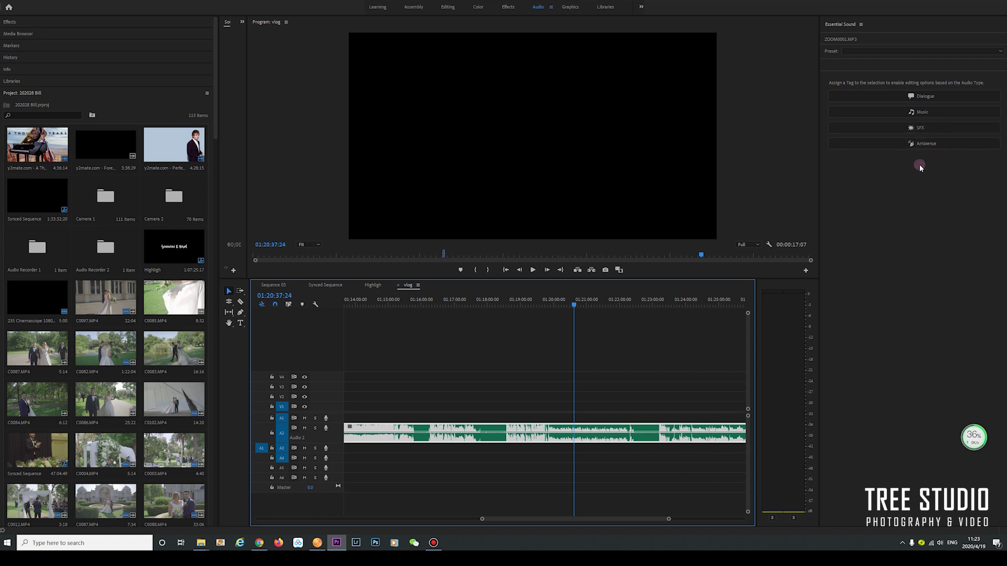
- Tag the clip as Dialogue, compare presets, and settle on Podcast Voice
click(938, 97)
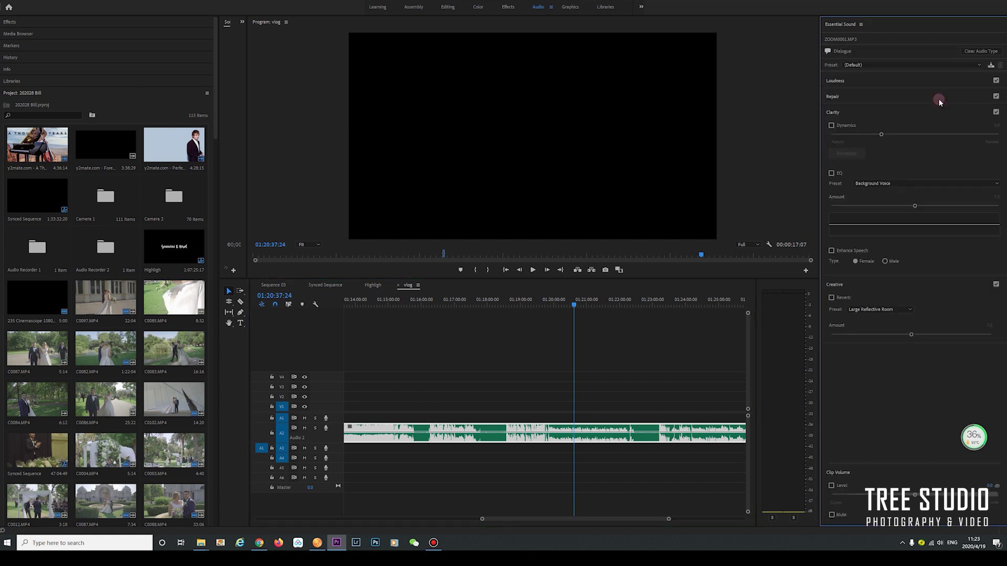
click(908, 64)
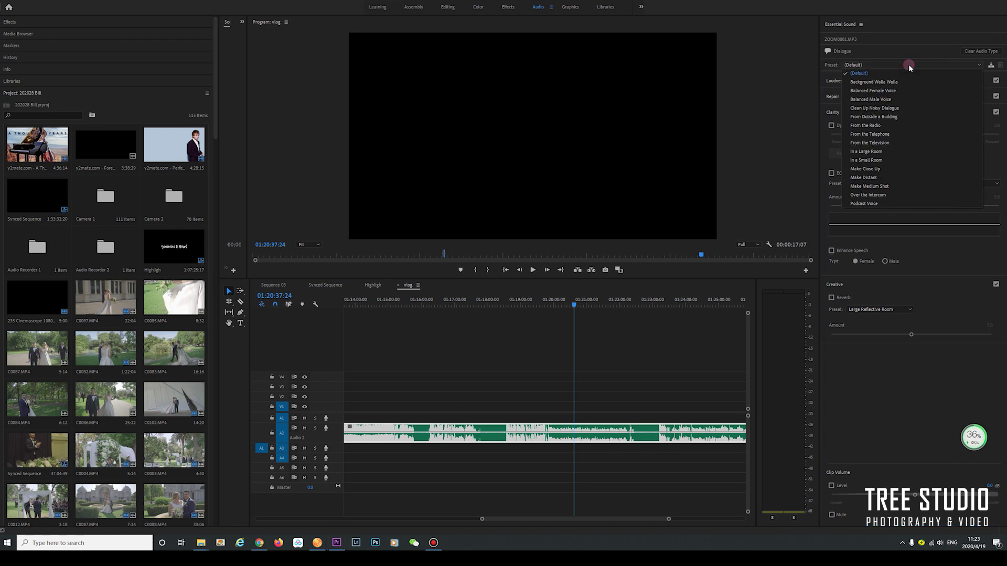
click(894, 92)
key(space)
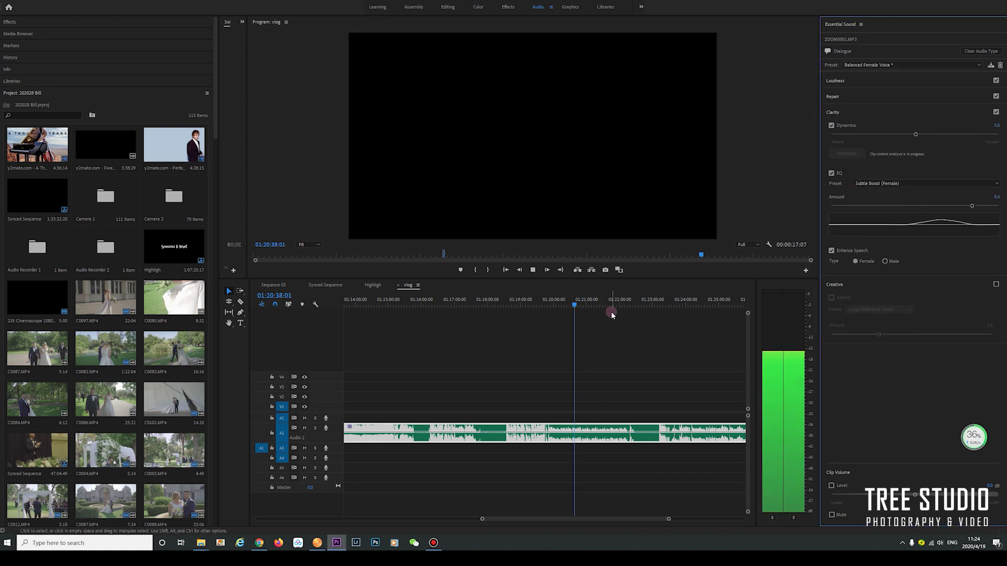
click(932, 65)
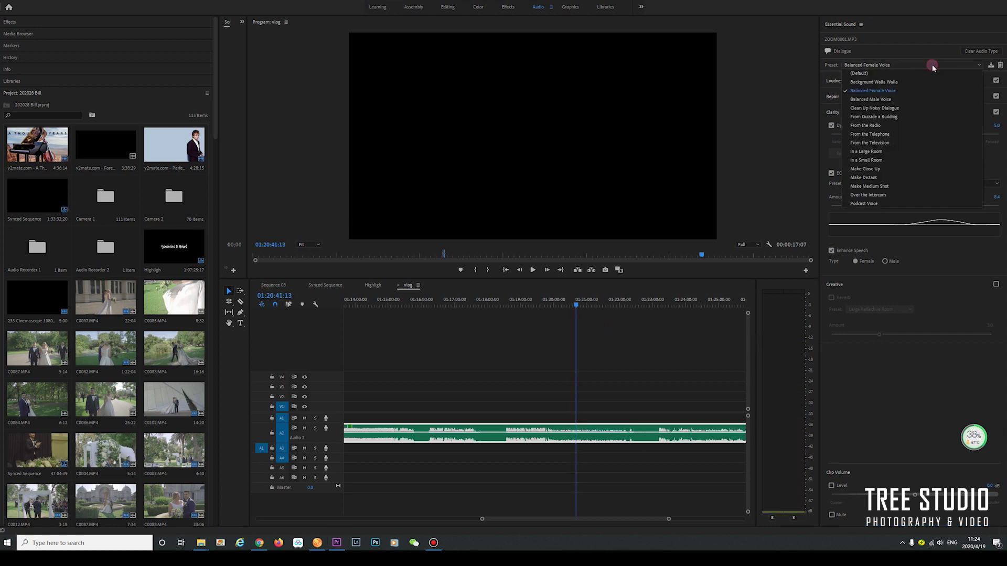
click(923, 77)
key(space)
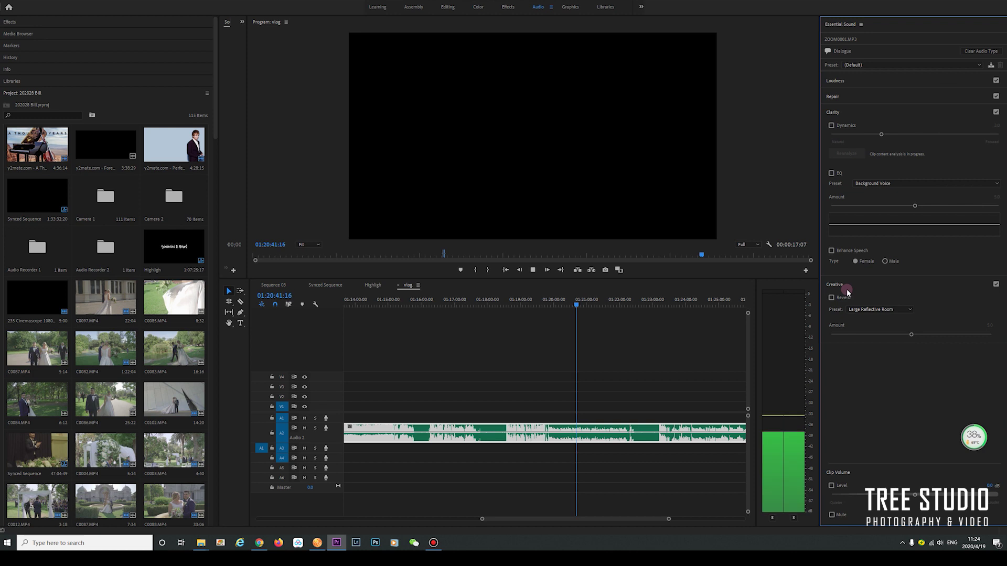
click(947, 64)
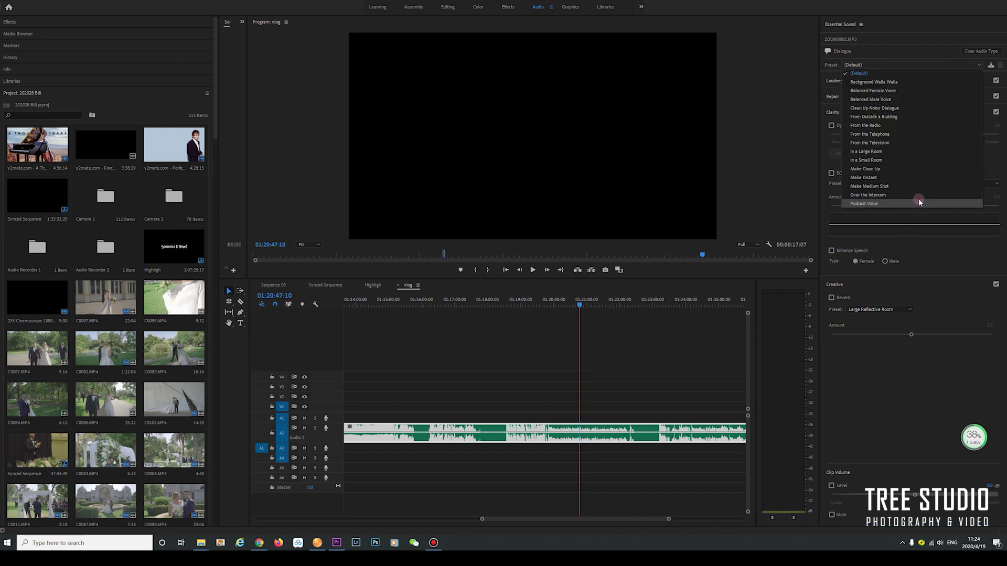
click(918, 200)
key(space)
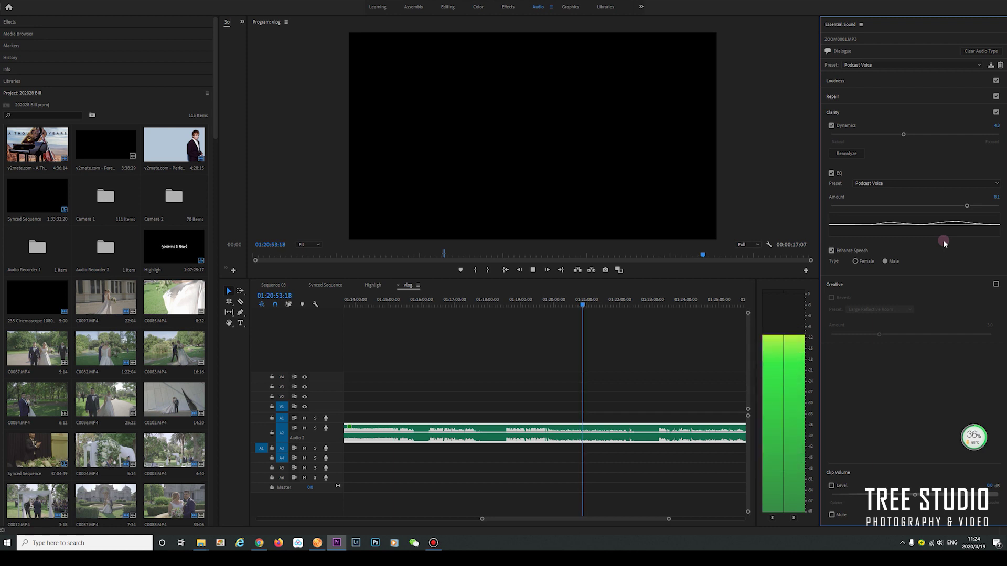
key(space)
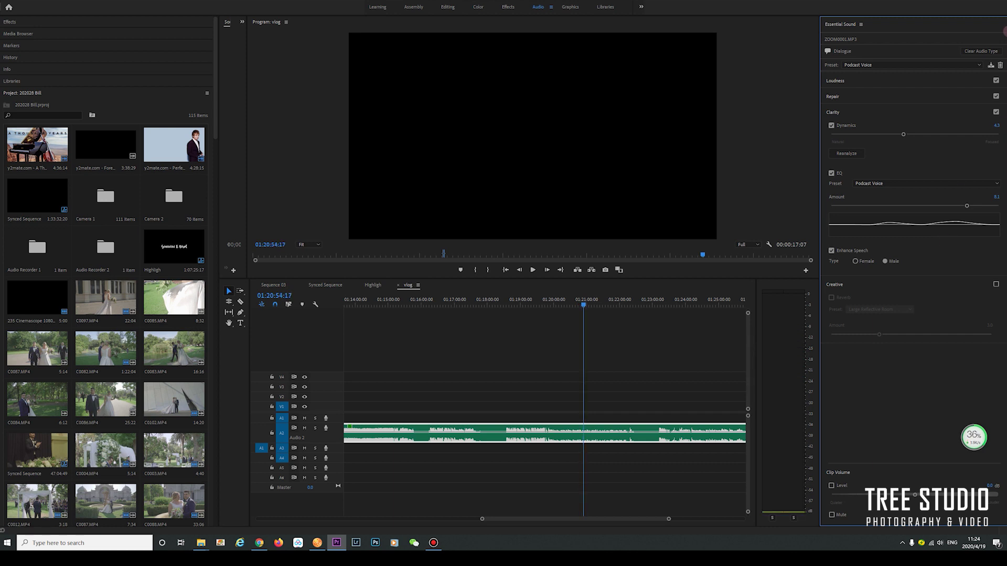
- Enable Reduce Noise under Repair and set it to 4.5
click(911, 96)
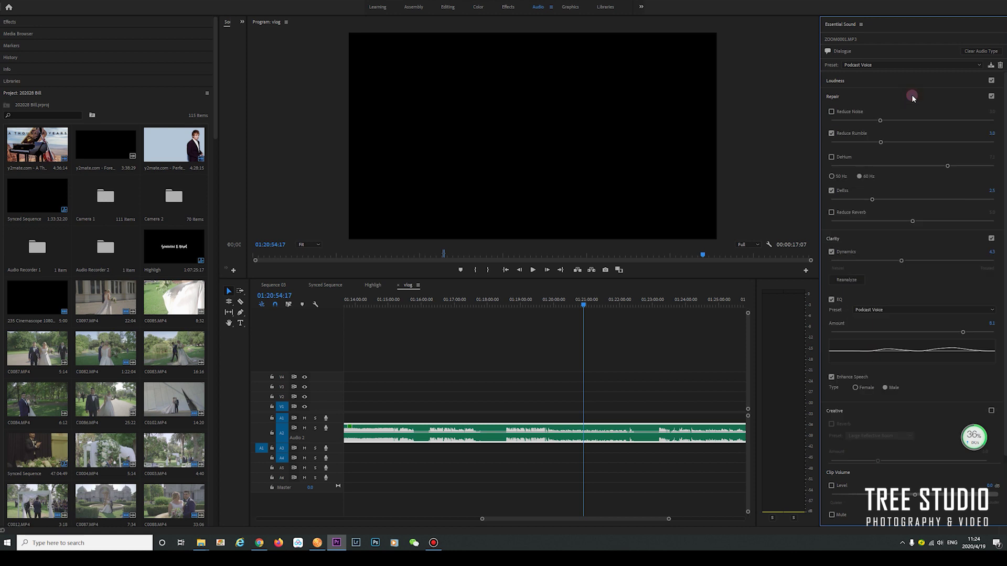
click(831, 112)
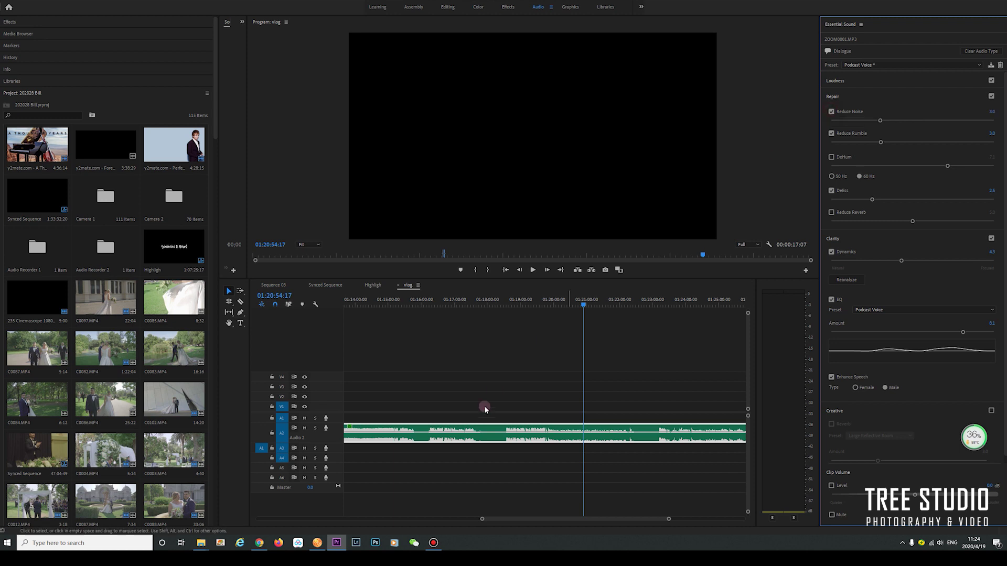
key(space)
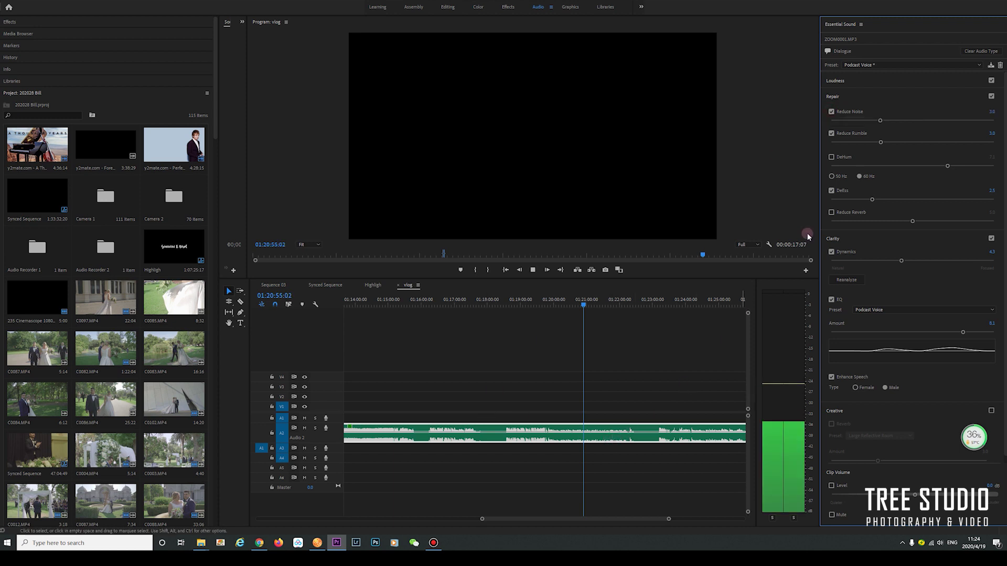
click(832, 112)
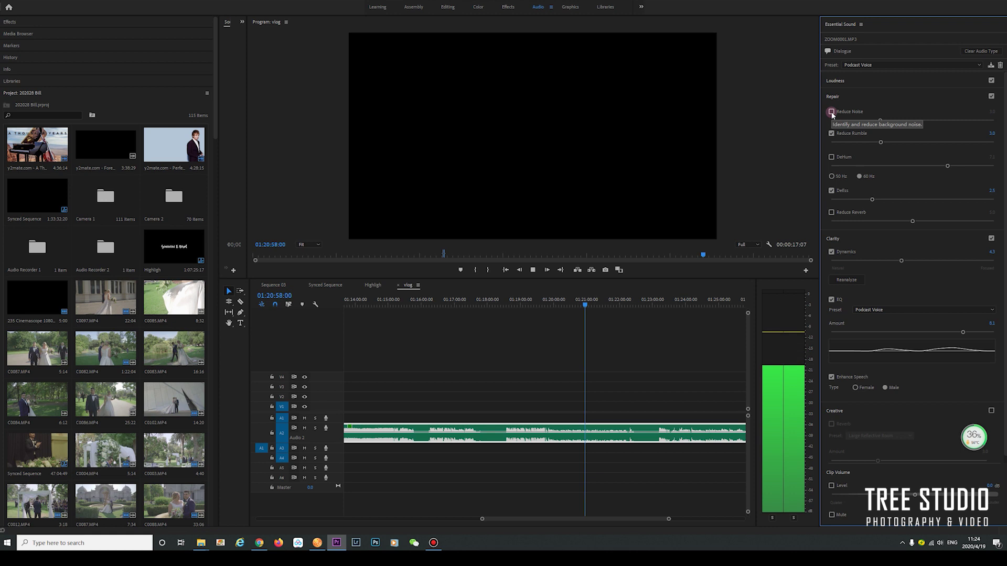
drag(868, 123, 904, 123)
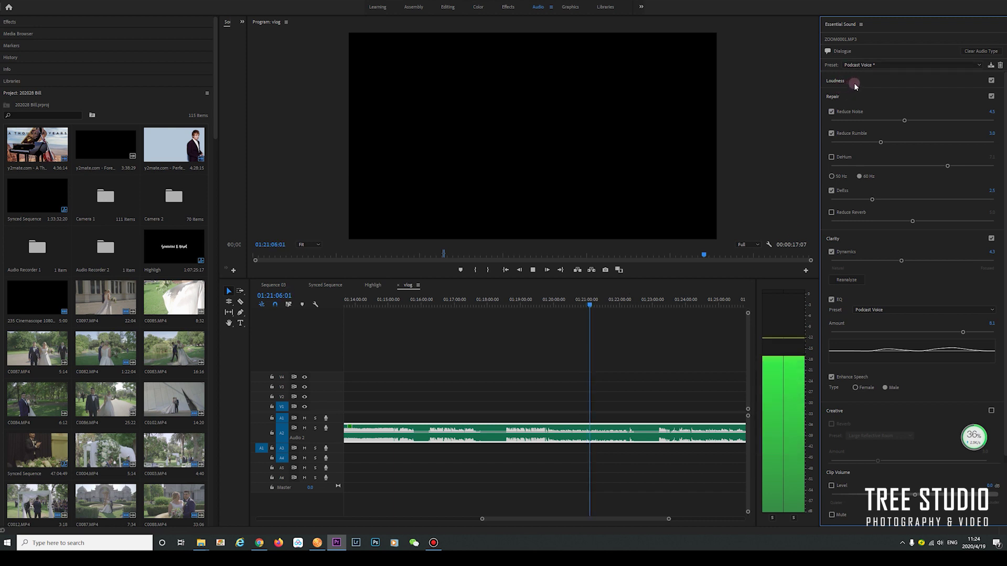
key(space)
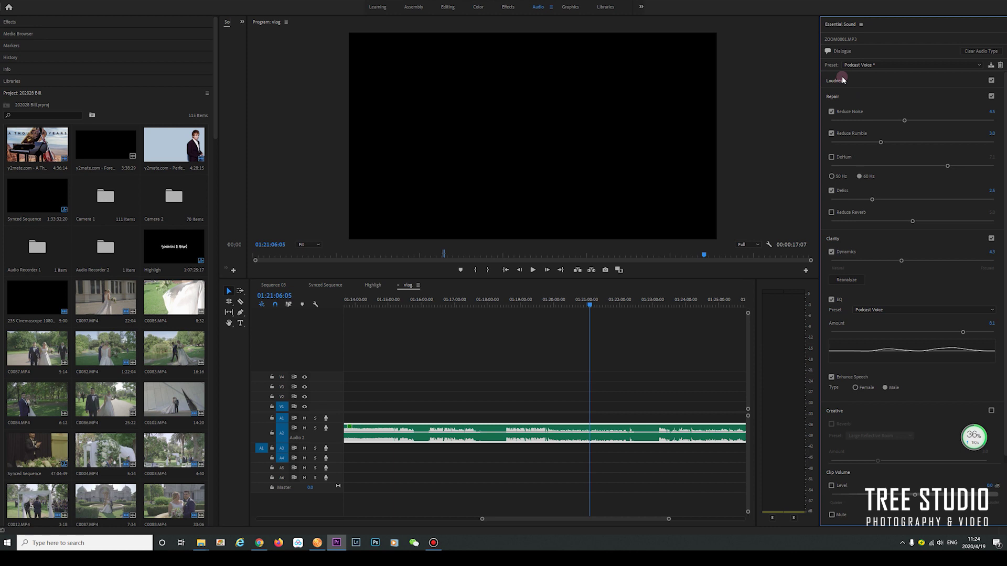
- Review the cleaned audio around 01:28:20 to 01:29:32
click(688, 306)
key(minus)
key(minus)
key(space)
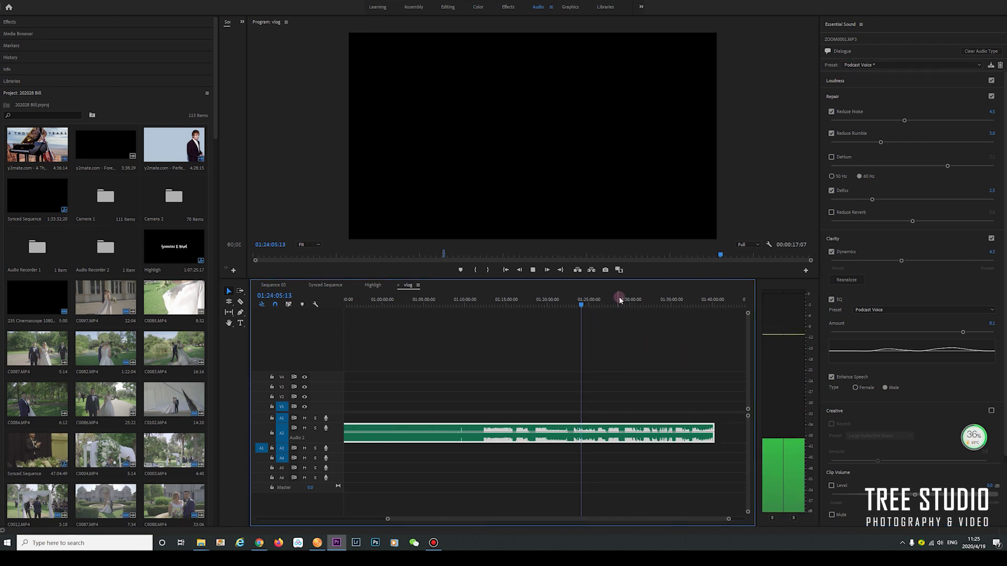
drag(619, 299, 613, 344)
key(space)
click(616, 305)
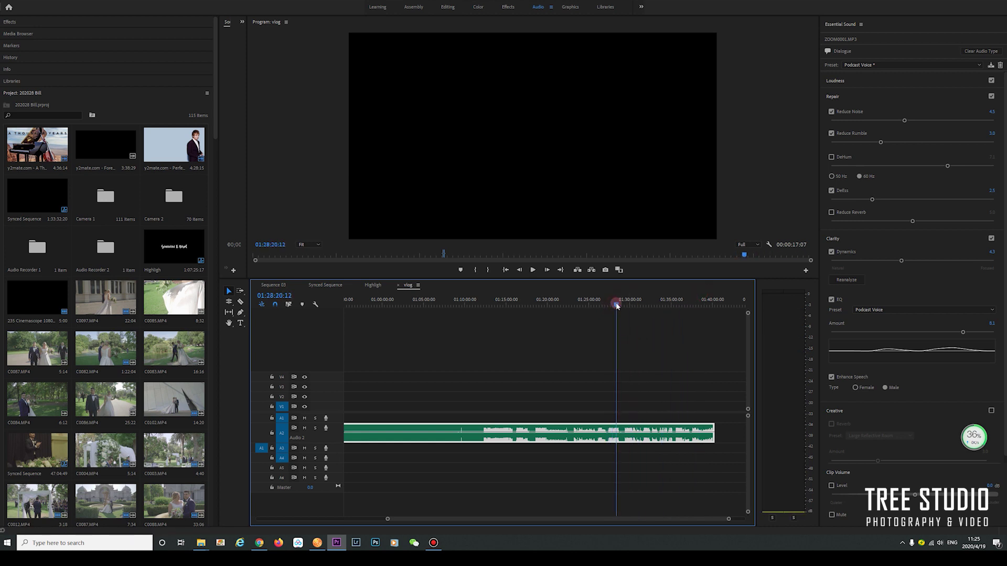
drag(616, 306, 629, 305)
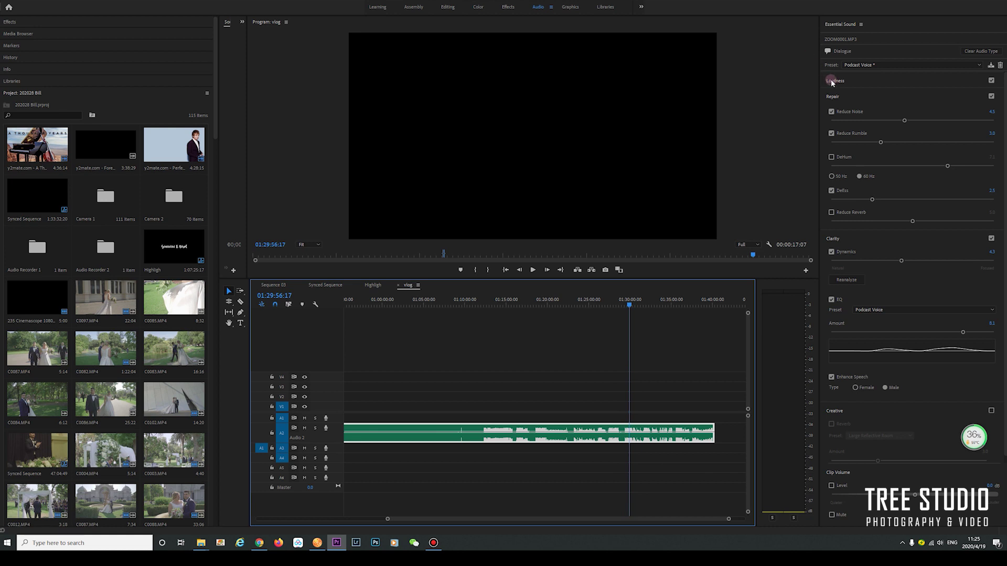
- Apply Balanced Female Voice with the Vocal Presence EQ preset and preview the result
click(888, 95)
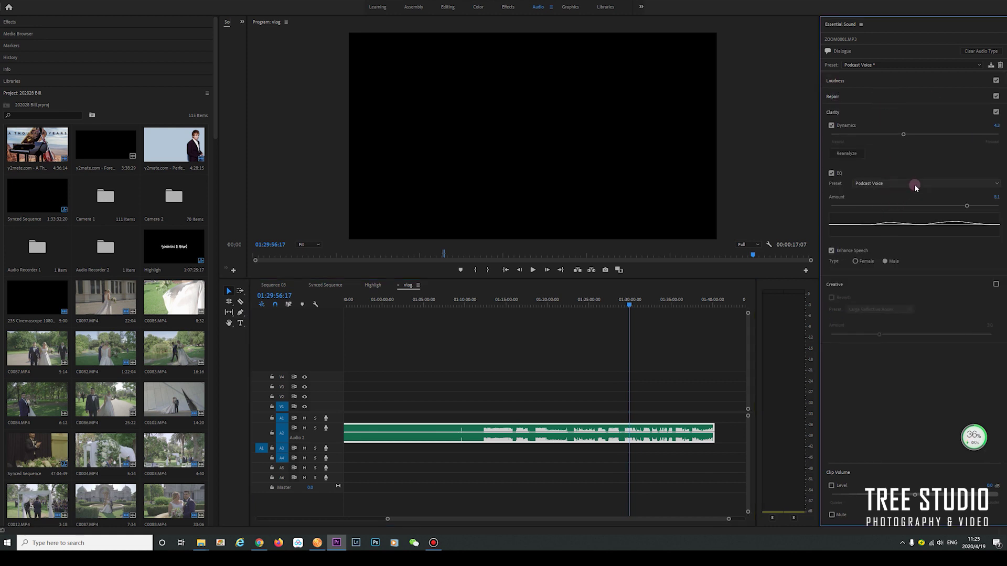
click(831, 174)
click(937, 66)
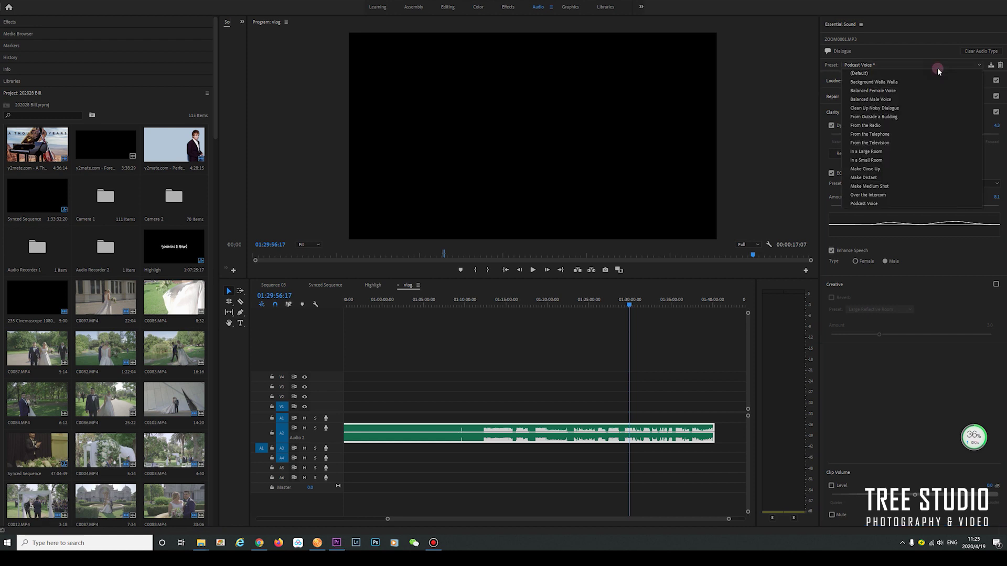
click(906, 93)
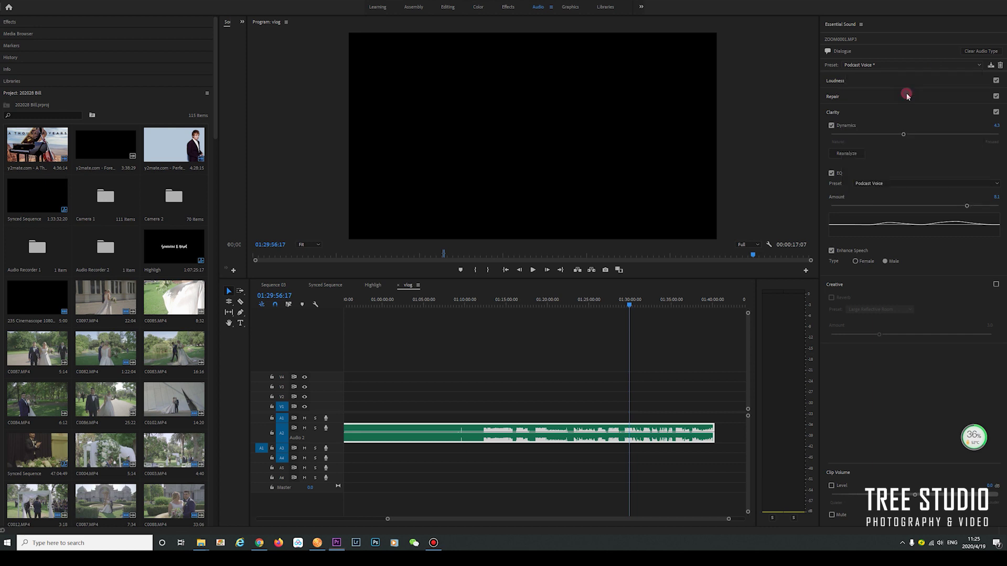
click(903, 184)
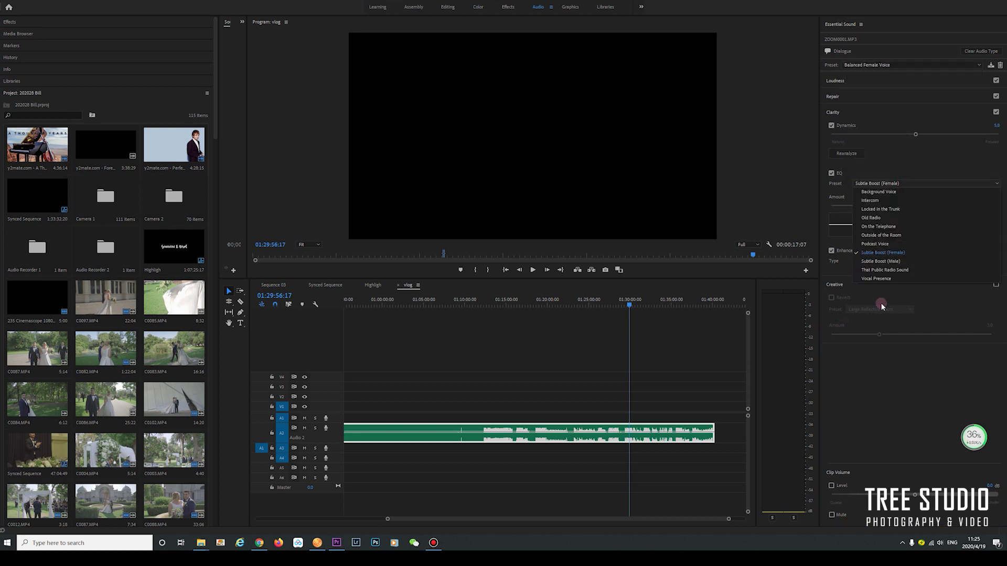
click(892, 280)
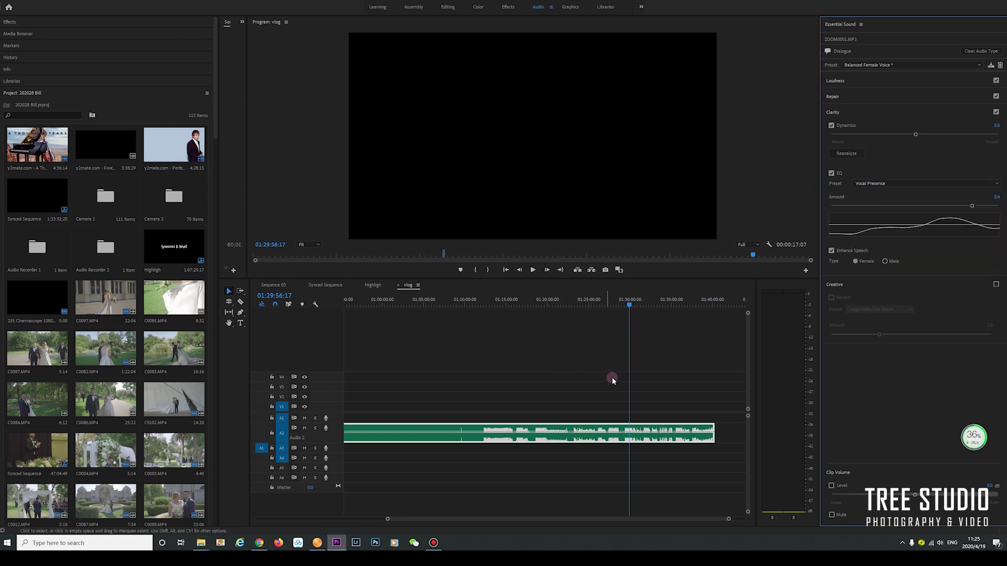
key(space)
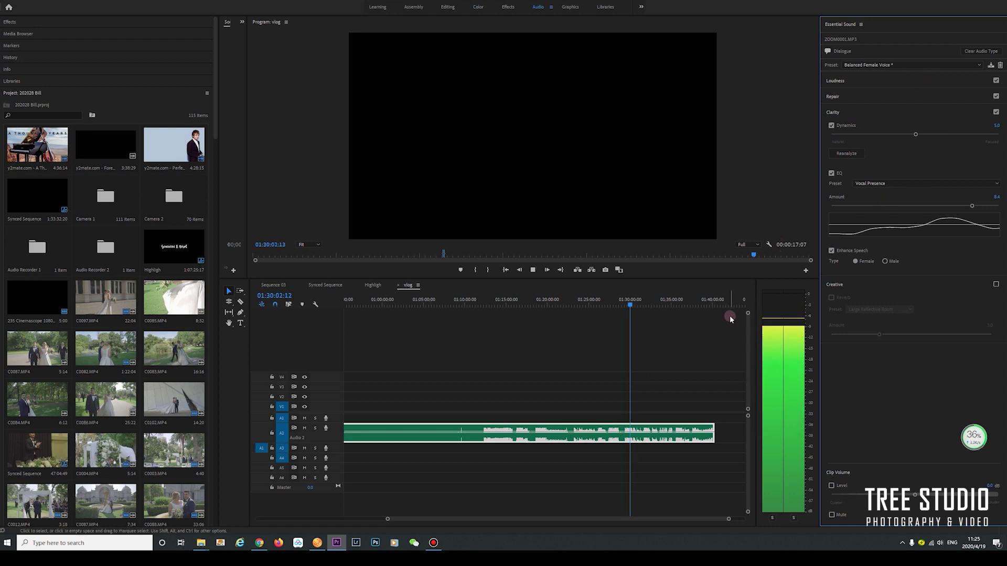
- Compare Reduce Noise on and off, then set it to about 4.3
click(906, 97)
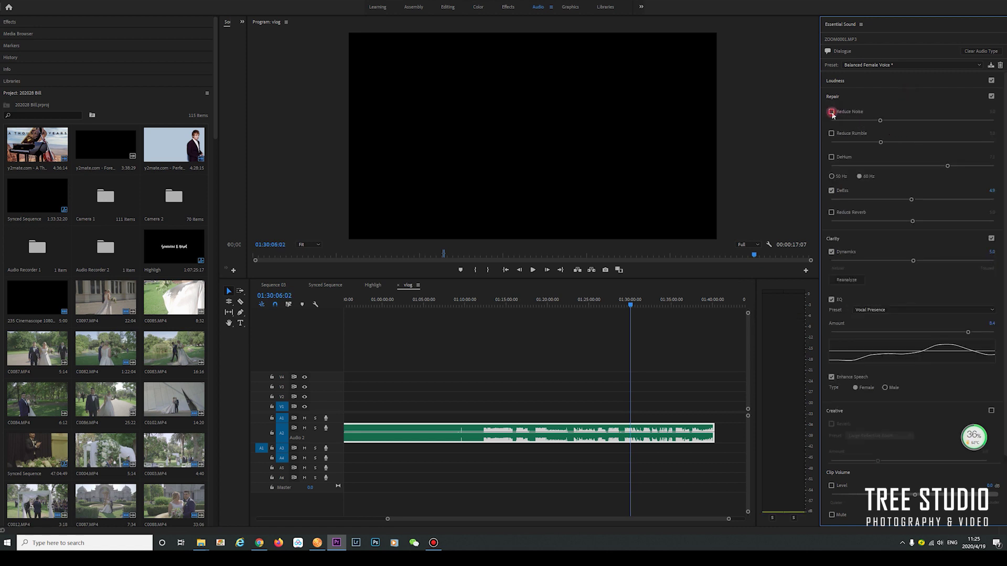
key(space)
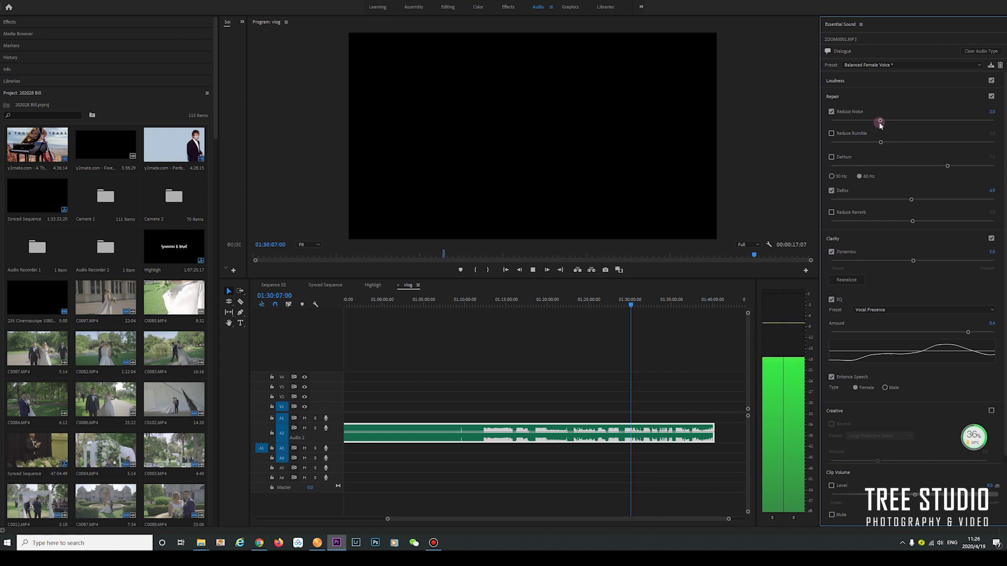
click(831, 111)
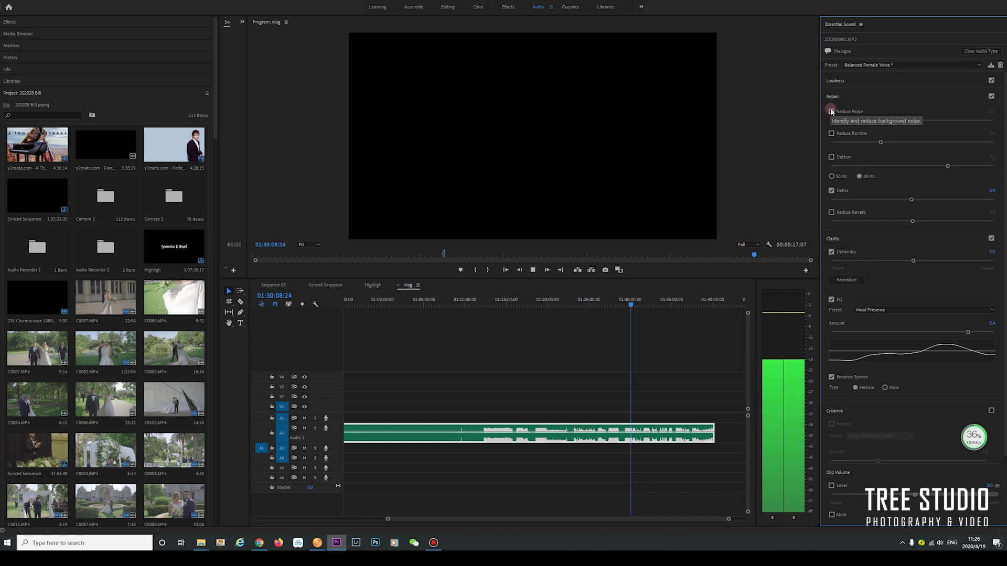
click(830, 112)
drag(879, 121, 904, 121)
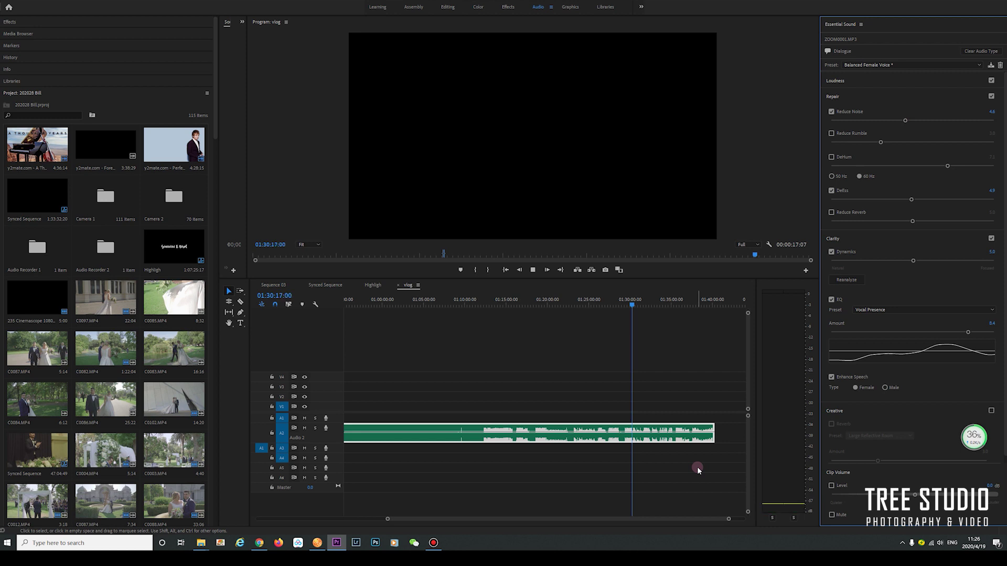
key(space)
- Zoom in and stop the playhead at the cut point near 01:30:43
key(equal)
key(space)
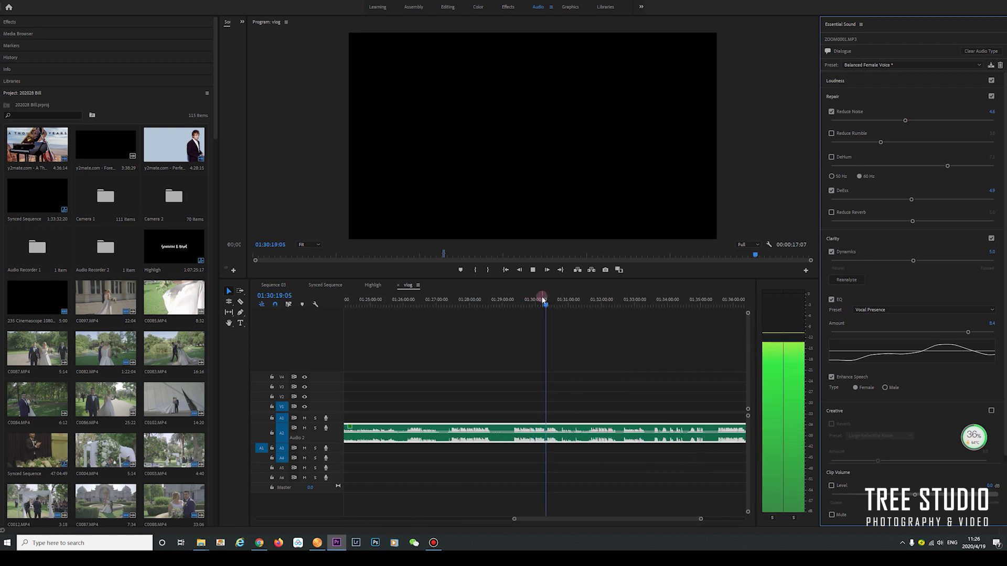
drag(546, 303, 564, 303)
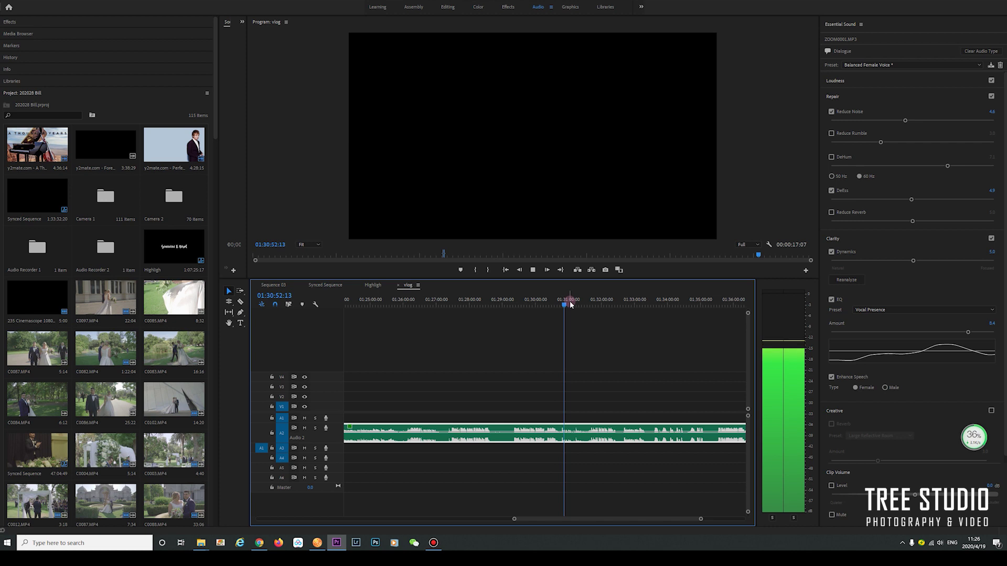
click(559, 302)
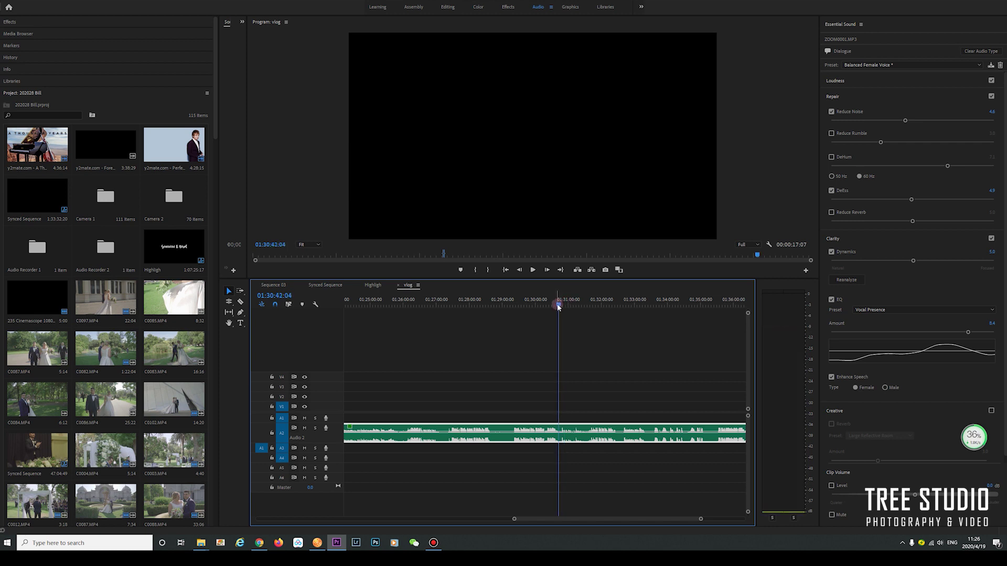
key(equal)
key(space)
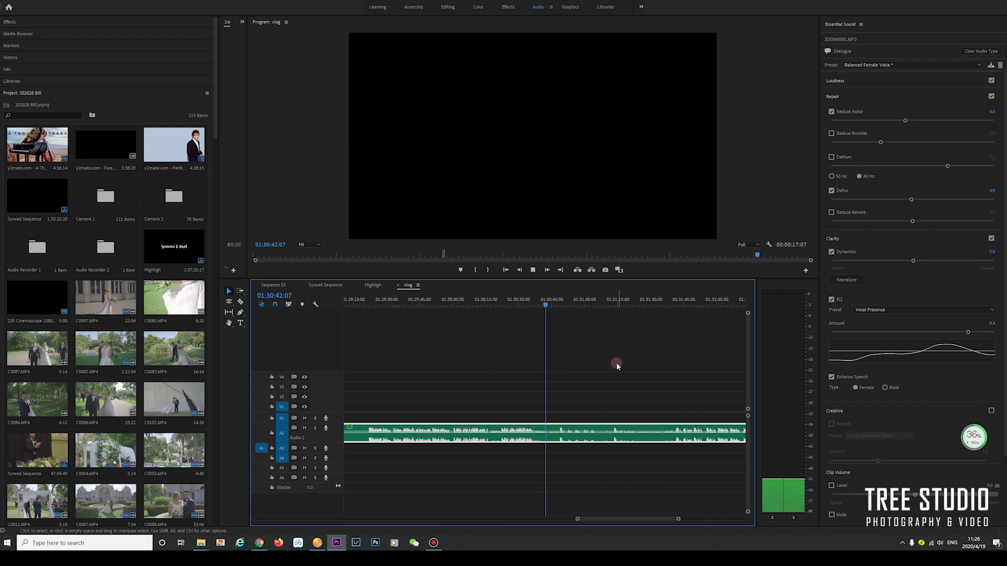
key(space)
- Razor the clip at 01:30:43:11 and 01:31:08:07, then select and play the middle piece
key(c)
click(548, 426)
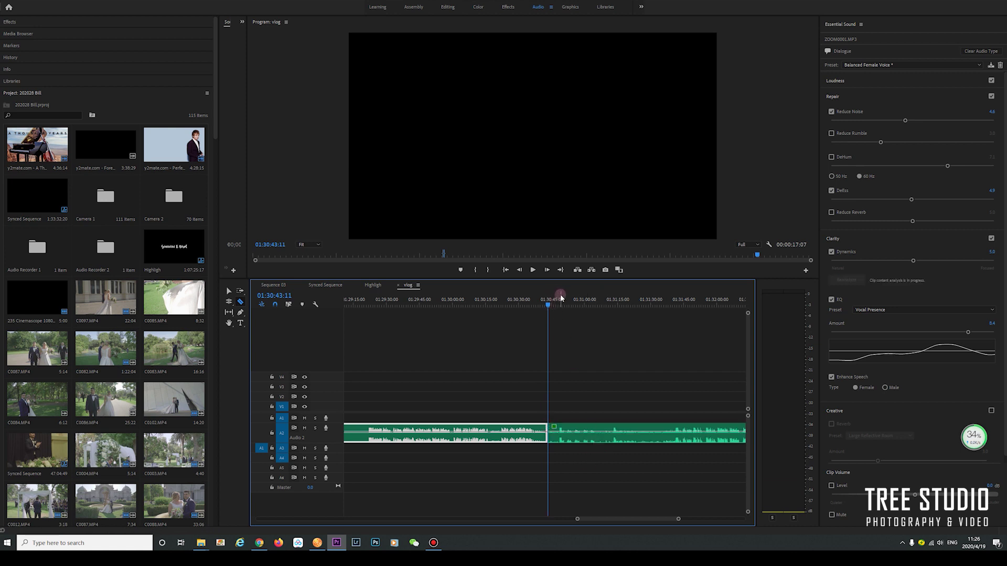
drag(555, 305, 601, 306)
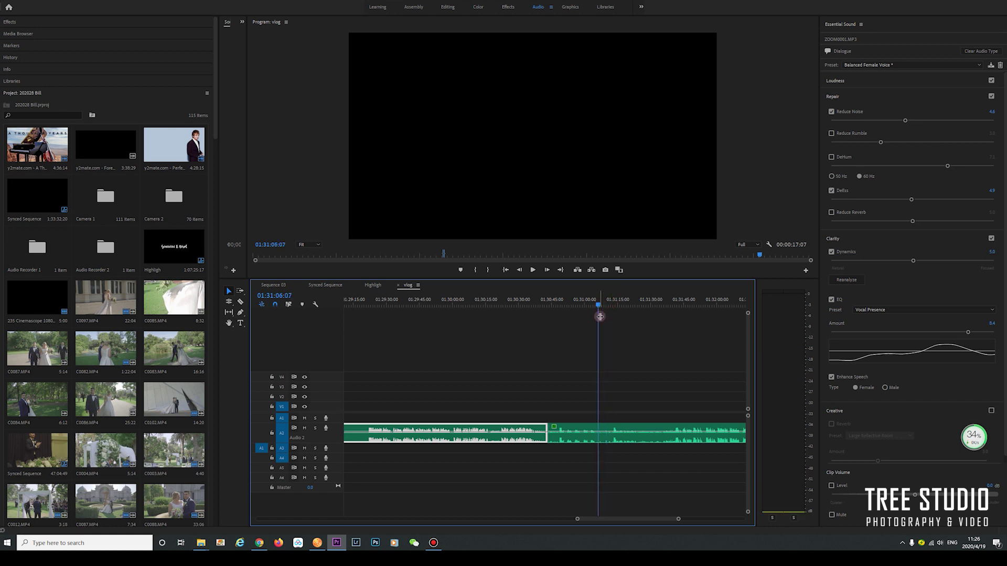
key(c)
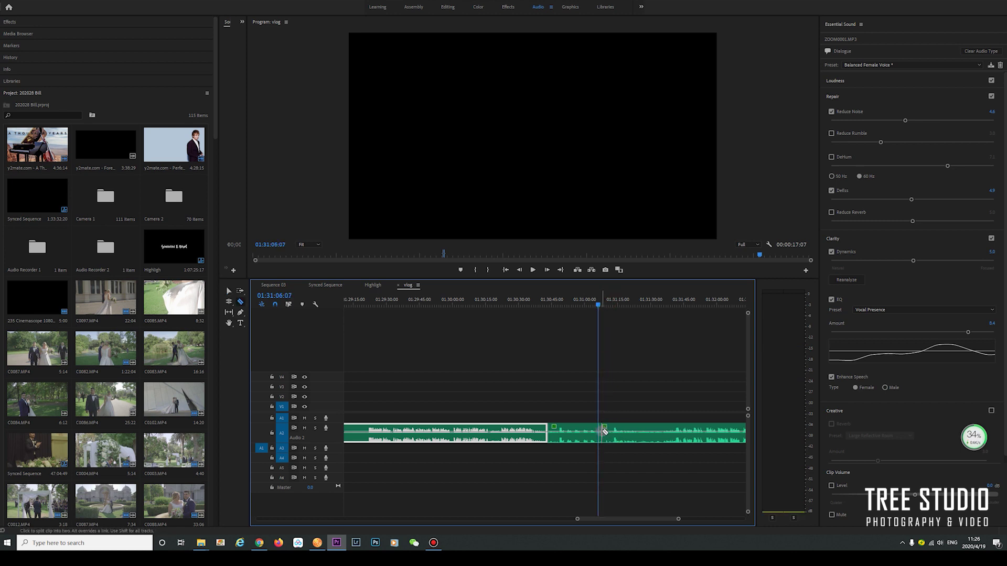
key(v)
click(570, 438)
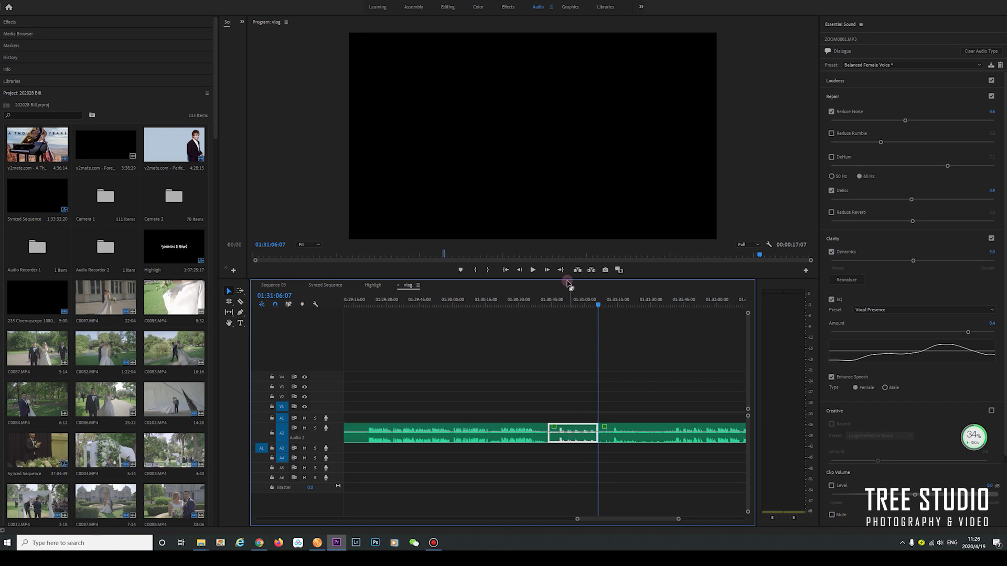
click(564, 300)
key(space)
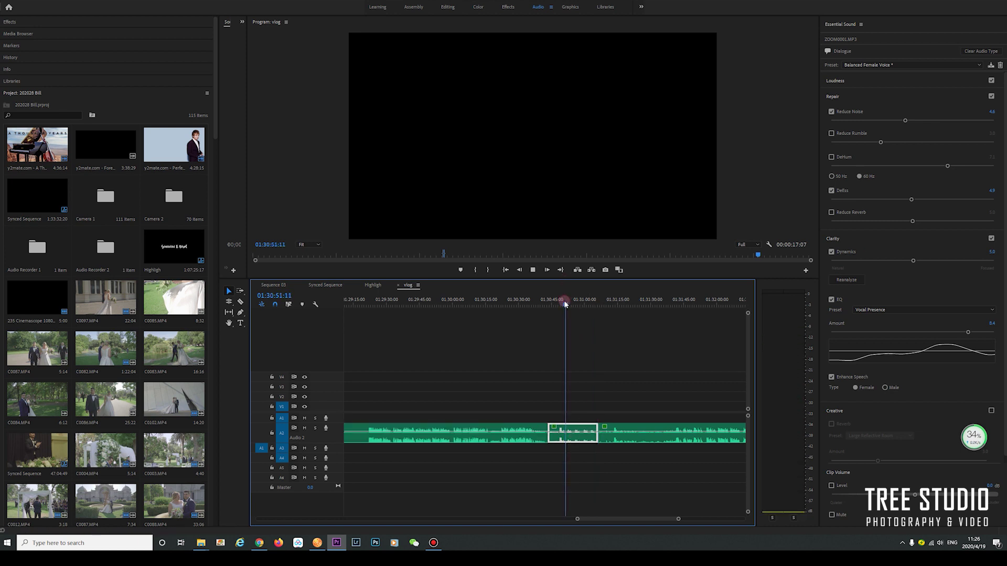
- Apply the Balanced Male Voice preset to the isolated section and audition it
key(space)
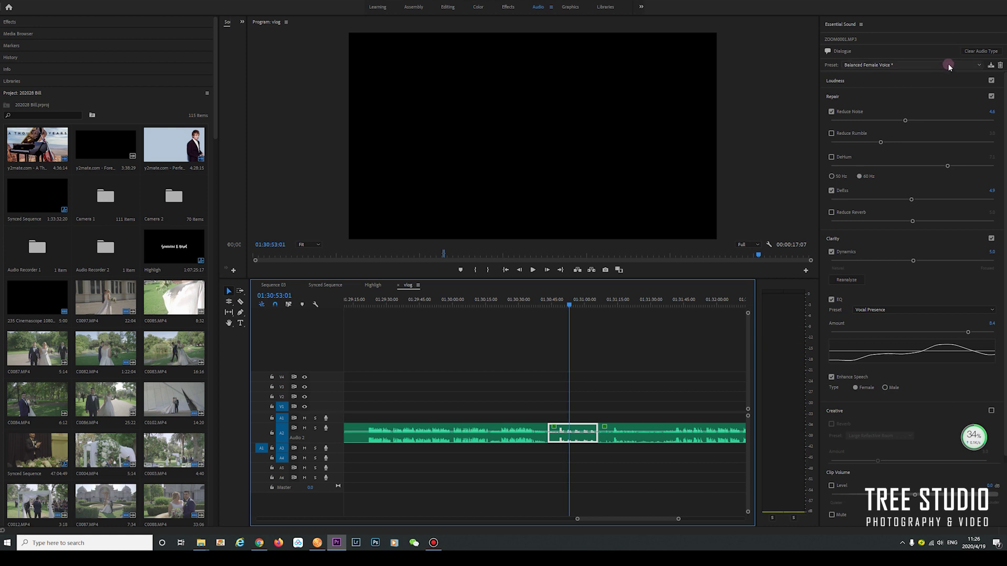
click(949, 65)
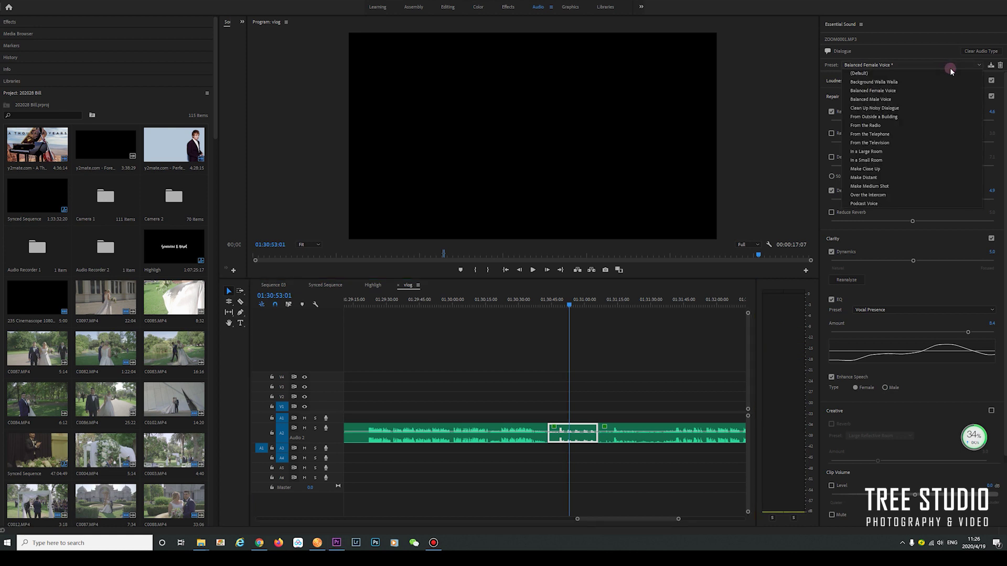
click(881, 99)
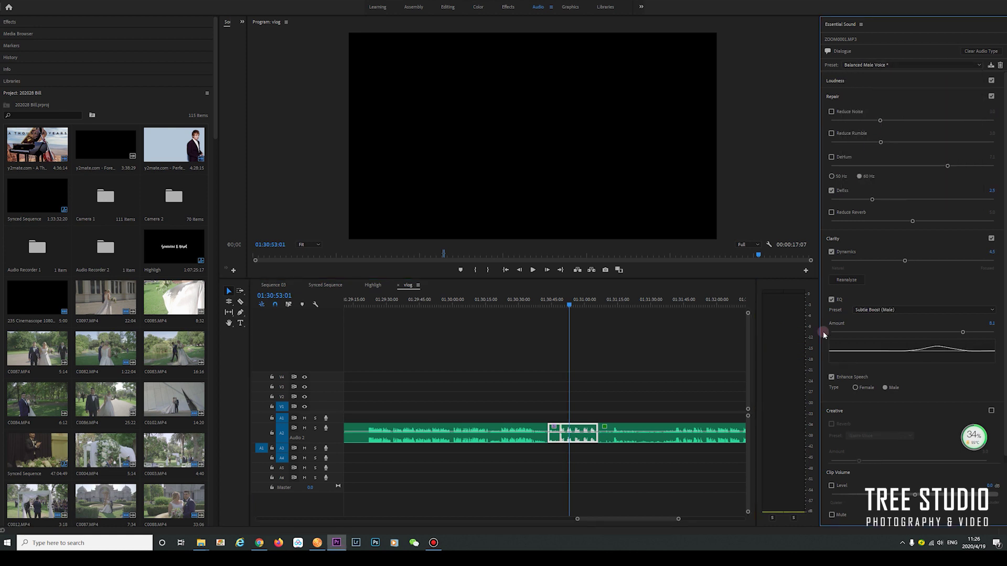
key(space)
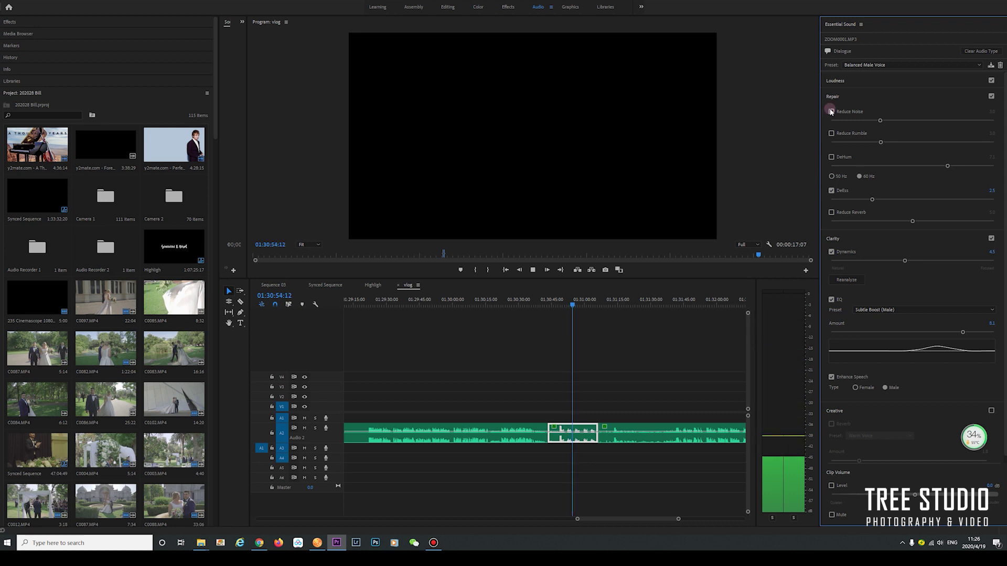
key(space)
key(space)
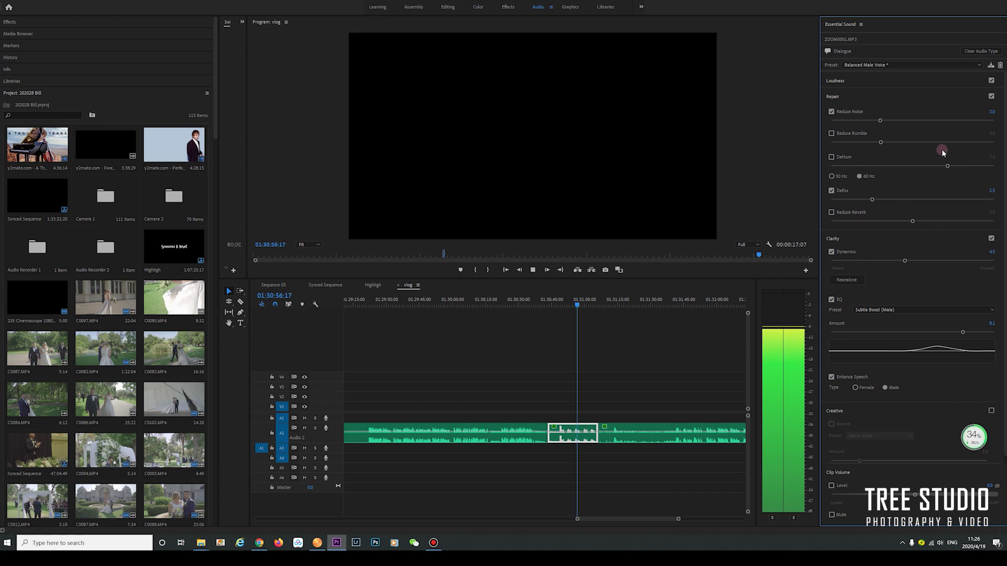
key(space)
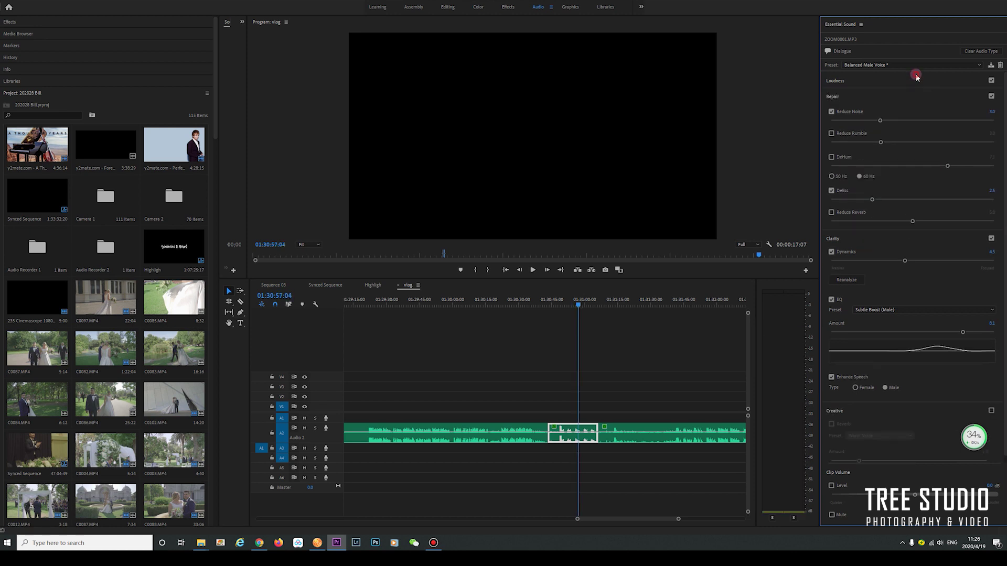
click(916, 76)
click(916, 76)
- Set EQ to Vocal Presence, Dynamics to about 6.6, and lower Clip Volume to about -3.3 dB
click(904, 310)
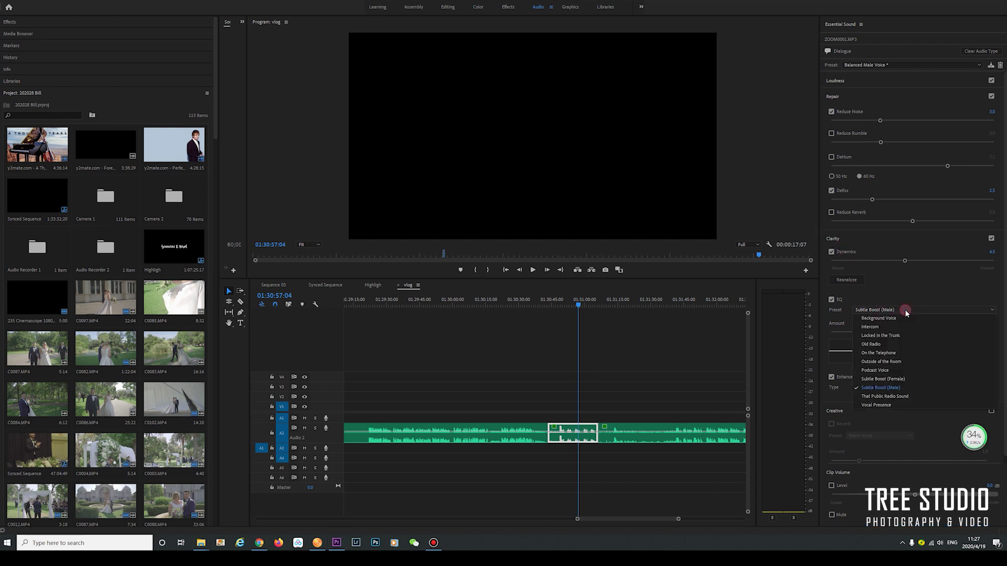
click(885, 405)
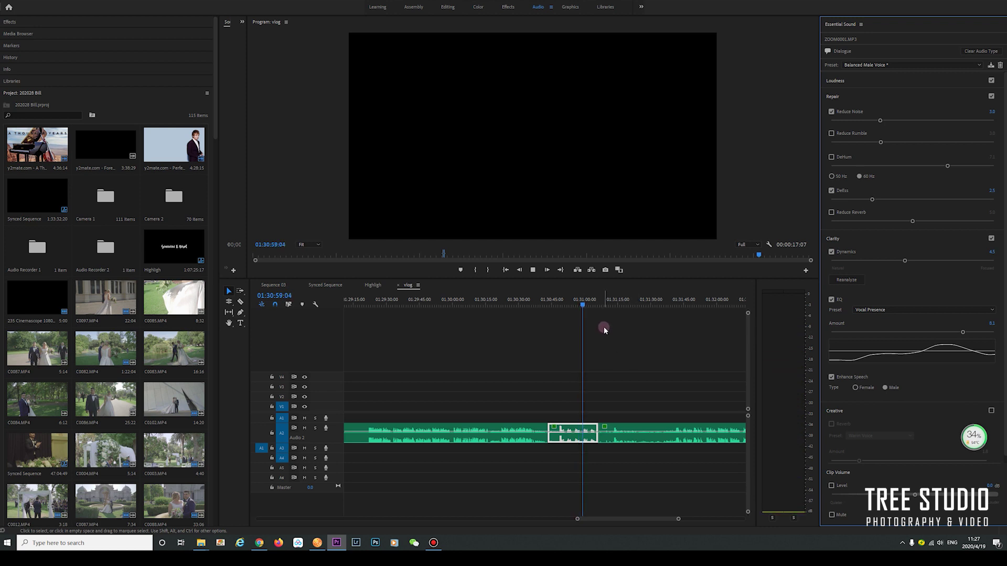
key(space)
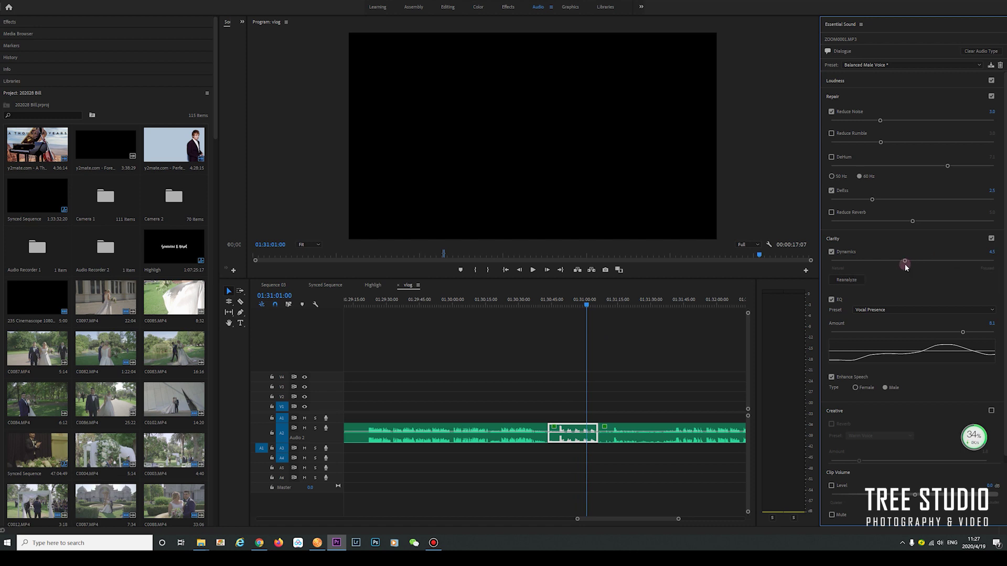
drag(904, 262, 909, 261)
click(562, 299)
key(space)
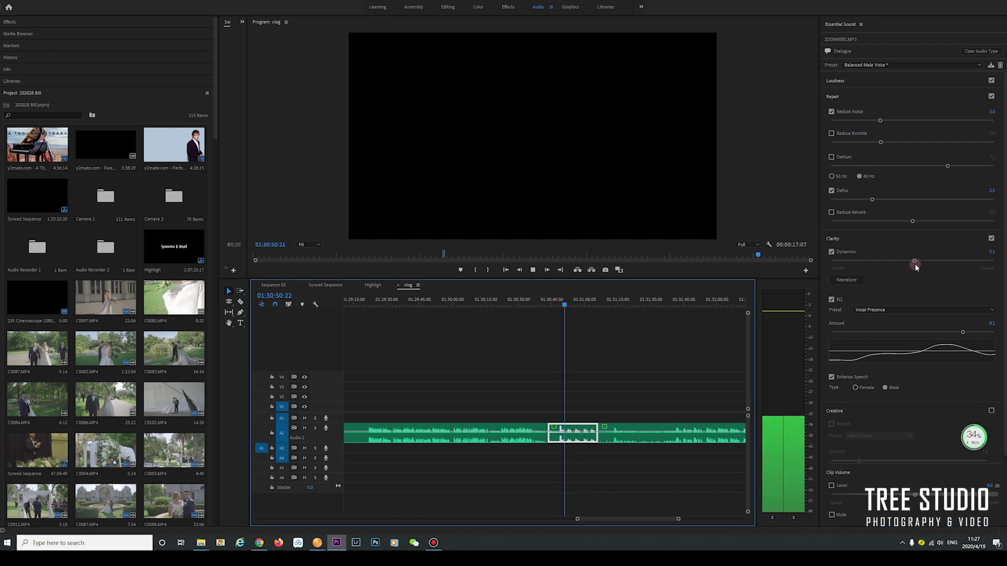
drag(916, 262, 959, 263)
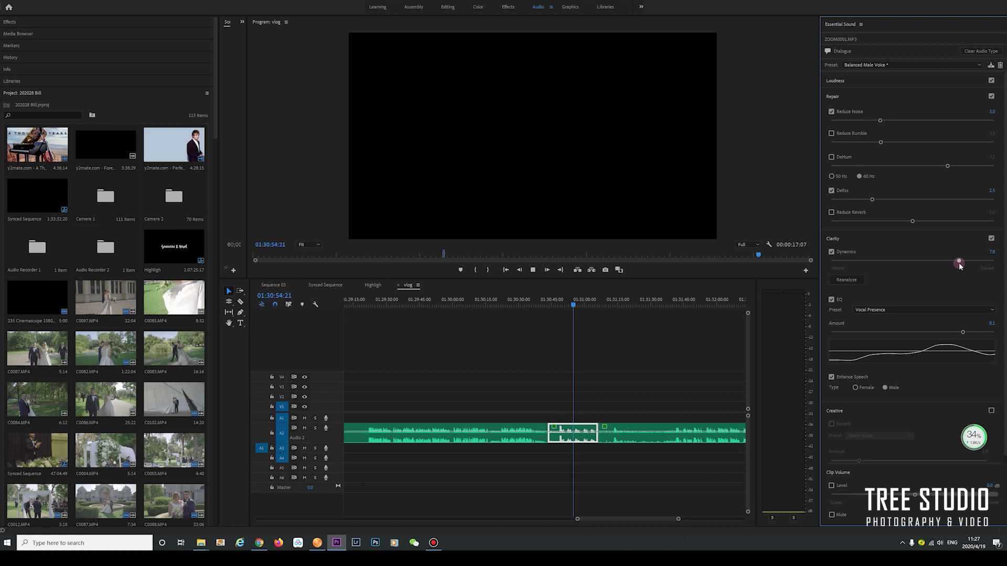
drag(958, 262, 922, 260)
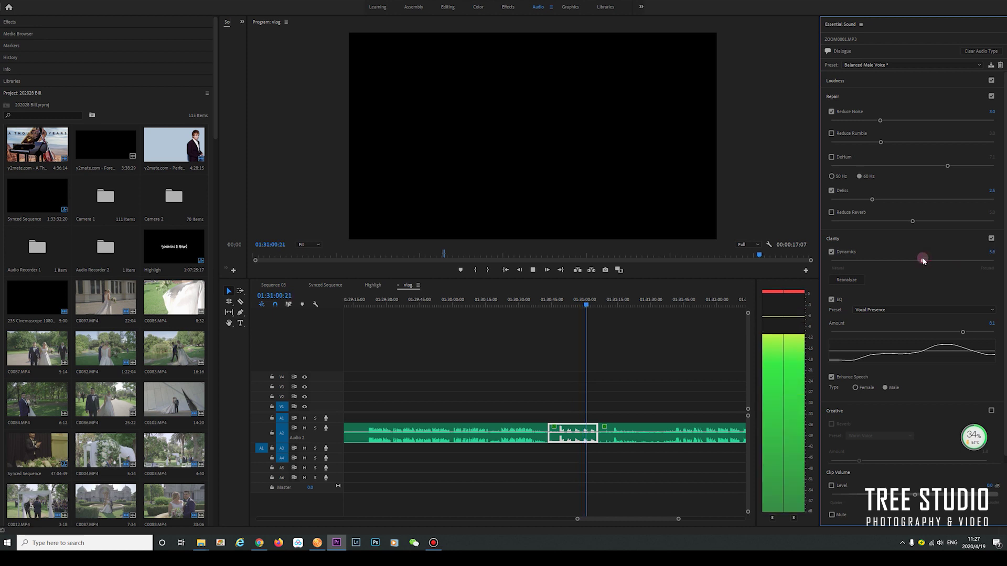
drag(915, 495, 908, 494)
key(space)
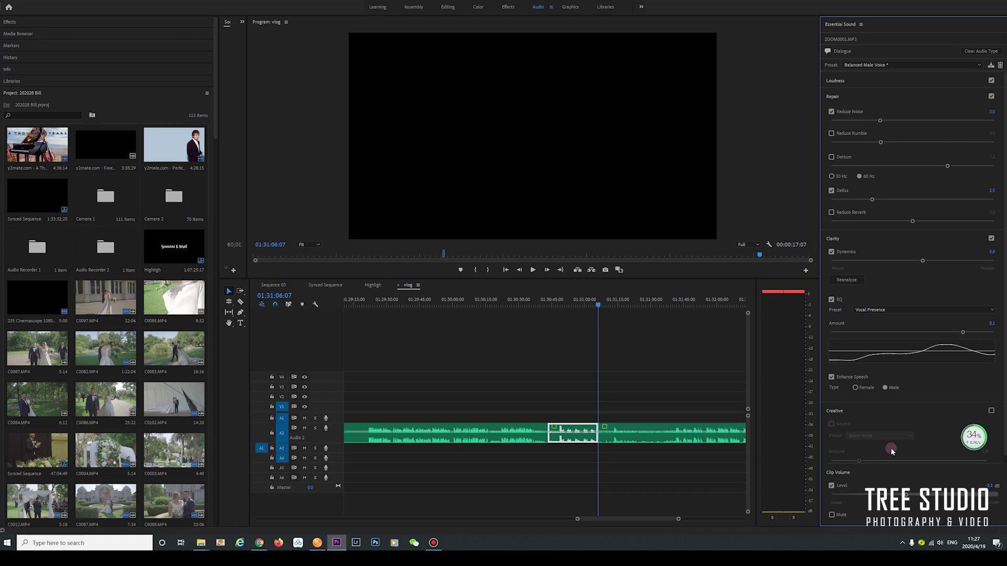
- Zoom the vlog timeline out and open the Highlight sequence tab
click(569, 298)
key(minus)
key(minus)
key(minus)
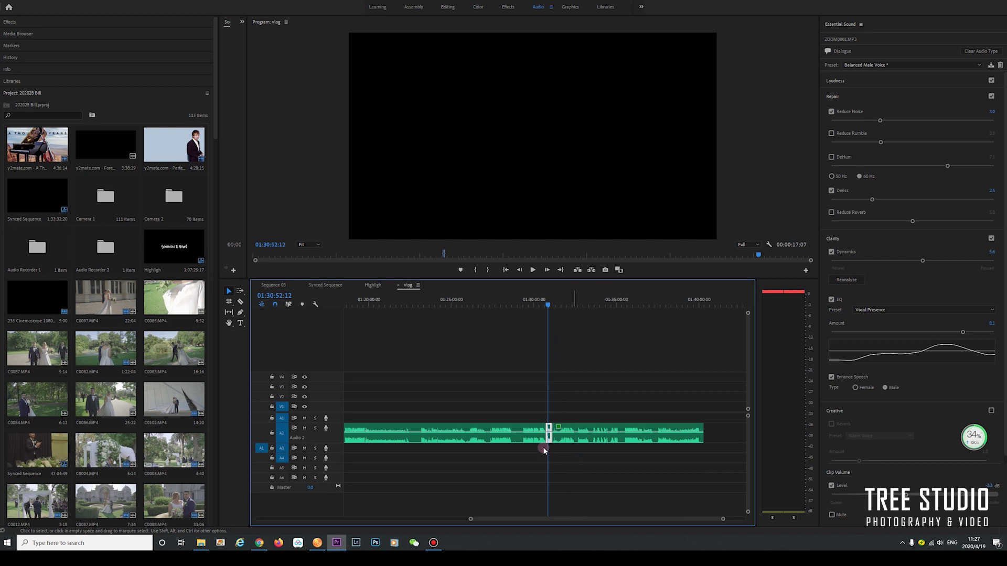
click(374, 284)
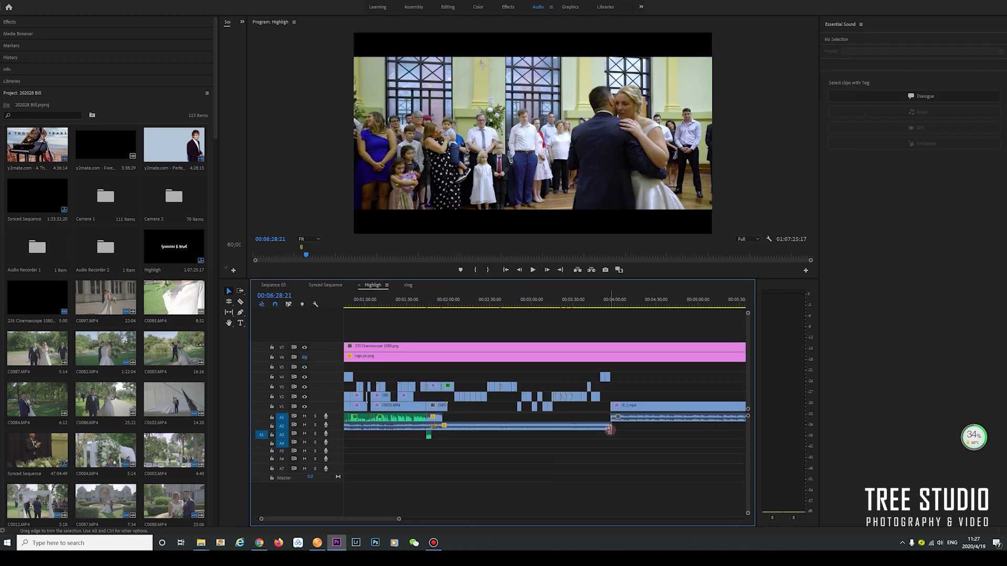